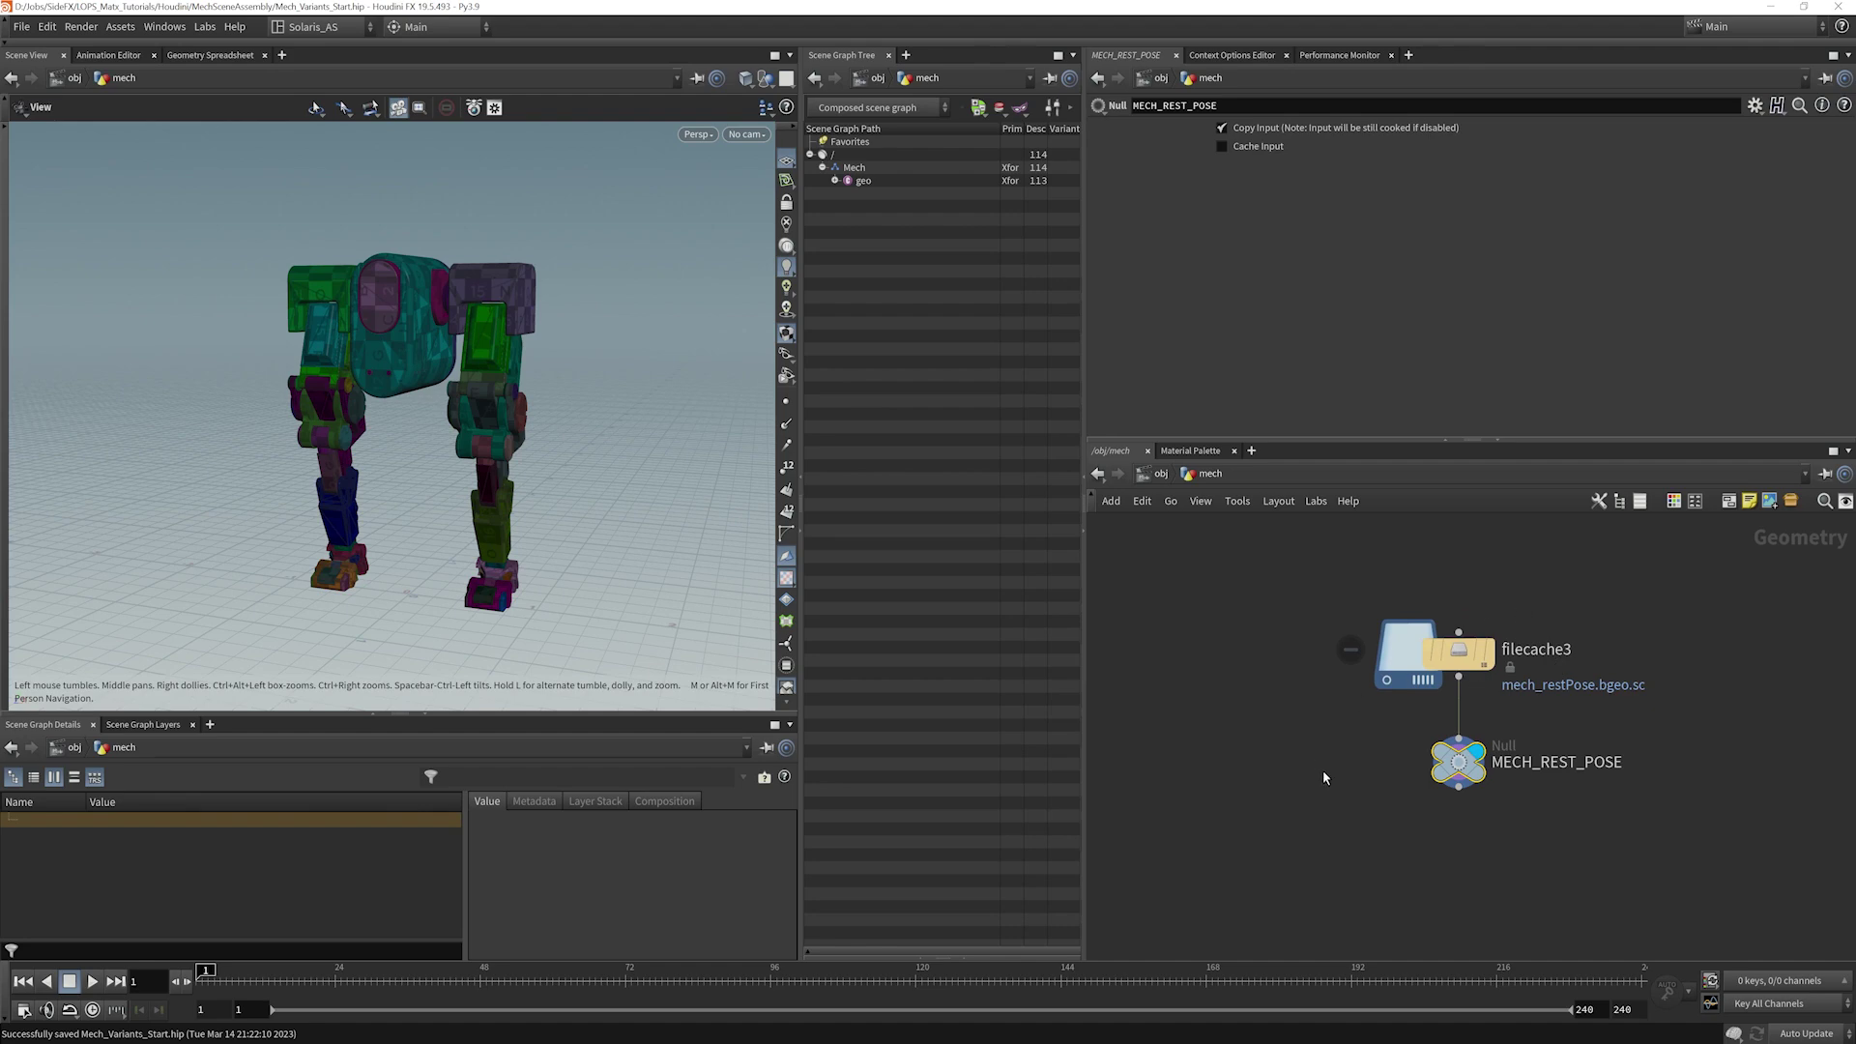
Step: Leave the mech geometry network and switch to the stage network
key("u")
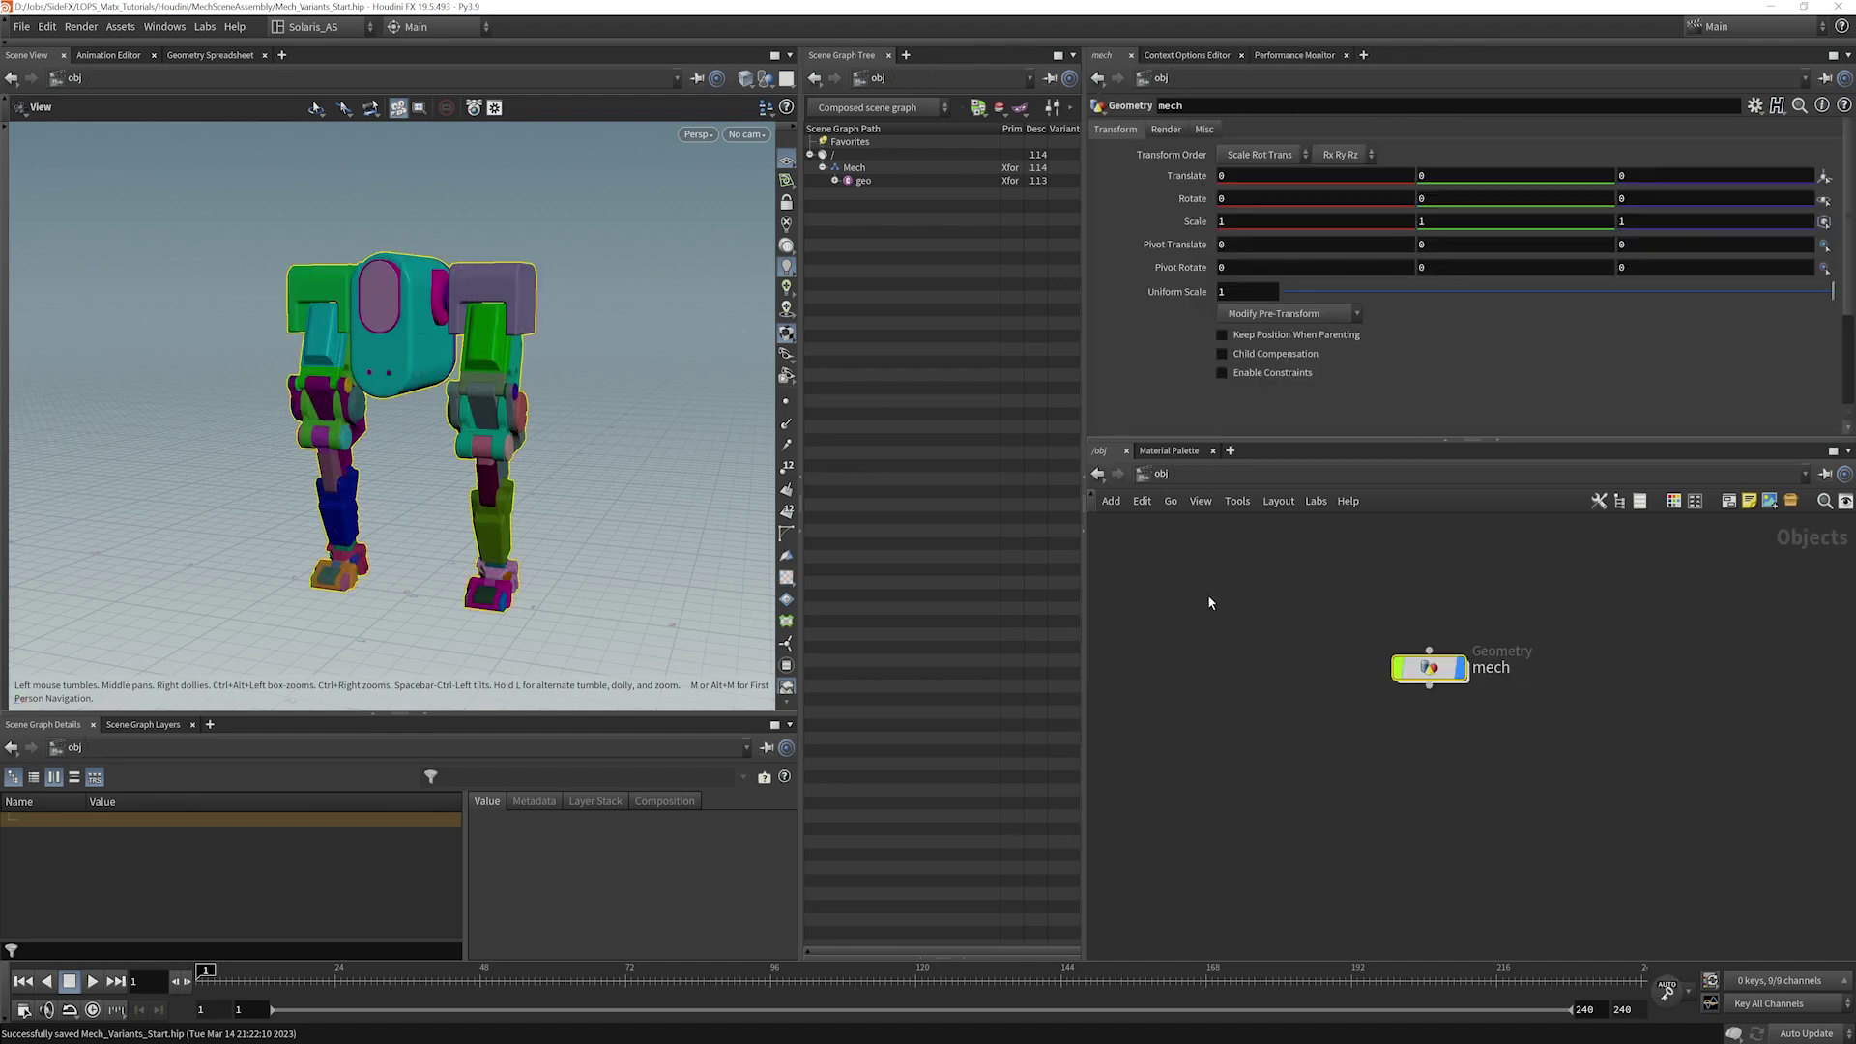
left_click(1172, 474)
left_click(1207, 627)
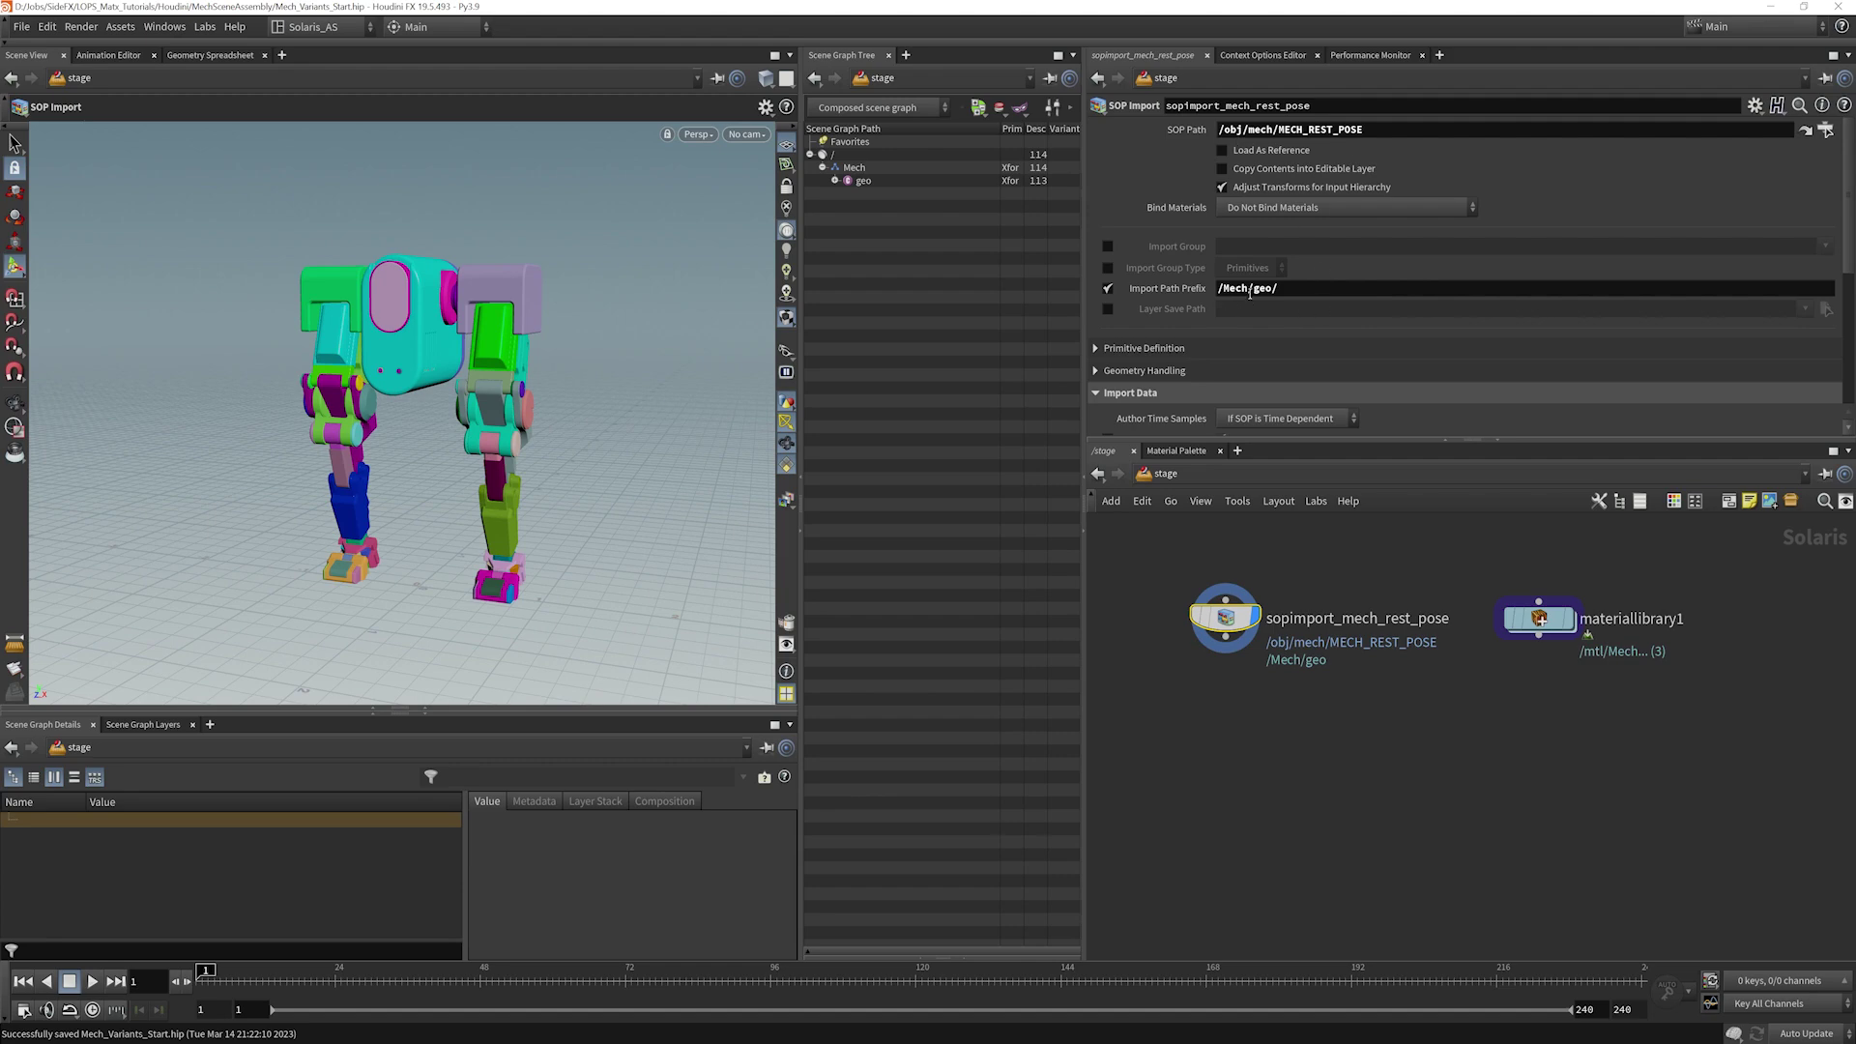
Step: Examine the hierarchy under the geo primitive and the materials inside materiallibrary1, returning to the stage network
left_click(836, 181)
left_click(836, 181)
left_click(1551, 626)
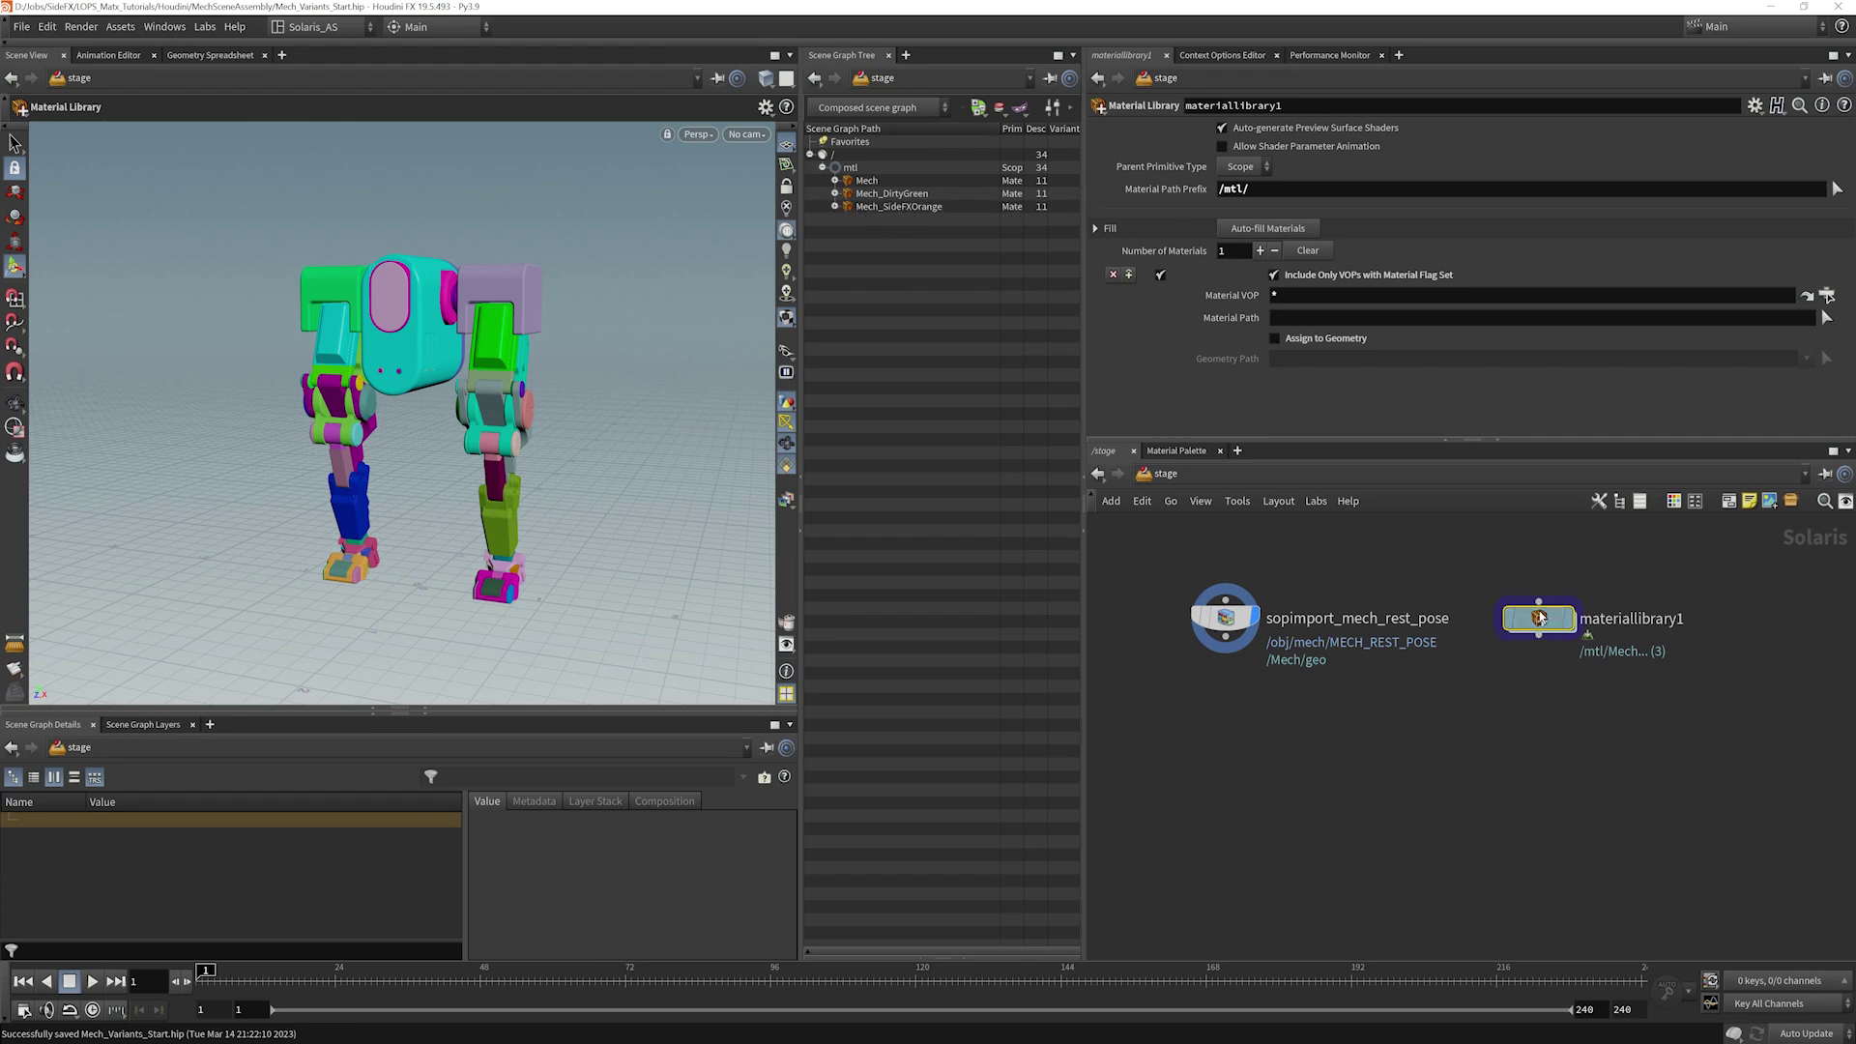
double_click(1541, 621)
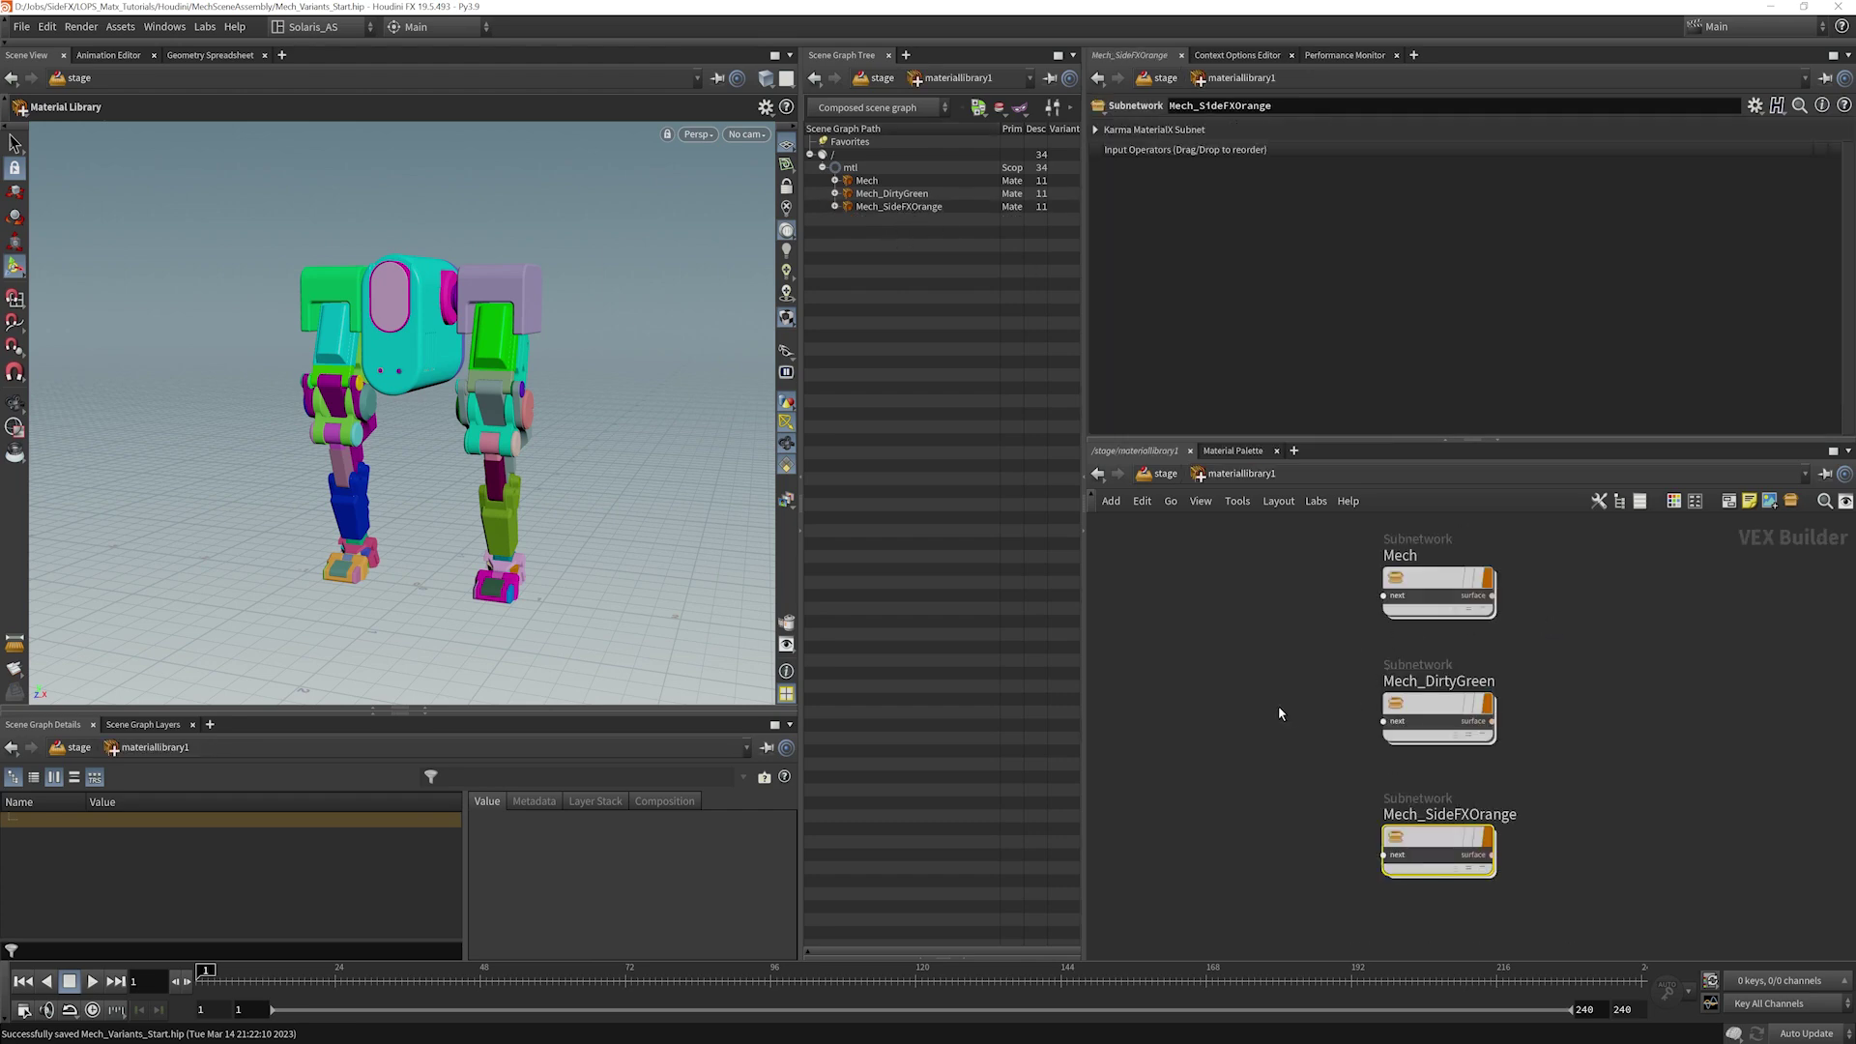
key("u")
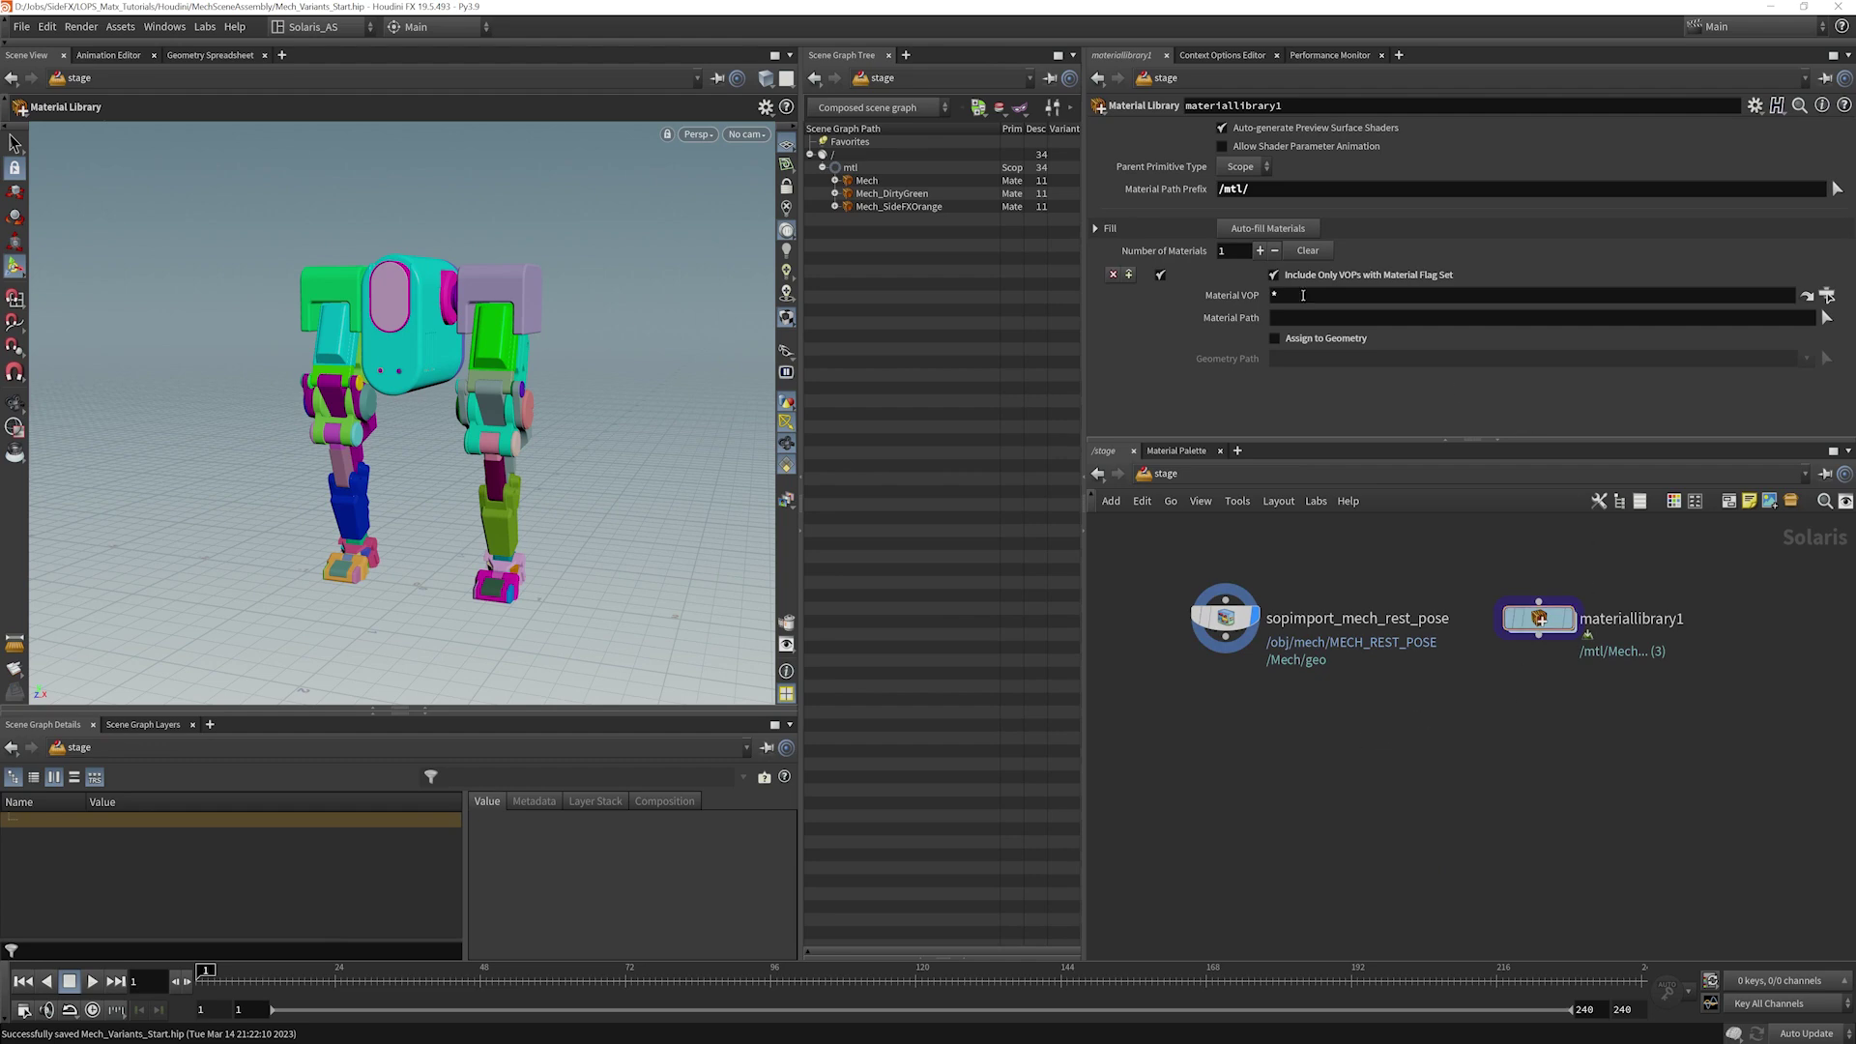
middle_click_drag(1232, 708, 1249, 713)
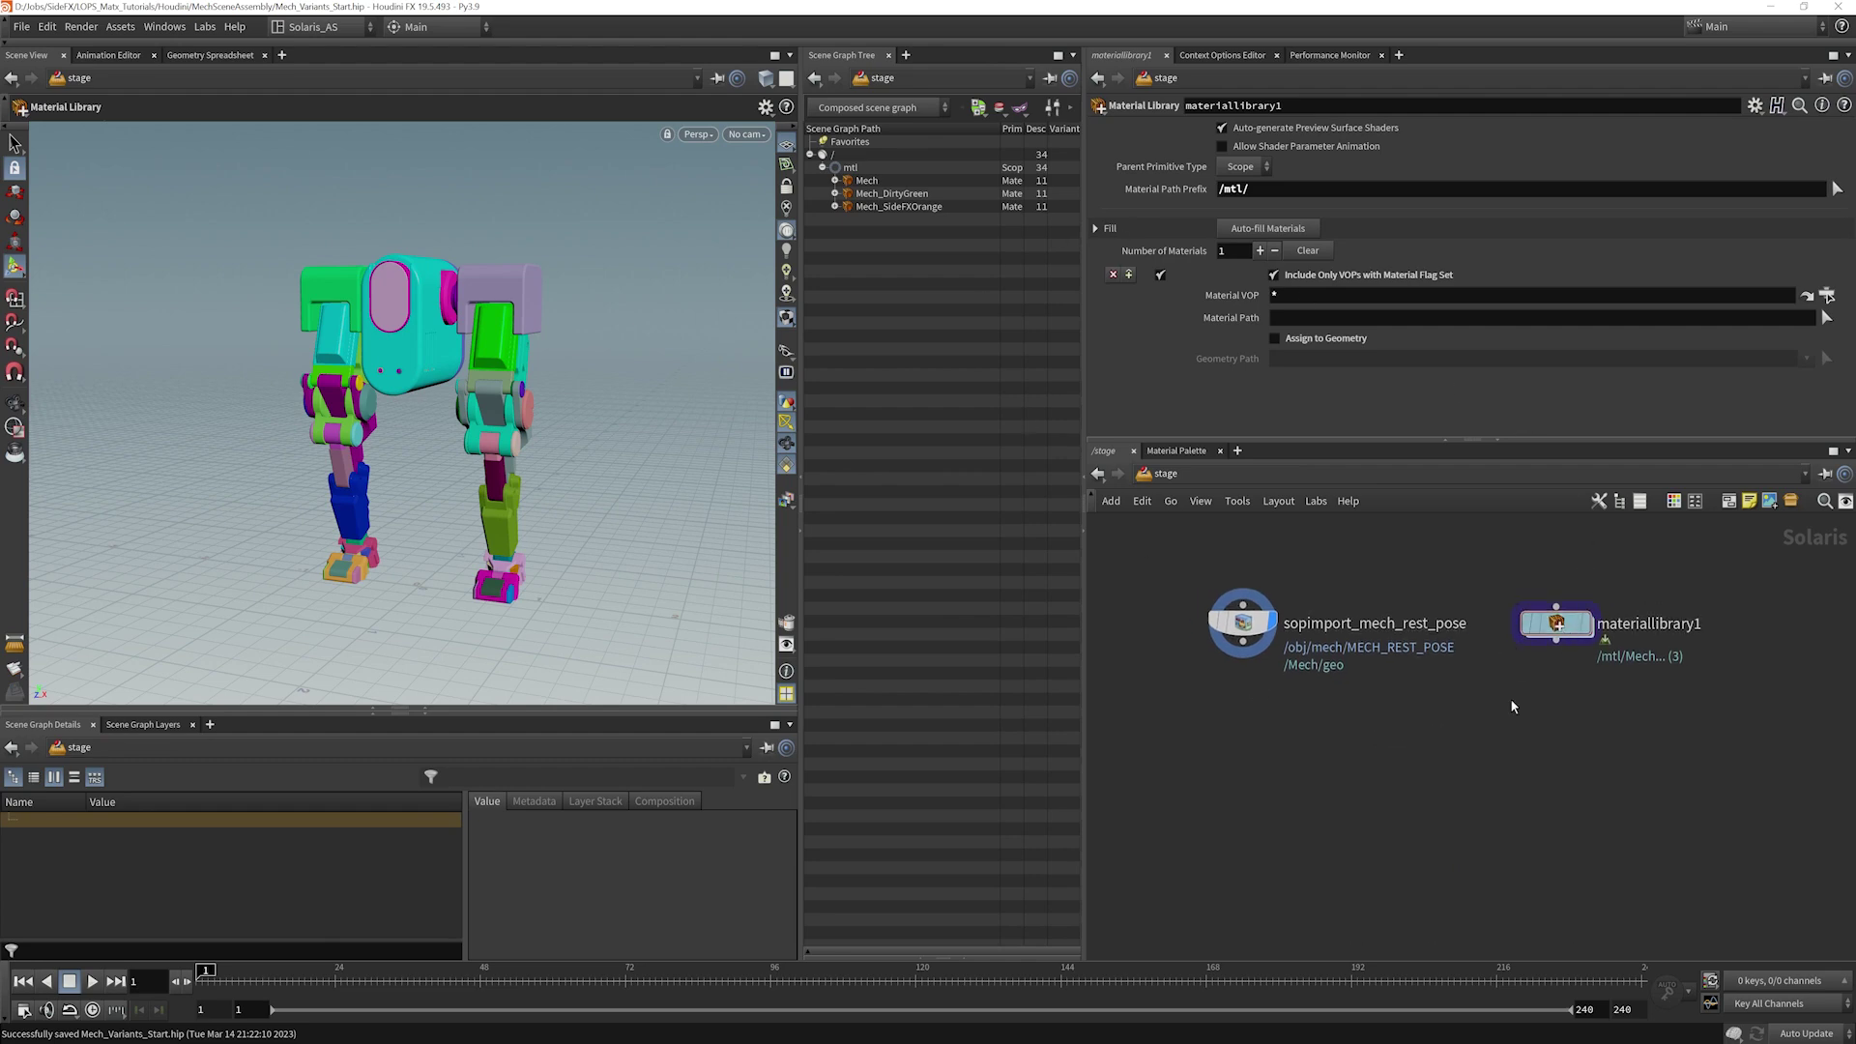
left_click_drag(1561, 631, 1248, 721)
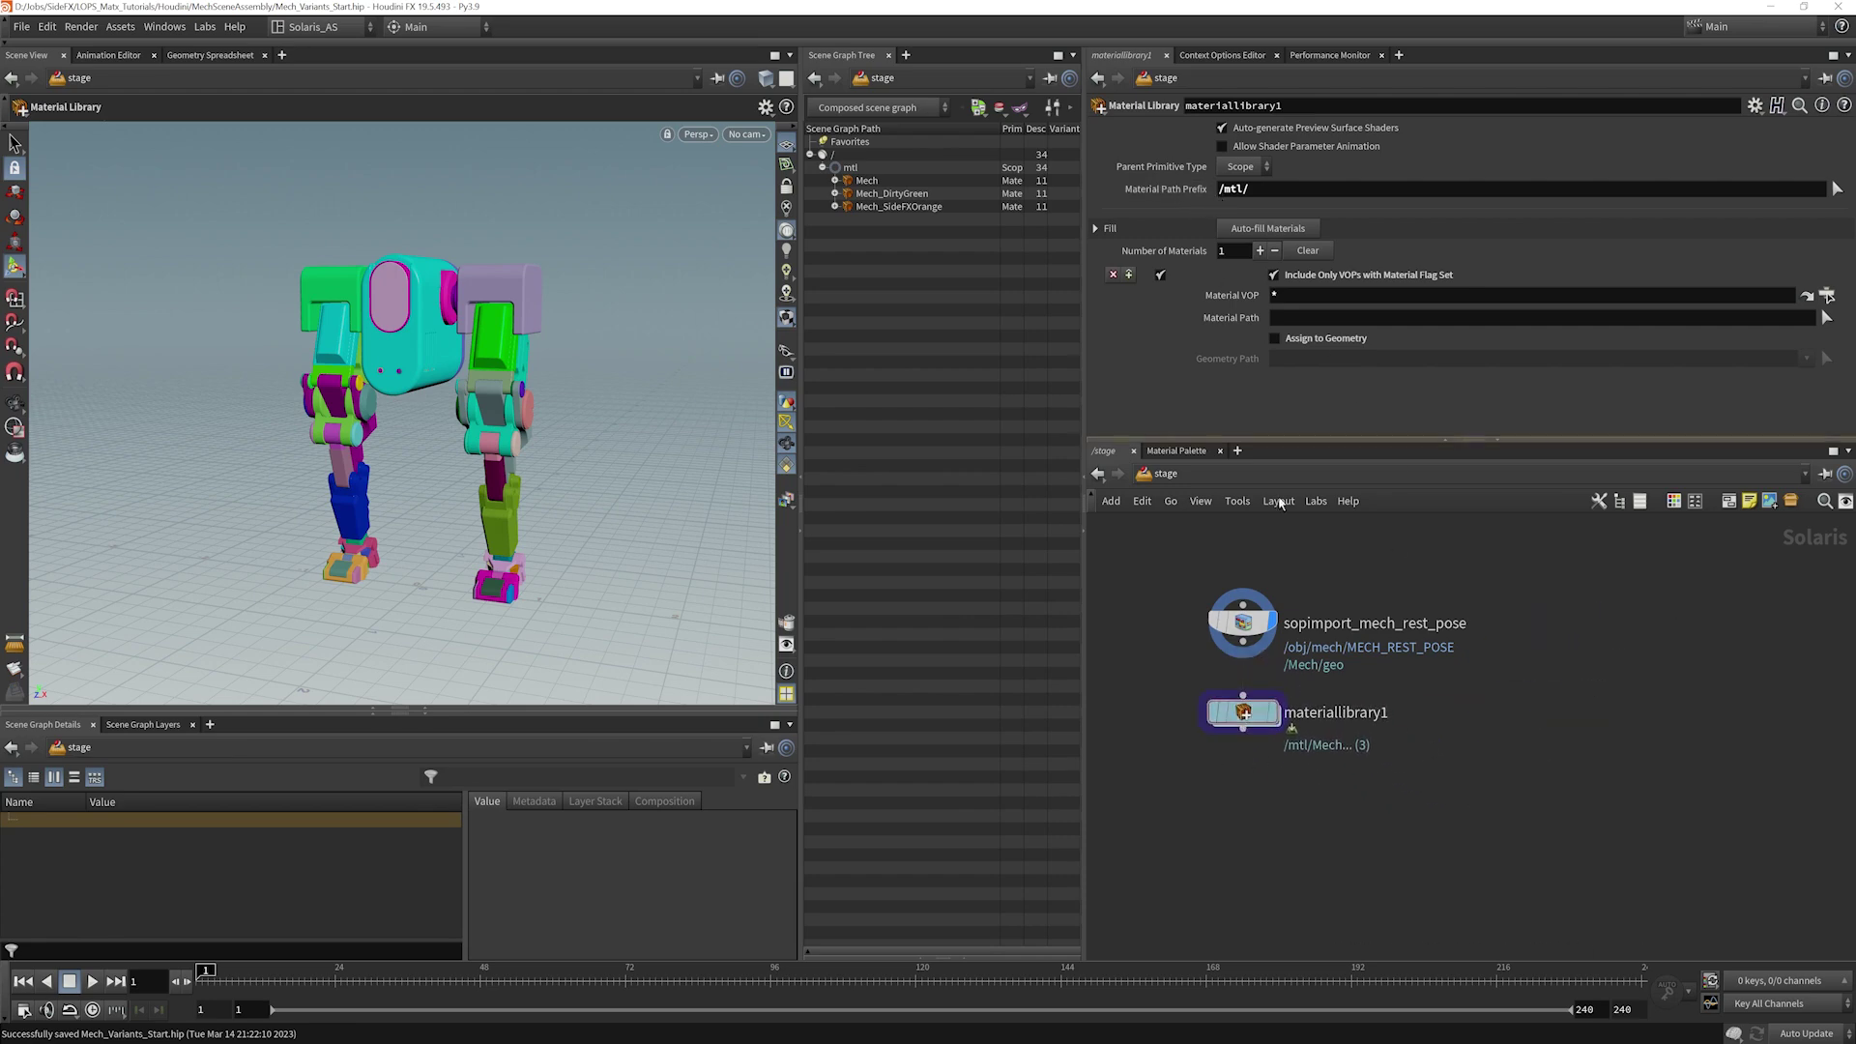
left_click_drag(1245, 716, 1547, 620)
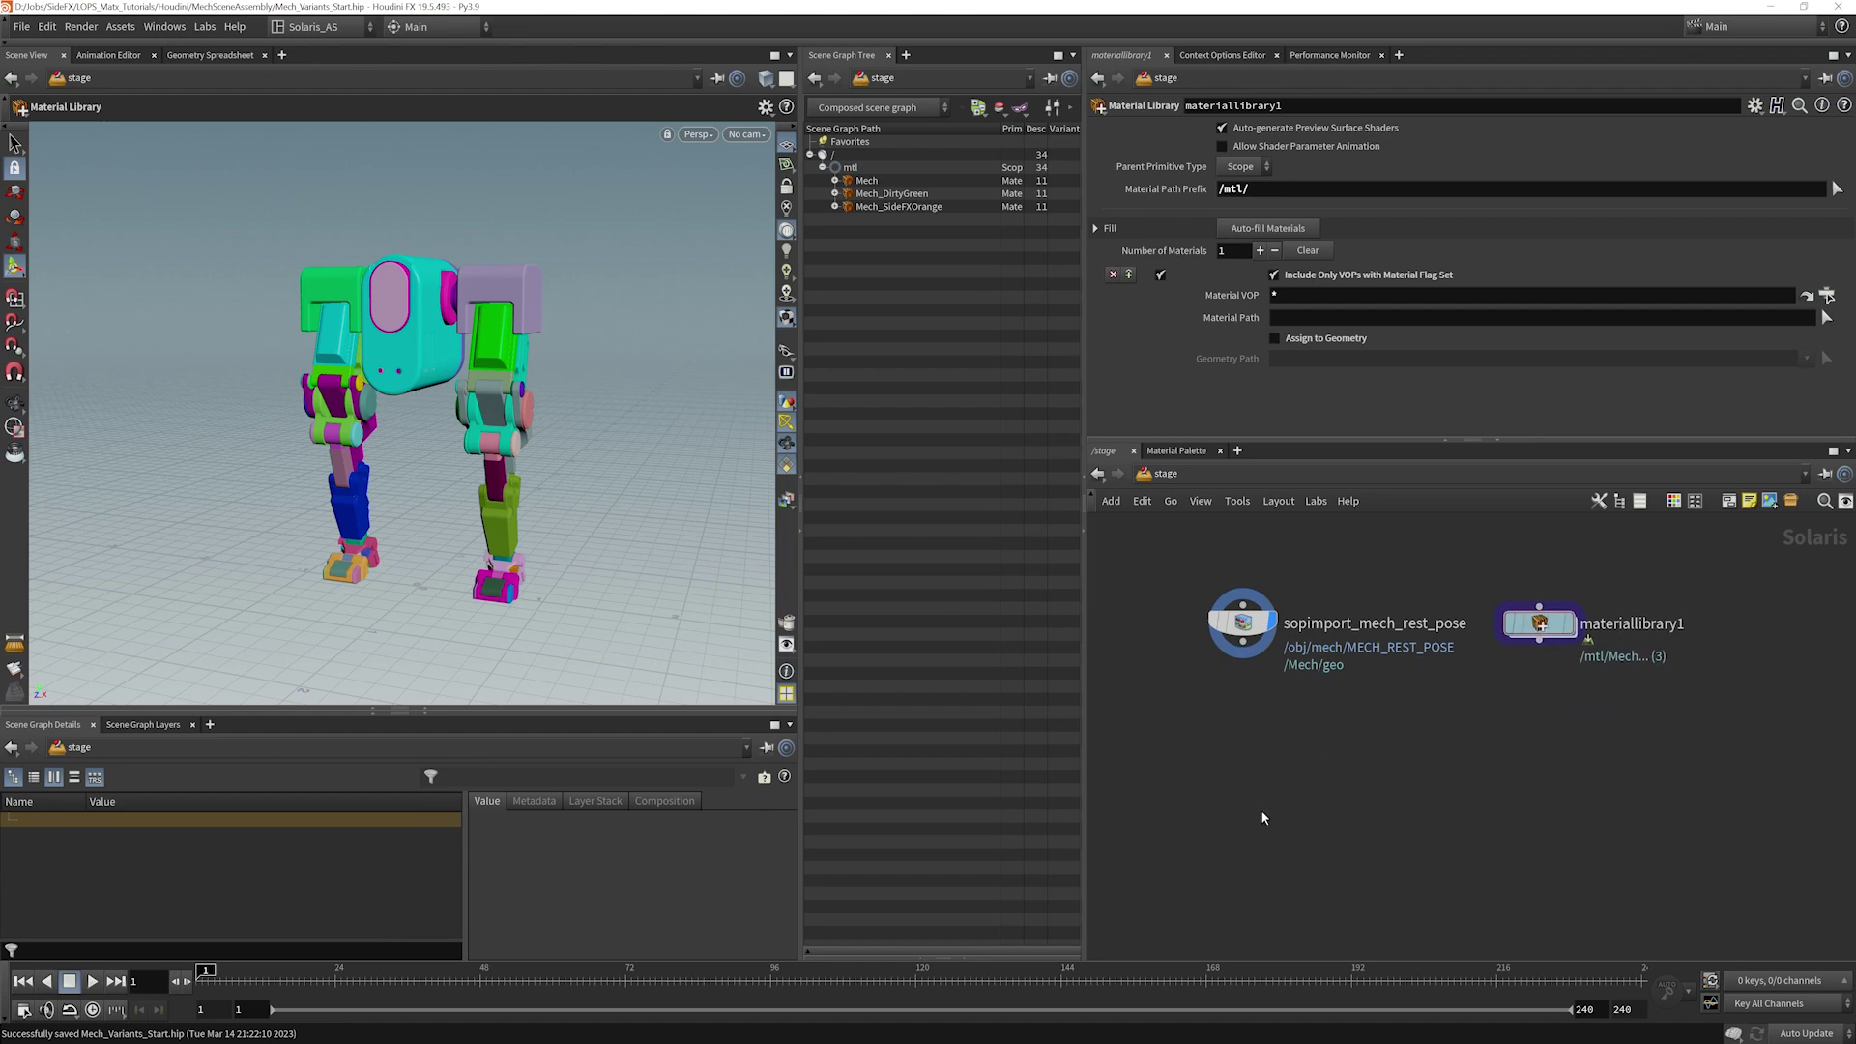
Step: Add a Reference node below the two nodes, with sopimport_mech_rest_pose as first input and materiallibrary1 as second input
key("Tab")
type("ref")
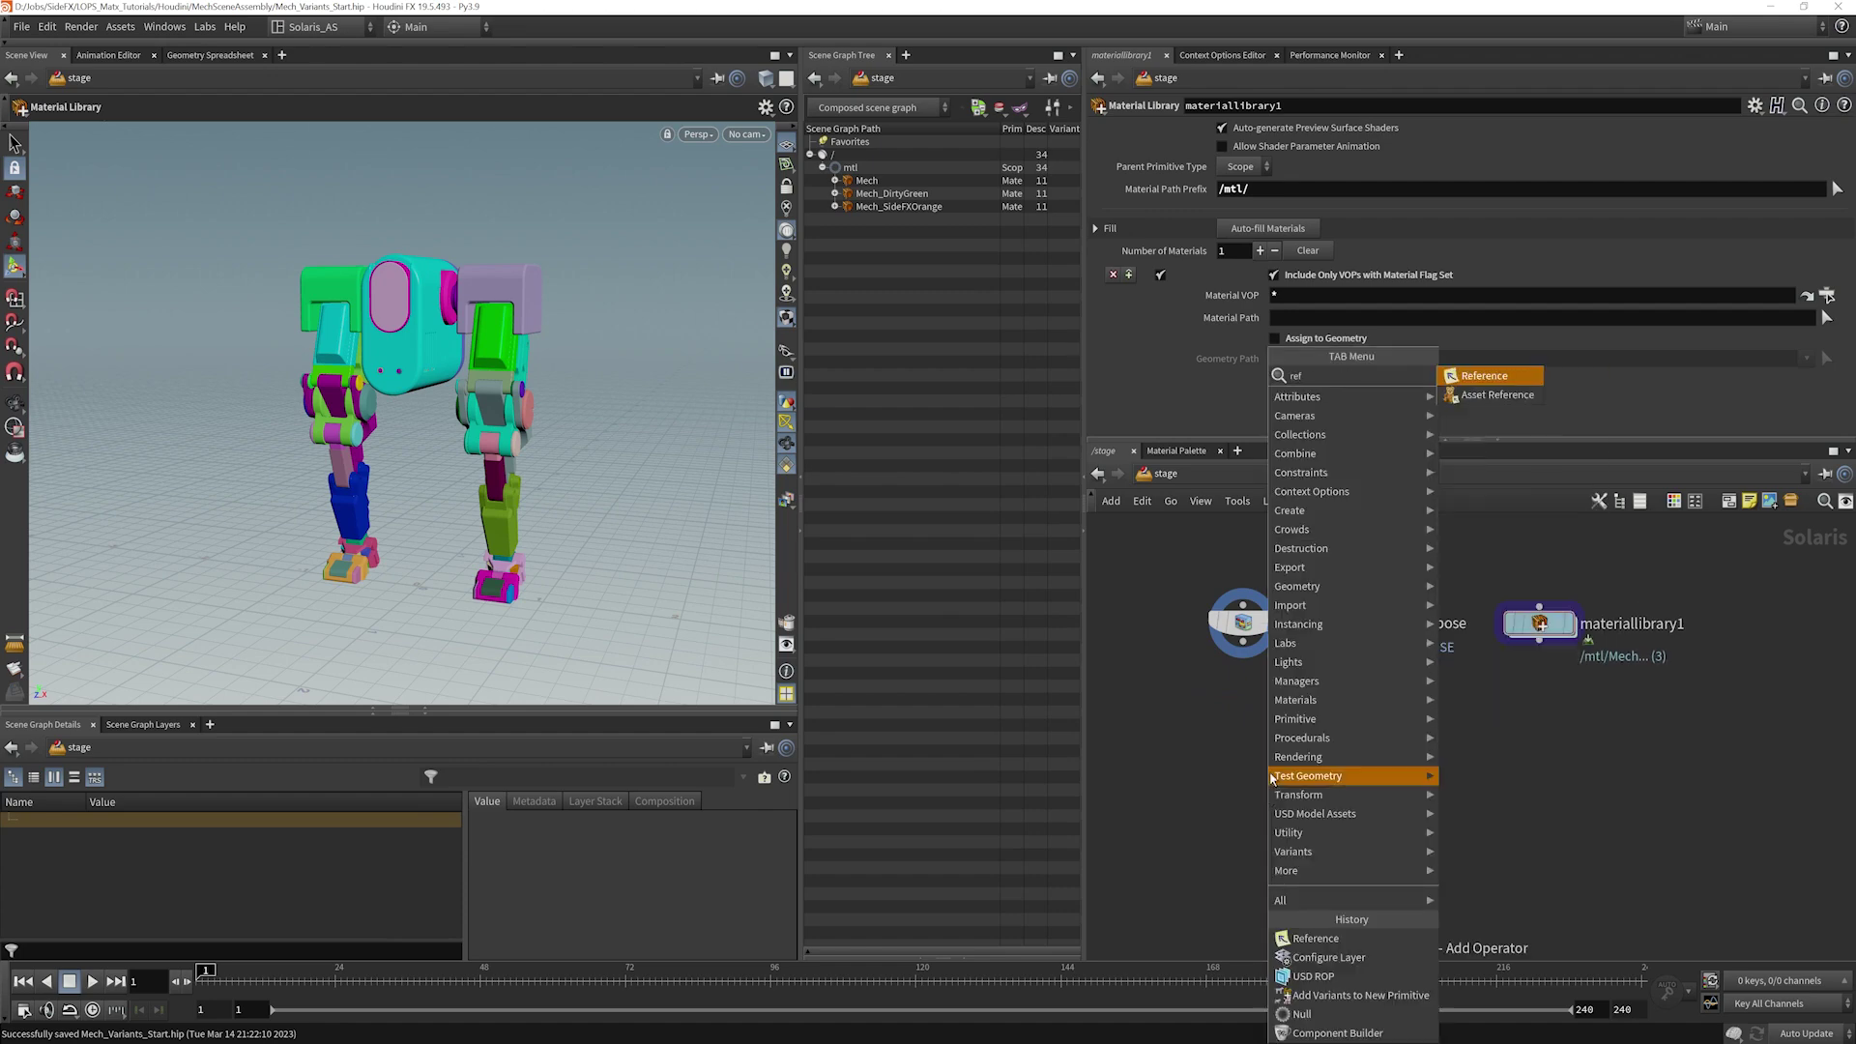
left_click(1495, 377)
left_click(1332, 769)
left_click(1538, 640)
left_click(1340, 752)
left_click(1357, 769)
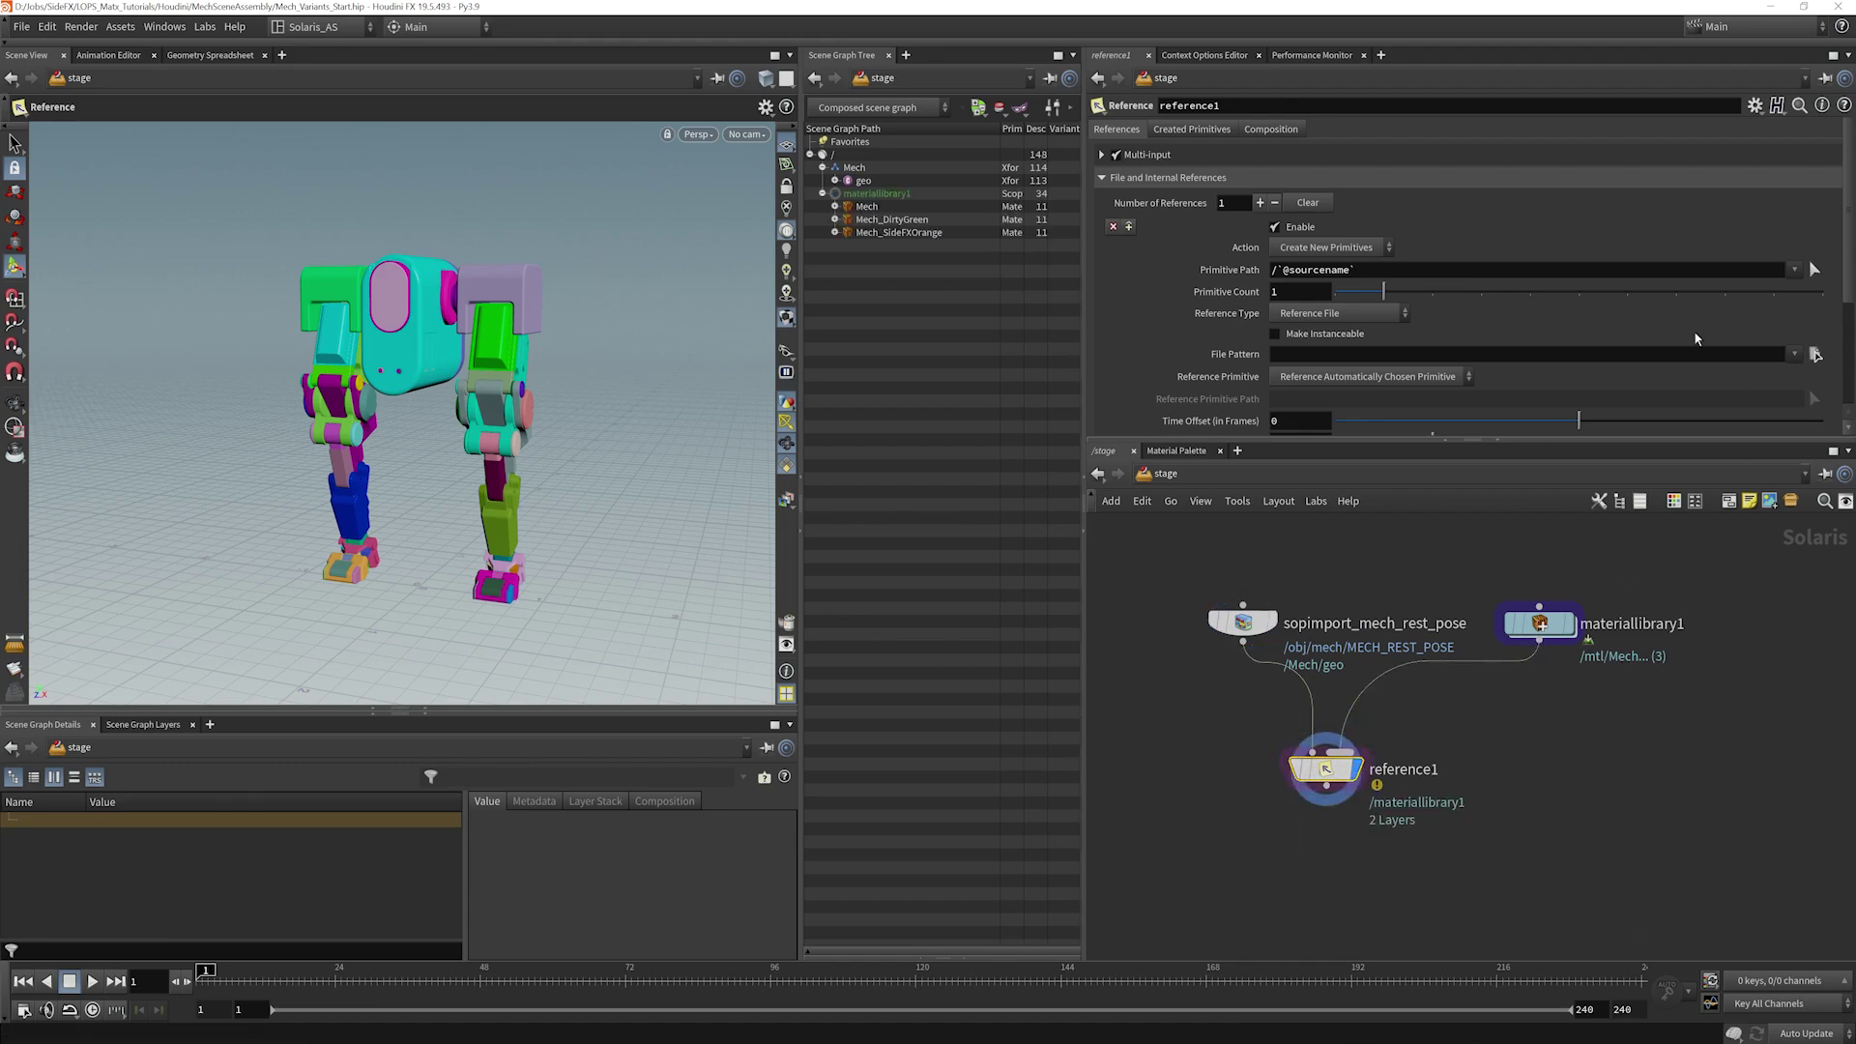
Step: Set the multi-input primitive path of the Reference node to /Mech/mtl
left_click(1102, 154)
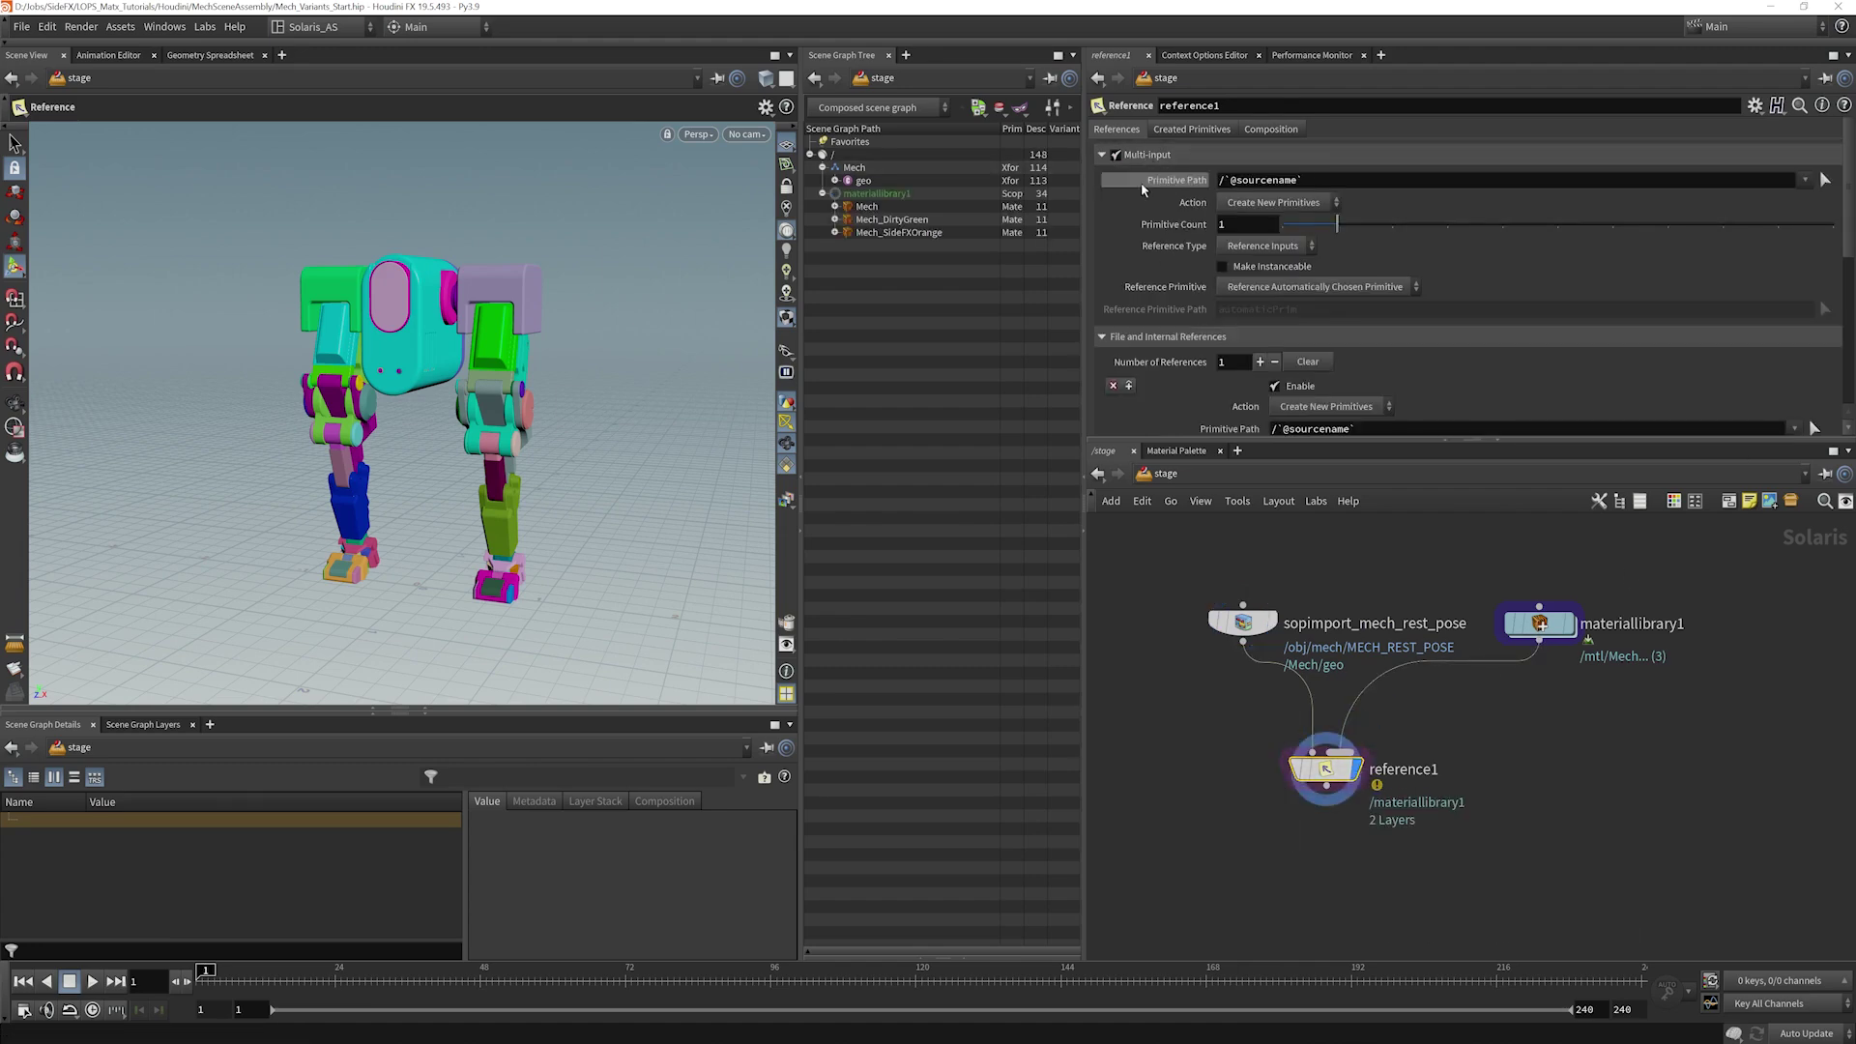
double_click(1227, 182)
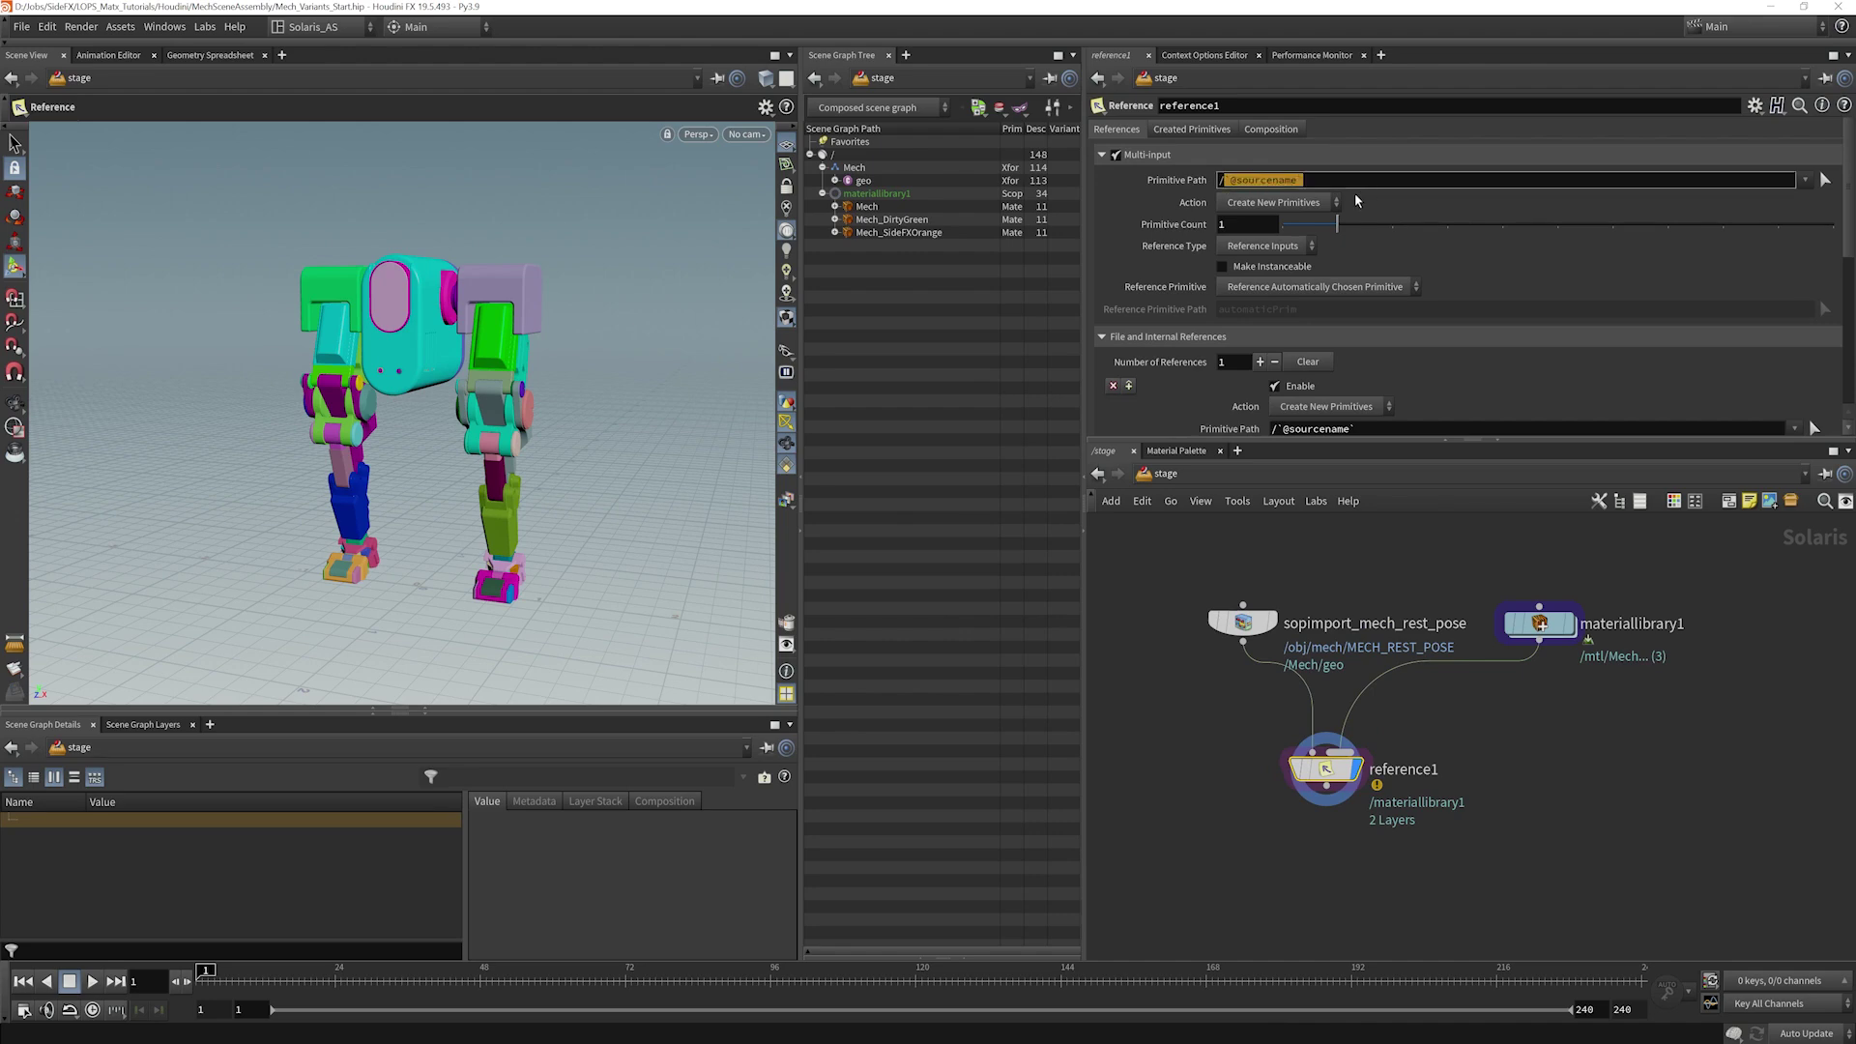
type("Mech")
type("/")
key("Return")
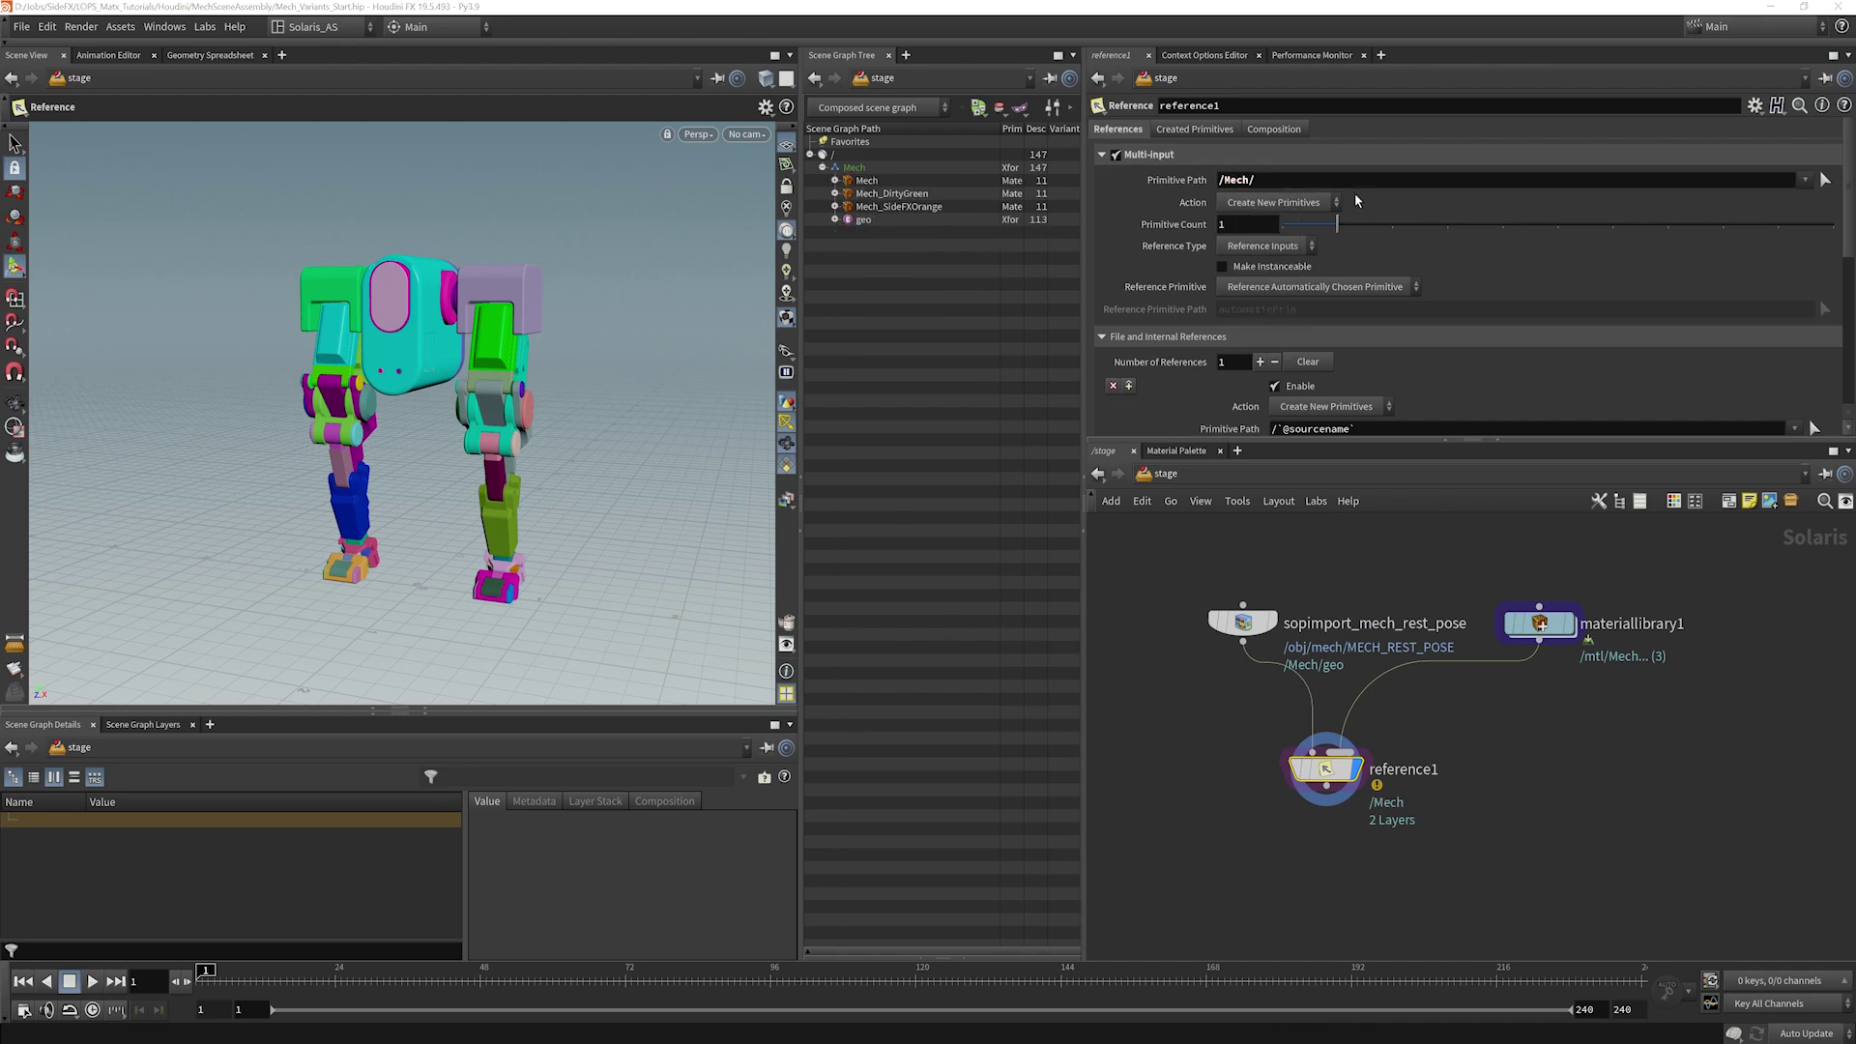
left_click(1260, 189)
type("mtl")
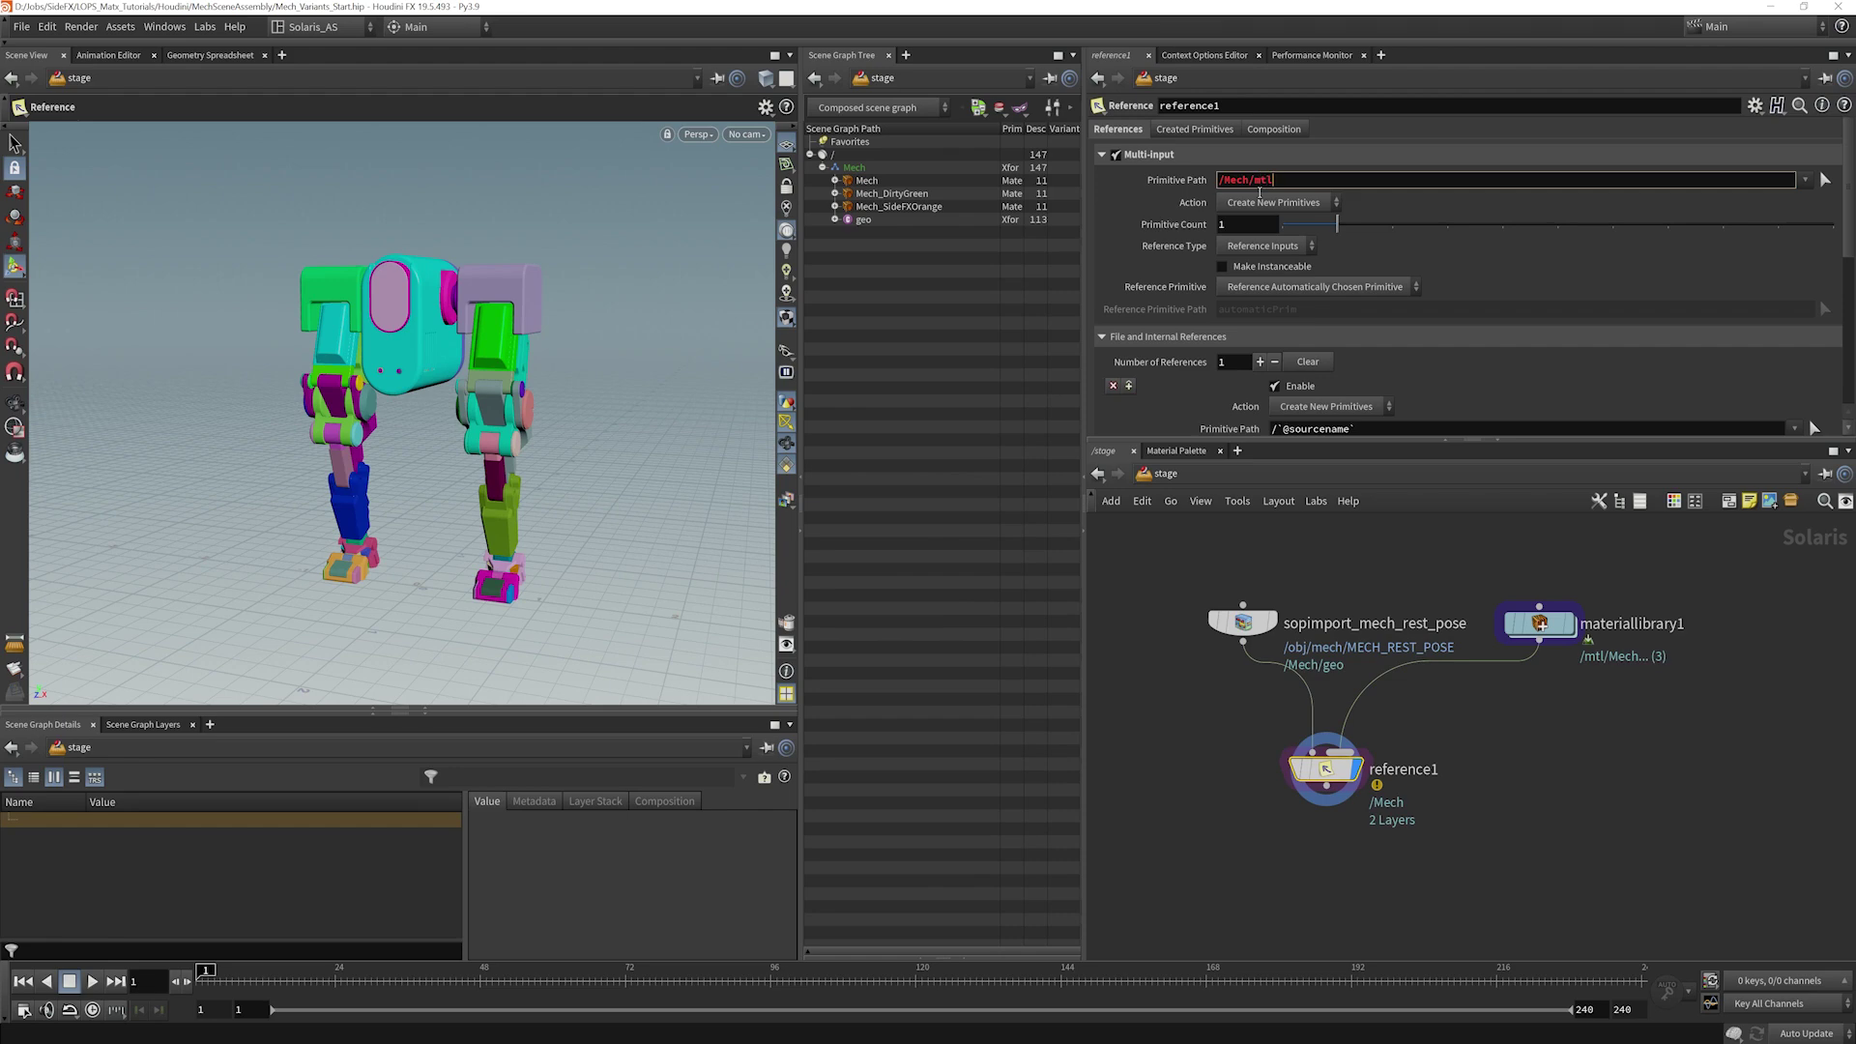
key("Return")
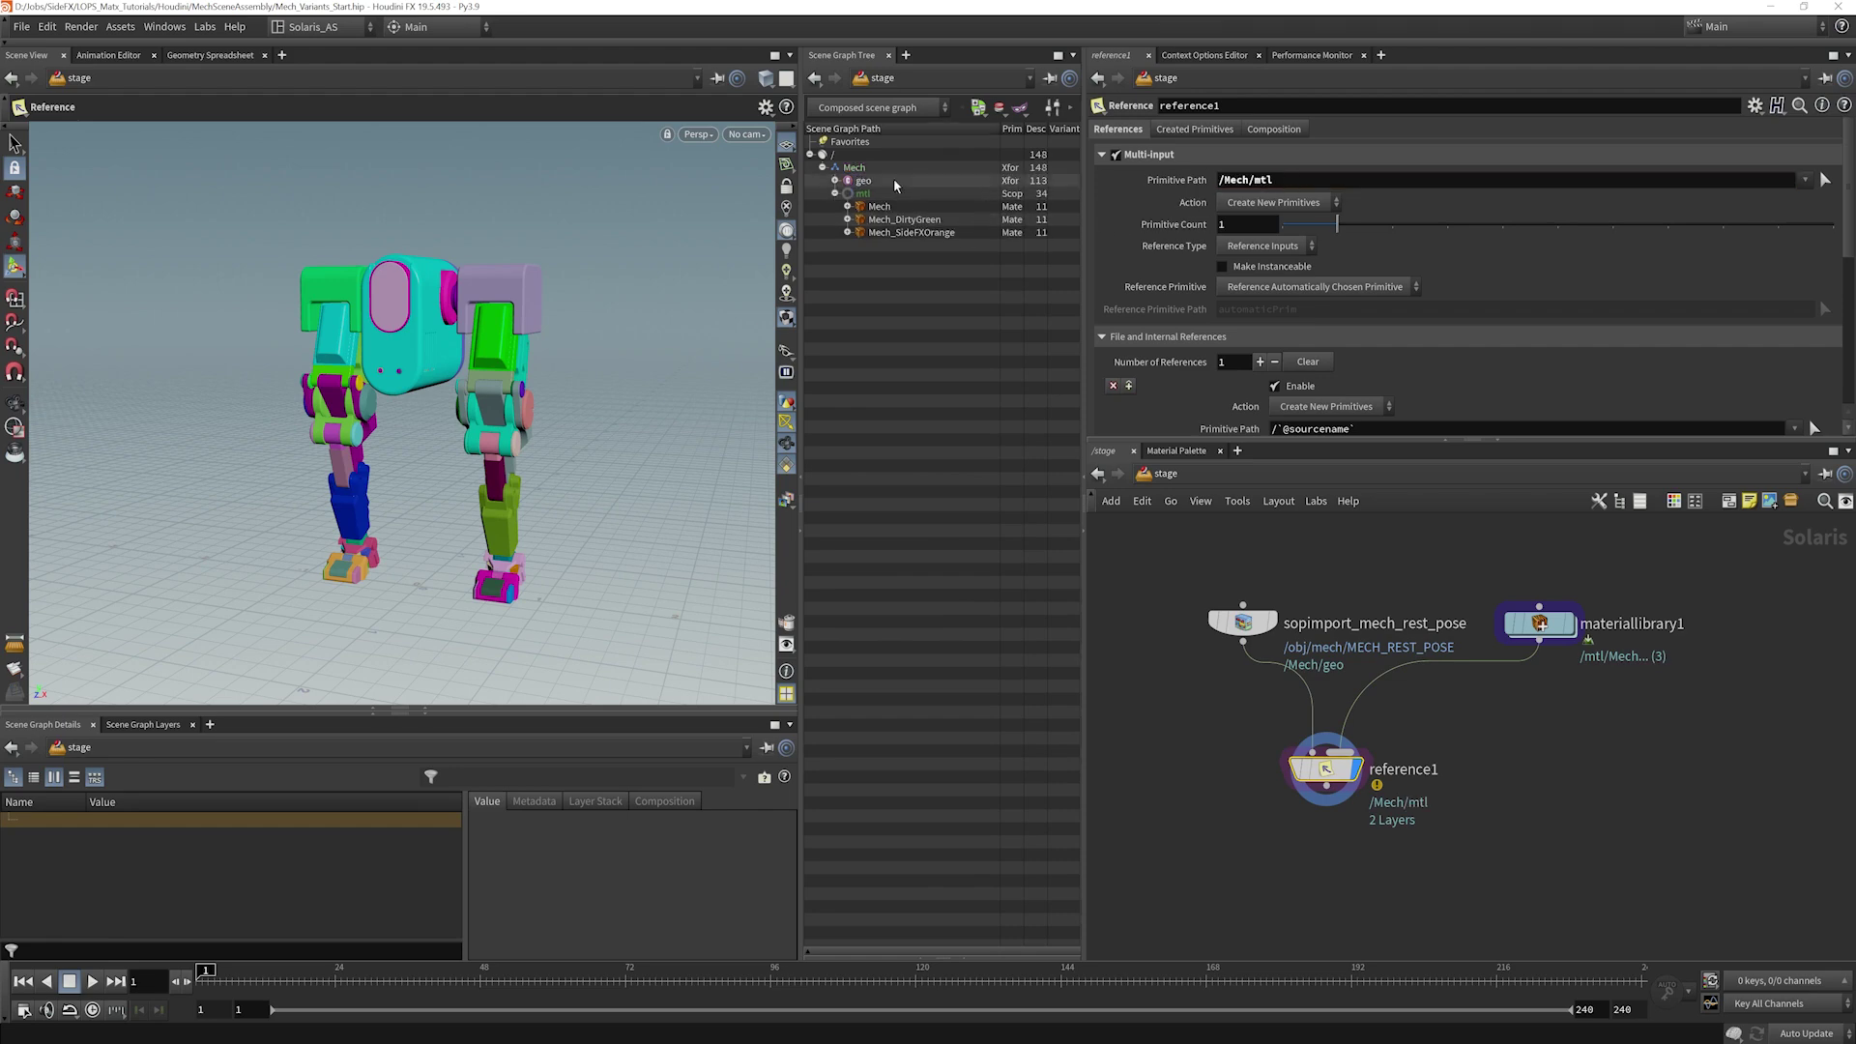
Step: Examine the geo and mtl branches under Mech in the scene graph, including the referenced materials
left_click(855, 170)
left_click(875, 196)
left_click(834, 193)
left_click(834, 181)
left_click(834, 180)
left_click(834, 193)
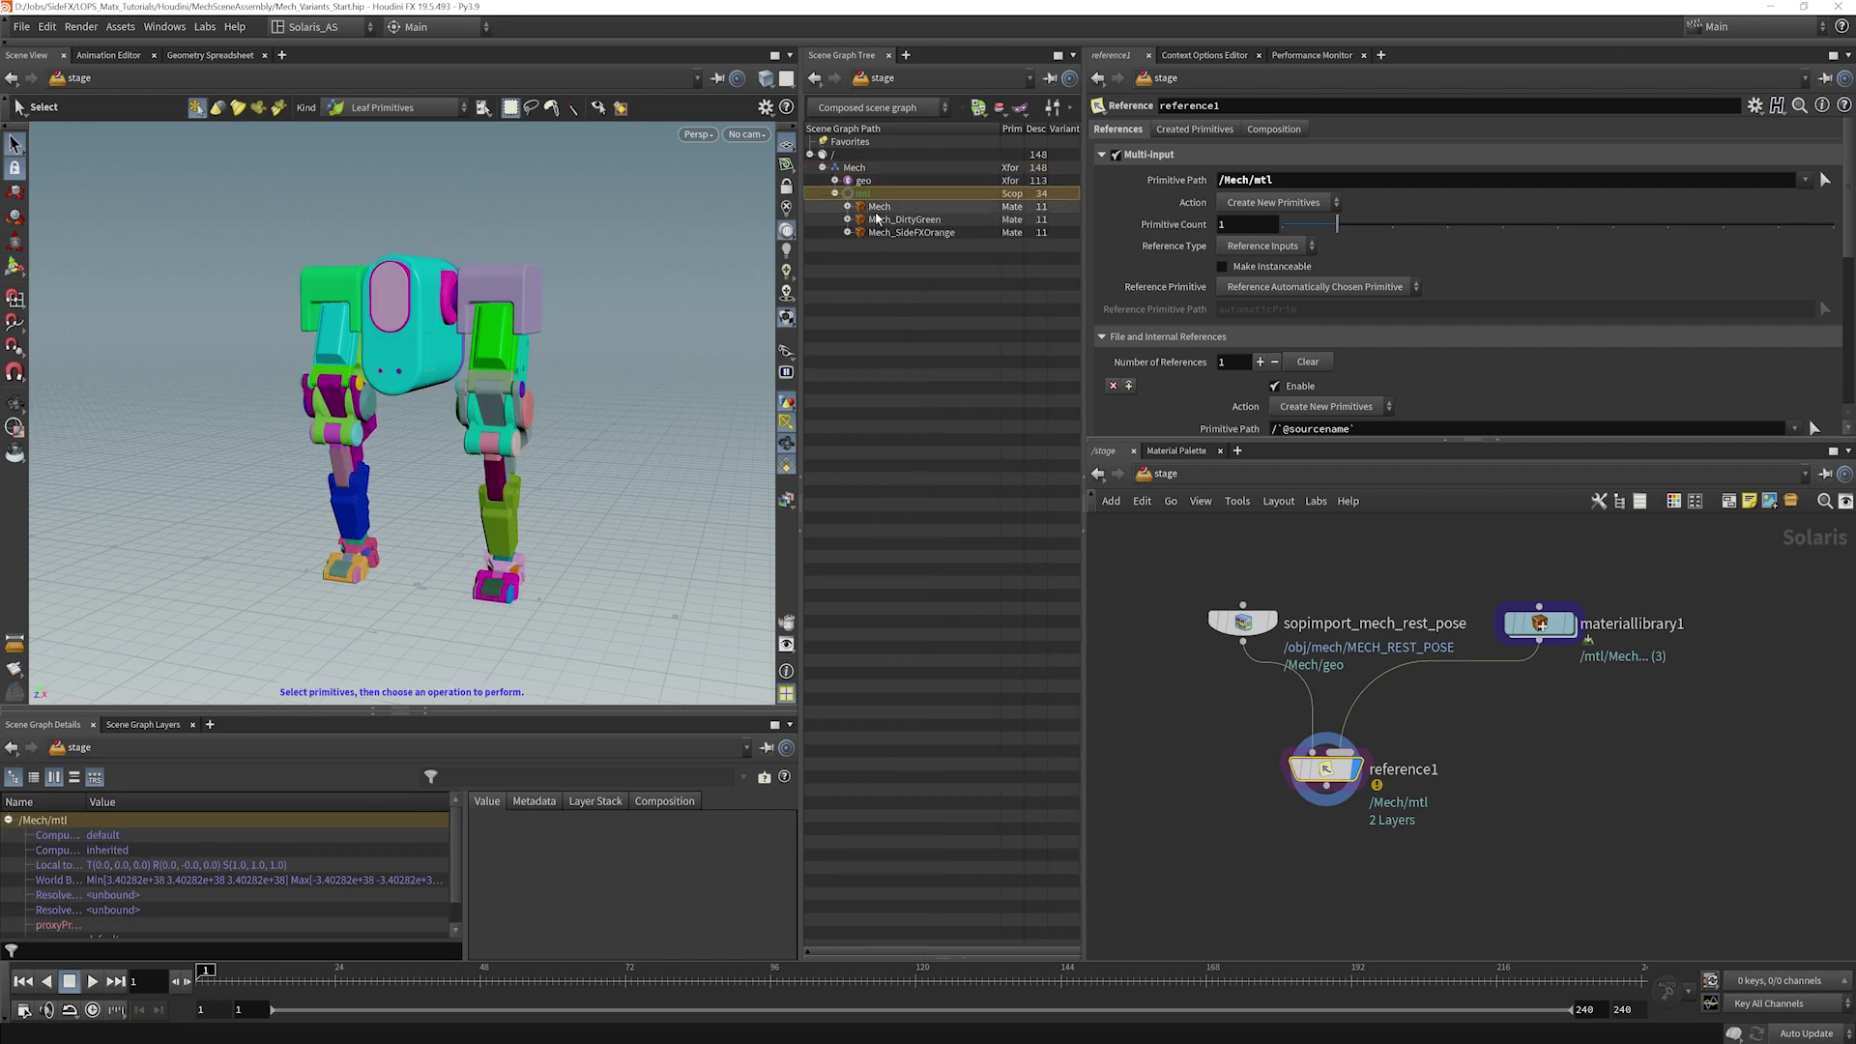
left_click(899, 219)
left_click(877, 207)
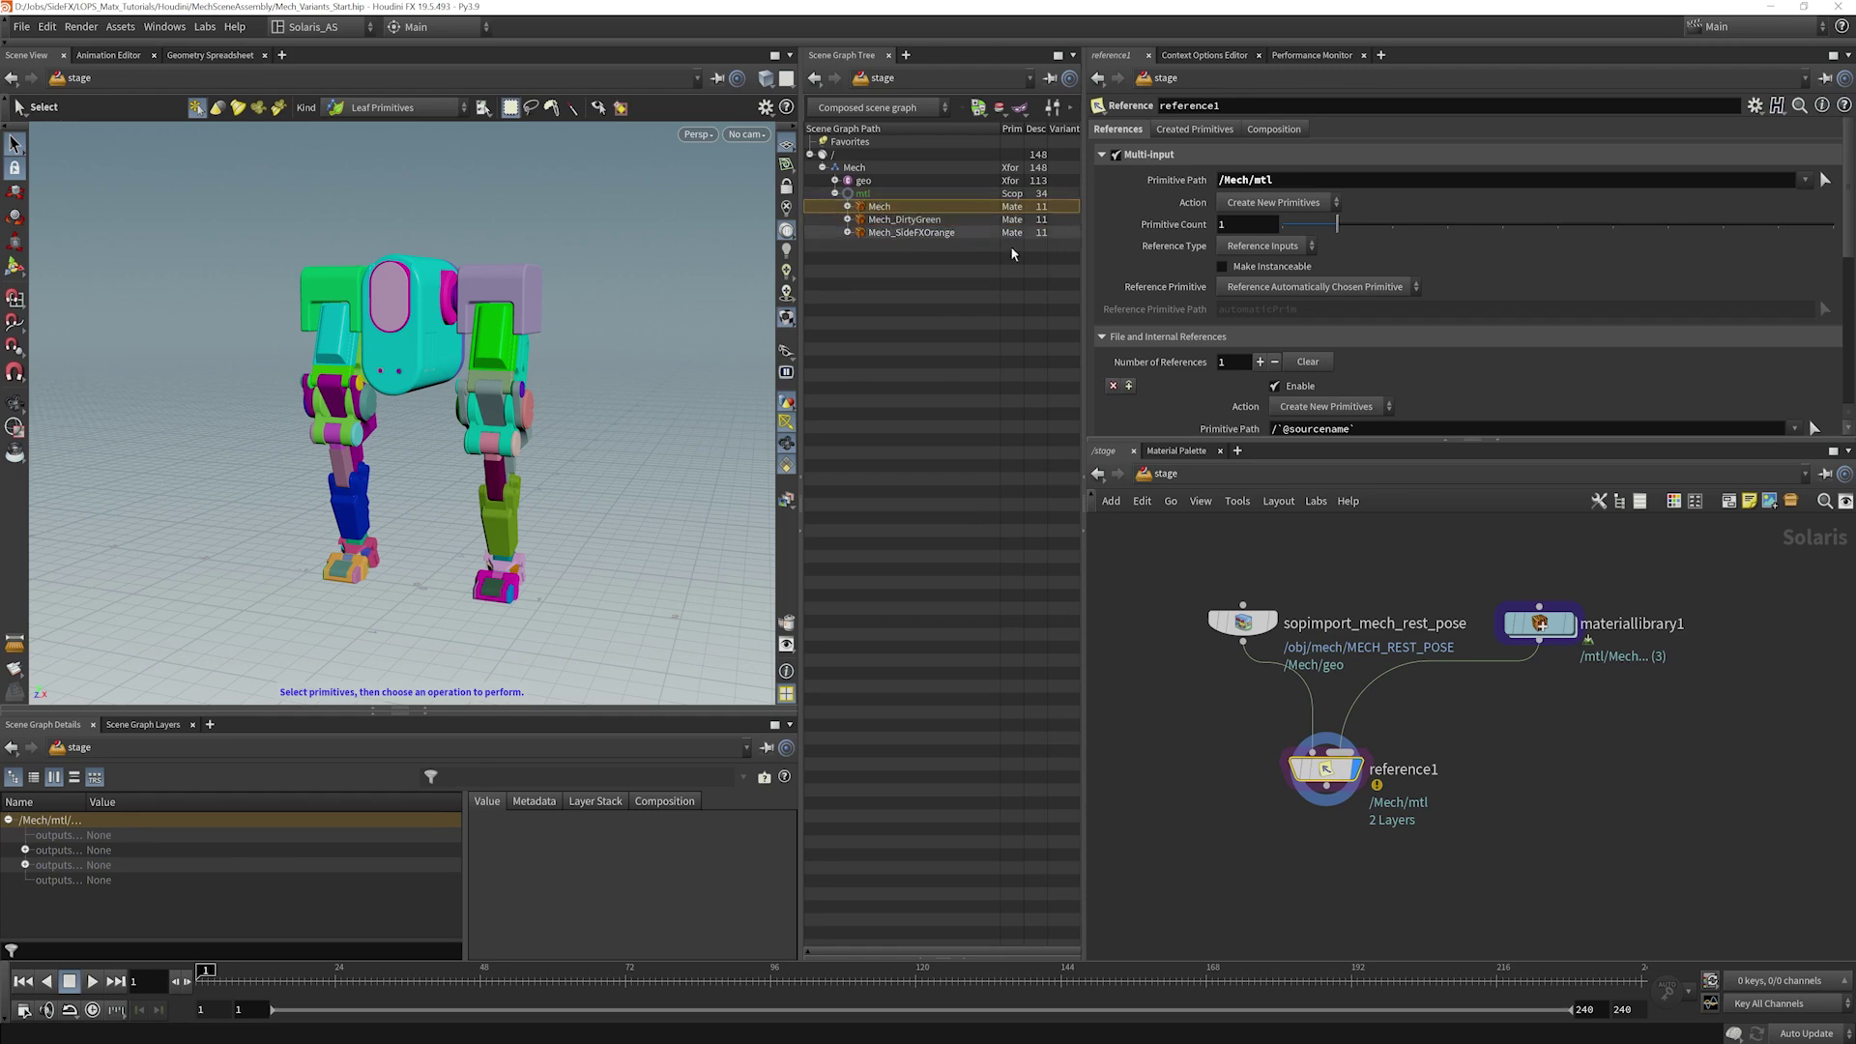
Step: Spread out the SOP import, material library and reference nodes to leave more room between them
left_click_drag(1257, 615, 1219, 599)
left_click_drag(1350, 762, 1375, 780)
left_click_drag(1561, 624, 1592, 617)
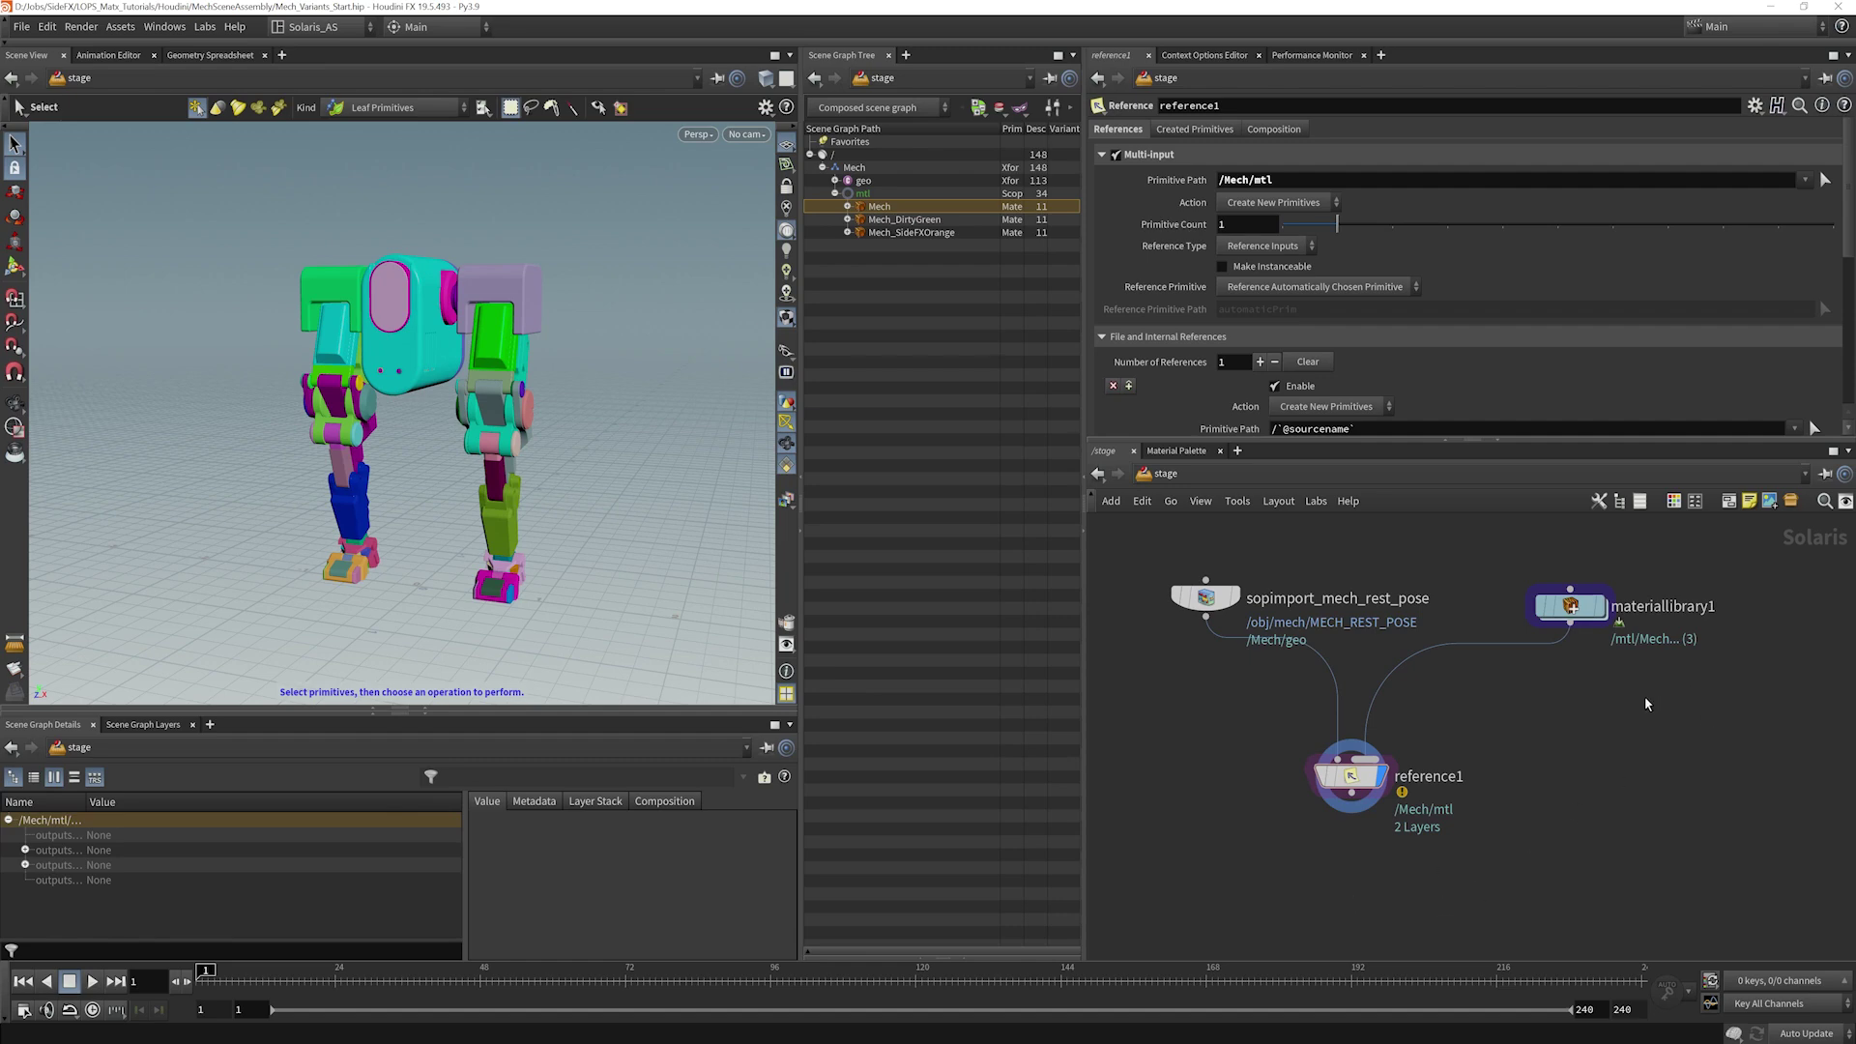
middle_click_drag(1610, 688, 1608, 698)
left_click_drag(1576, 623, 1577, 618)
mouse_move(1582, 615)
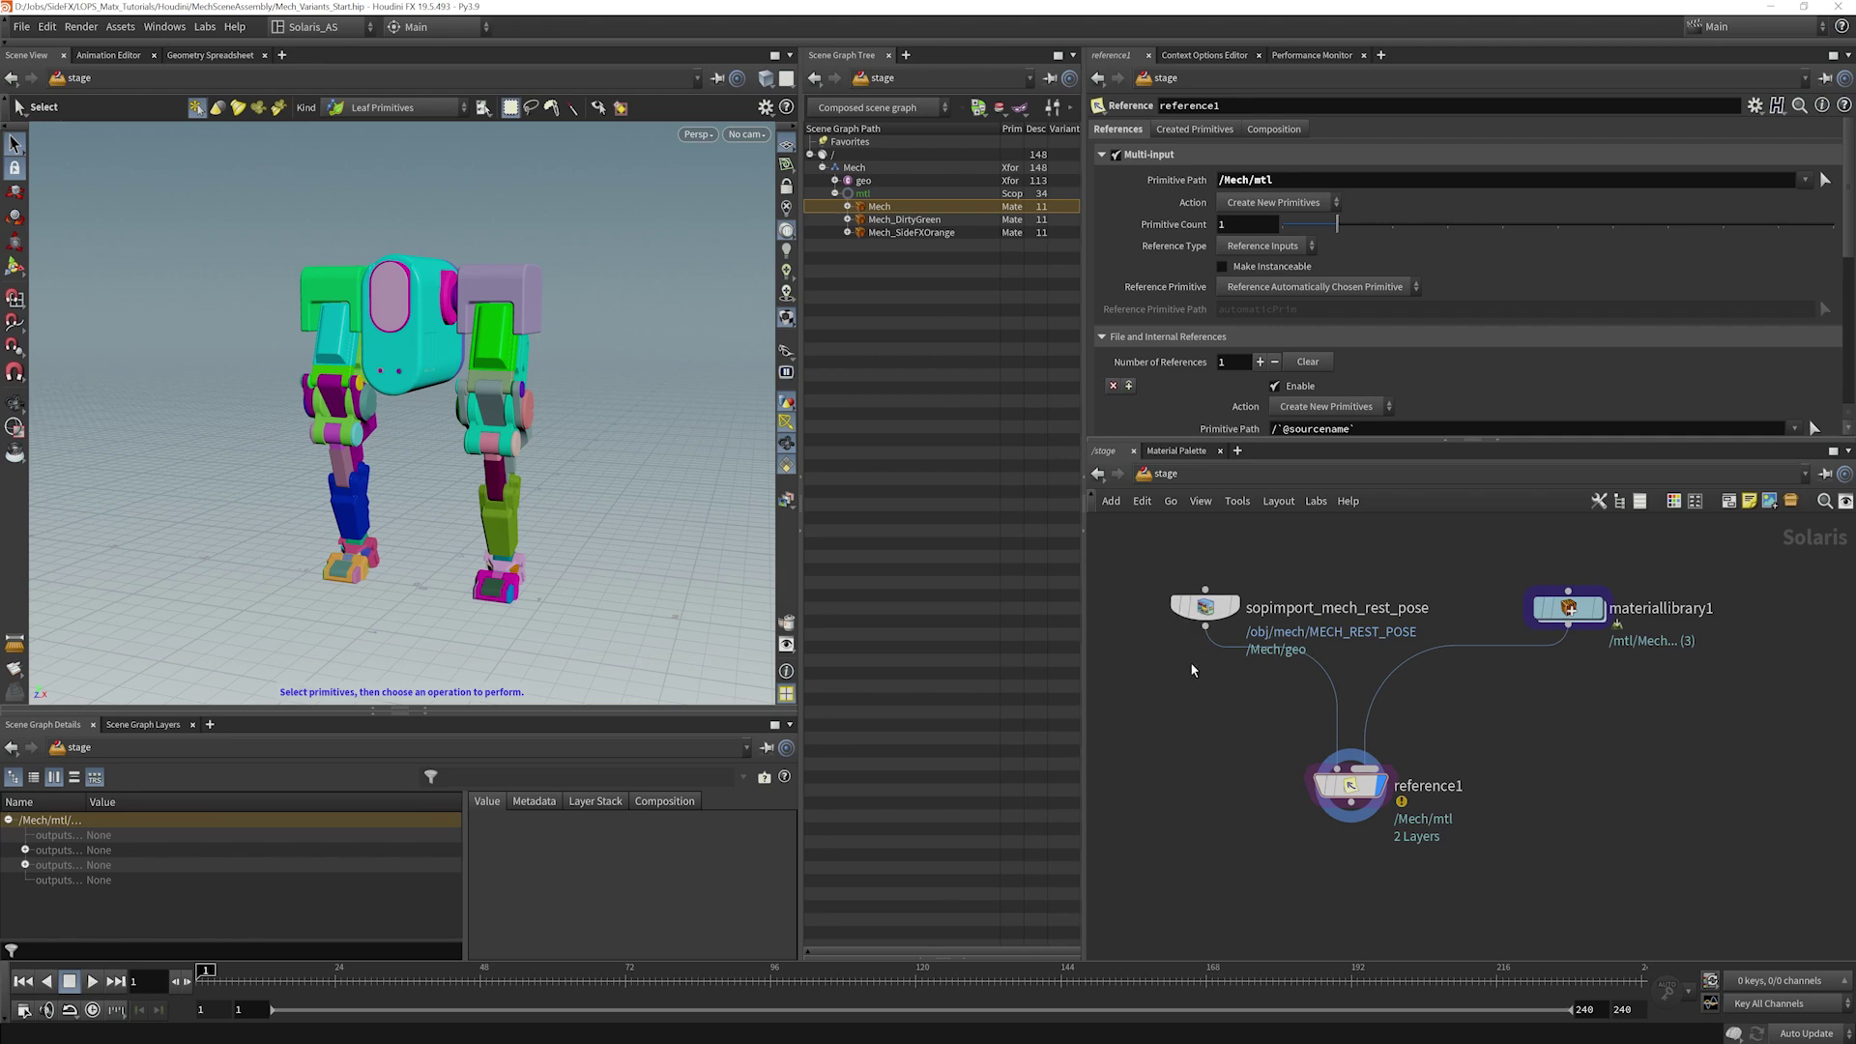
mouse_move(1214, 745)
middle_mouse_down()
mouse_move(1219, 766)
mouse_move(1247, 749)
middle_mouse_up()
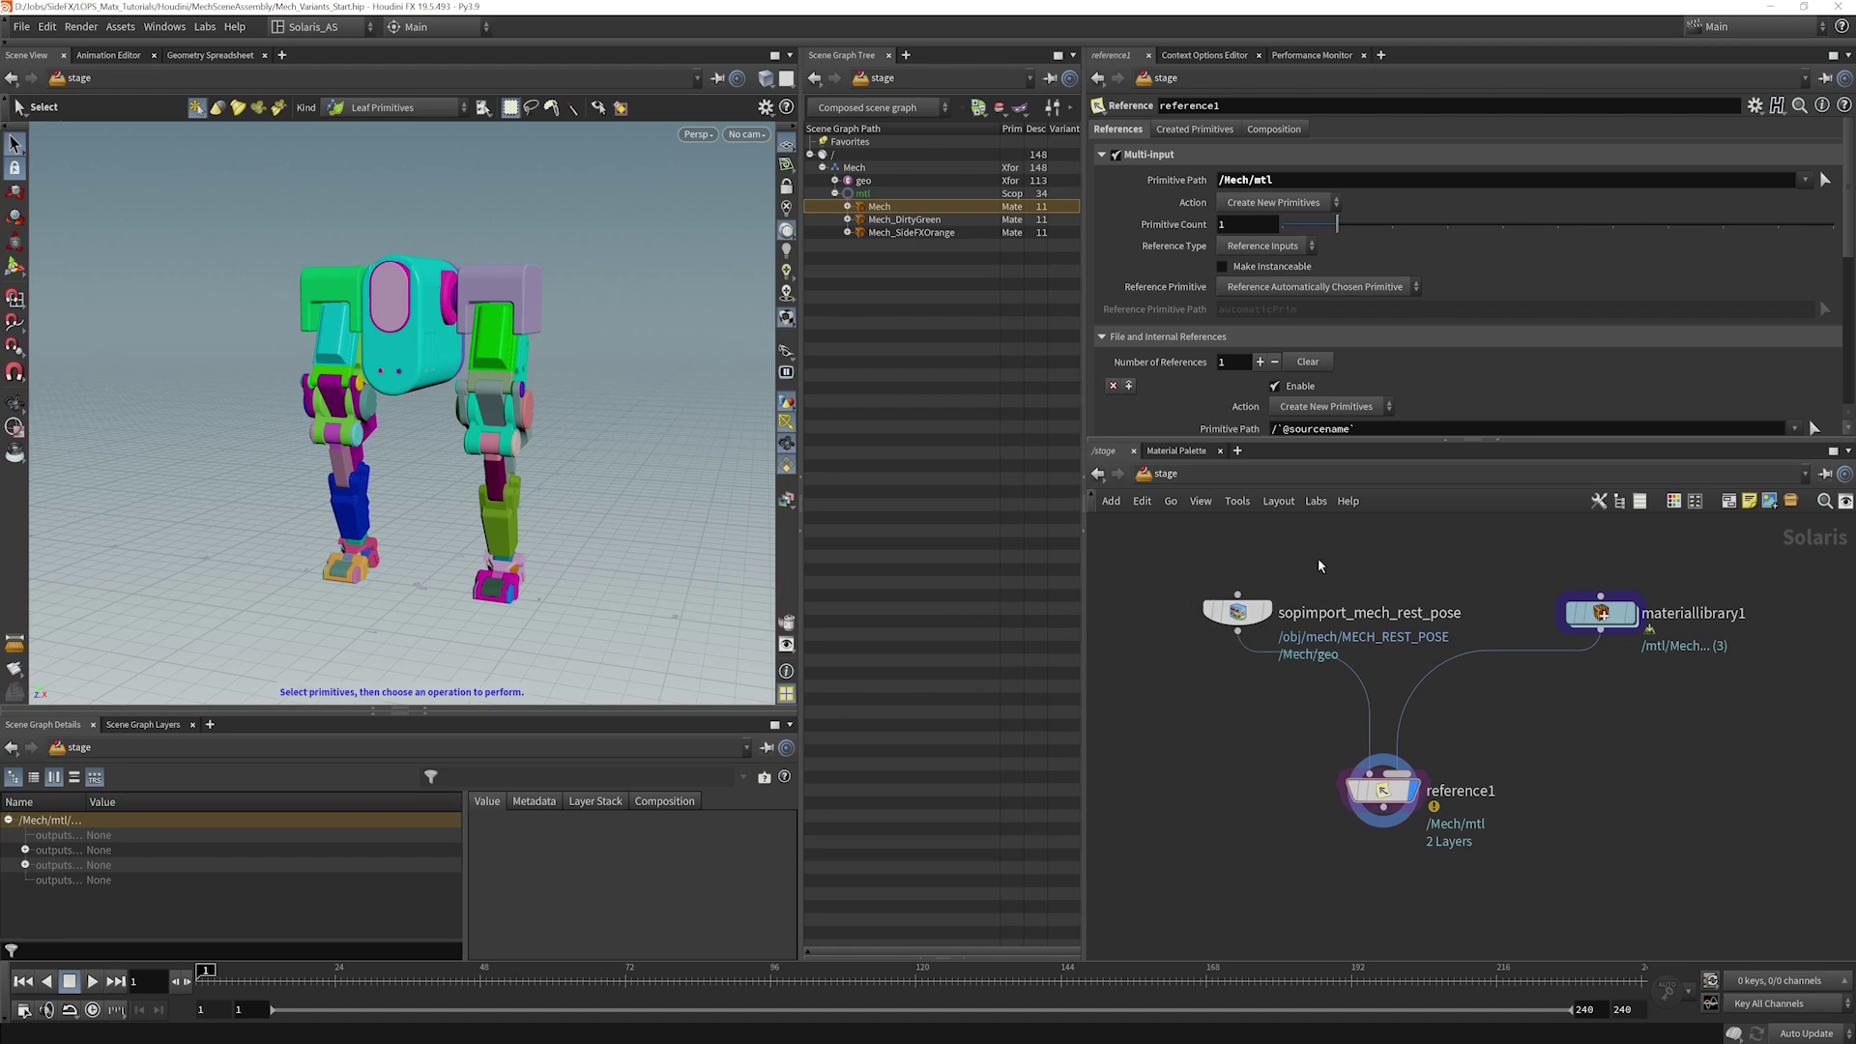
Step: Enable the layer save path on sopimport_mech_rest_pose and set it to $HIP/usd/assets/mech/mech_geo.usda
left_click(1257, 617)
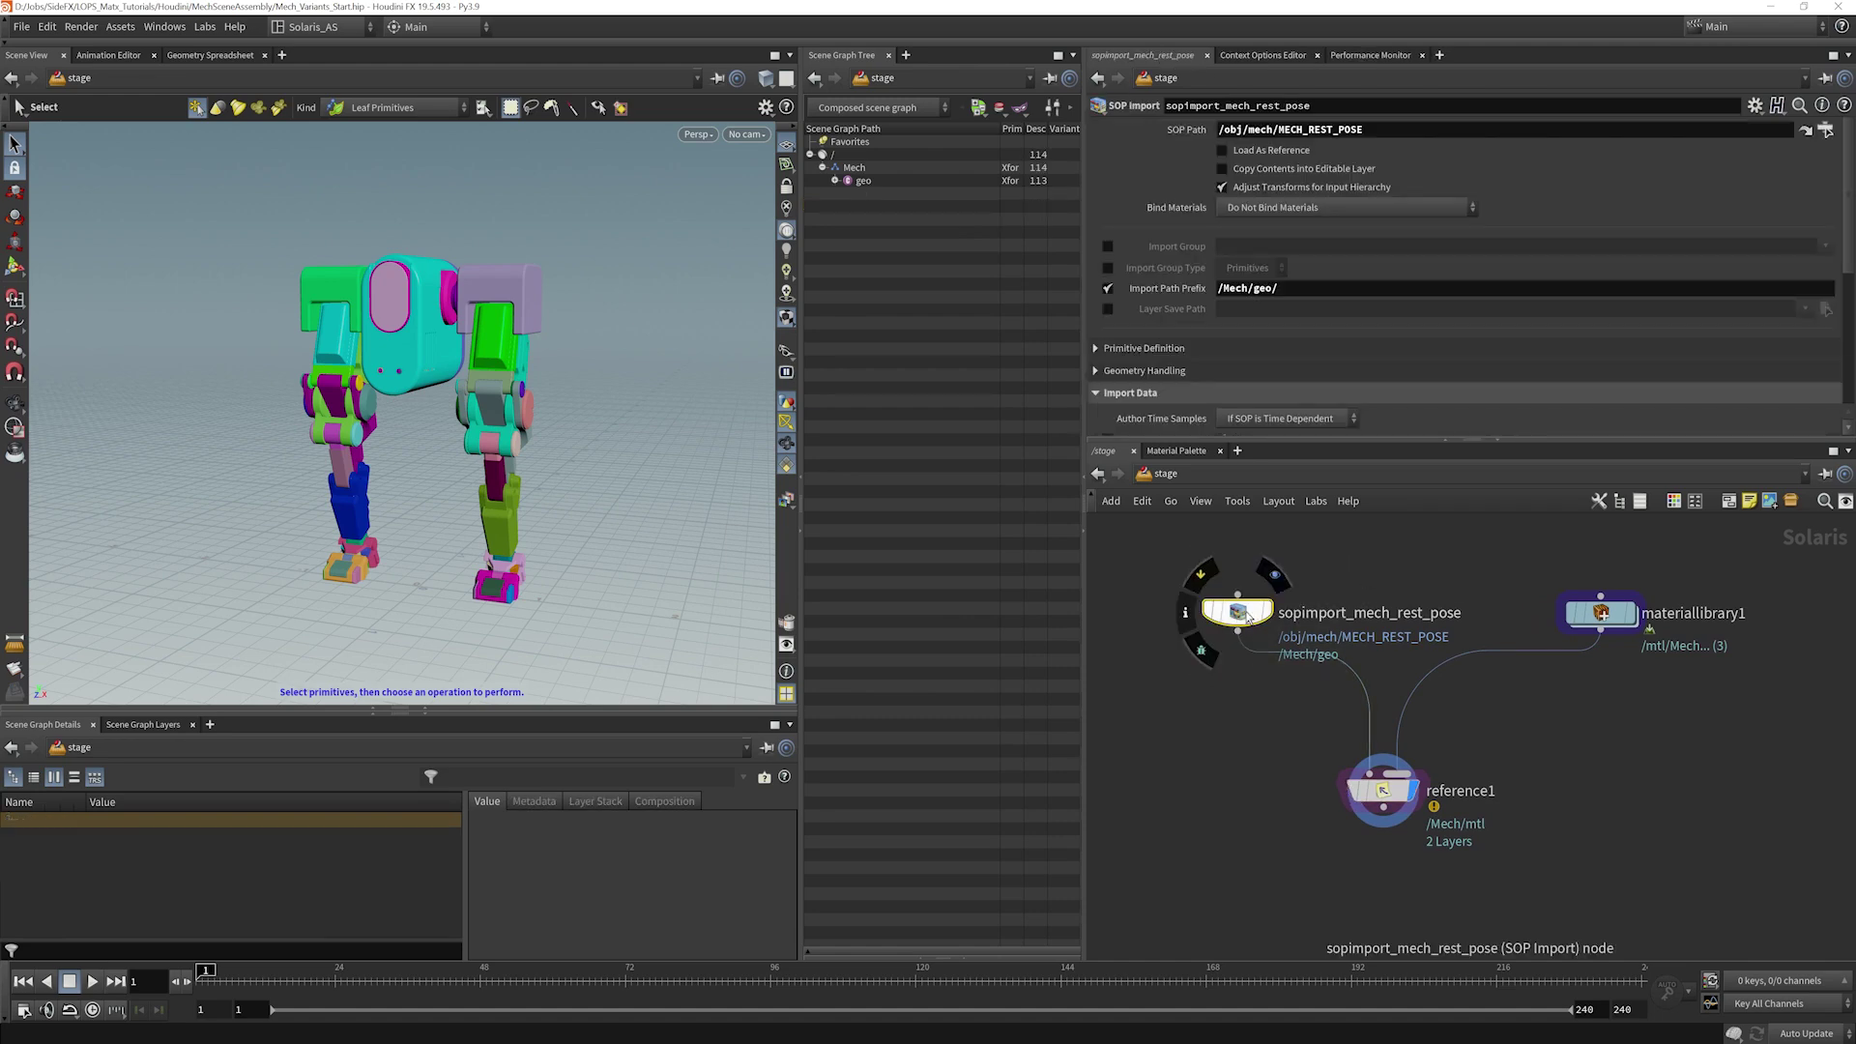
left_click(1108, 308)
left_click(1240, 311)
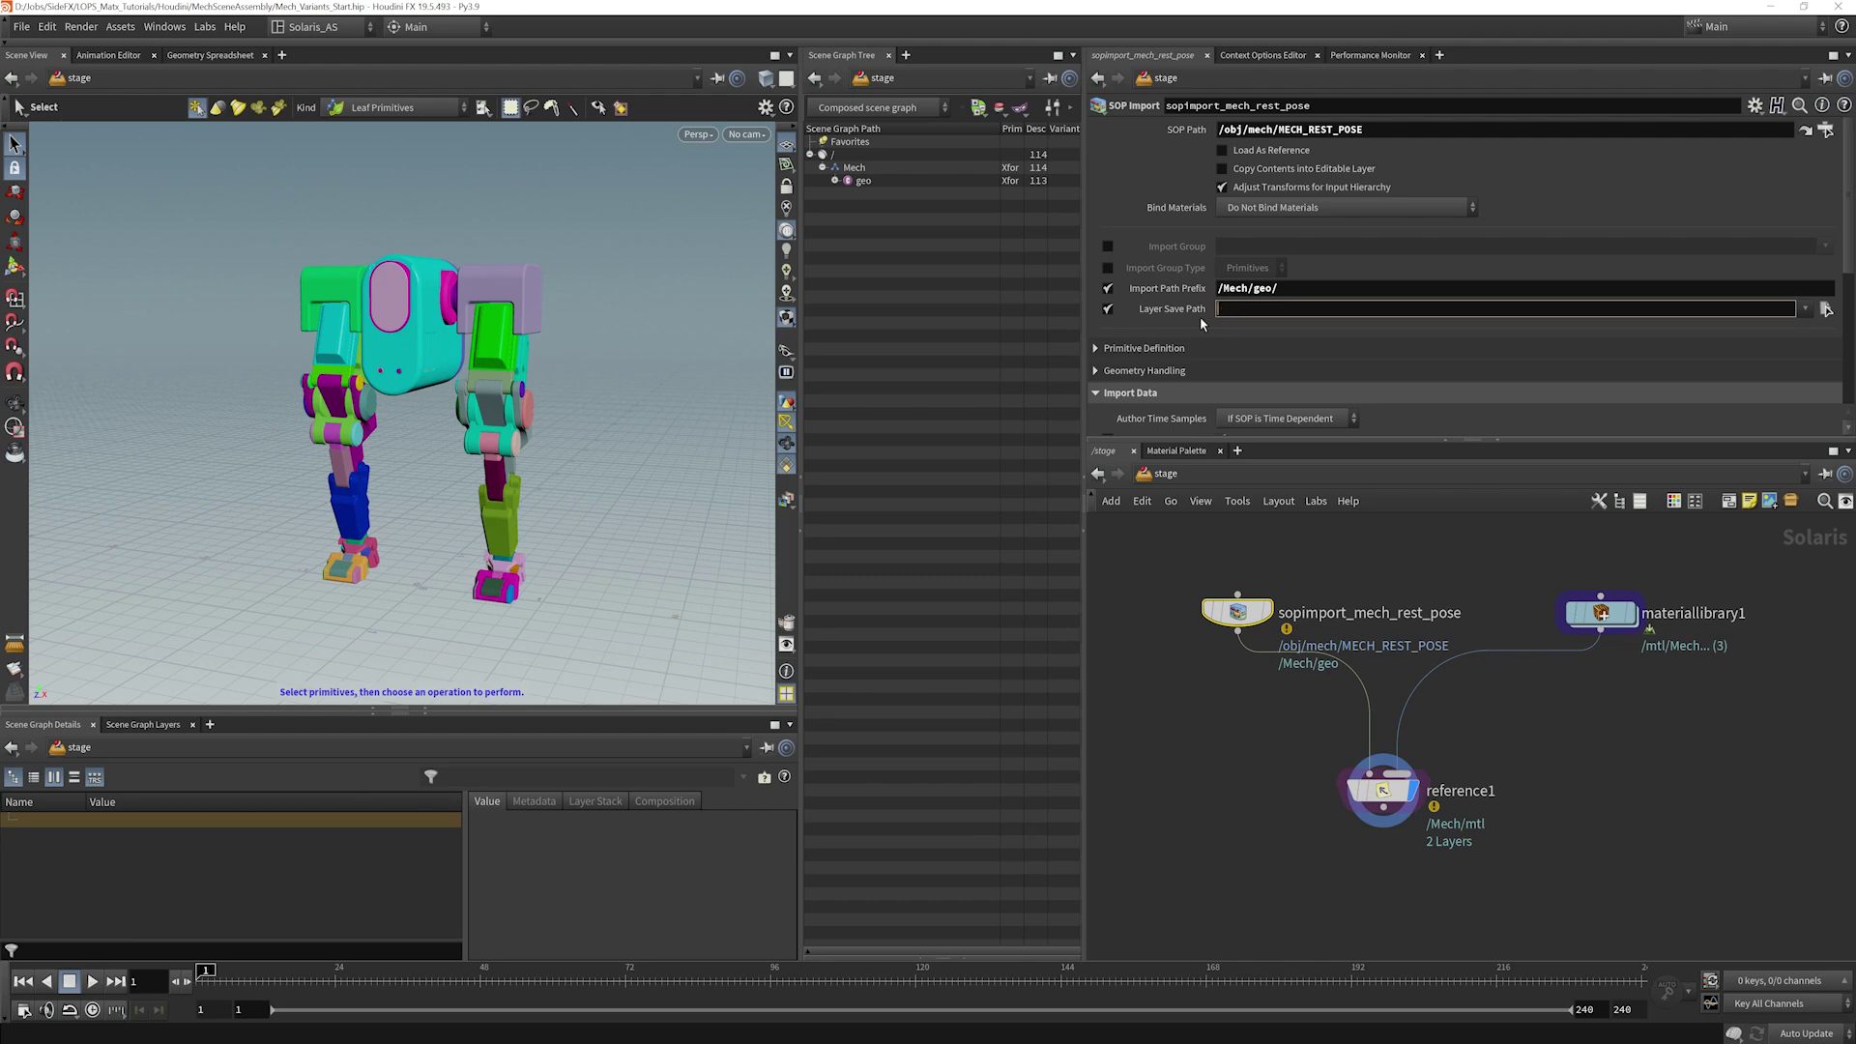
type("$HIP/usd/asset")
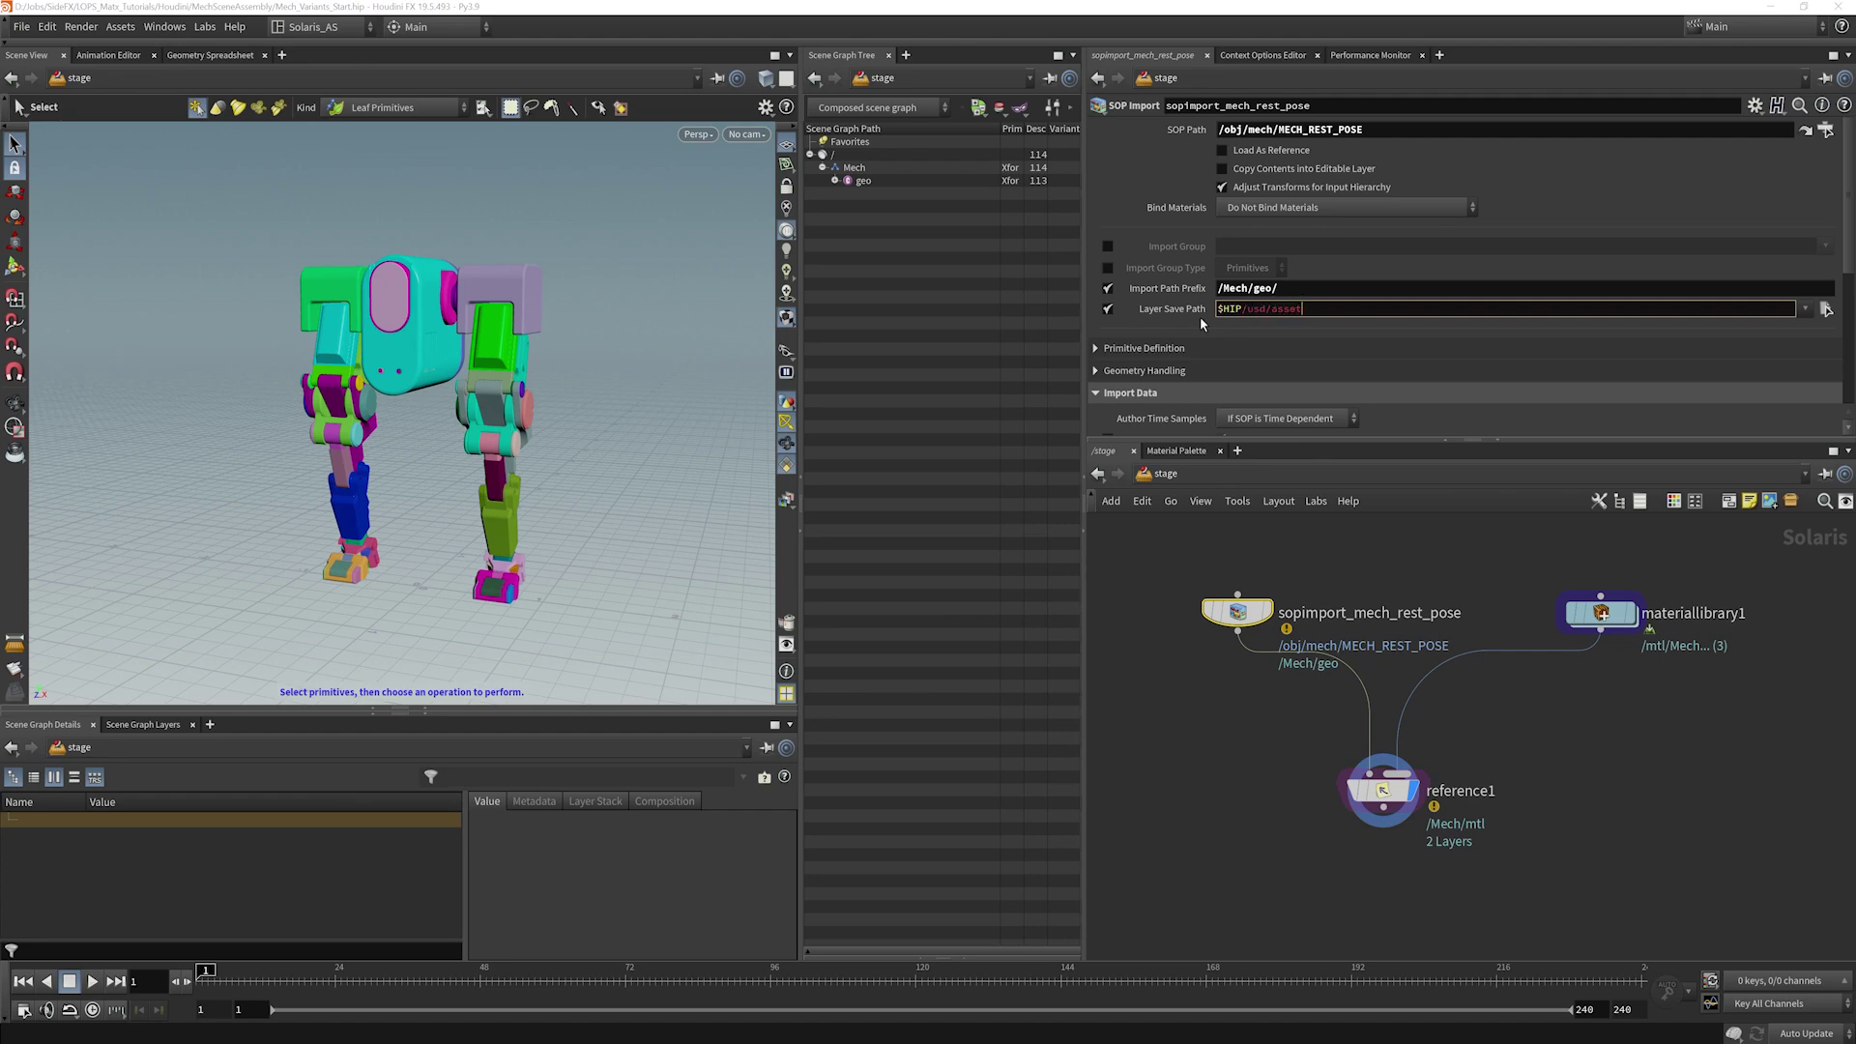
type("s/mech/mech_geo.usda")
key("Return")
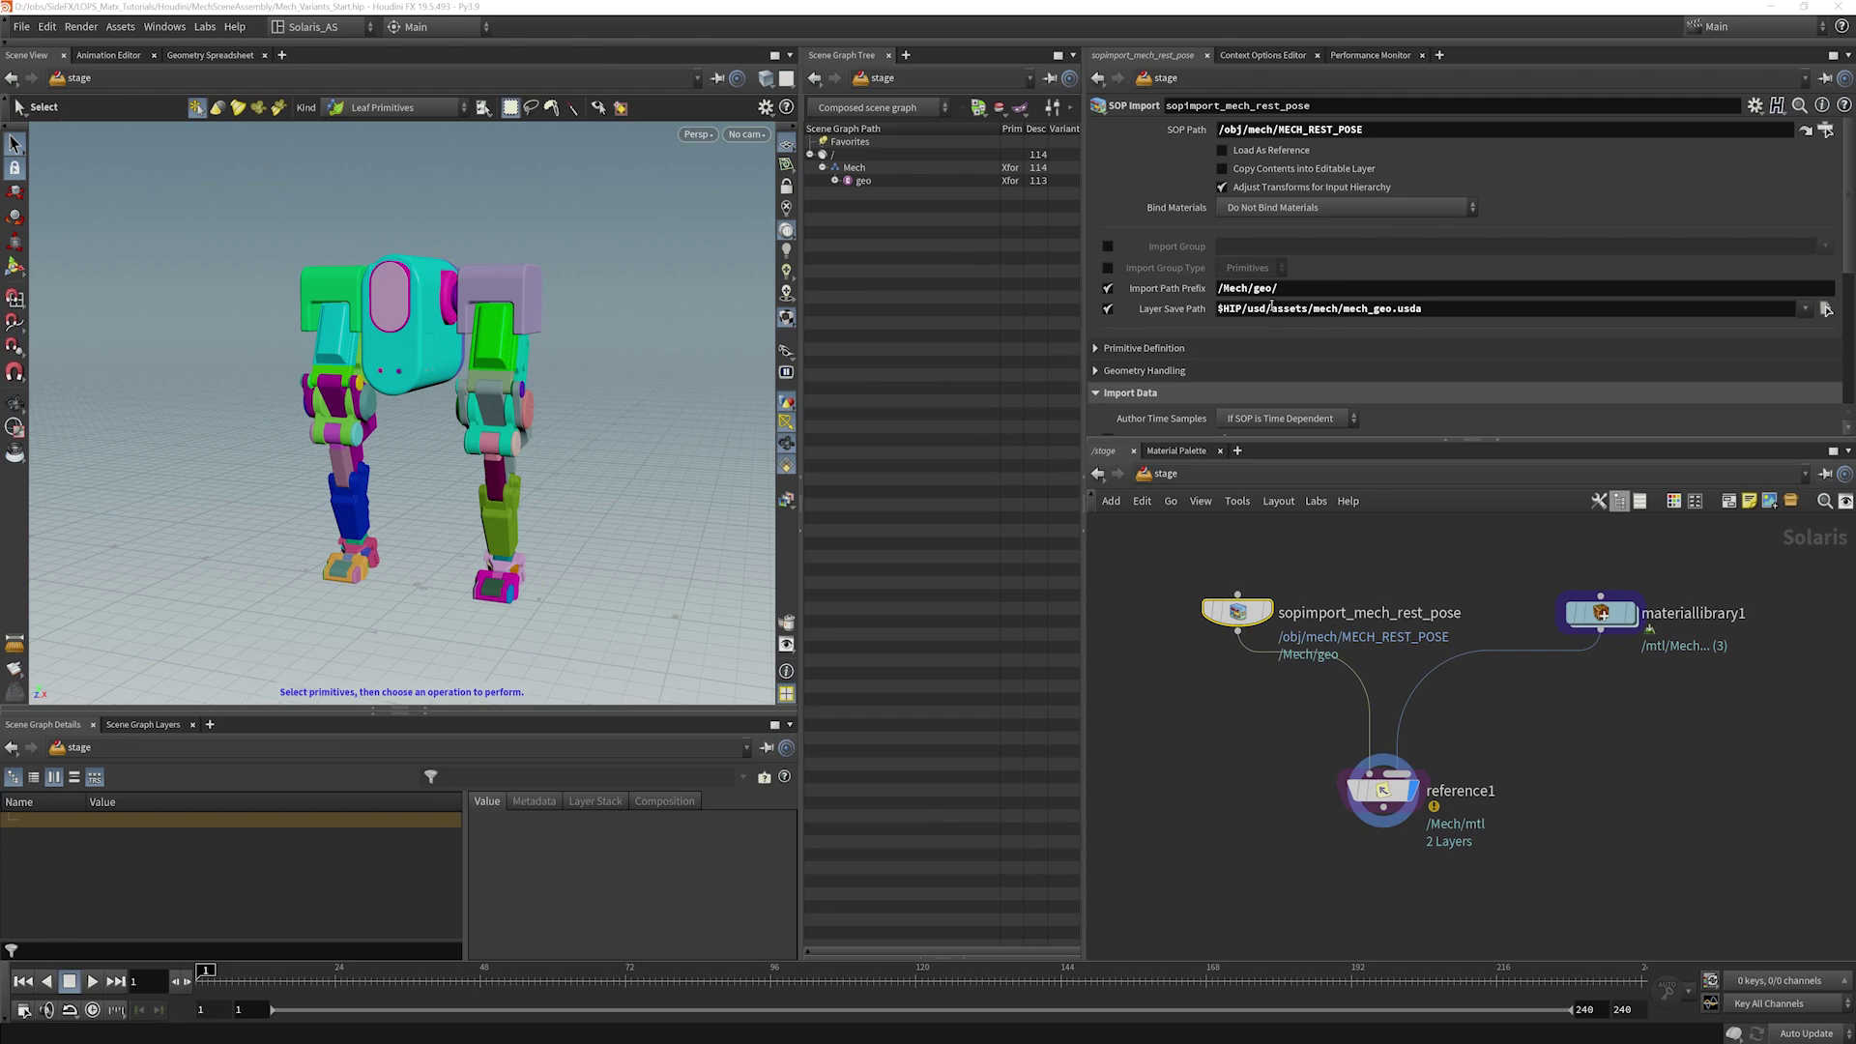
Step: Insert a Configure Layer node between materiallibrary1 and reference1
left_click(1632, 756)
middle_click_drag(1632, 756, 1580, 750)
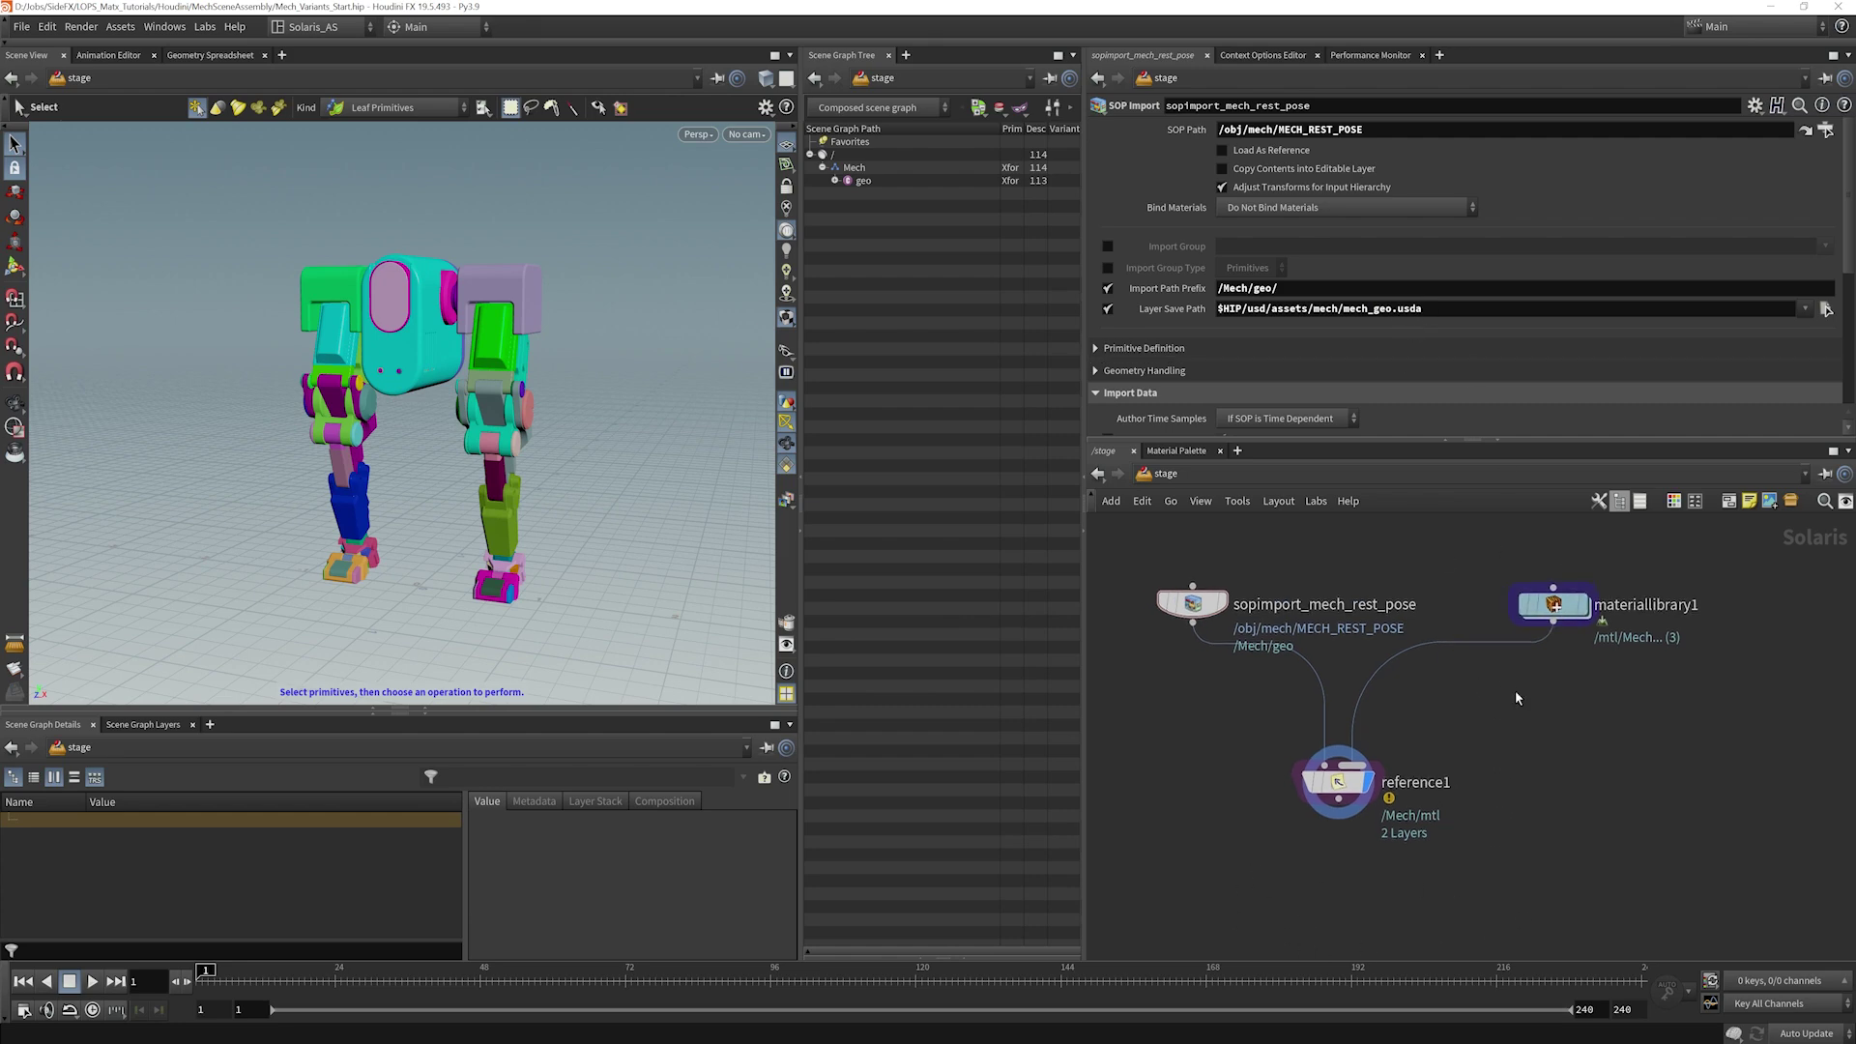
key("Tab")
type("config")
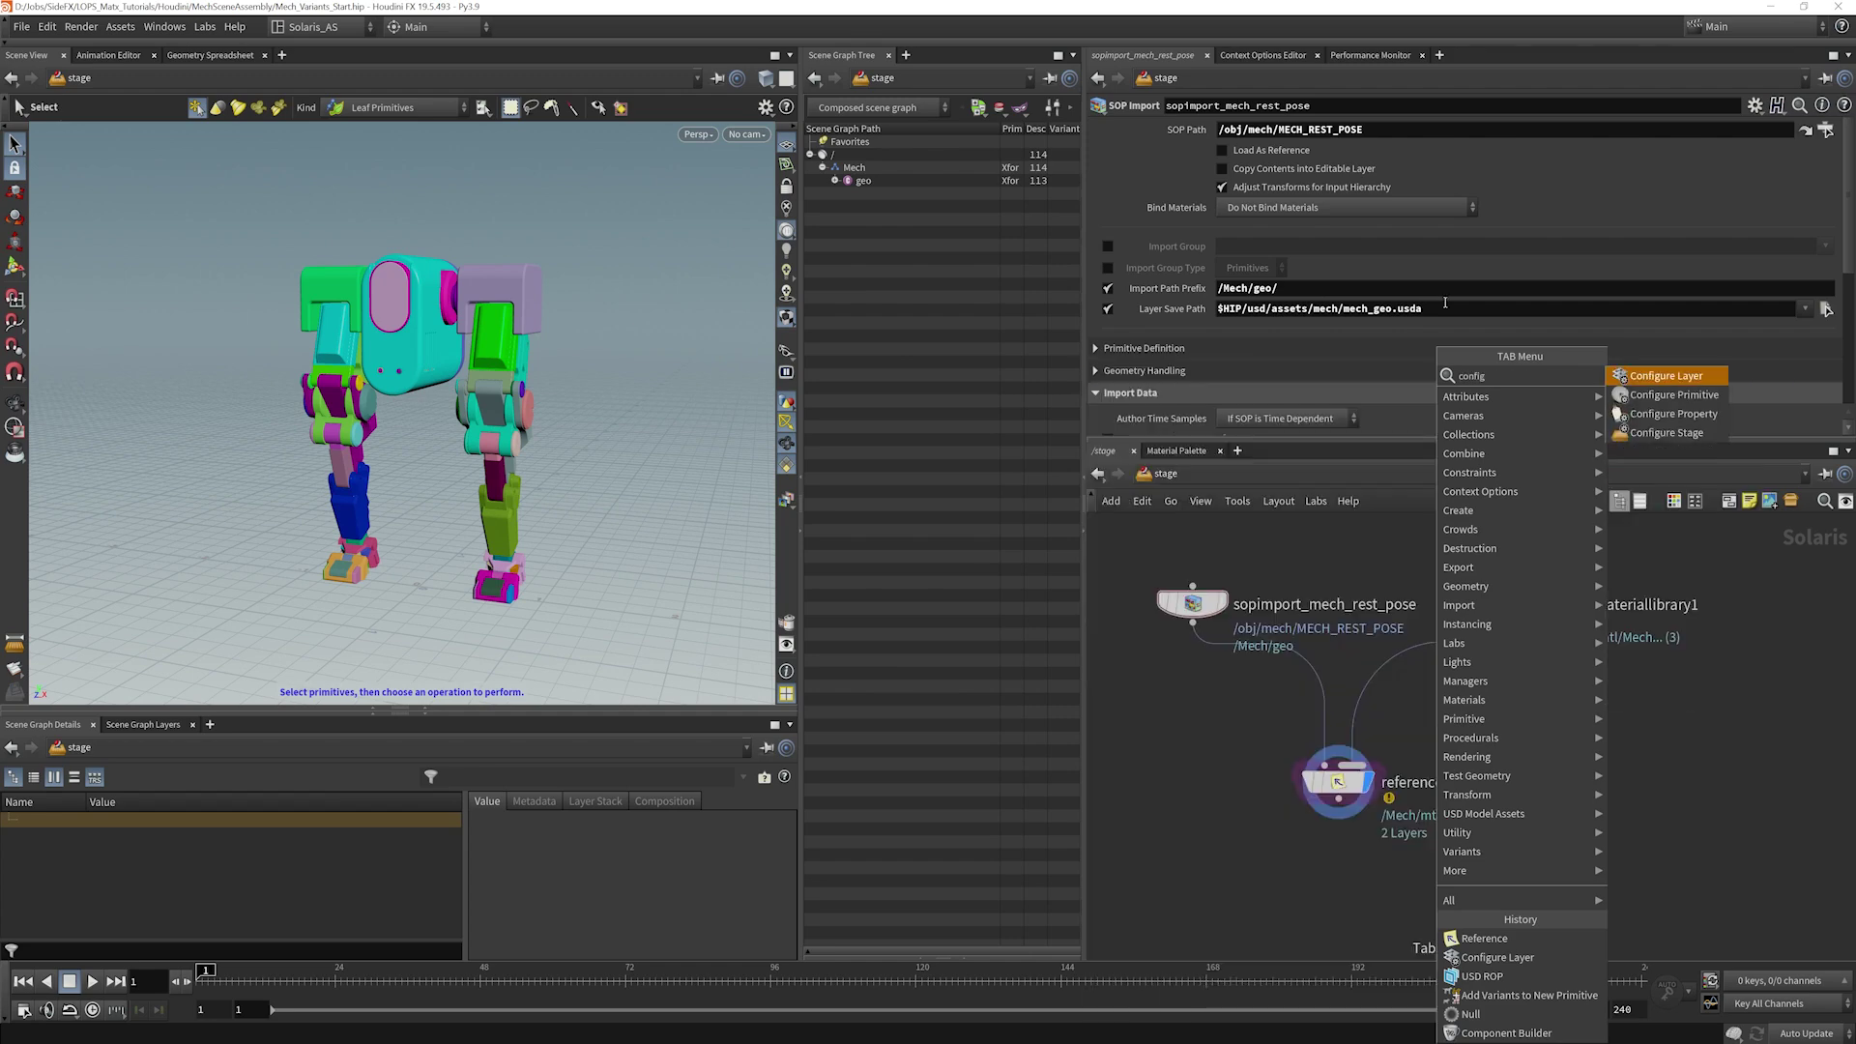
left_click(1670, 379)
left_click(1486, 667)
left_click_drag(1486, 667, 1557, 683)
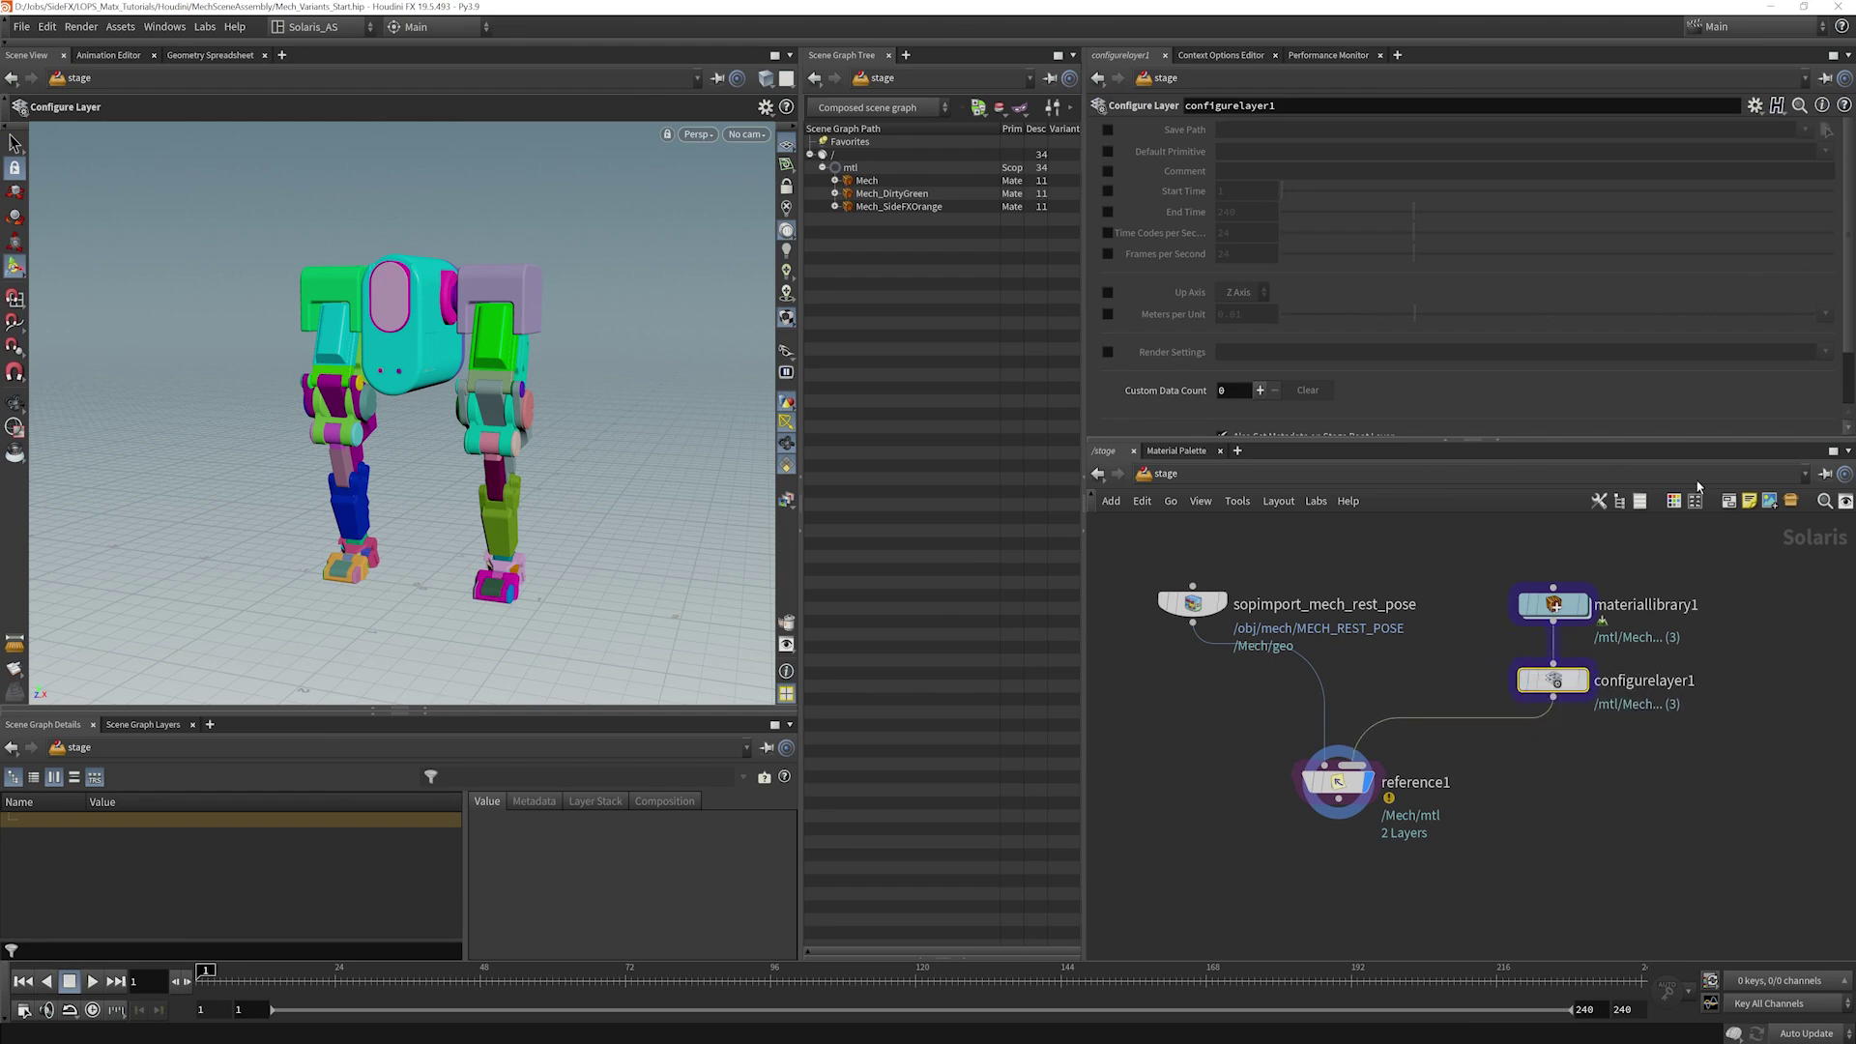
Step: Enable the Configure Layer node's save path and set it to $HIP/usd/assets/mech/mech_mtl.usd, reusing the SOP import's path
left_click(1107, 130)
left_click(1193, 603)
left_click_drag(1481, 314, 1211, 323)
key("ctrl+c")
left_click(1557, 681)
left_click(1262, 130)
key("ctrl+v")
left_click_drag(1373, 130, 1388, 130)
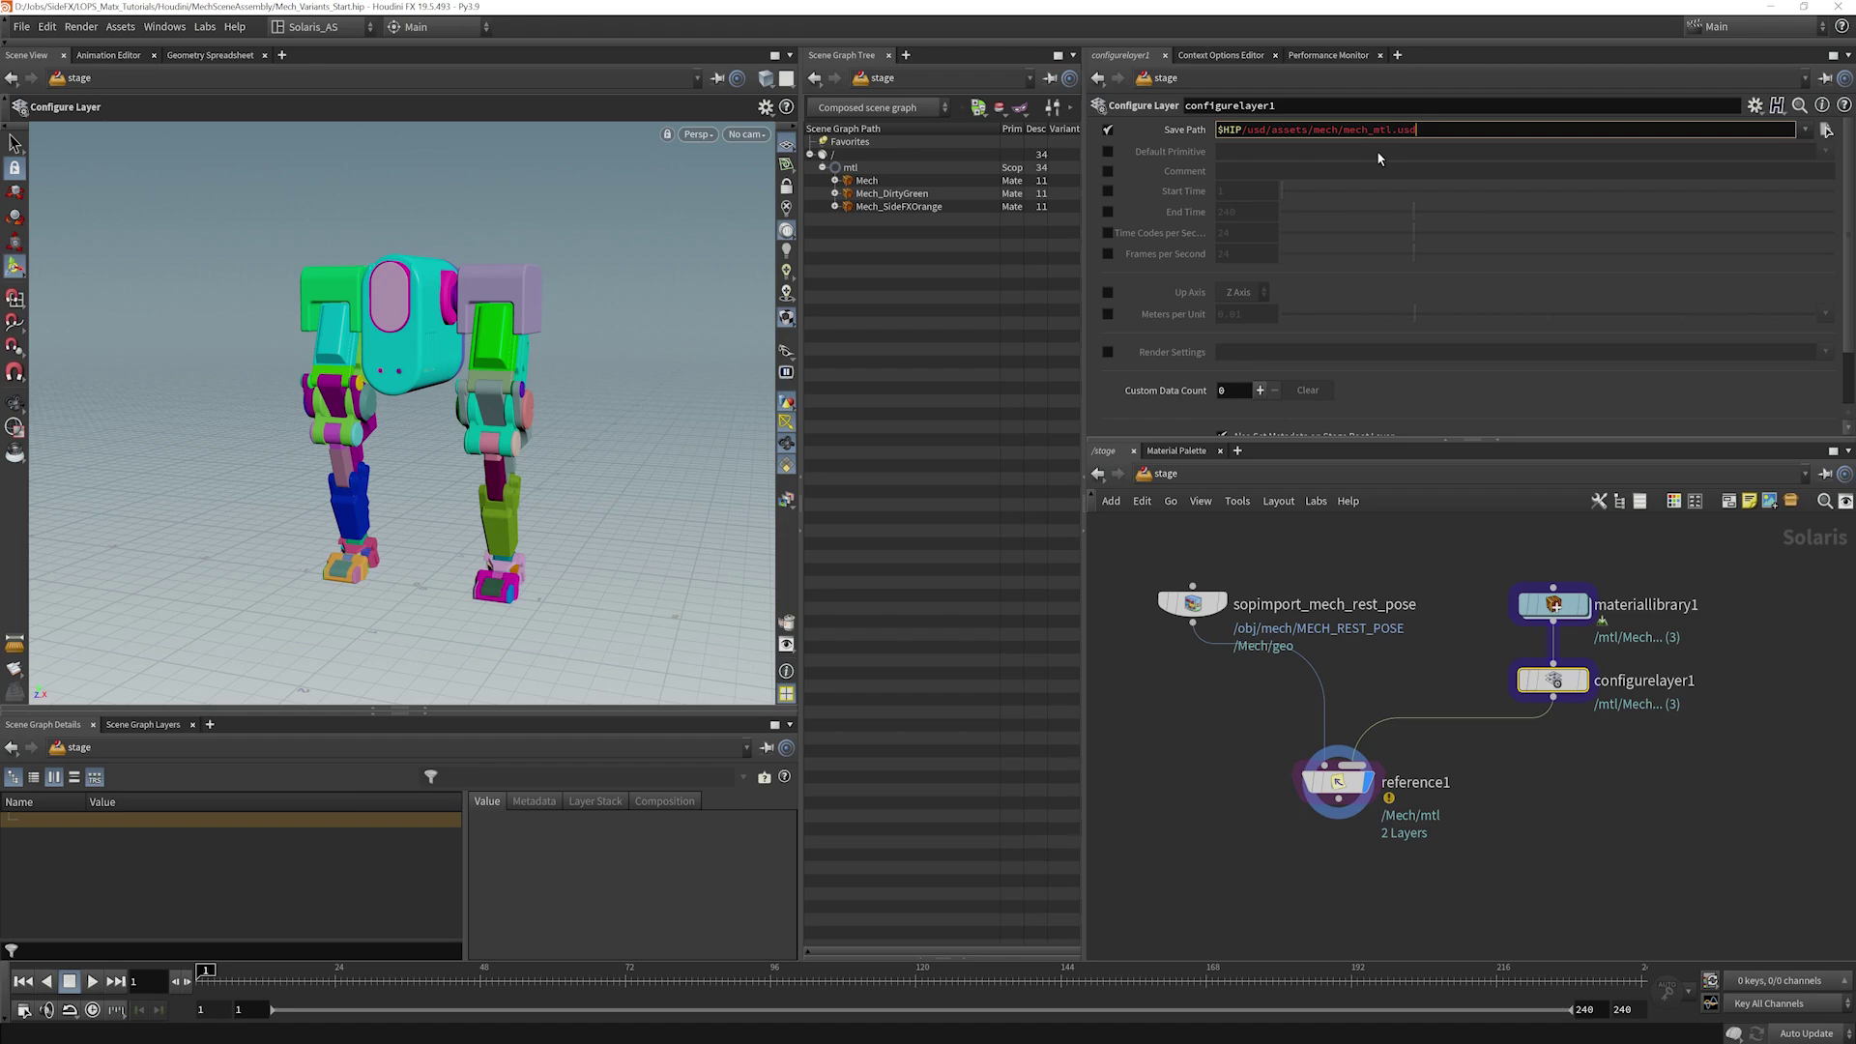
key("Return")
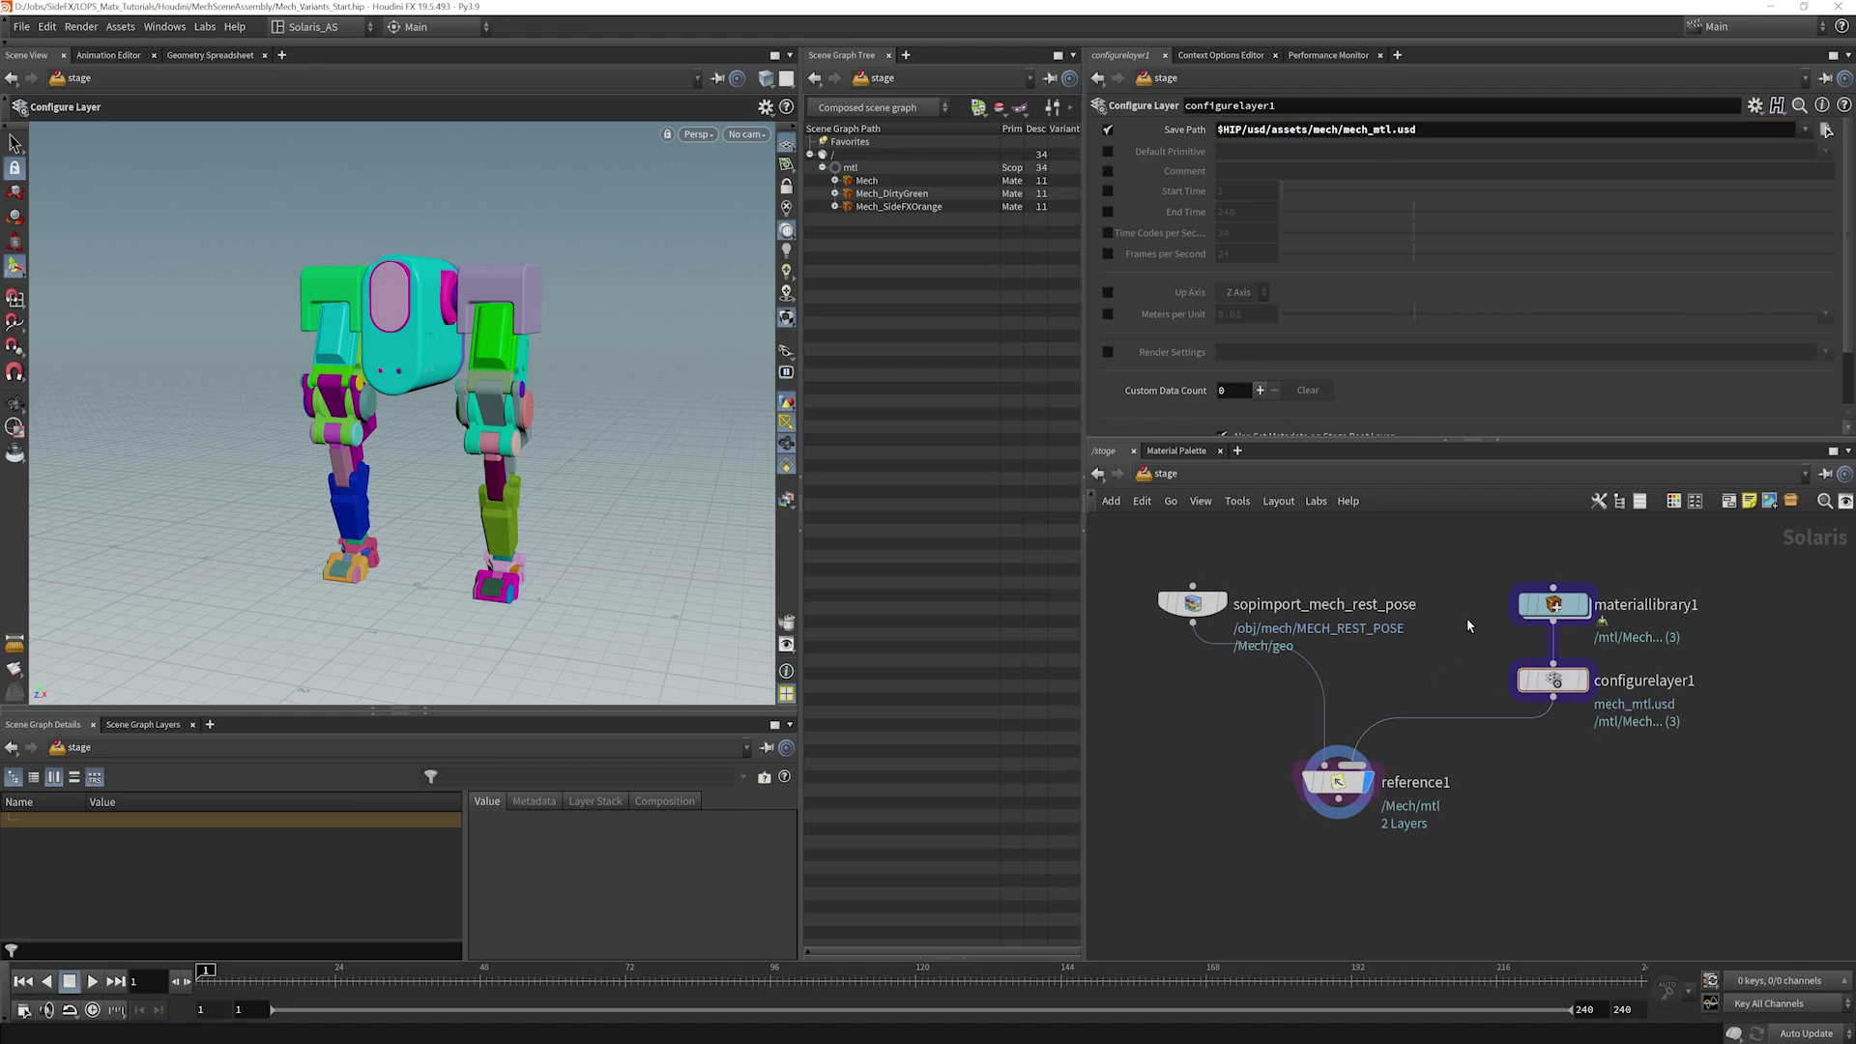
Step: Change the layer save path of sopimport_mech_rest_pose to $HIP/usd/assets/mech/mech_geo.usdc
middle_click_drag(1448, 666, 1480, 661)
left_click(1223, 596)
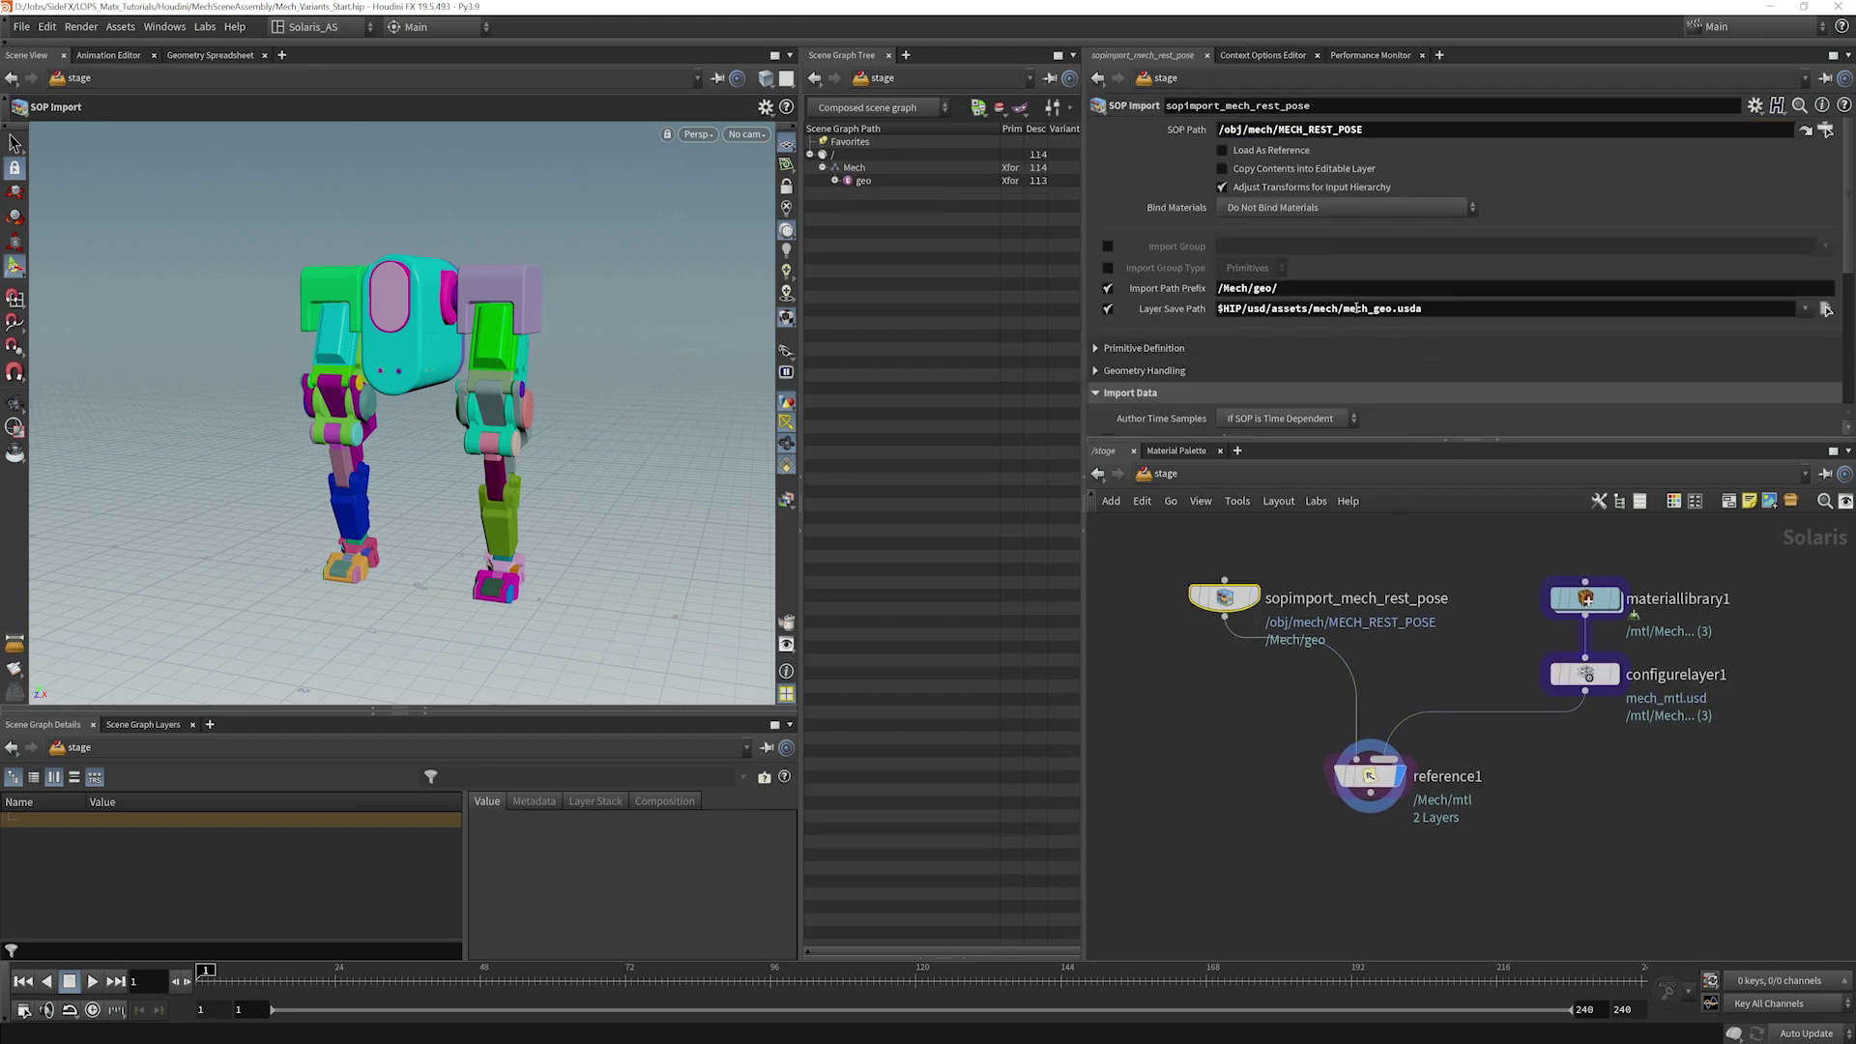
left_click(1421, 308)
key("BackSpace")
type("c")
key("Return")
middle_click_drag(1275, 747, 1292, 753)
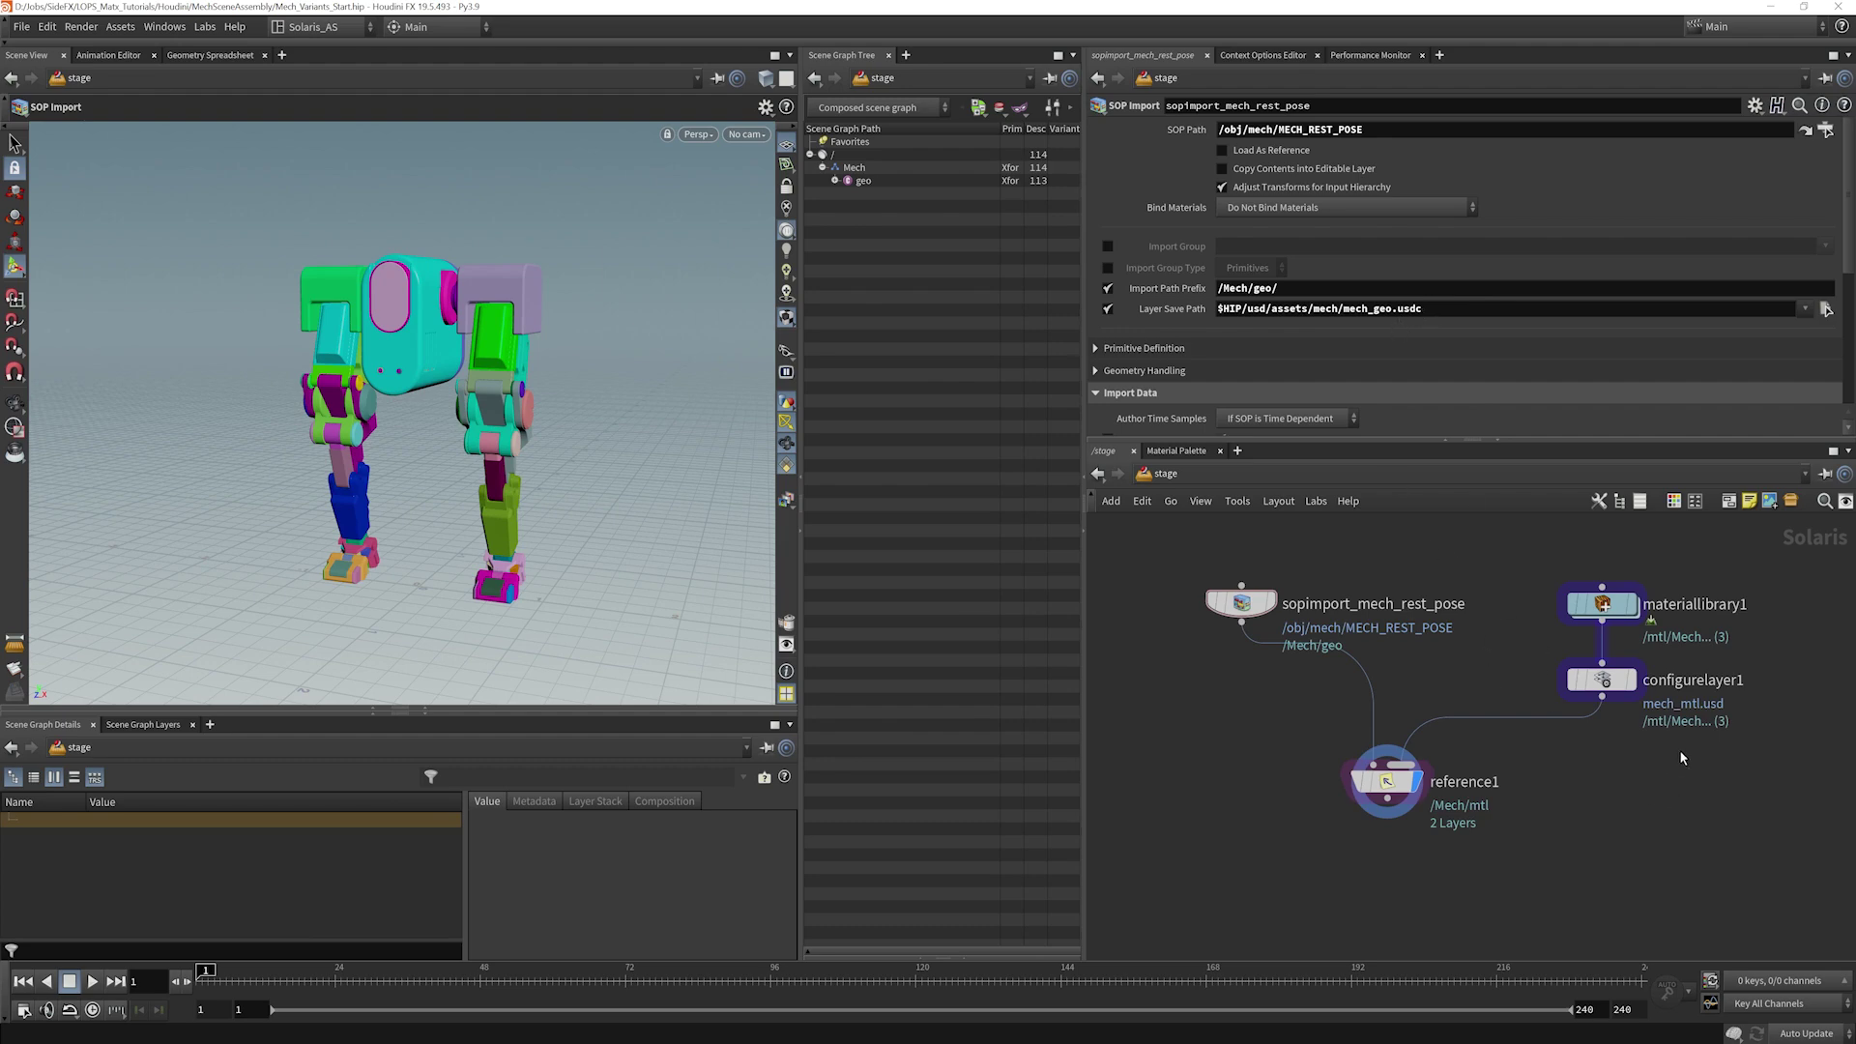
Step: Change the save path of configurelayer1 to $HIP/usd/assets/mech/mech_mtl.usda
left_click(1613, 679)
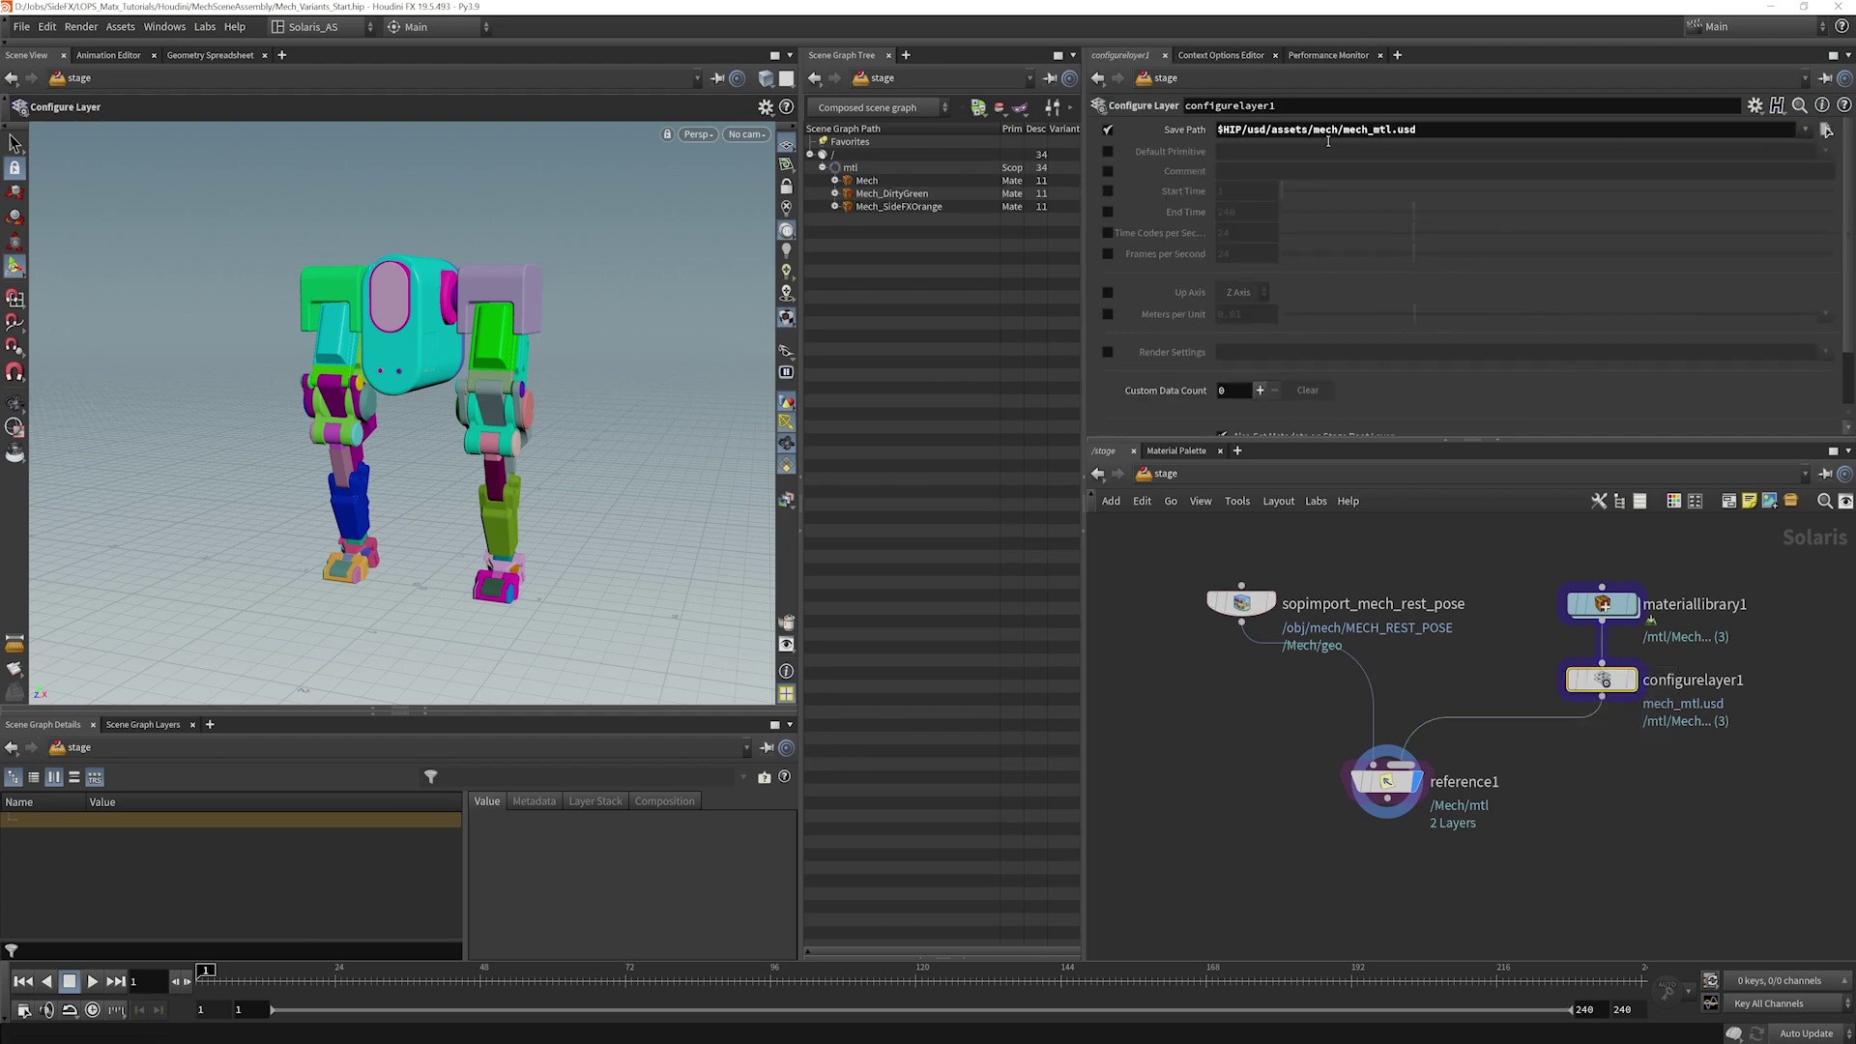
left_click(1424, 130)
type("a")
left_click(1500, 555)
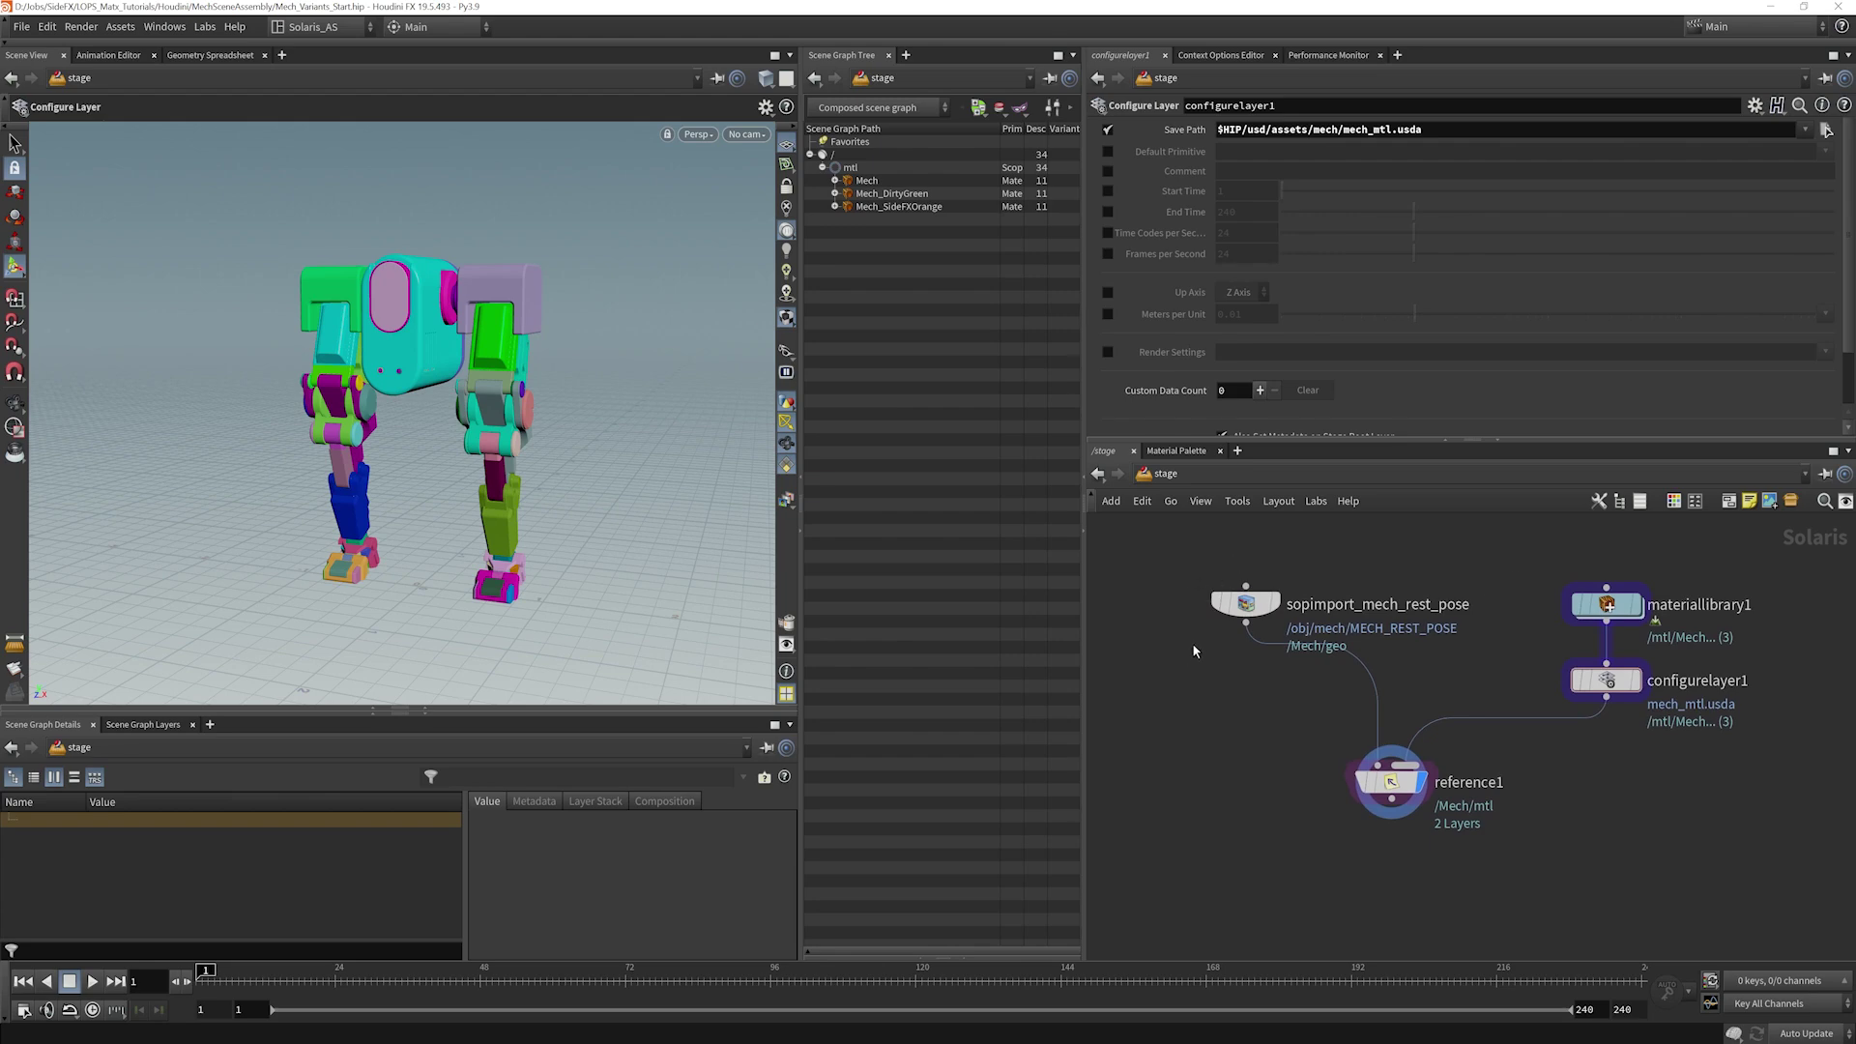
Step: Add an Add Variants to Existing Primitive block below reference1, with its begin node offset from its end node
middle_click_drag(1482, 884, 1340, 792)
scroll(1460, 792, "down", 2)
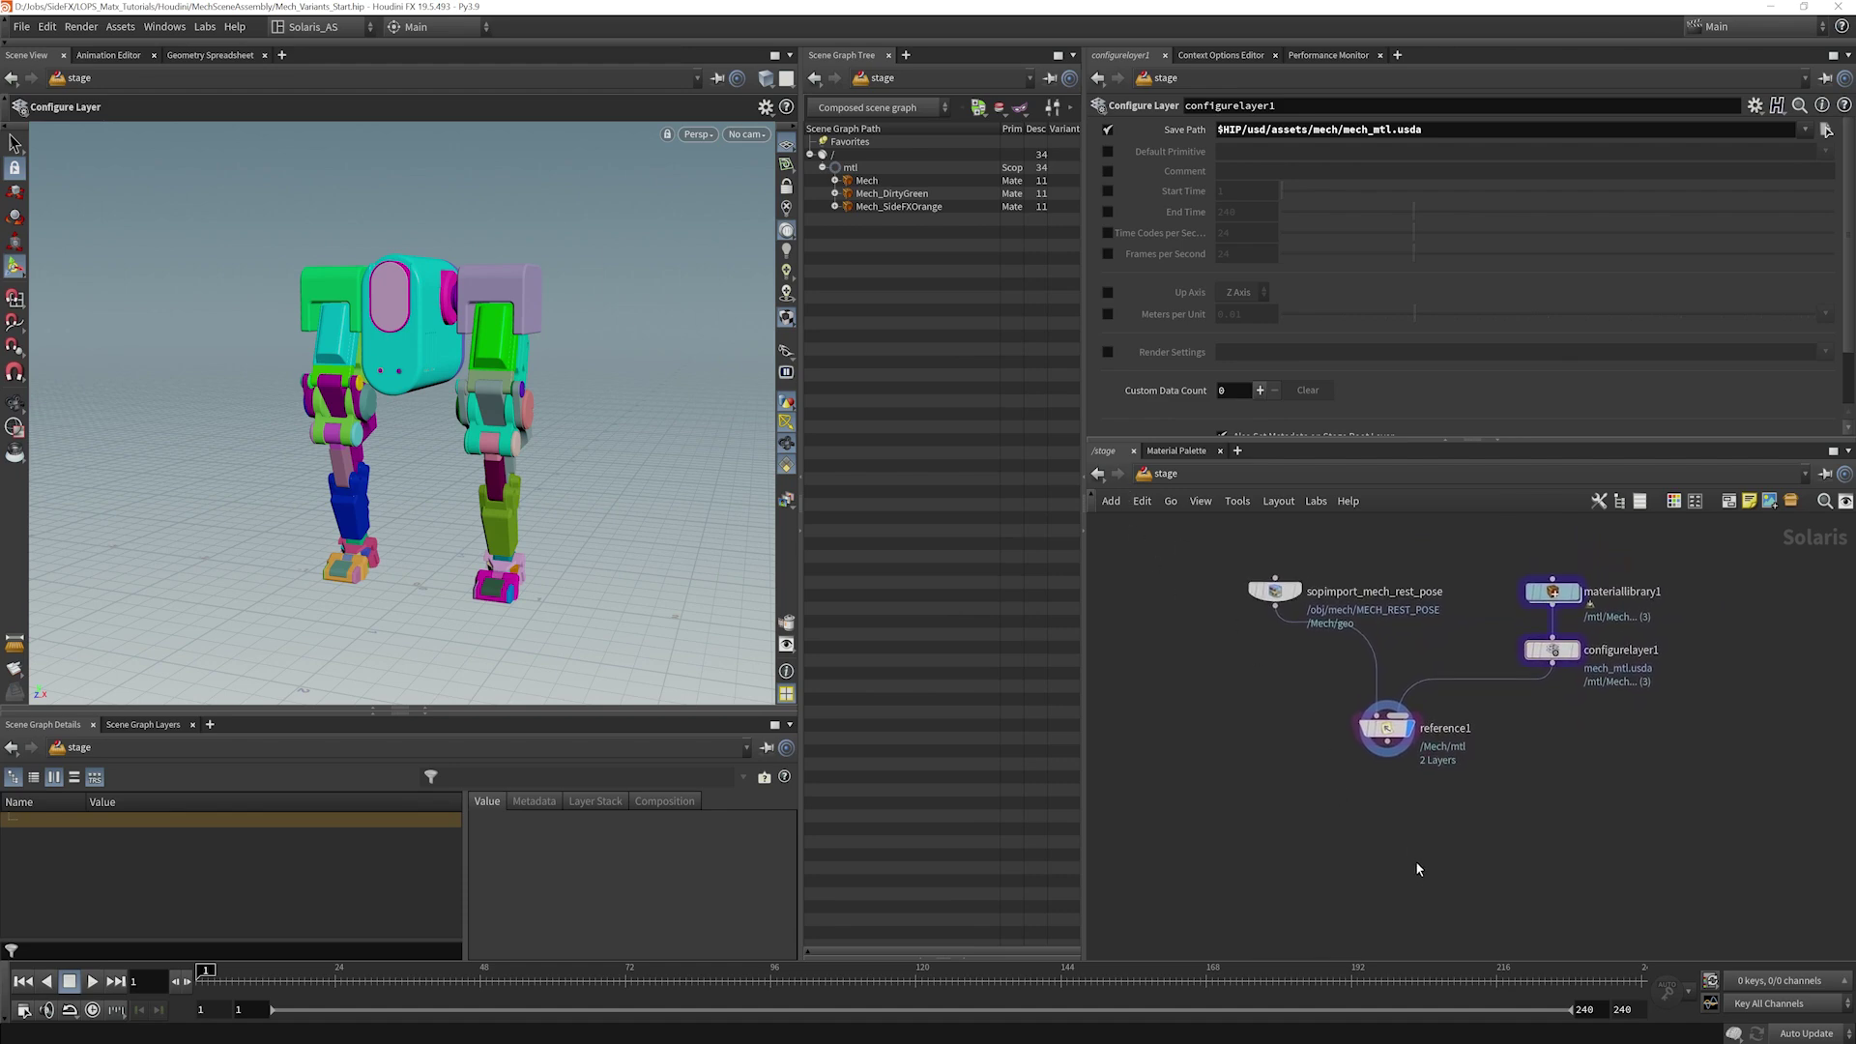
middle_click_drag(1412, 856, 1408, 804)
key("Tab")
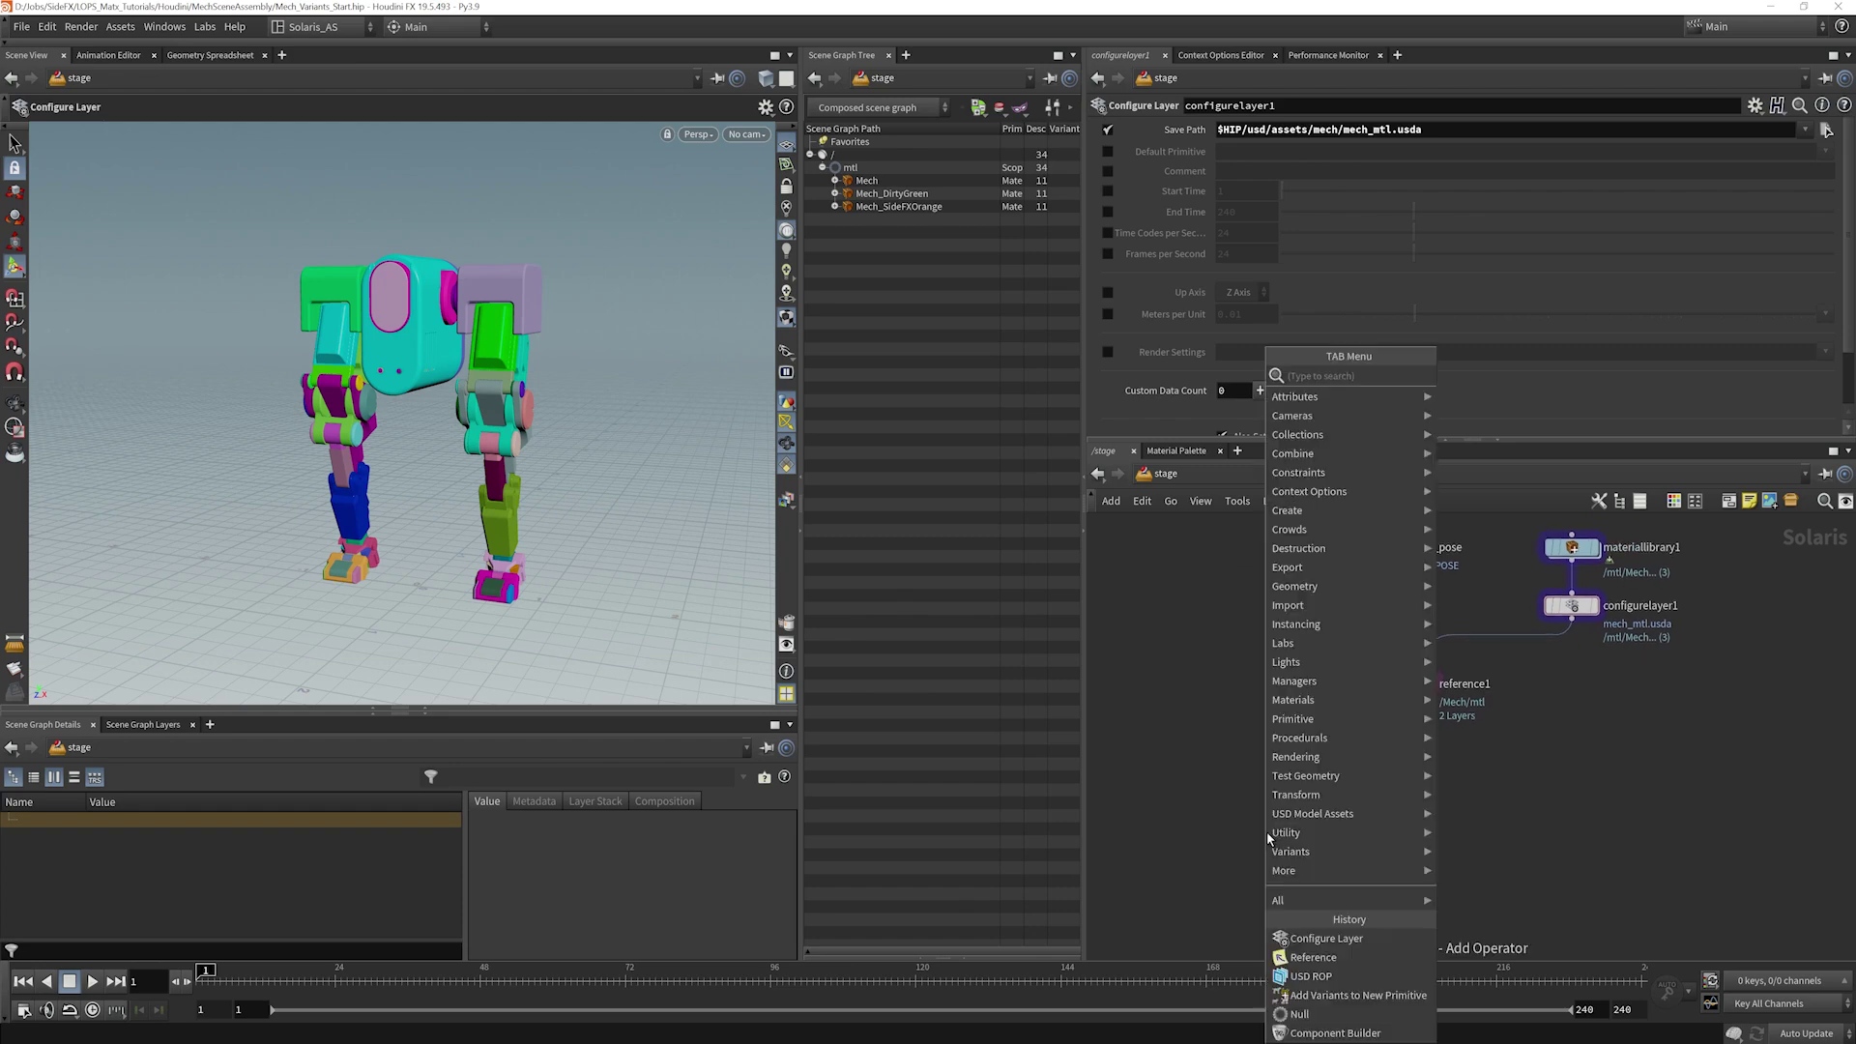
type("varia")
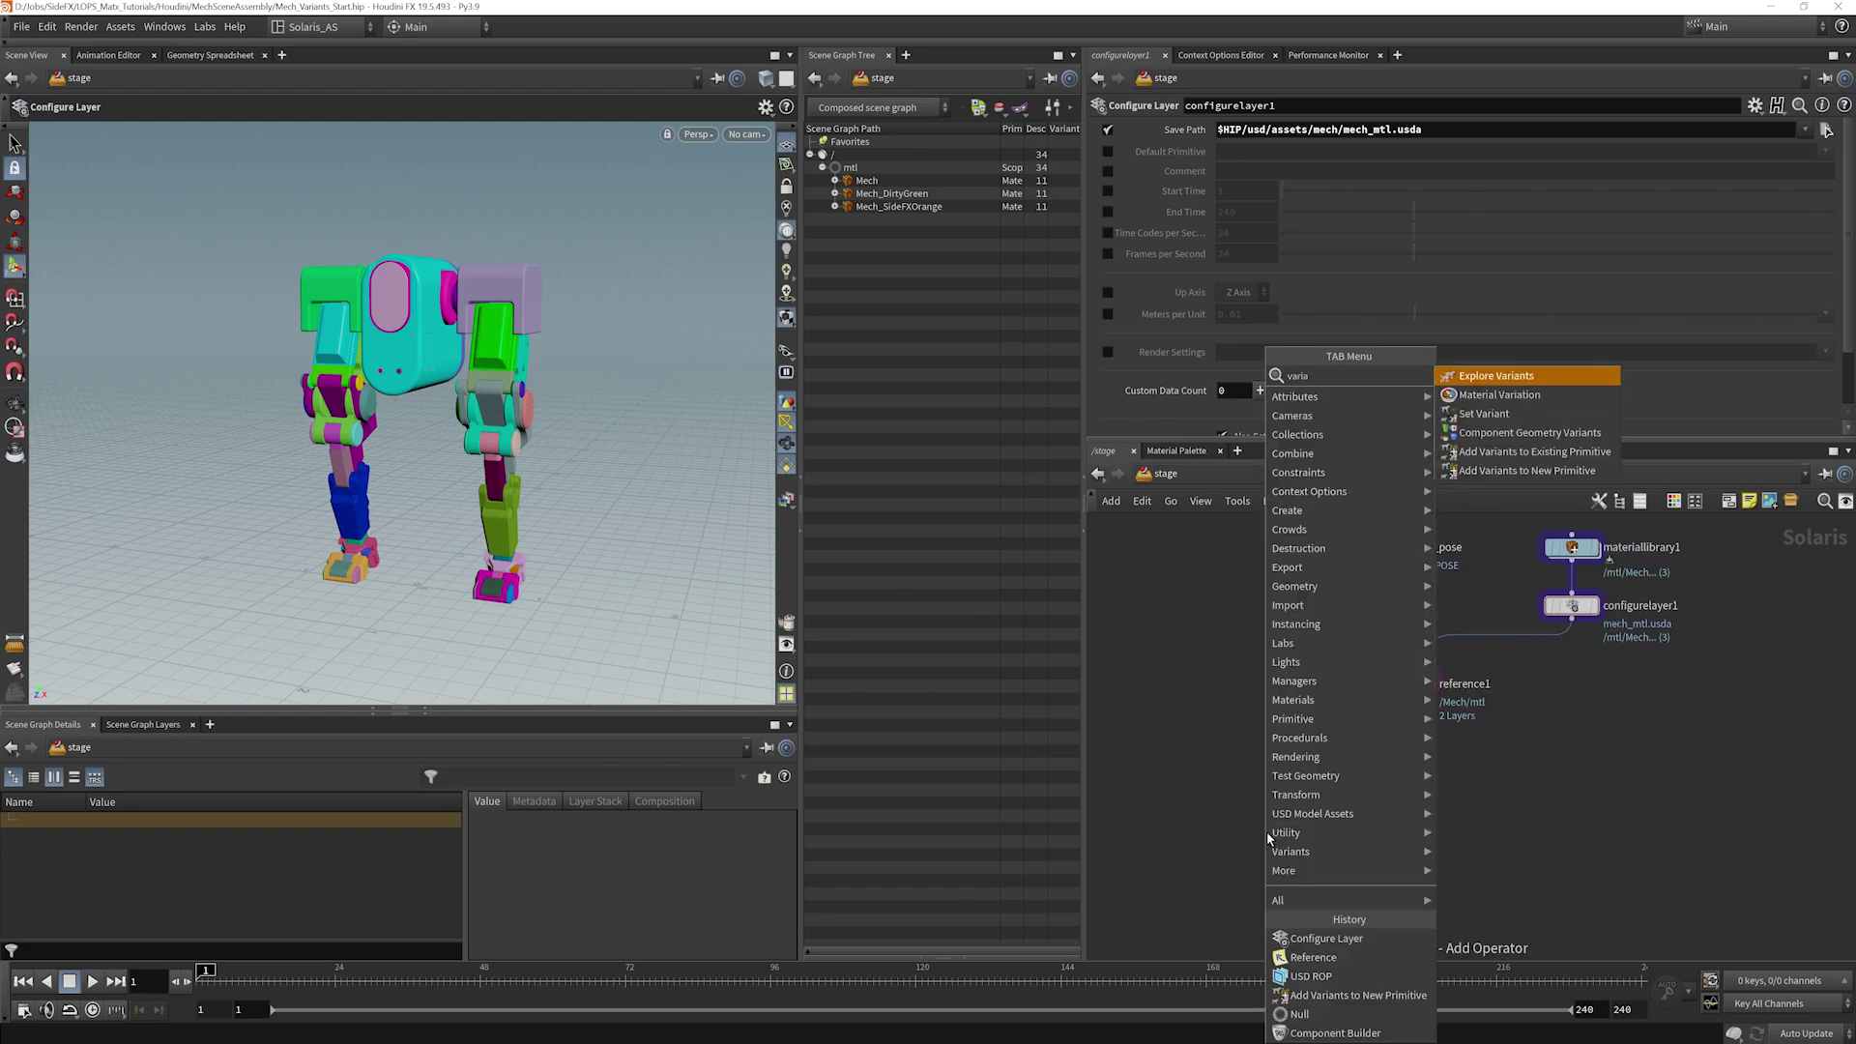
left_click(1518, 451)
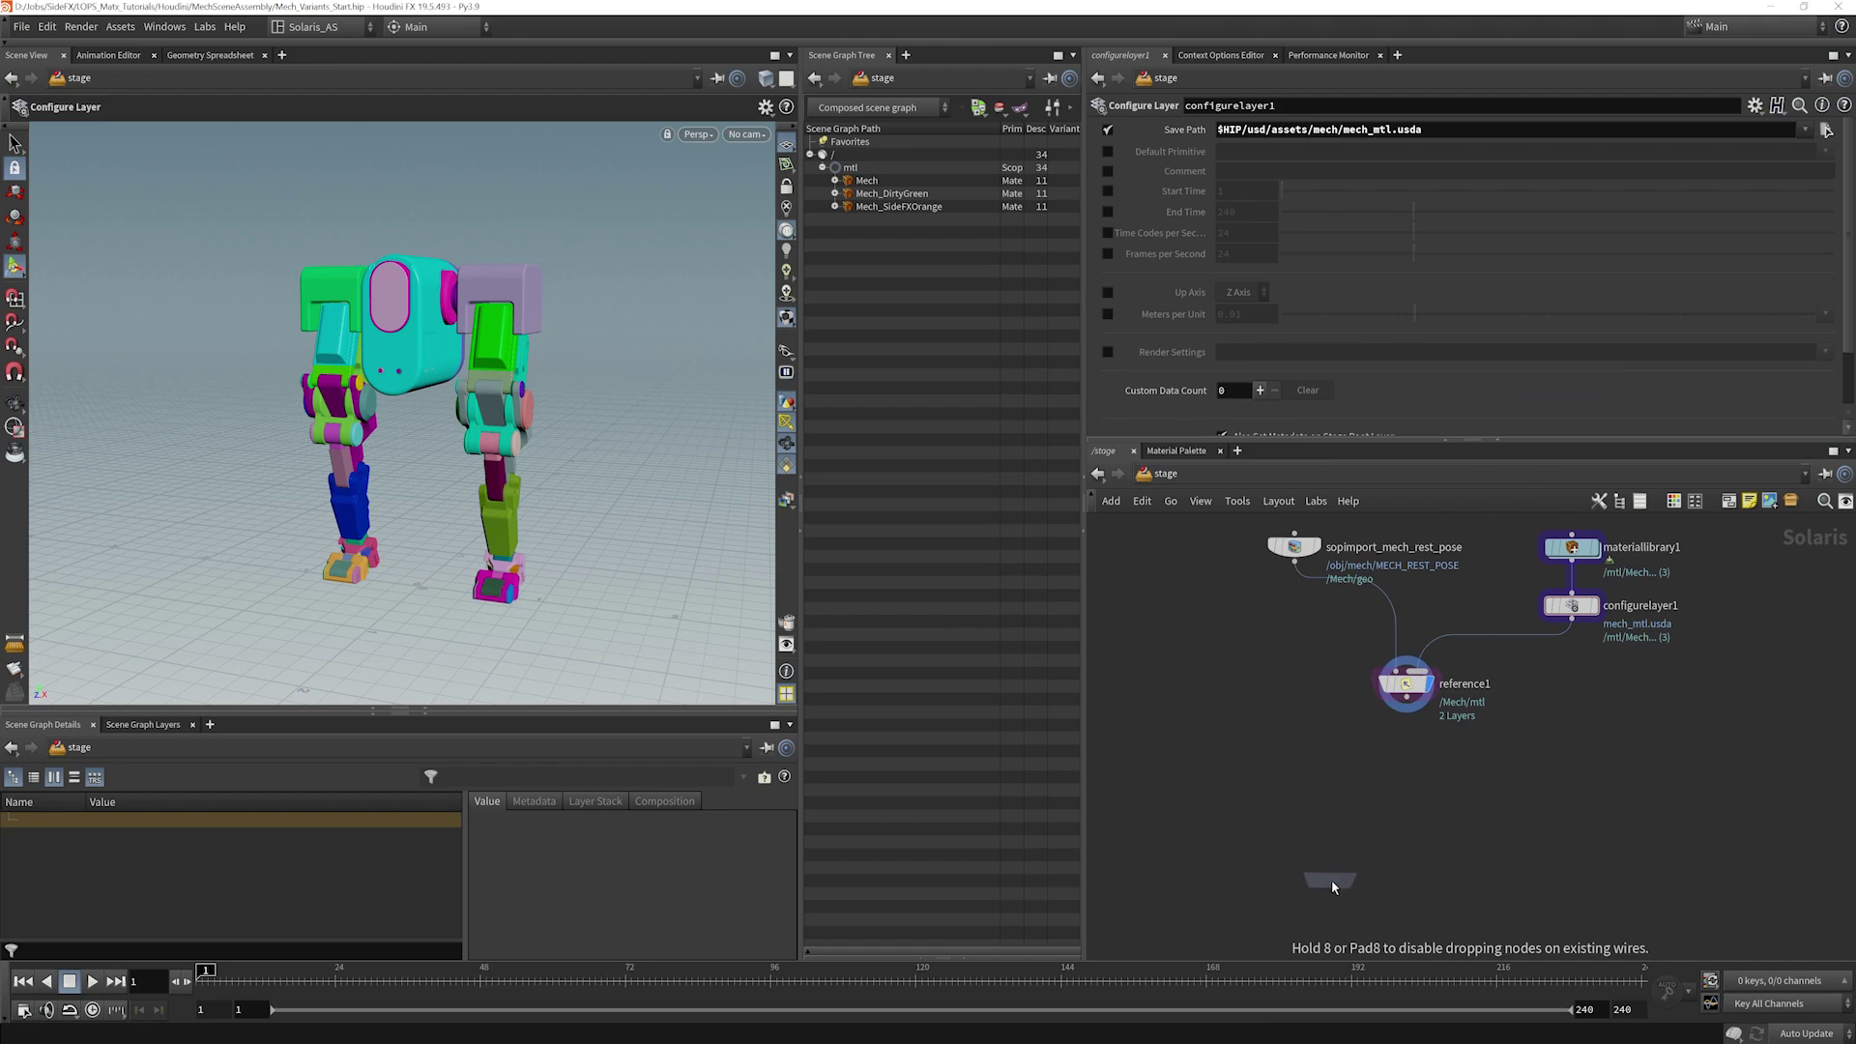
left_click(1331, 880)
middle_click_drag(1330, 797, 1408, 713)
scroll(1423, 633, "down", 5)
scroll(1407, 714, "up", 3)
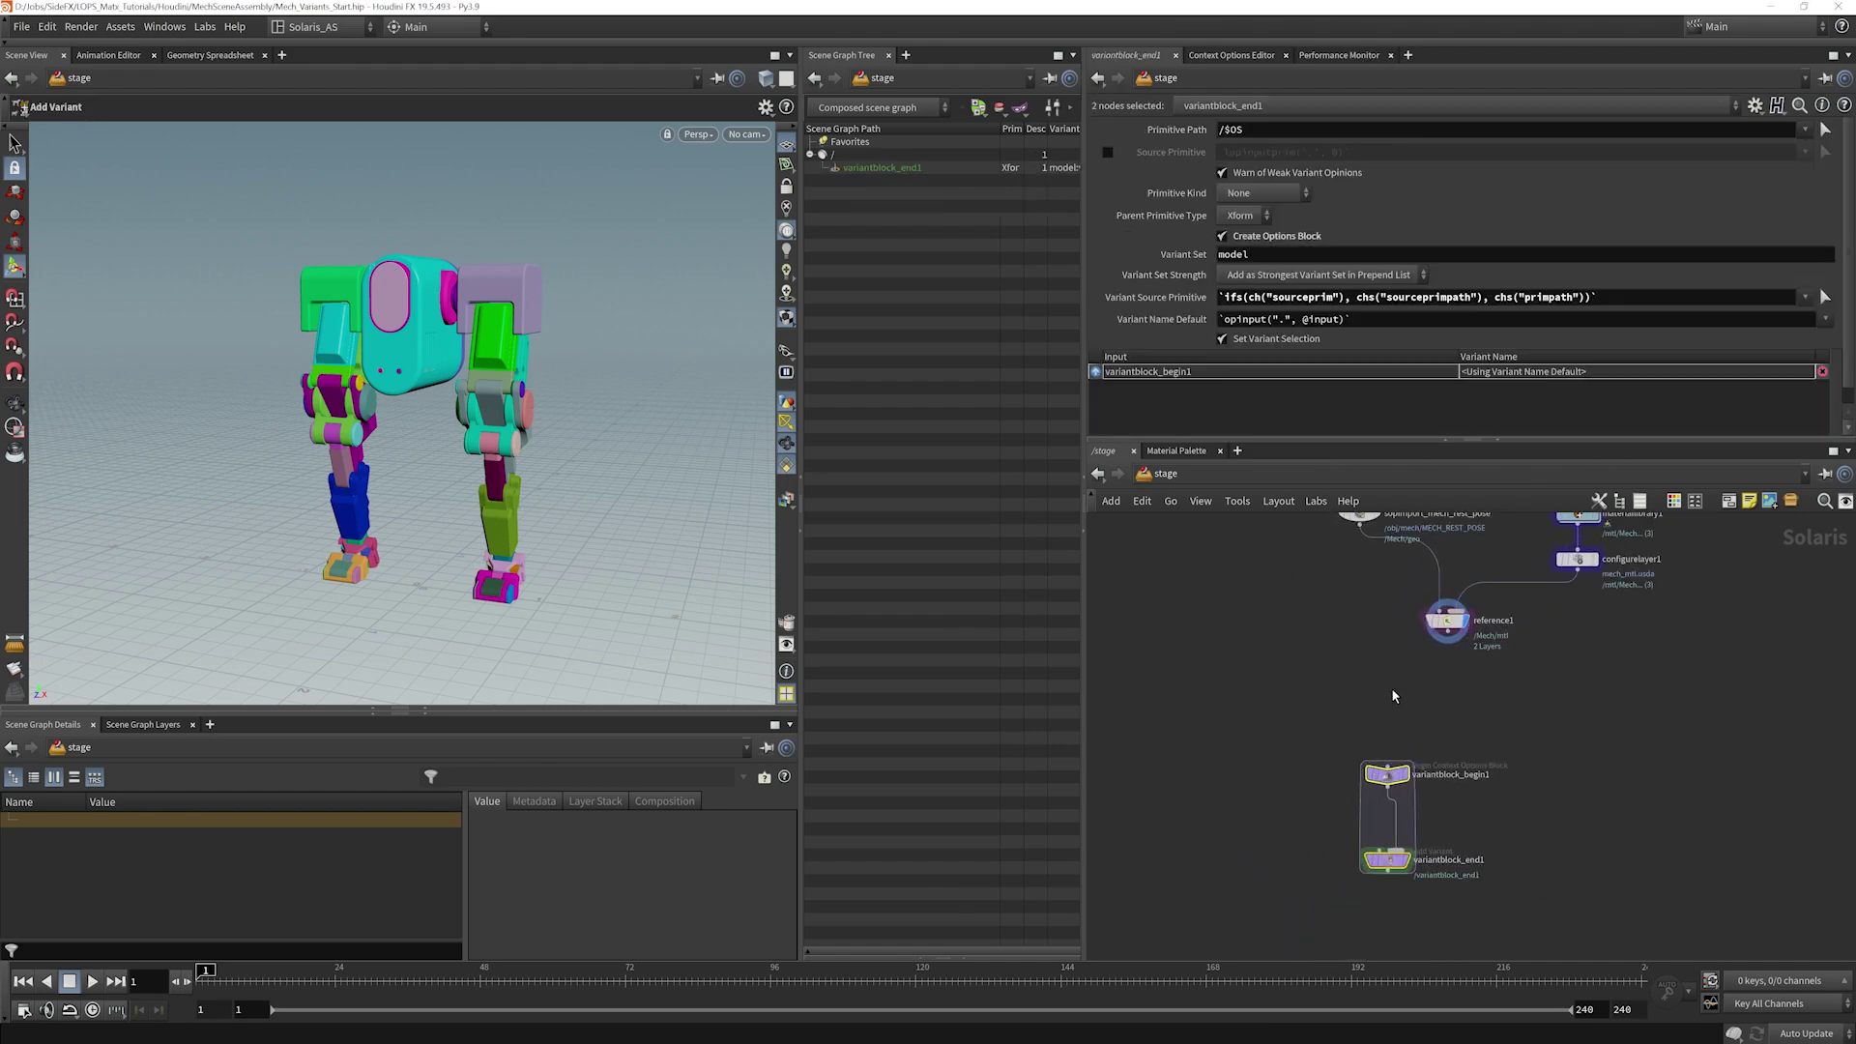
left_click(1395, 705)
left_click_drag(1387, 785, 1460, 781)
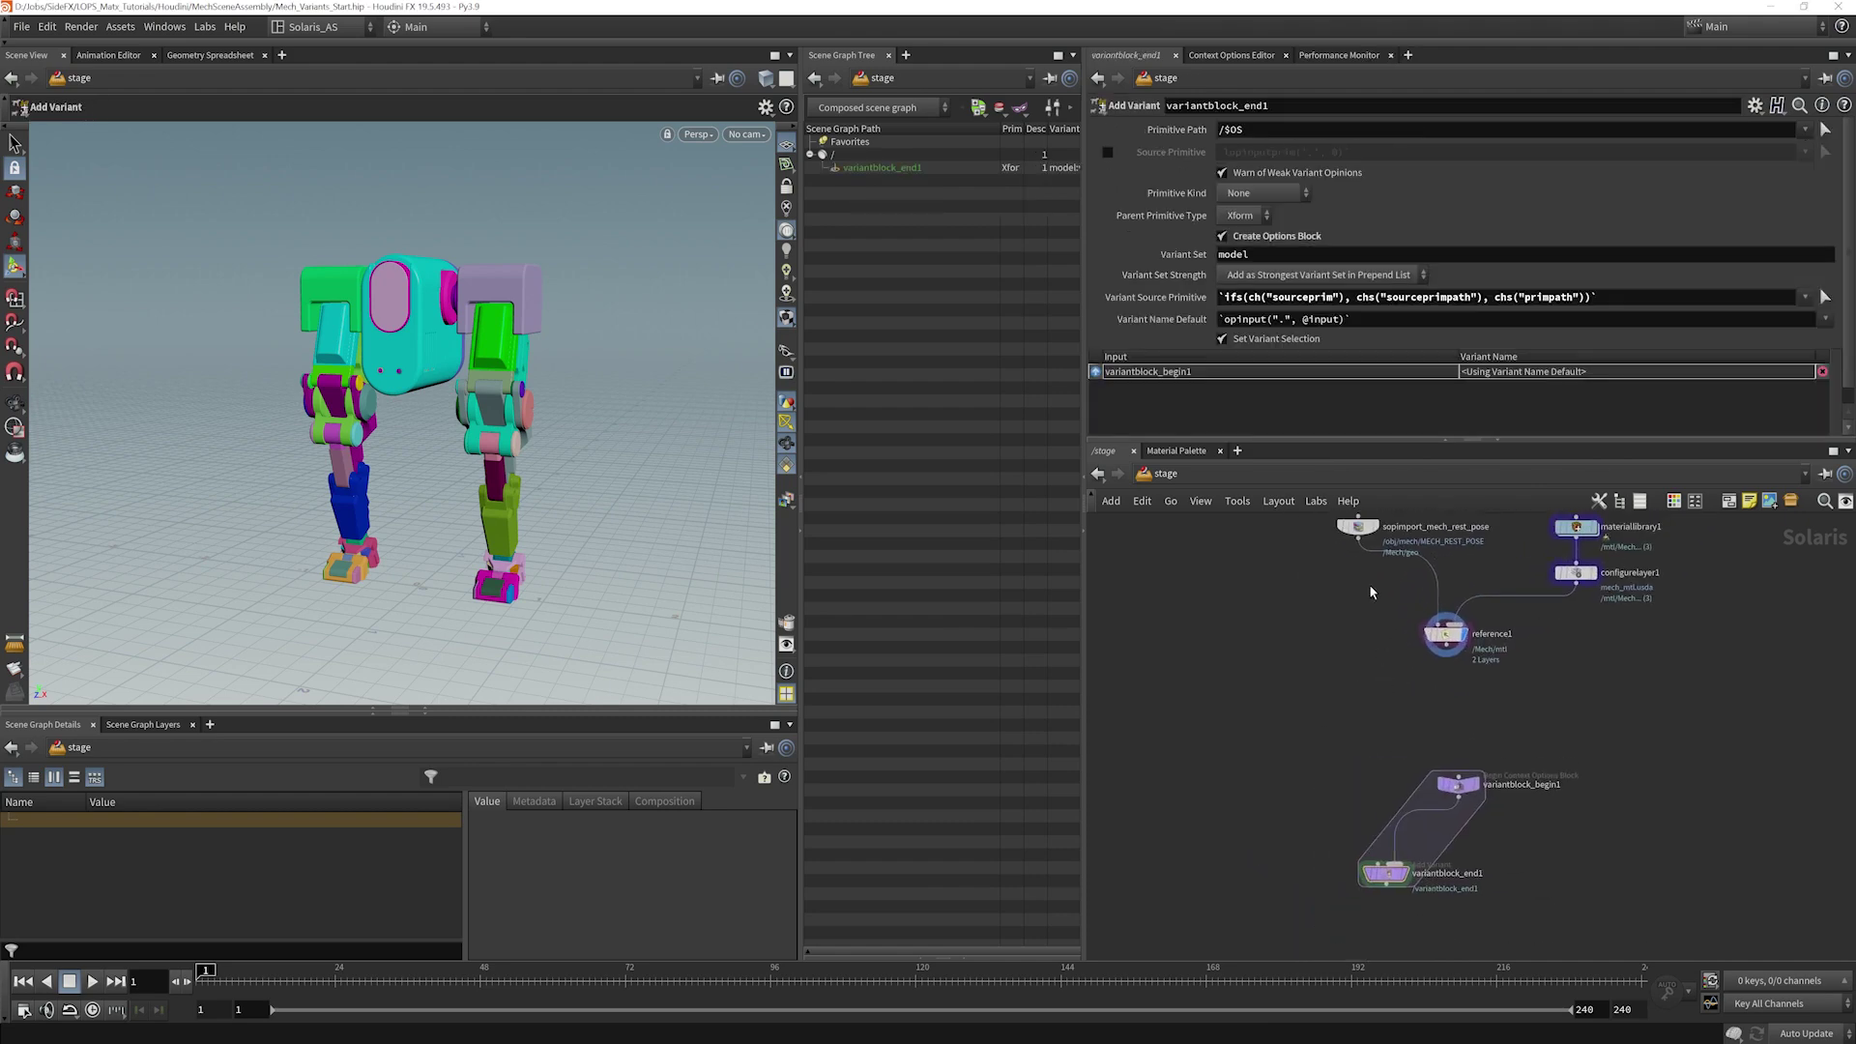
Step: Wire reference1's output into both the first input of variantblock_end1 and the input of variantblock_begin1
left_click(1361, 538)
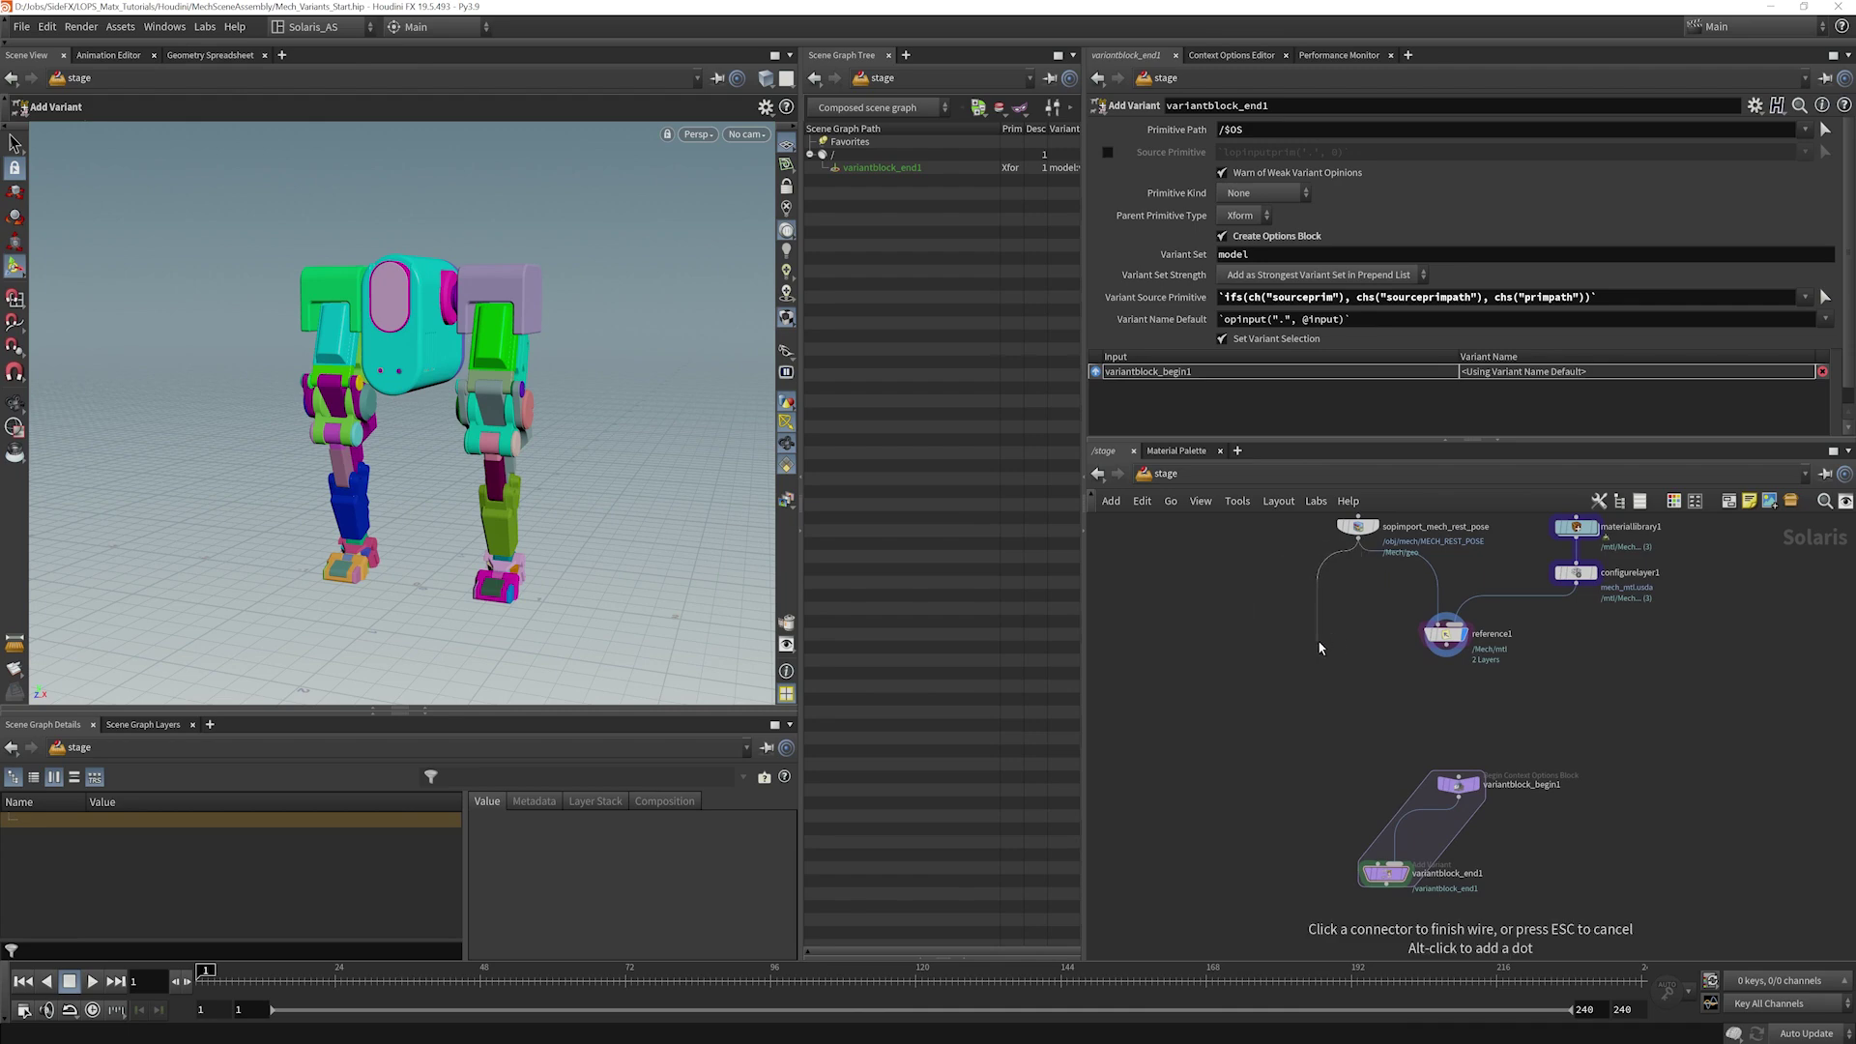
key("Escape")
left_click(1447, 645)
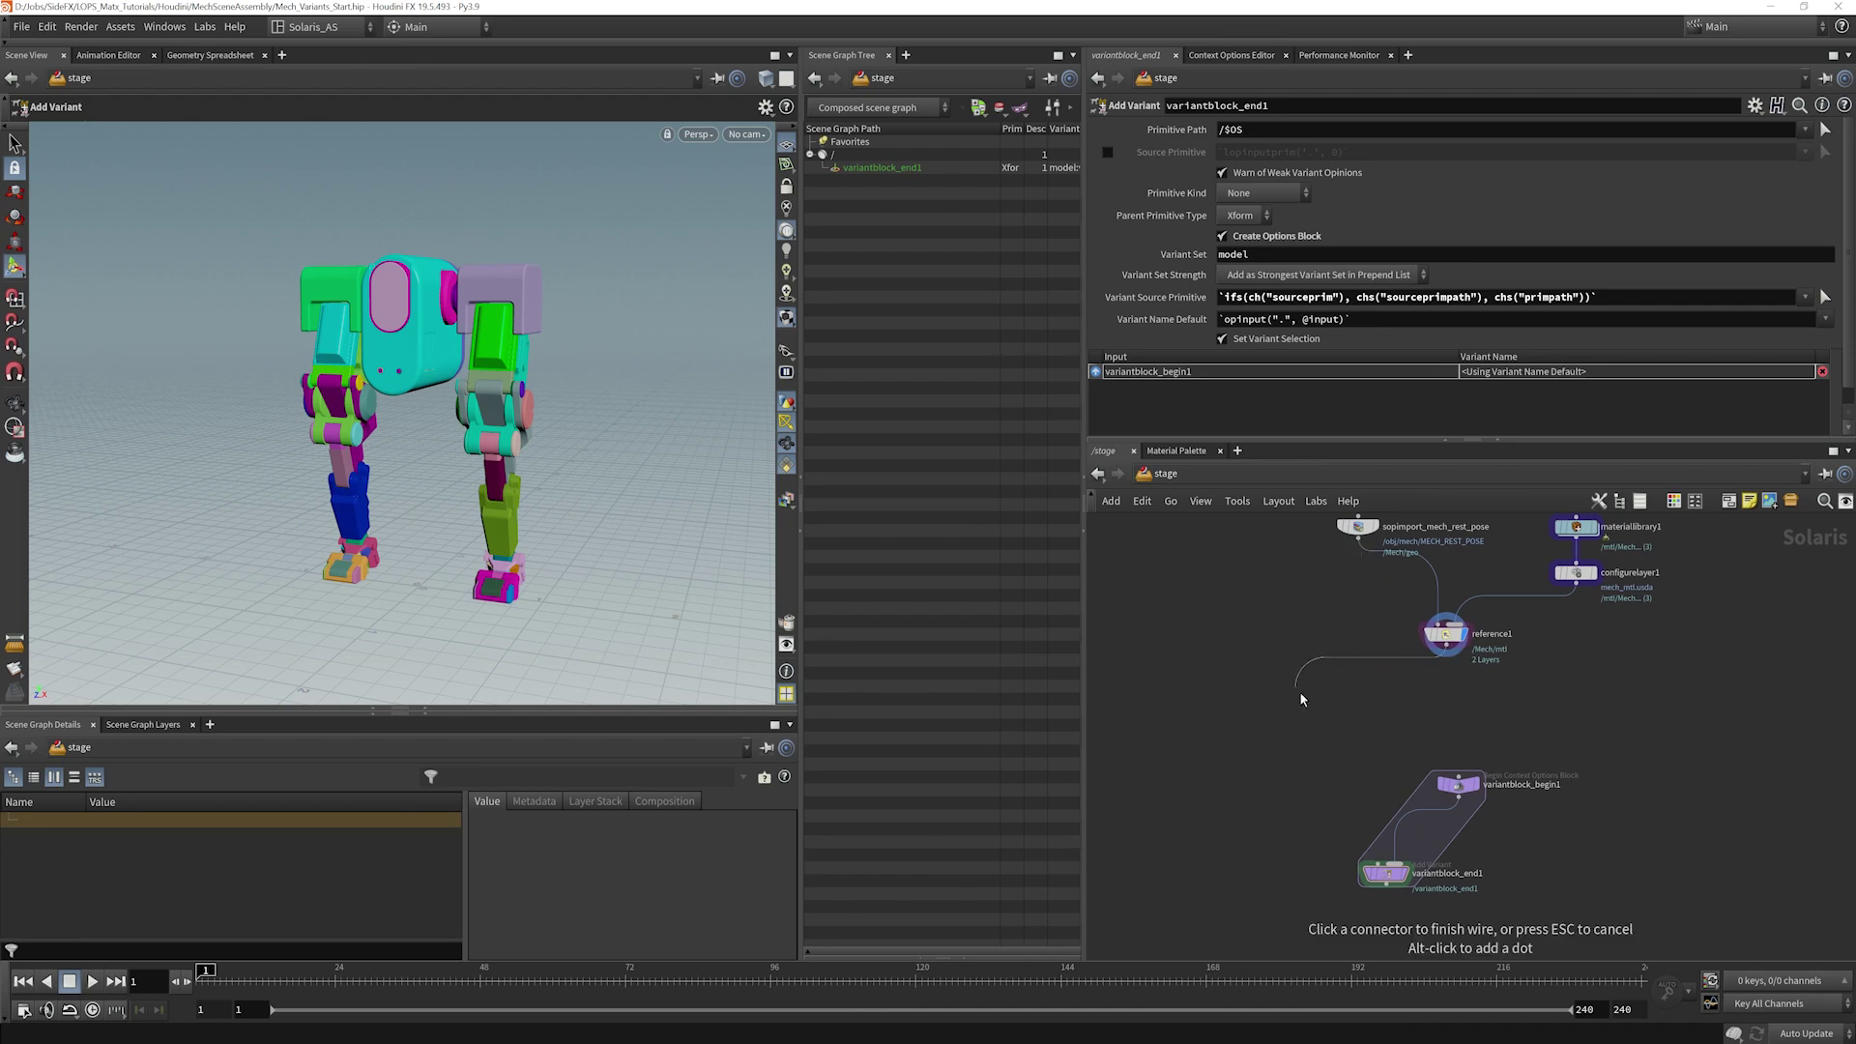
left_click(1361, 870)
left_click_drag(1448, 648, 1388, 650)
middle_click_drag(1546, 713, 1539, 680)
left_click_drag(1450, 751, 1476, 757)
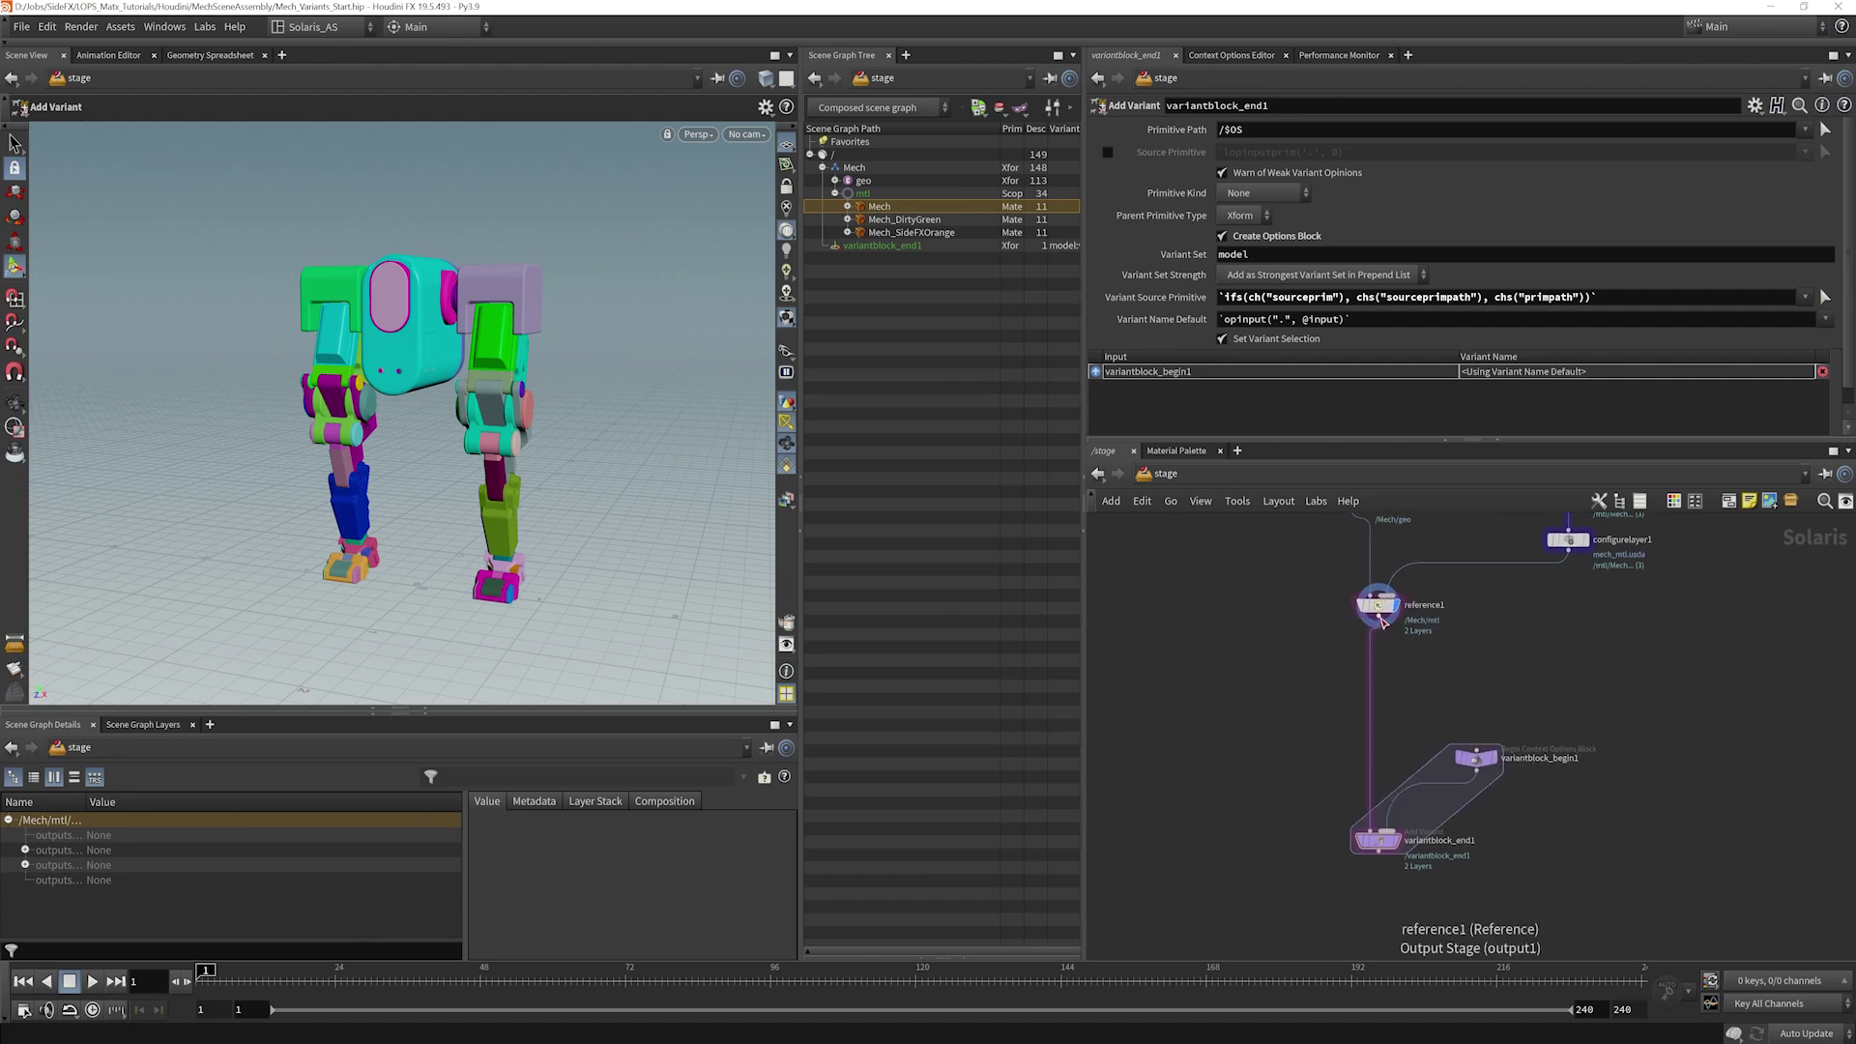
left_click(1476, 749)
left_click(1374, 634)
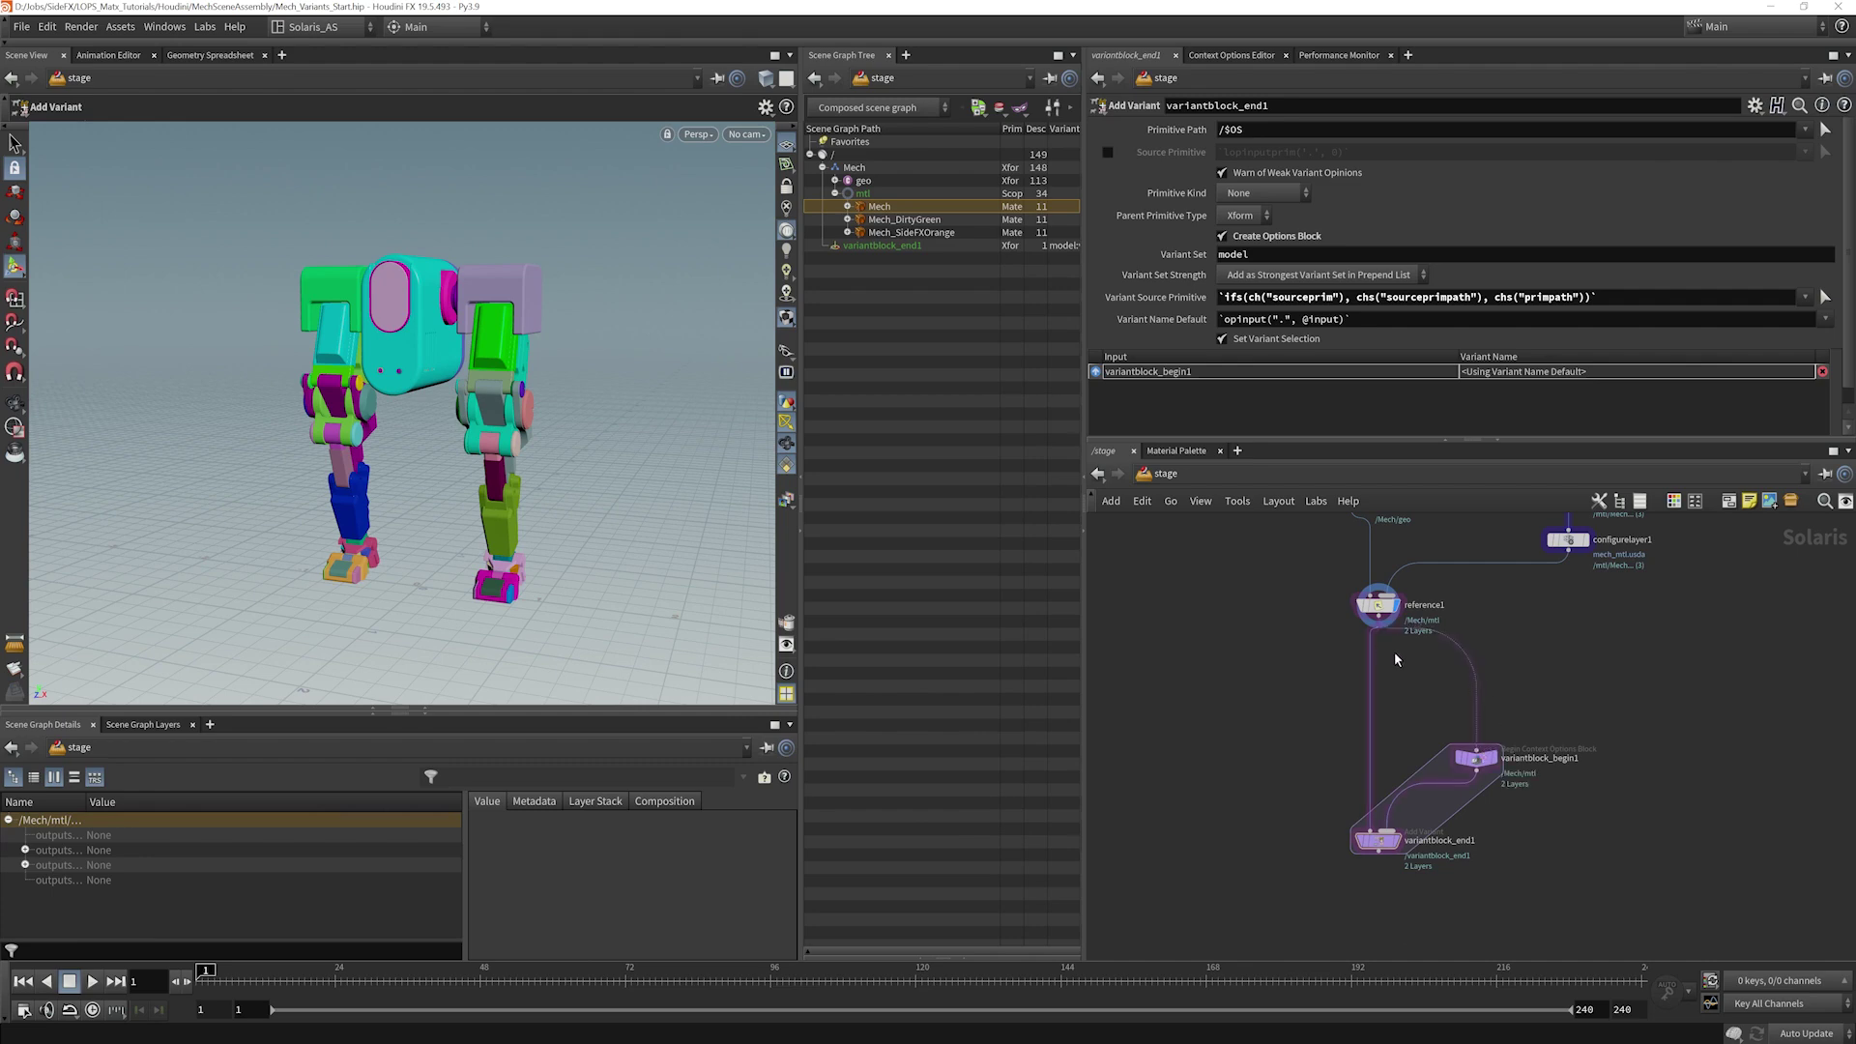
Step: Display variantblock_end1 and move the variant block's begin and end nodes farther apart
middle_click_drag(1536, 658, 1508, 738)
scroll(1504, 773, "up", 3)
middle_click_drag(1491, 808, 1531, 801)
left_click_drag(1338, 824, 1343, 884)
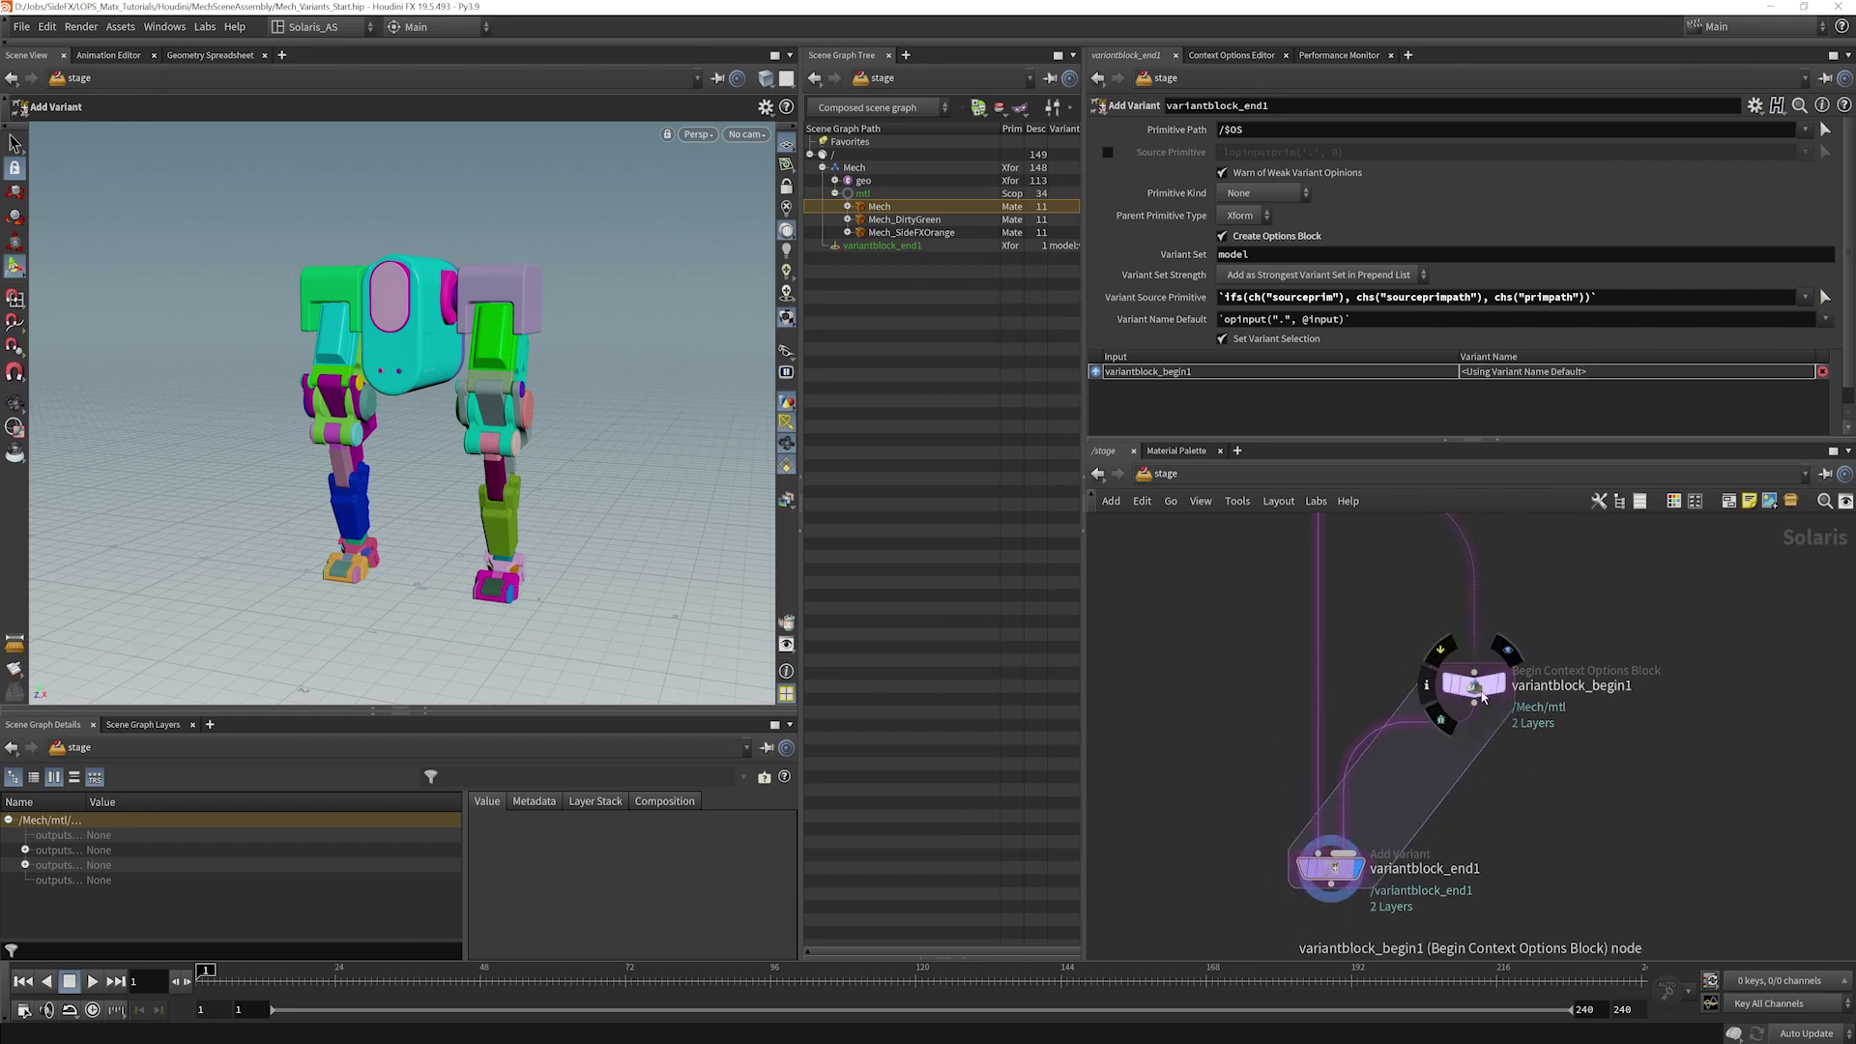
left_click_drag(1471, 683, 1485, 662)
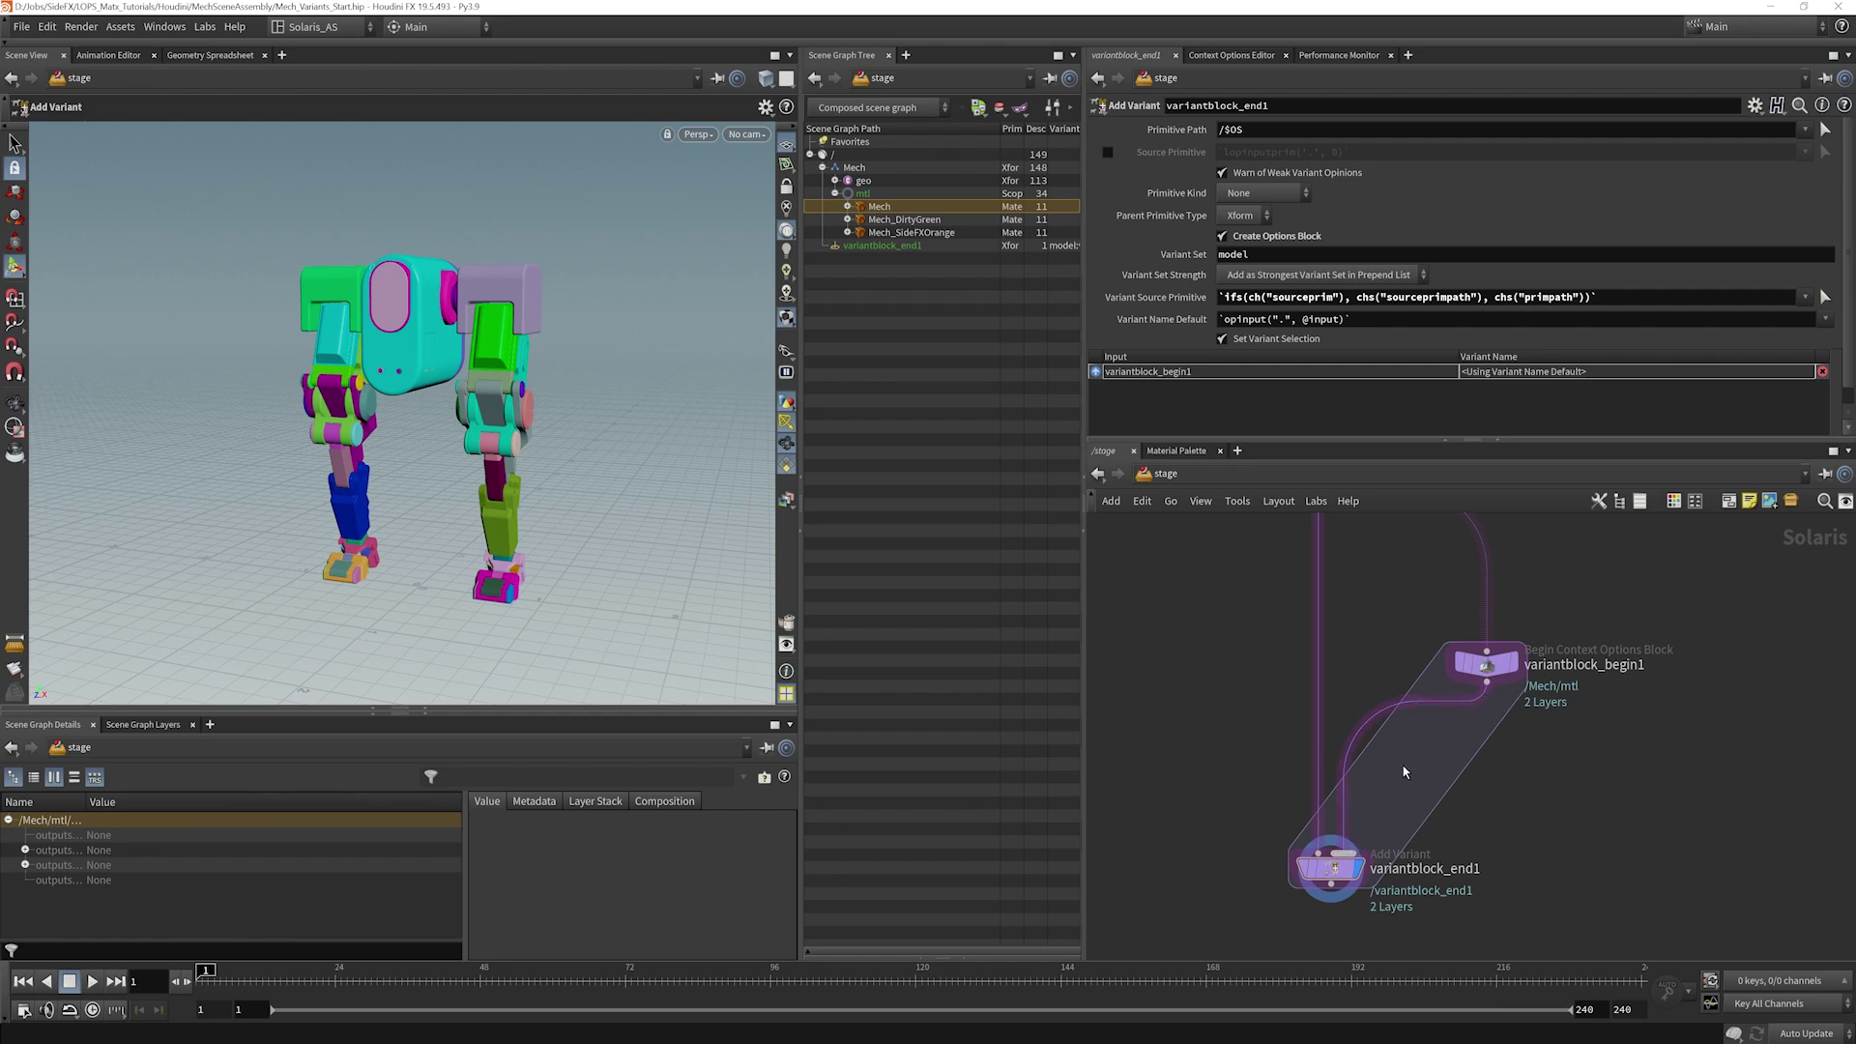
Step: Insert a Null node between variantblock_begin1 and variantblock_end1 and name it Red
key("Tab")
type("nul")
left_click(1605, 376)
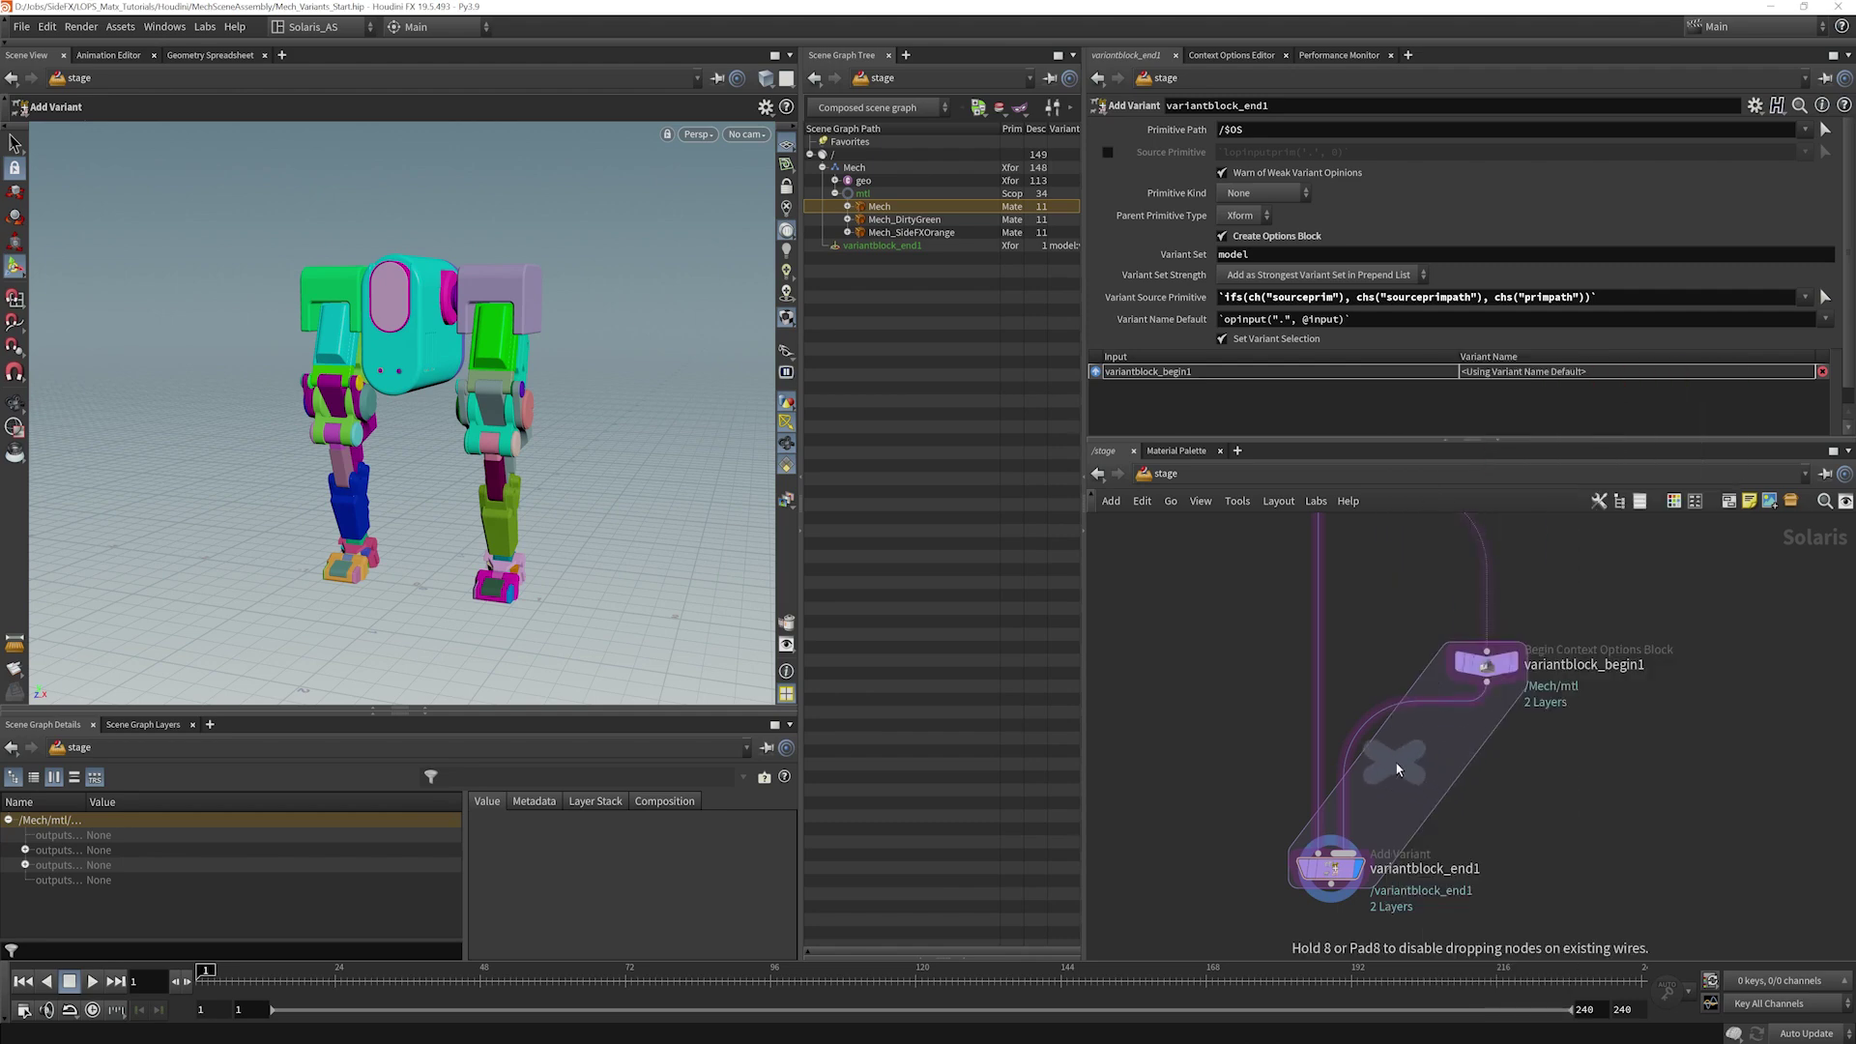
left_click(1397, 773)
double_click(1437, 774)
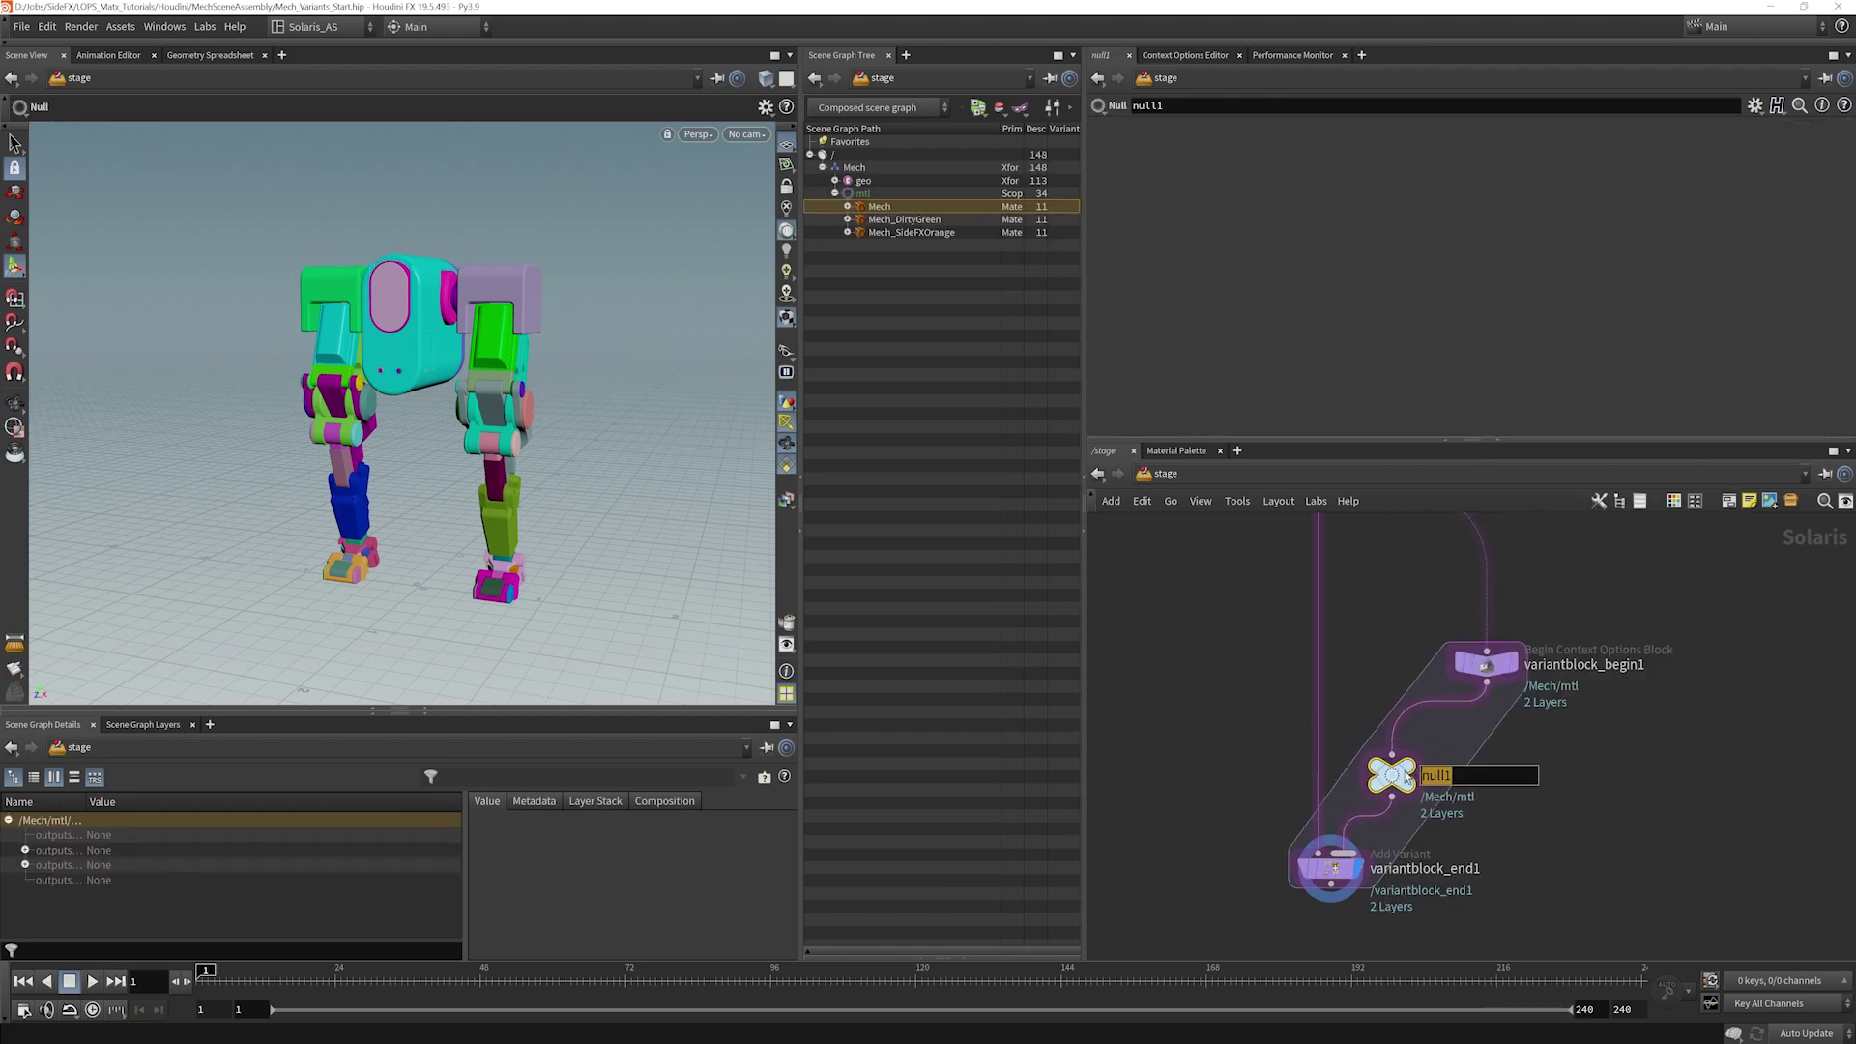
type("Red")
key("Return")
Step: Duplicate the Red null, place the copy beside it and rename it DirtyGreen
key("ctrl+c")
key("ctrl+v")
left_click_drag(1478, 788, 1541, 783)
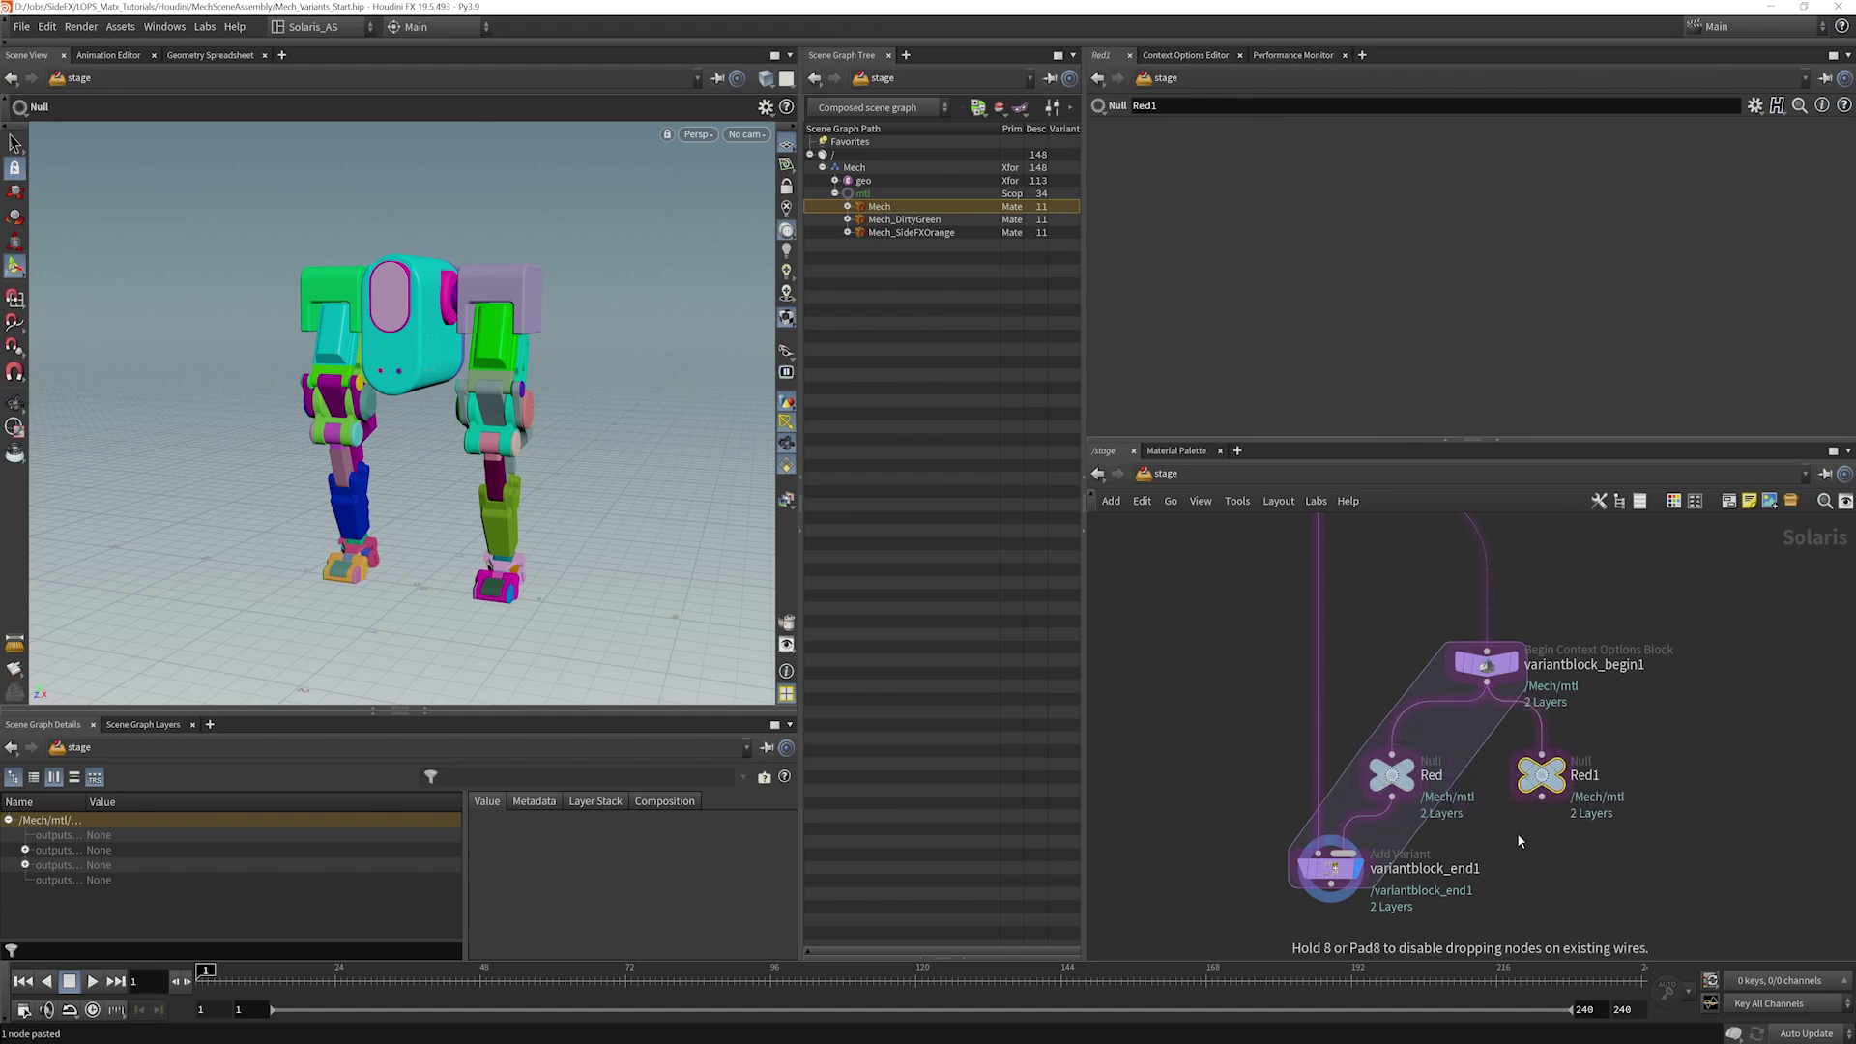
key("F2")
type("DirtyGreen")
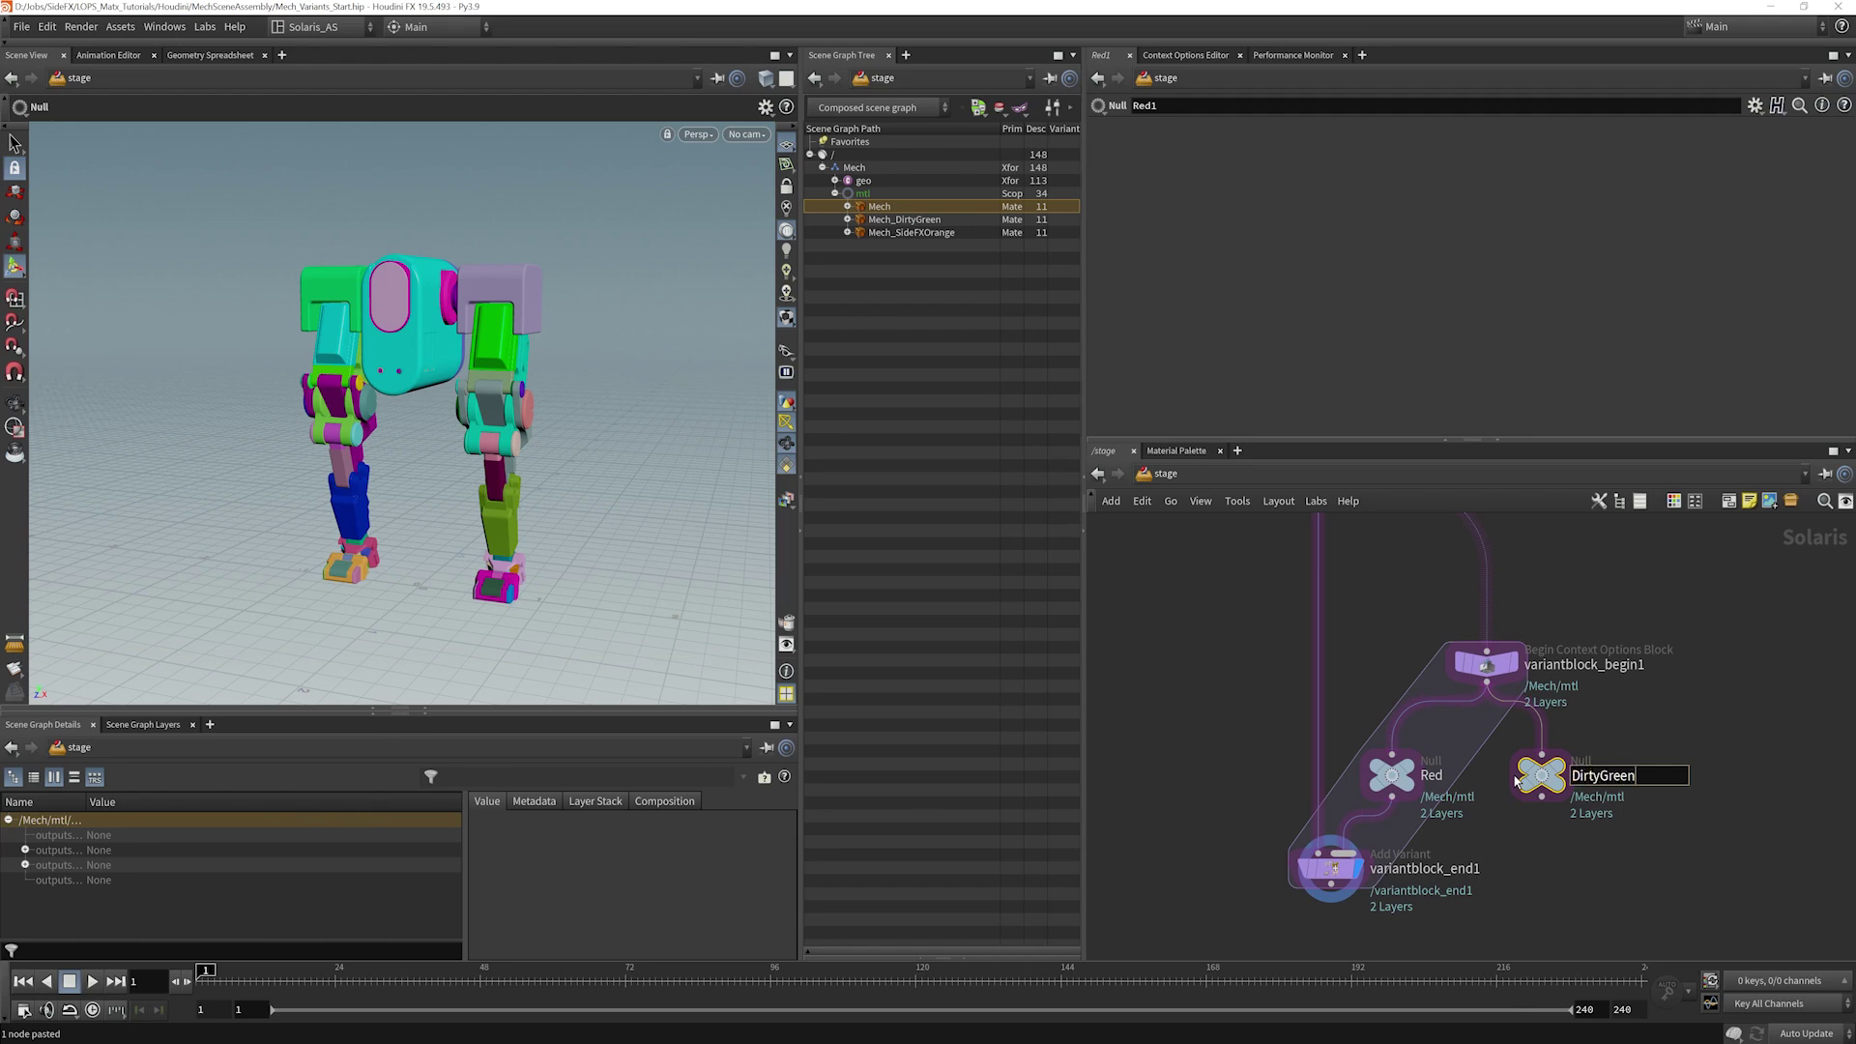
key("Return")
Step: Duplicate the DirtyGreen null, place the copy beside it and rename it SideFXOrange
key("ctrl+c")
key("ctrl+v")
middle_click_drag(1775, 748, 1631, 746)
left_click_drag(1561, 761, 1588, 781)
left_click(1588, 785)
key("F2")
type("SideFXOrange")
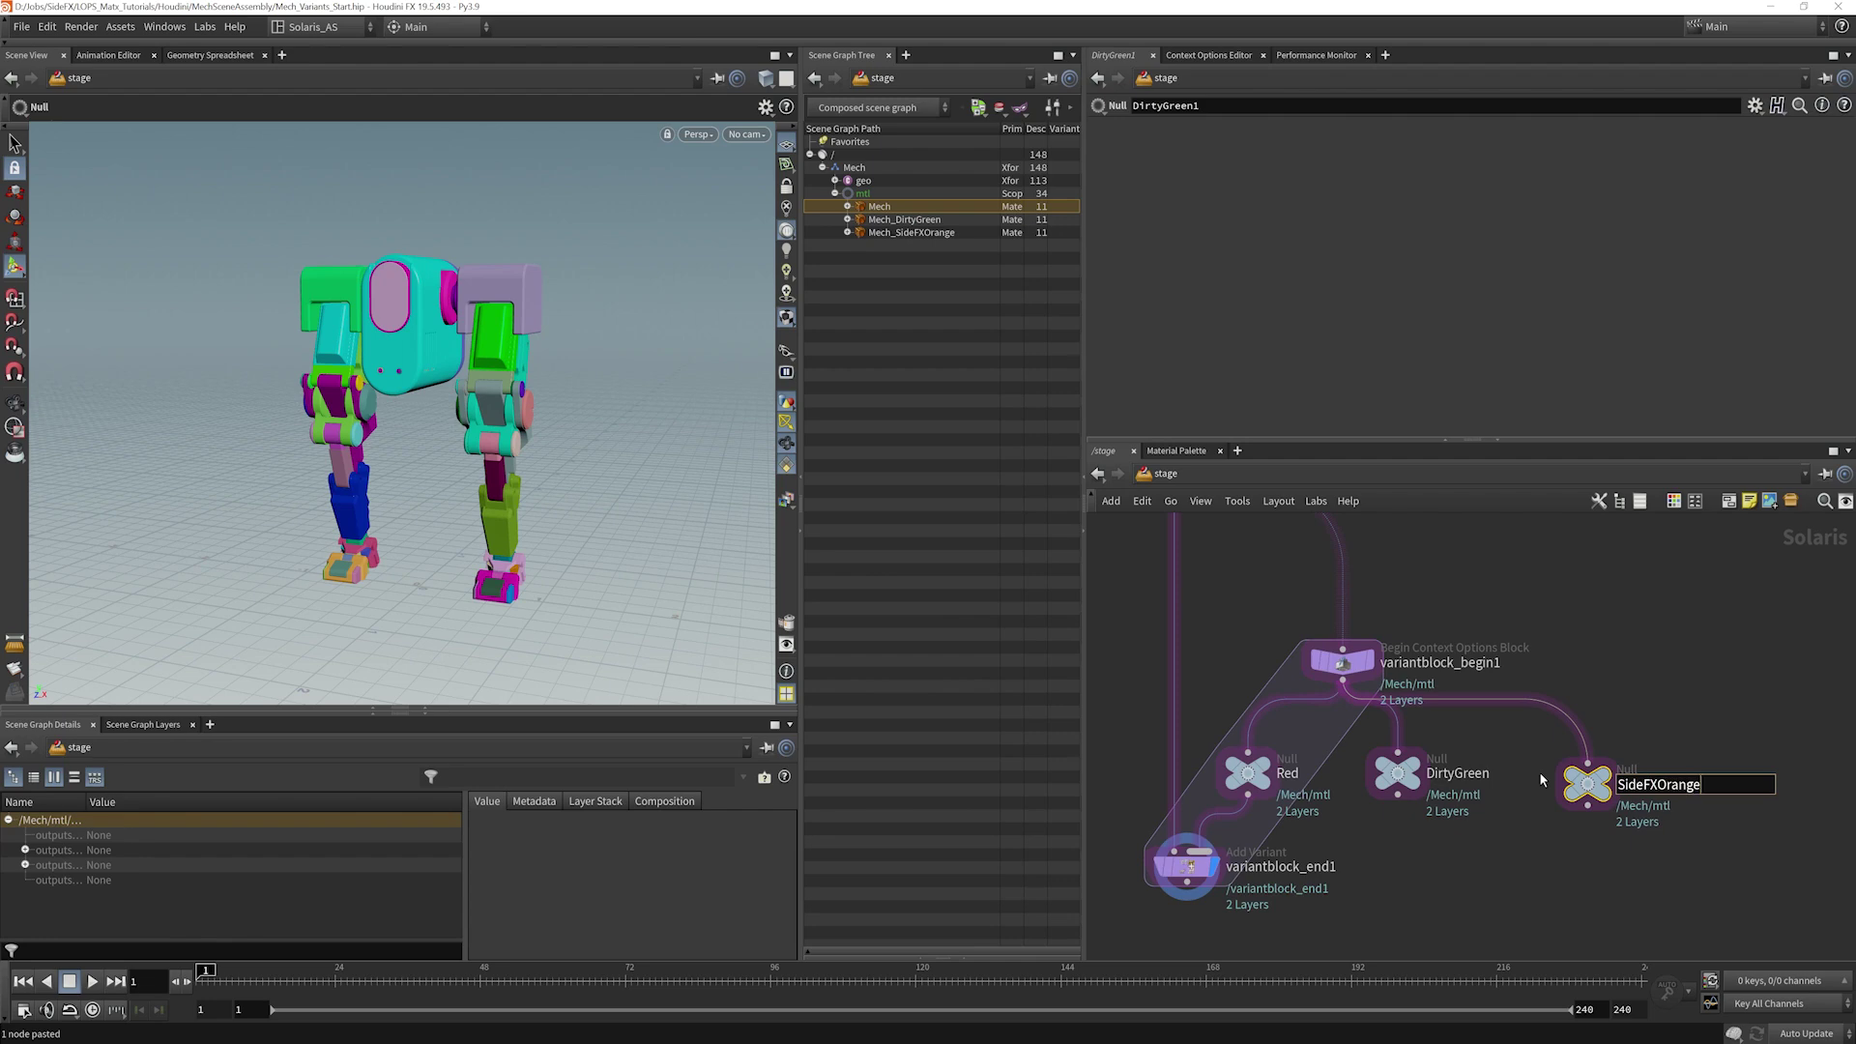
key("Return")
key("l")
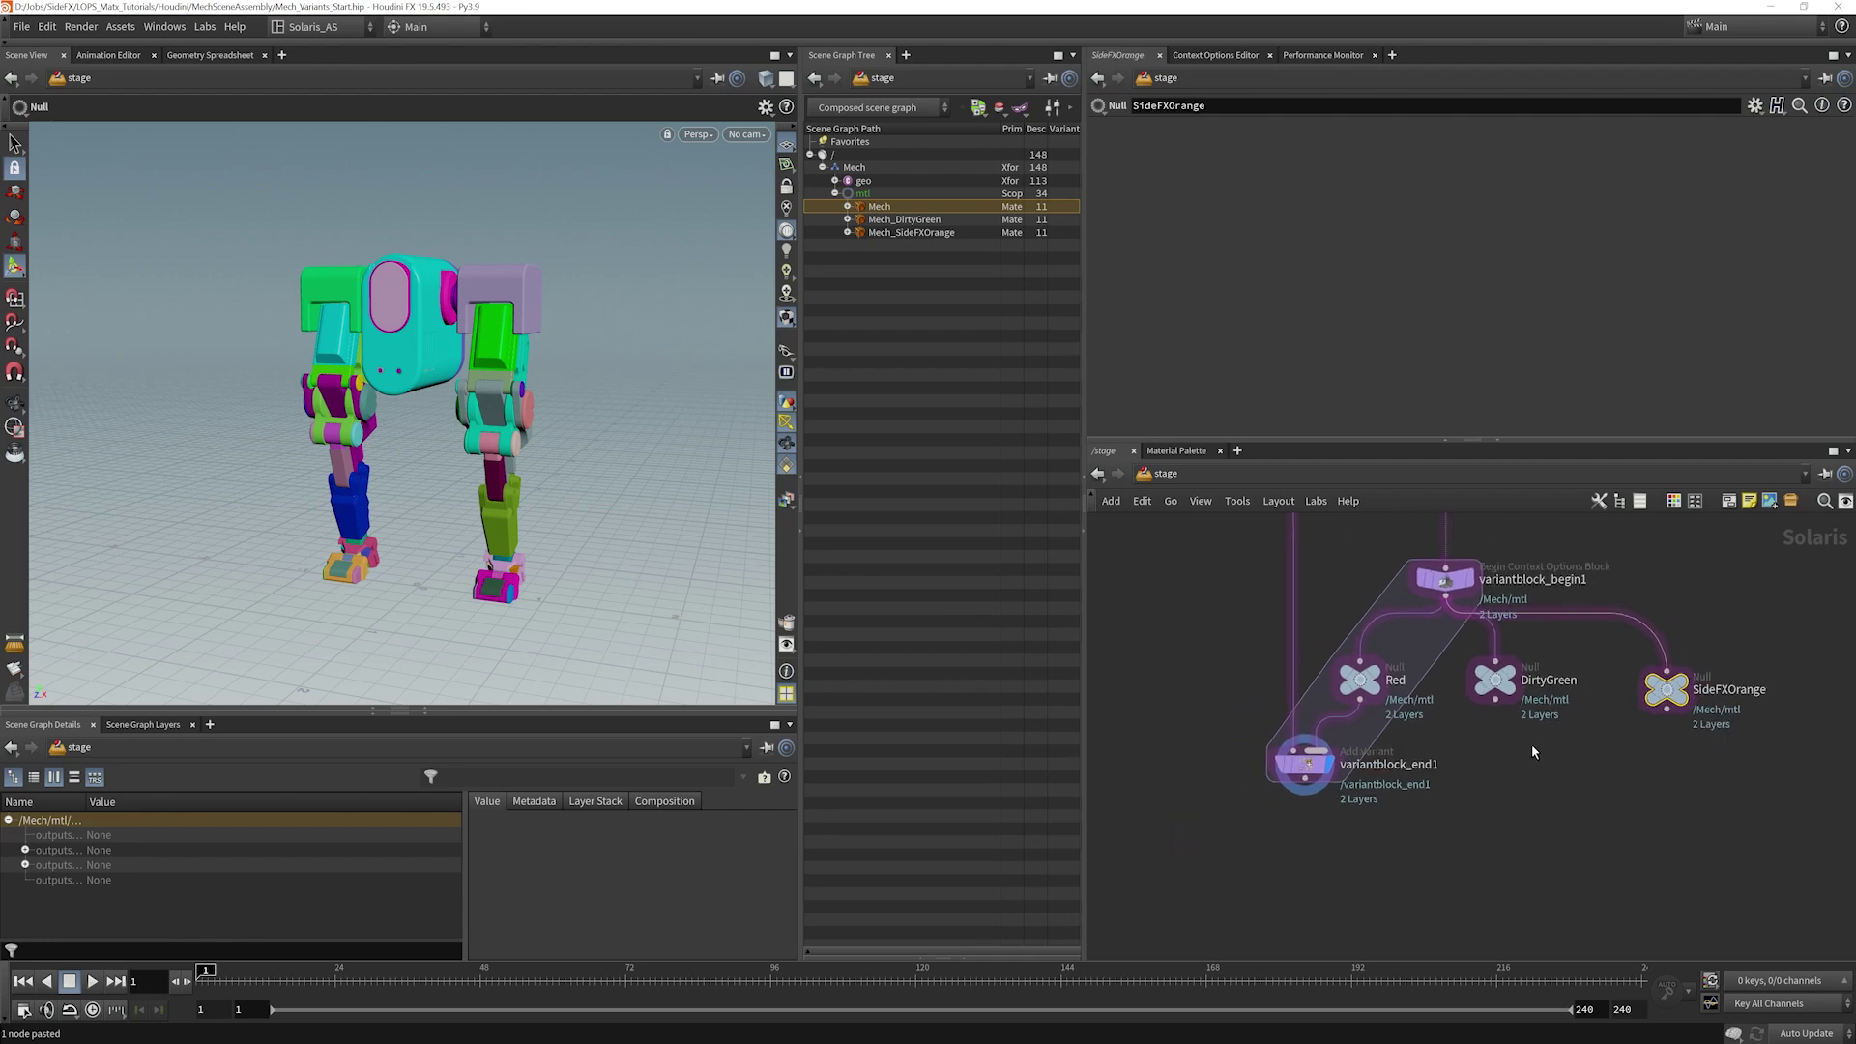
Step: Wire the DirtyGreen and SideFXOrange nulls into variantblock_end1's variant input and space them apart horizontally
left_click_drag(1503, 690, 1303, 842)
left_click(1675, 703)
left_click(1307, 844)
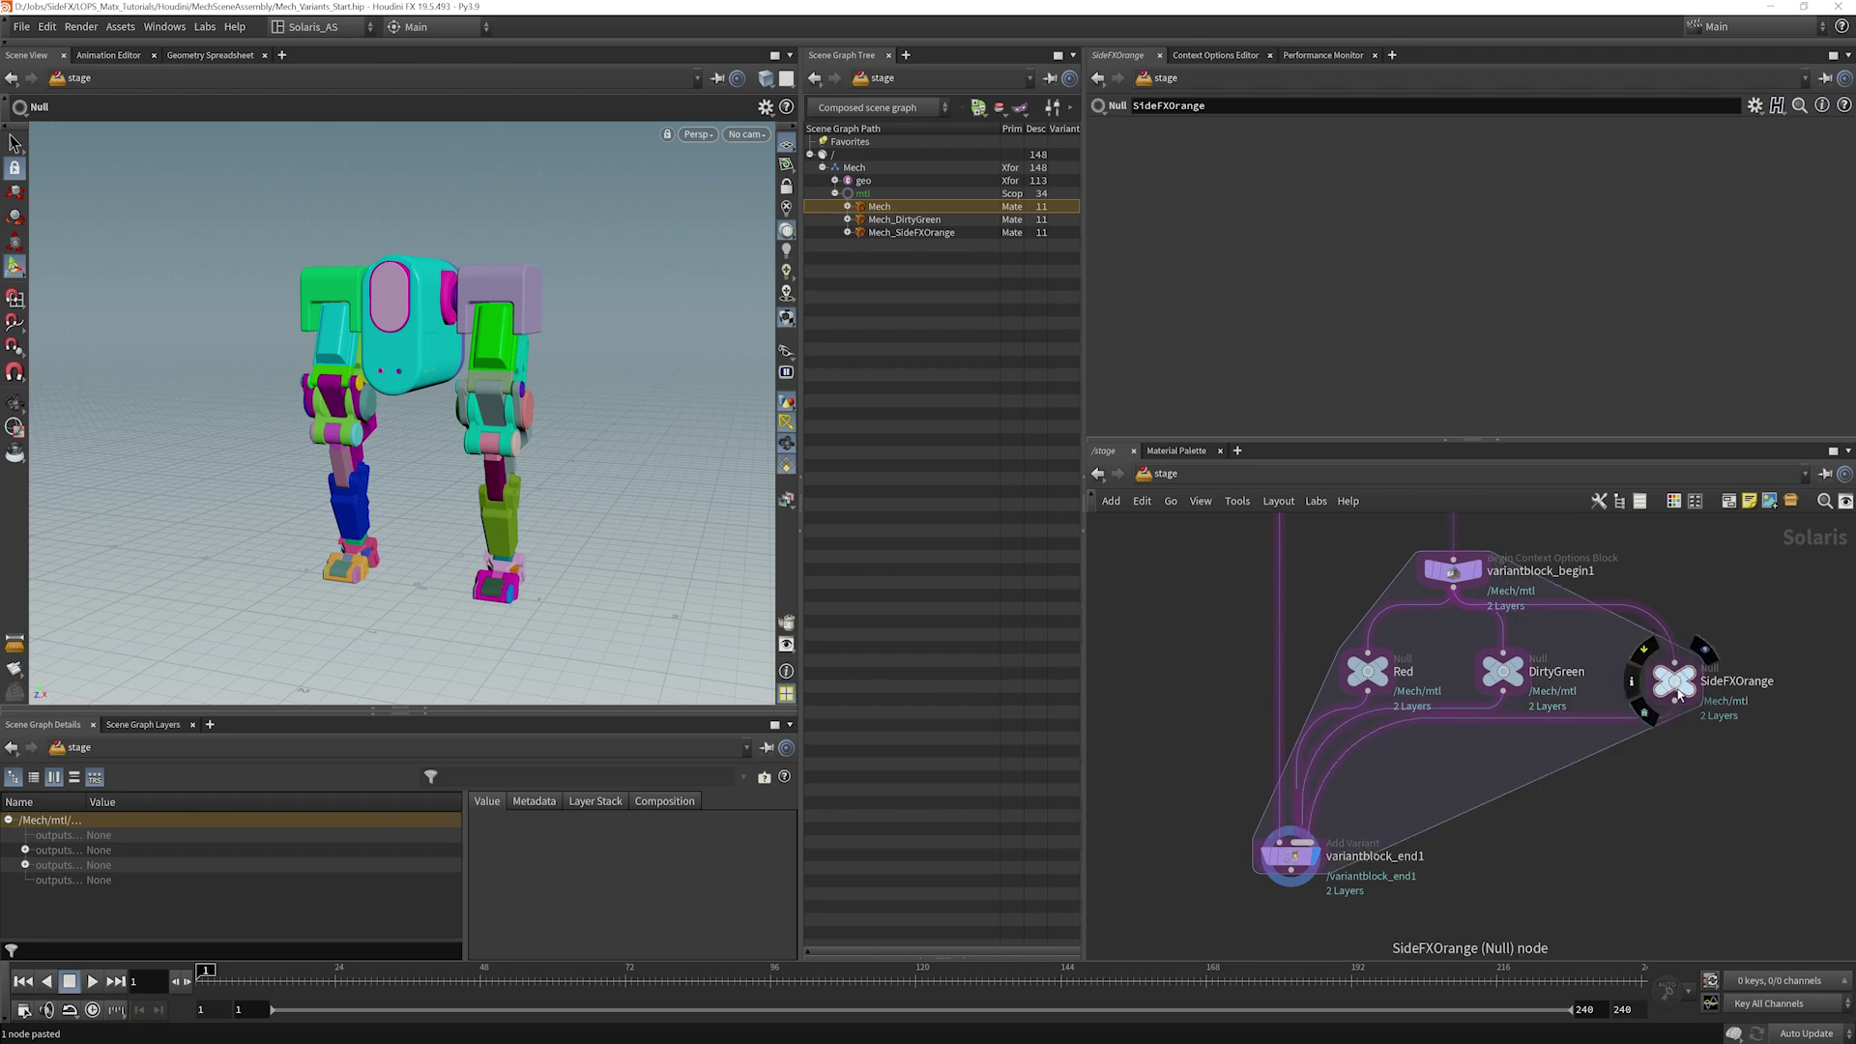
left_click_drag(1678, 683, 1755, 673)
left_click_drag(1517, 679, 1603, 673)
left_click_drag(1752, 673, 1779, 673)
middle_click_drag(1563, 828, 1617, 799)
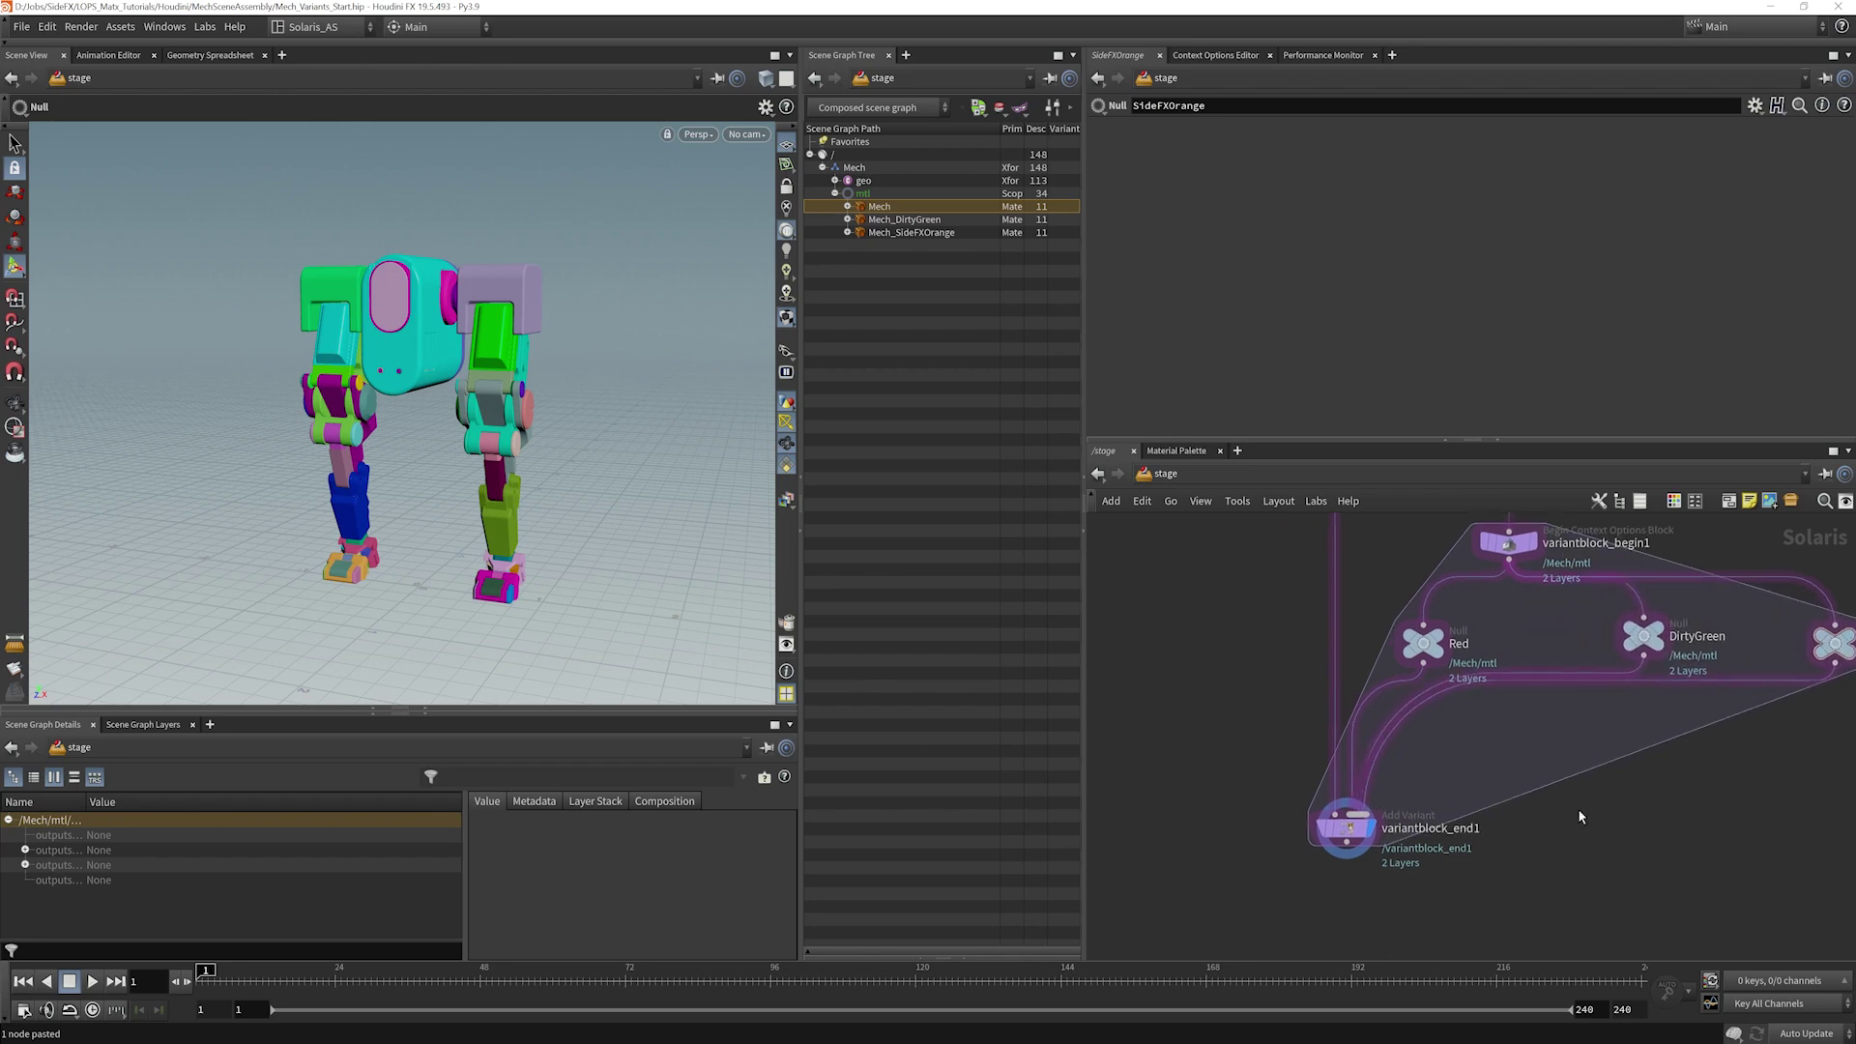
Step: Name the variants Red, DirtyGreen and SideFXOrange for the matching inputs of variantblock_end1
left_click(1349, 828)
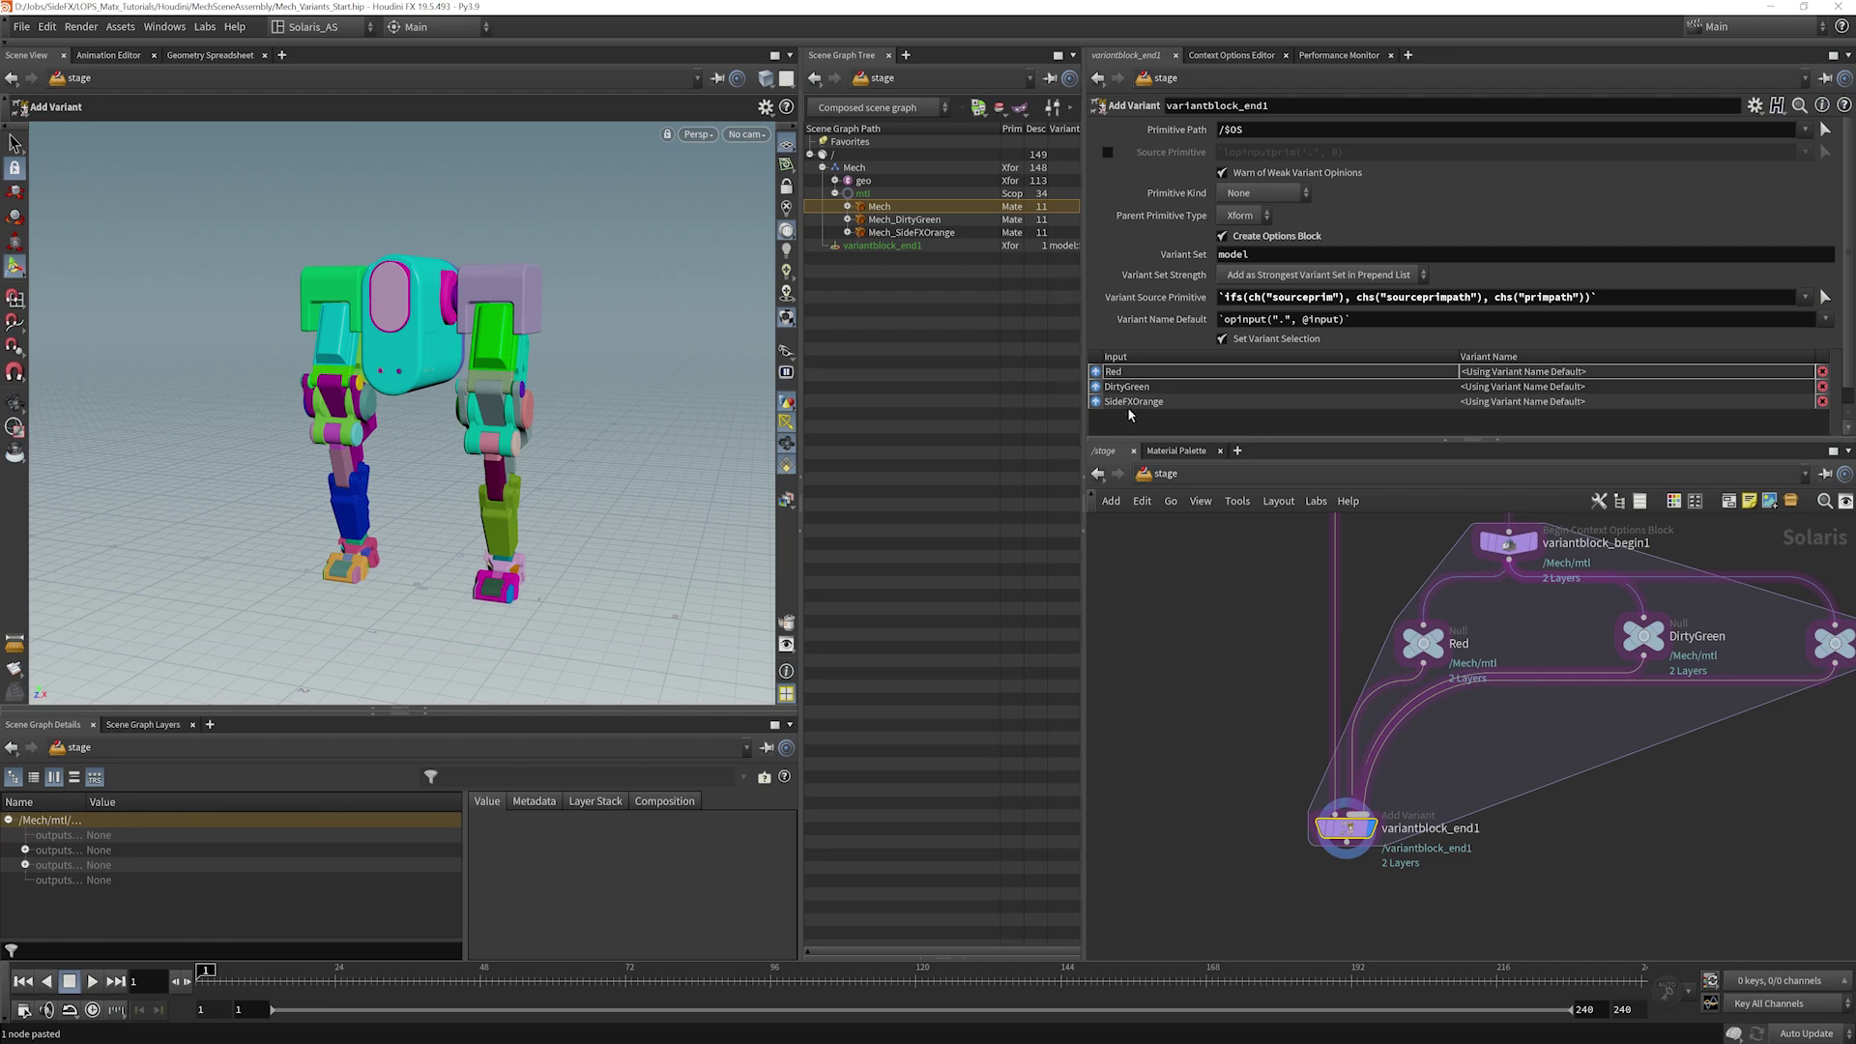
left_click(1514, 375)
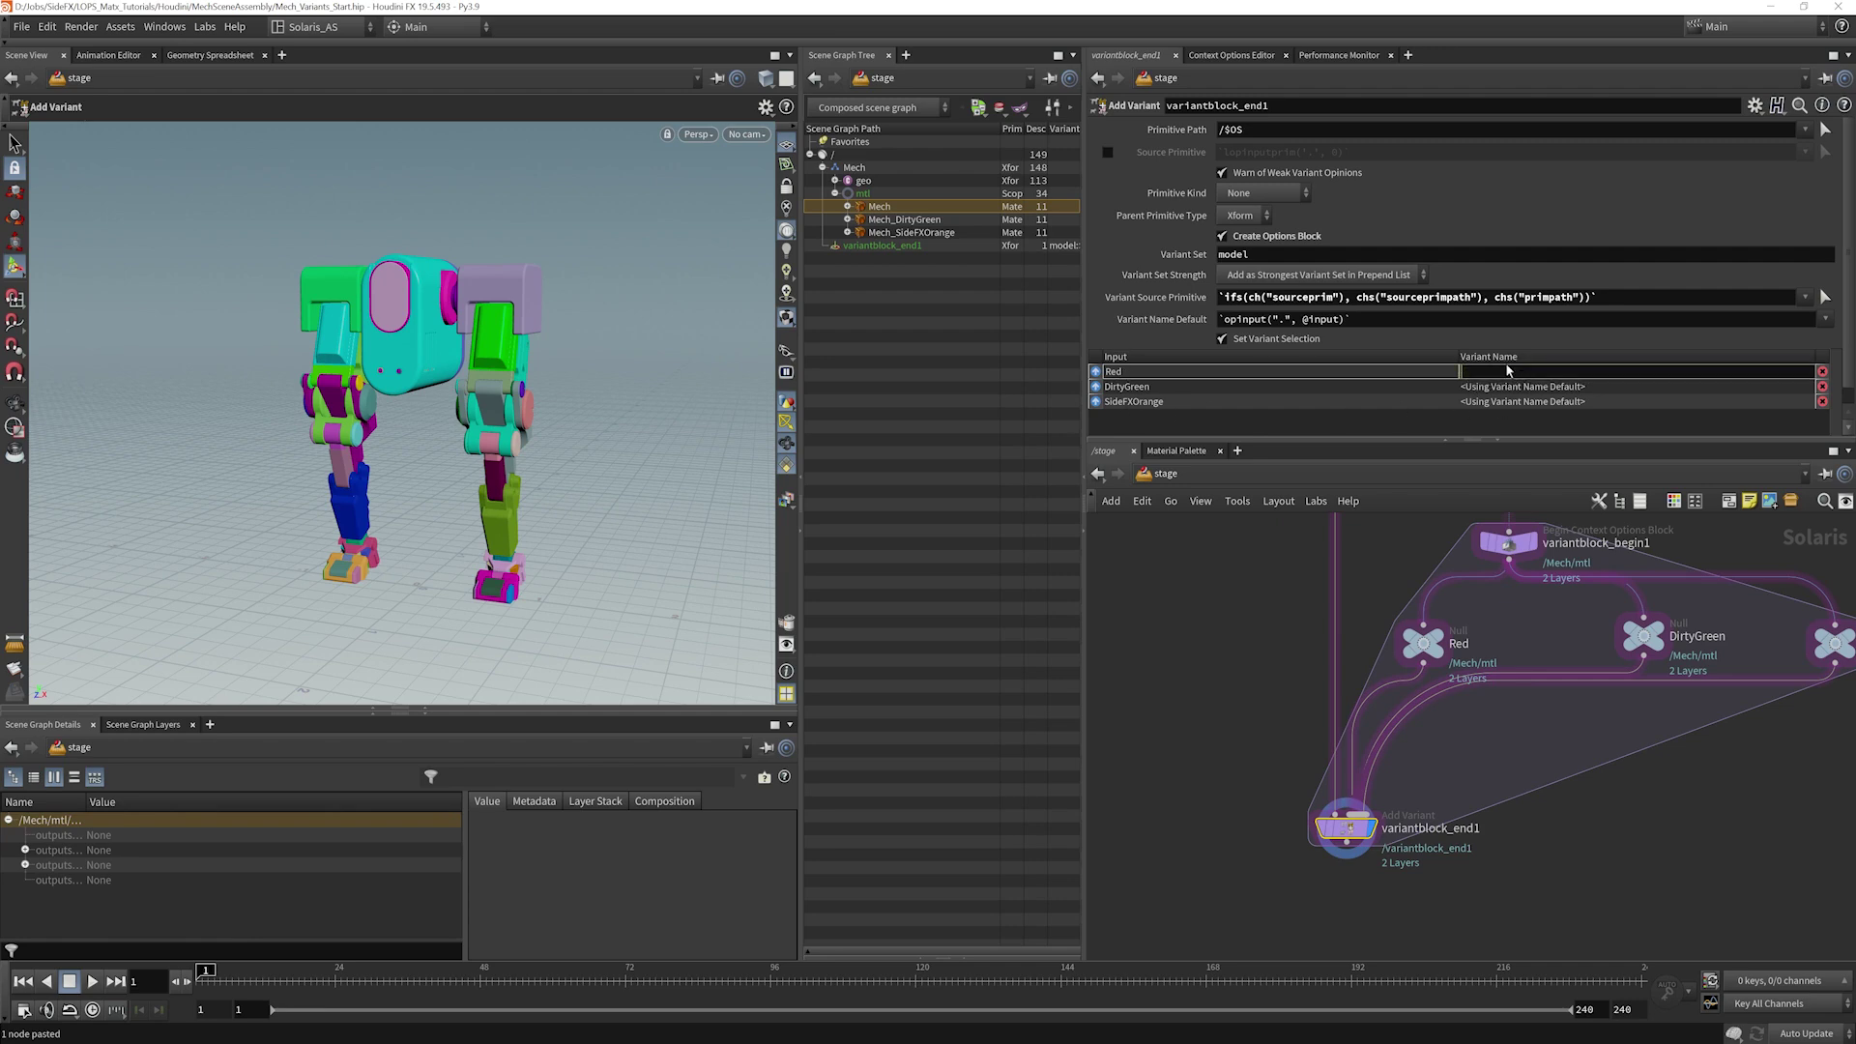
key("Return")
left_click(1572, 394)
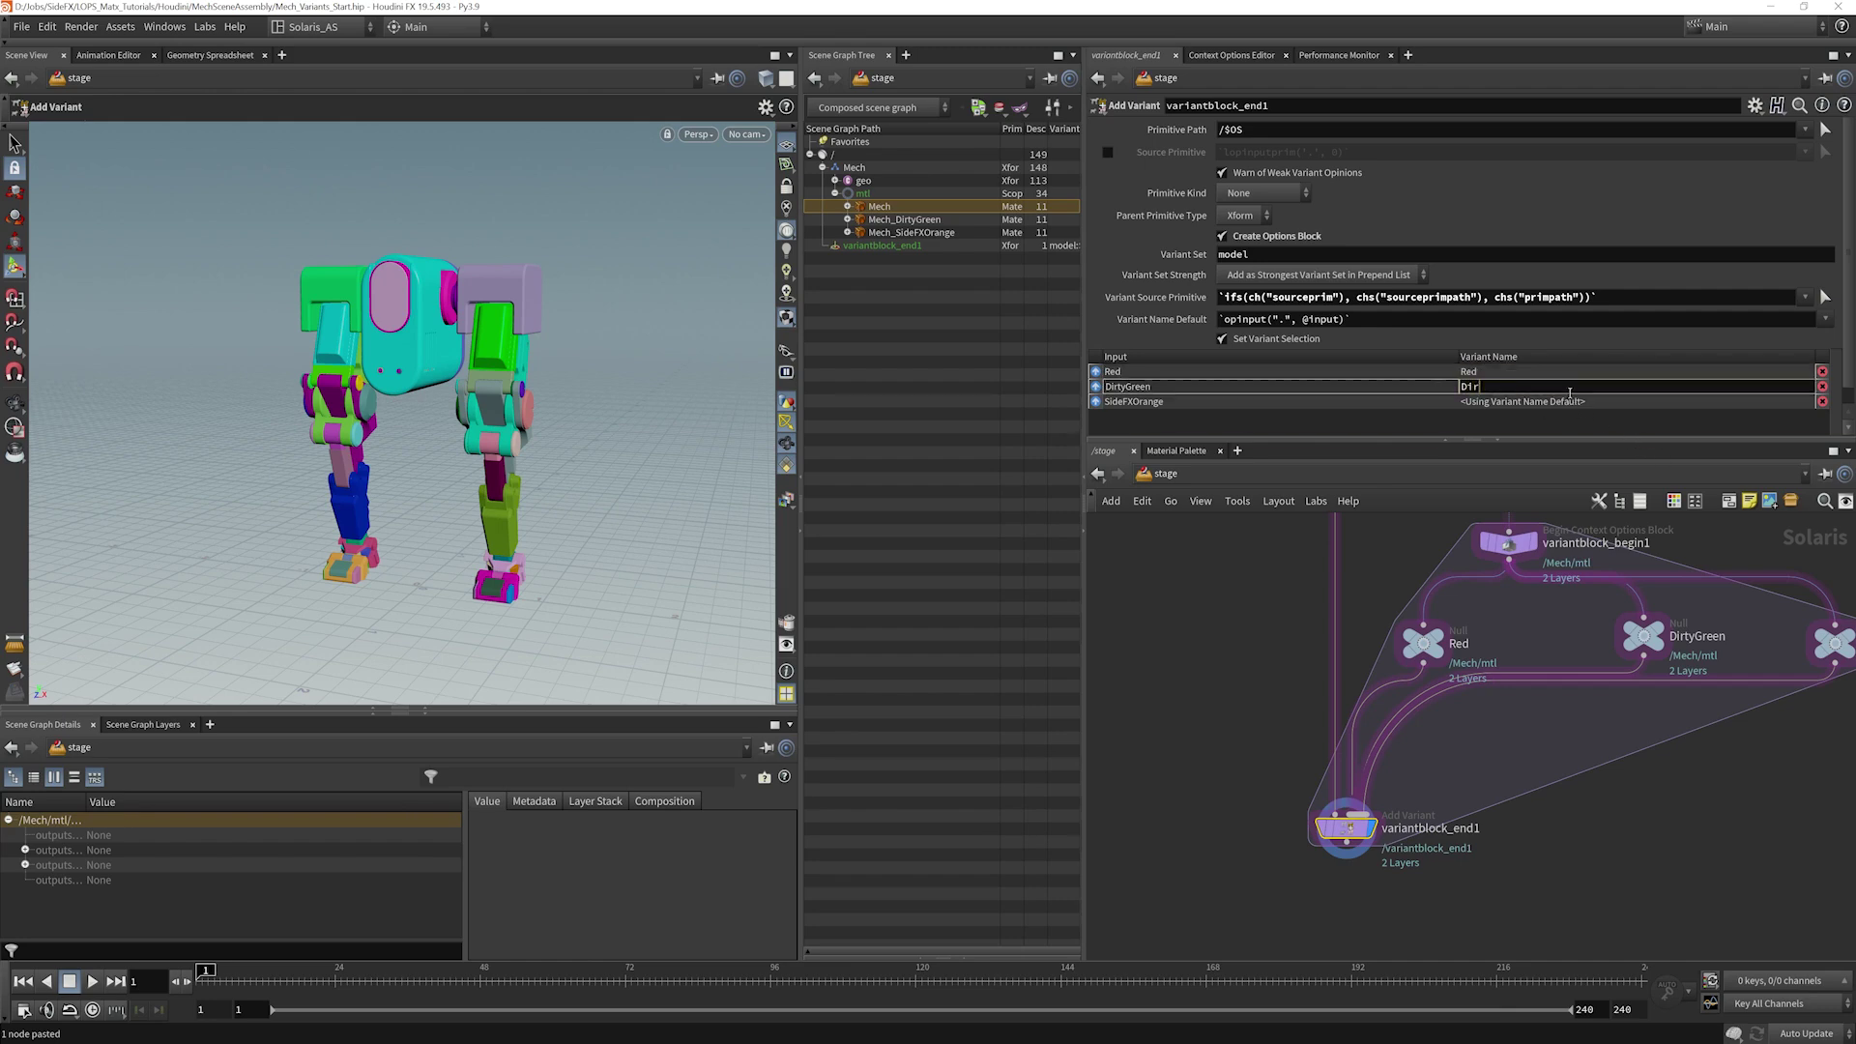
key("Return")
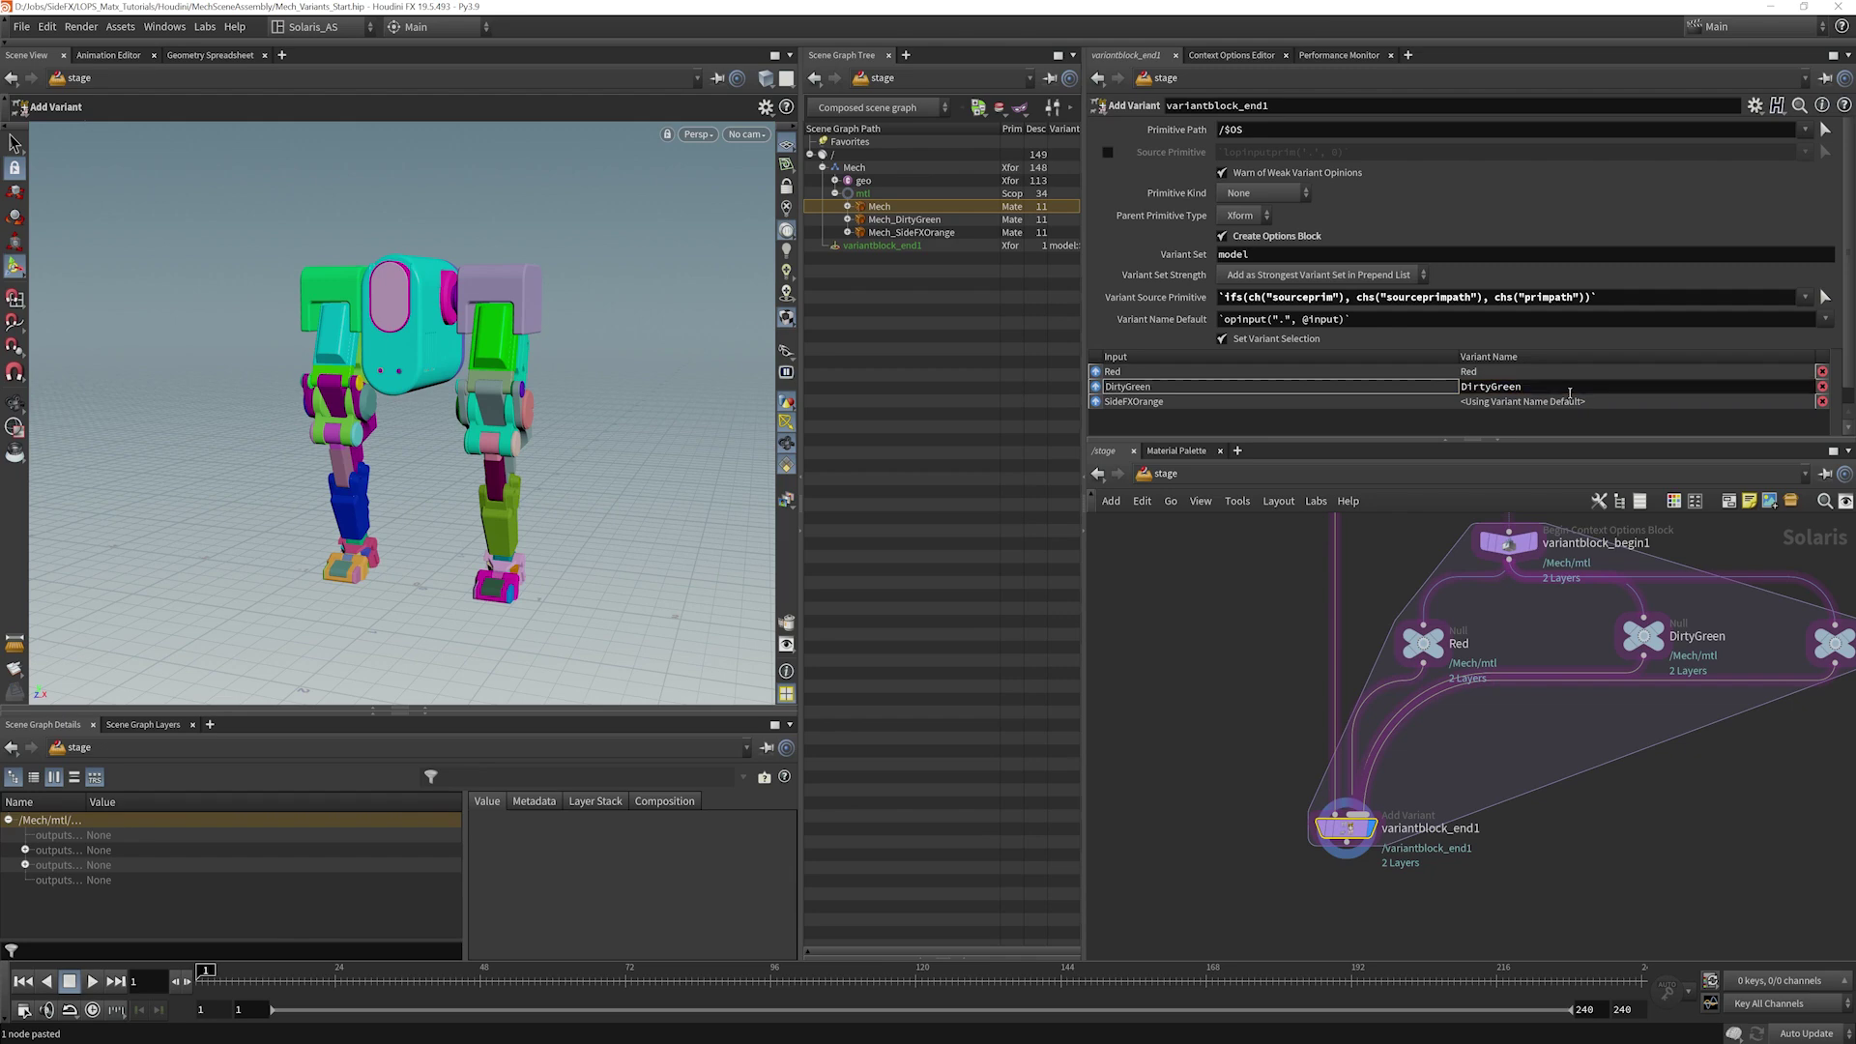
left_click(1533, 402)
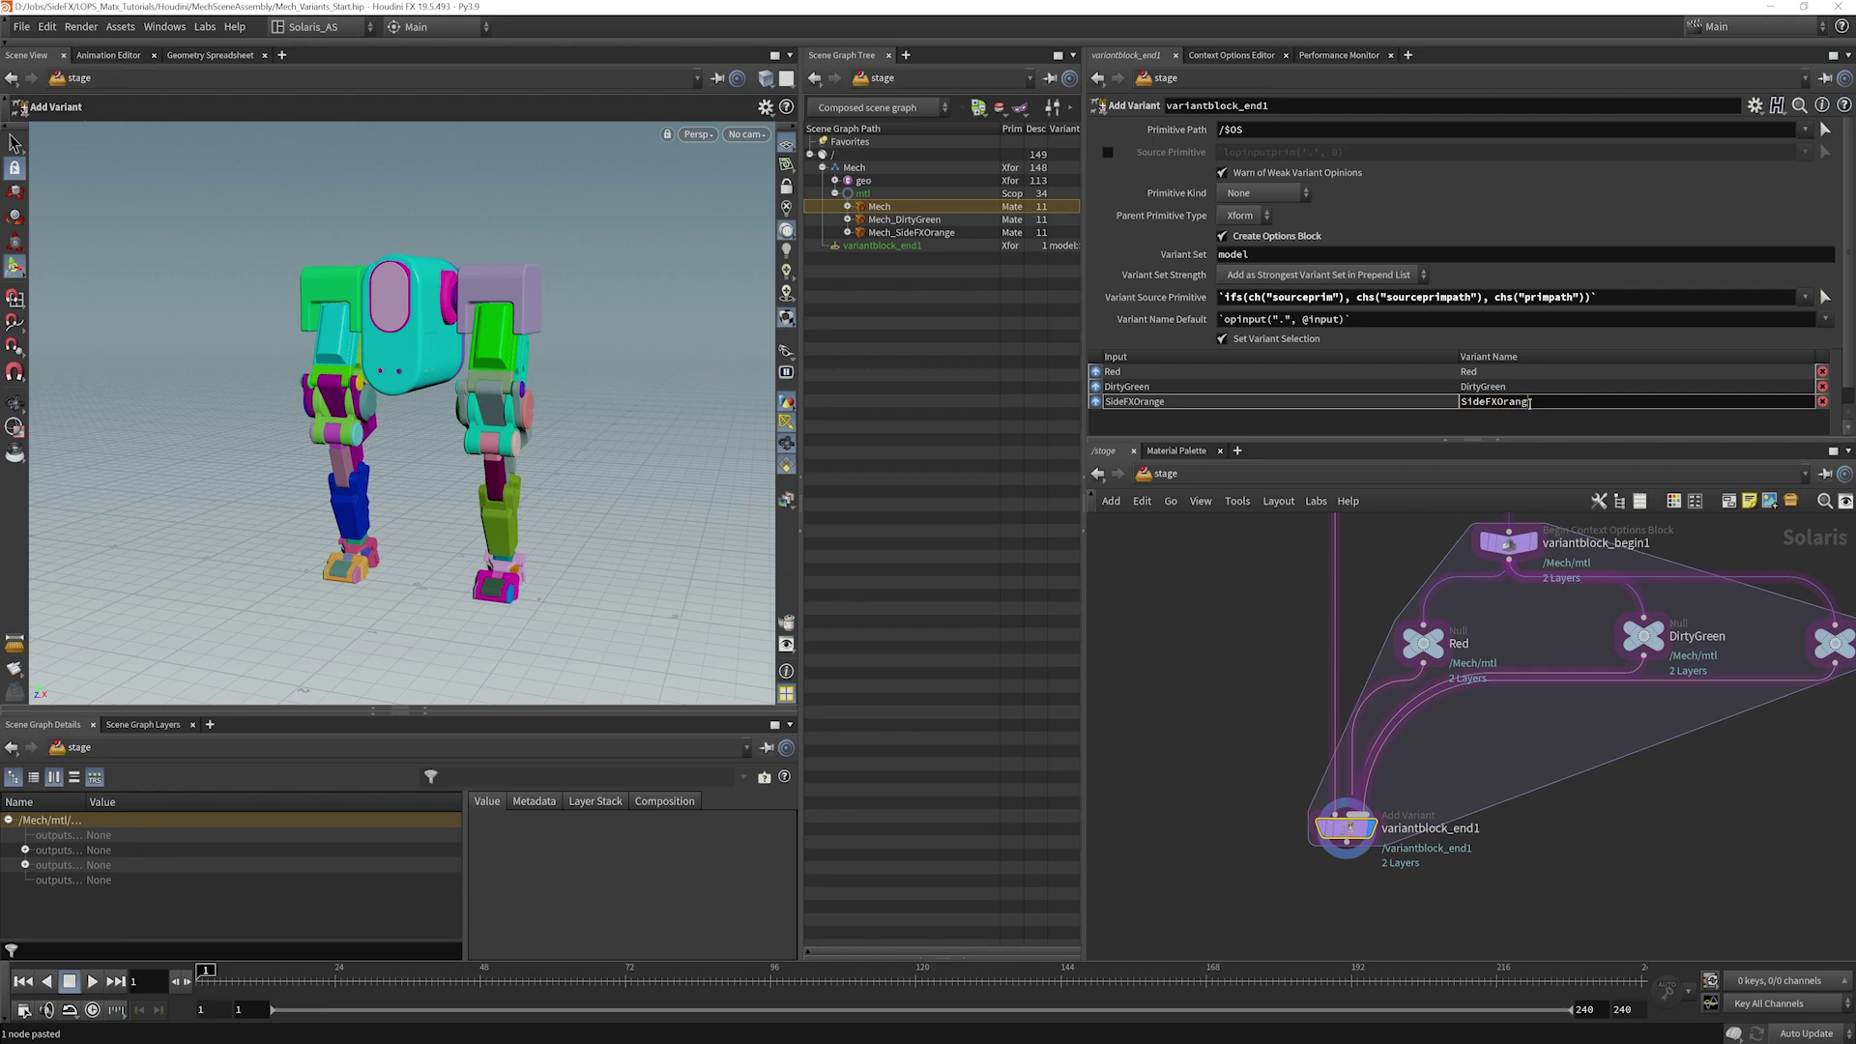
key("Return")
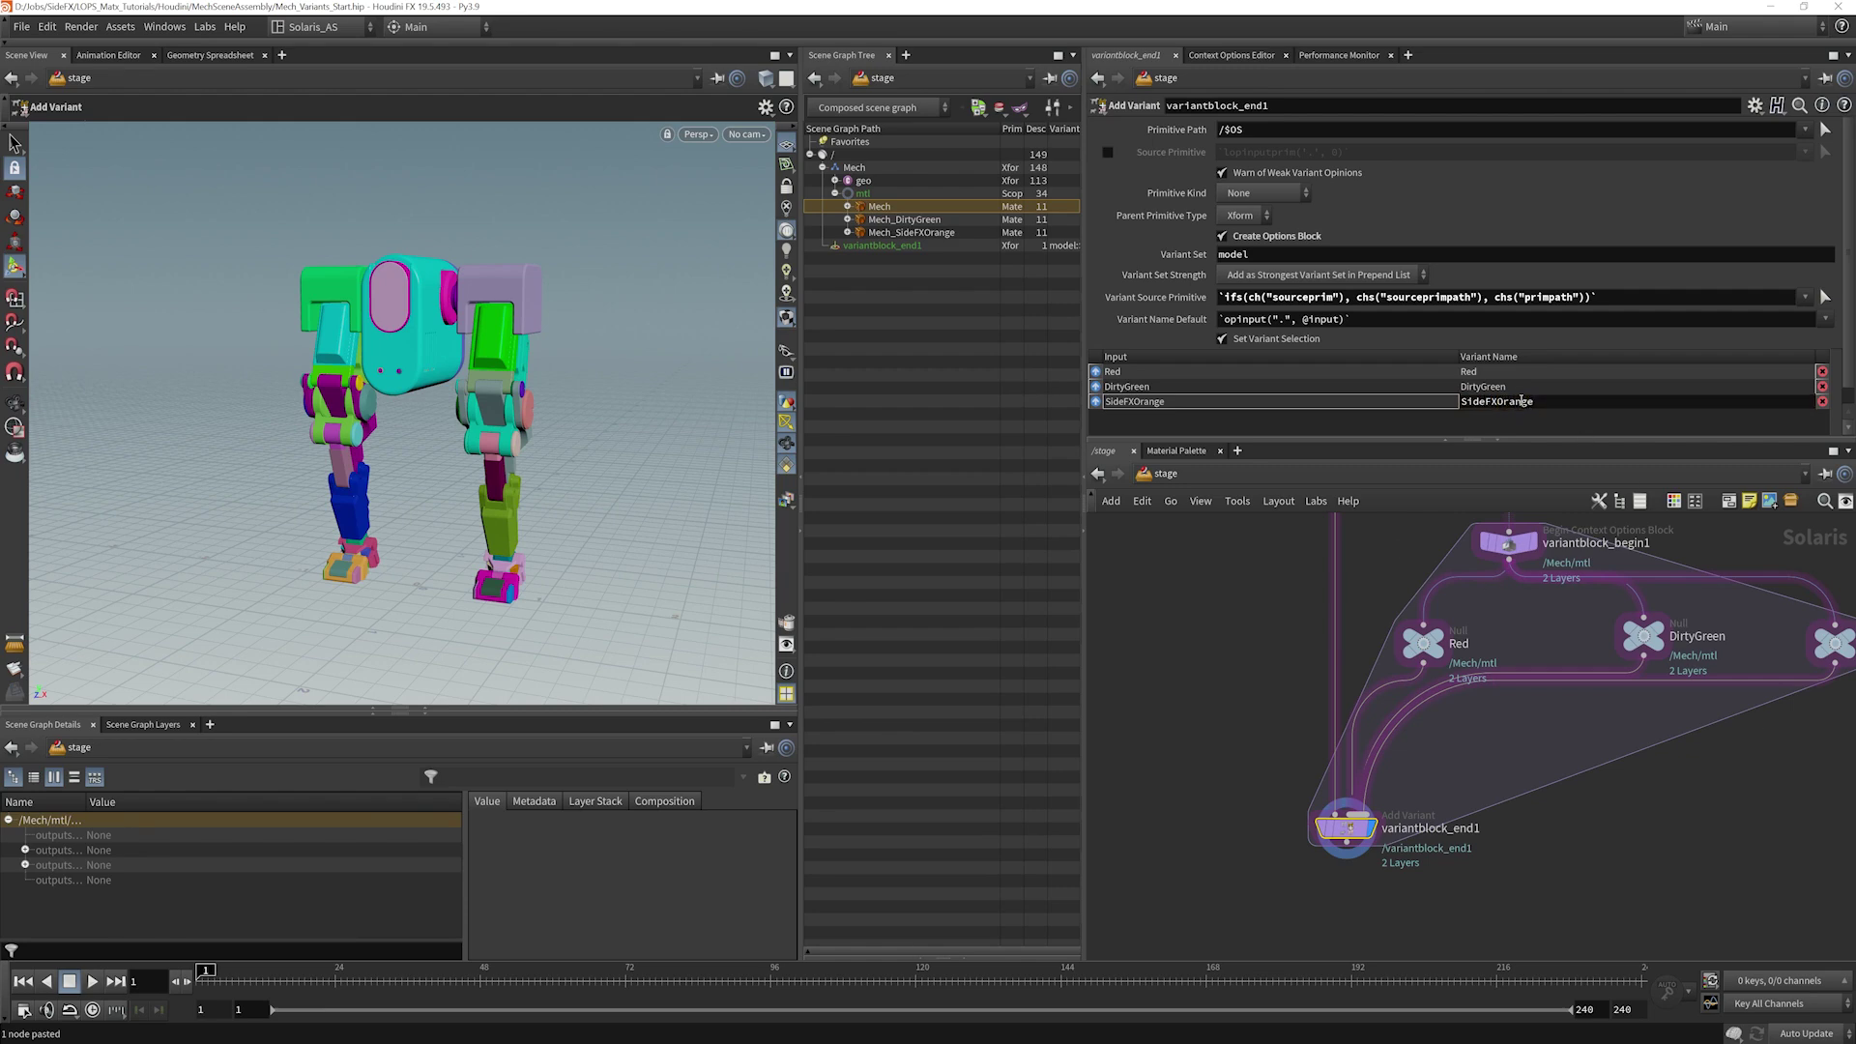
Step: Move variantblock_end1 and the three variant nulls downward to make room beneath variantblock_begin1
middle_click_drag(1688, 810, 1605, 817)
scroll(1585, 820, "down", 2)
left_click_drag(1341, 797, 1328, 879)
left_click_drag(1733, 646, 1764, 700)
left_click_drag(1580, 641, 1593, 673)
left_click_drag(1400, 646, 1403, 672)
middle_click_drag(1206, 654, 1226, 673)
Step: Insert an Assign Material node between variantblock_begin1 and the Red null
left_click(1273, 679)
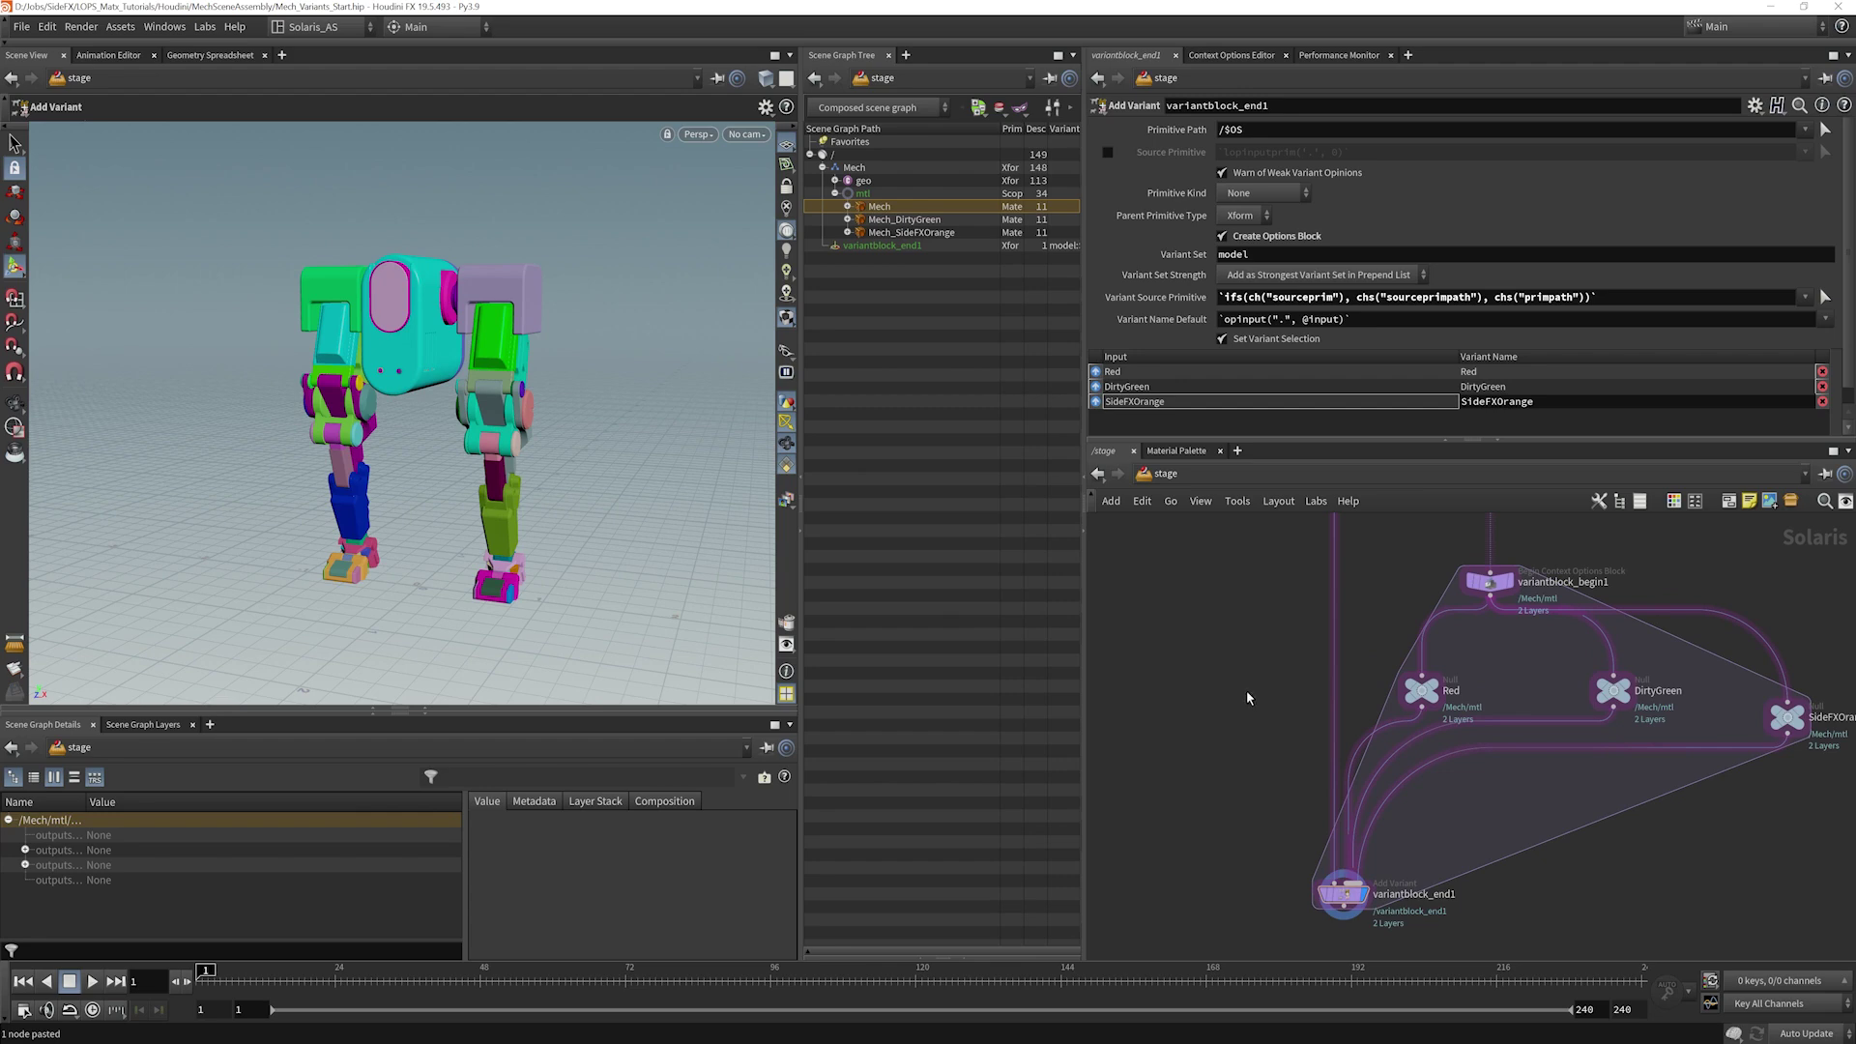
key("Tab")
type("assi")
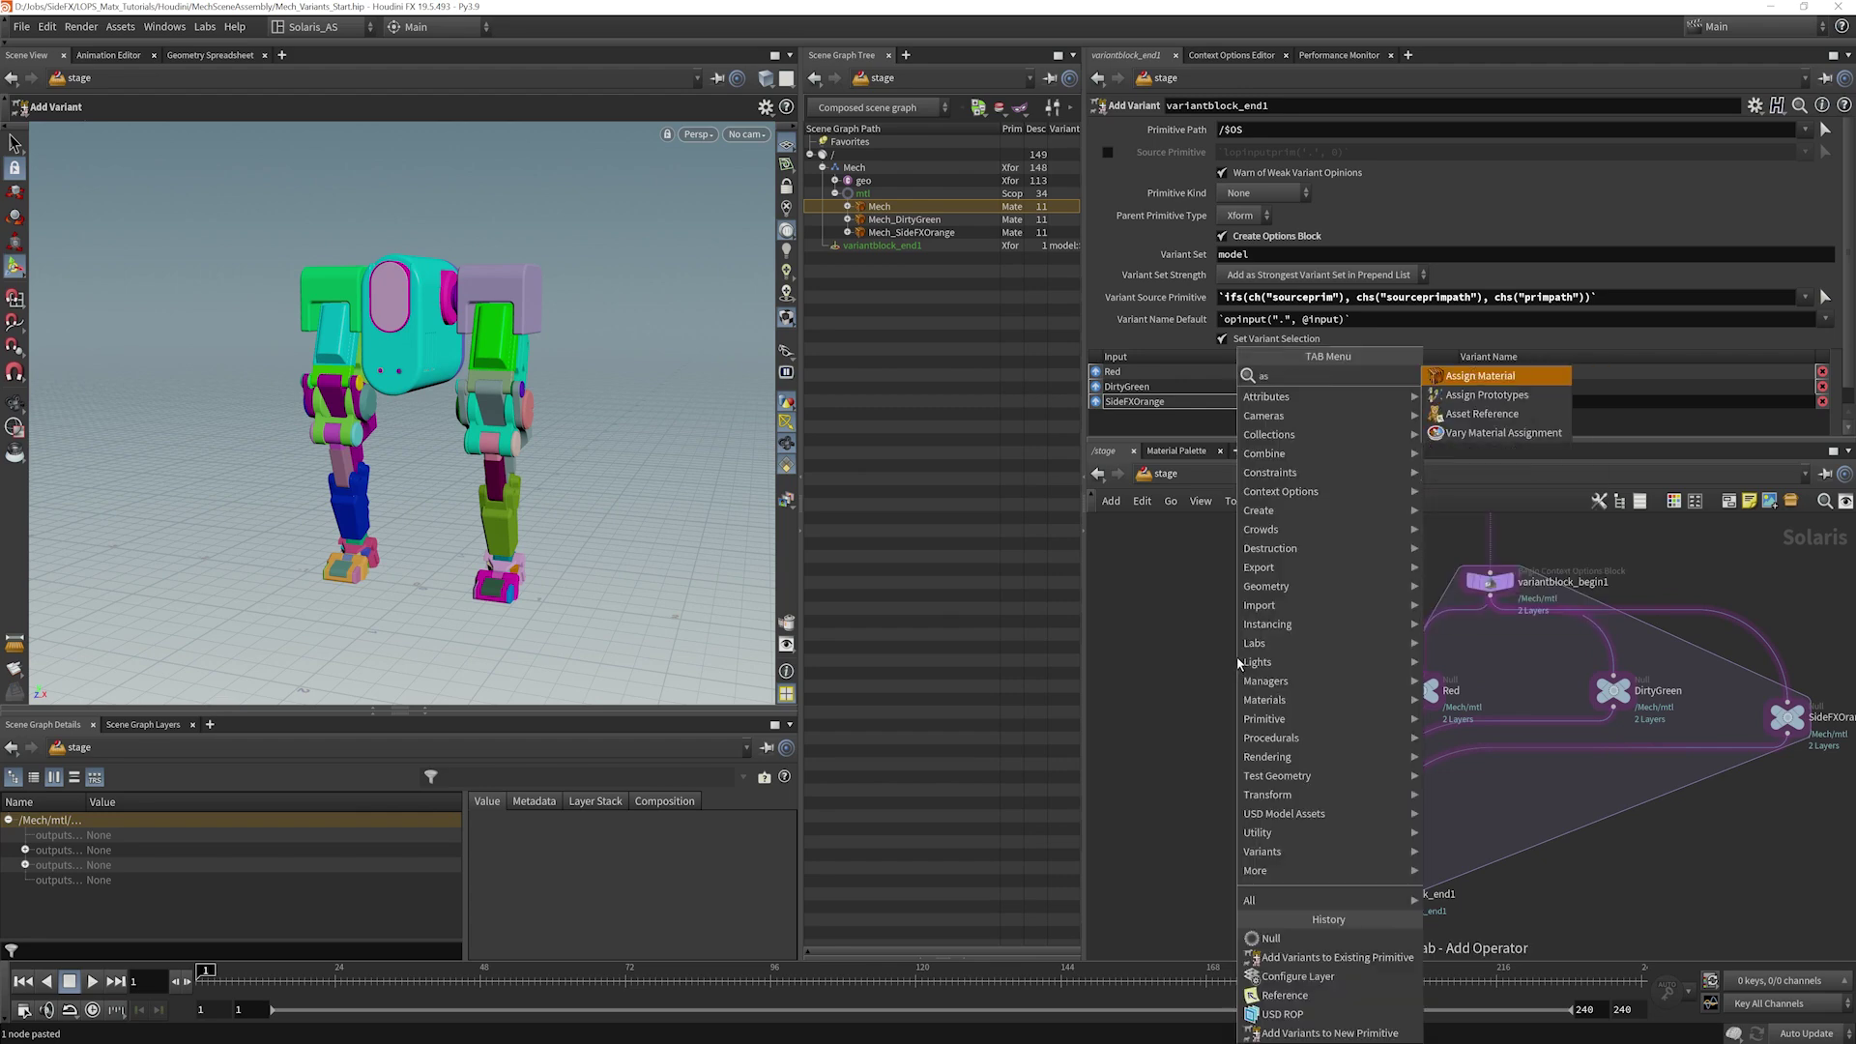
key("Return")
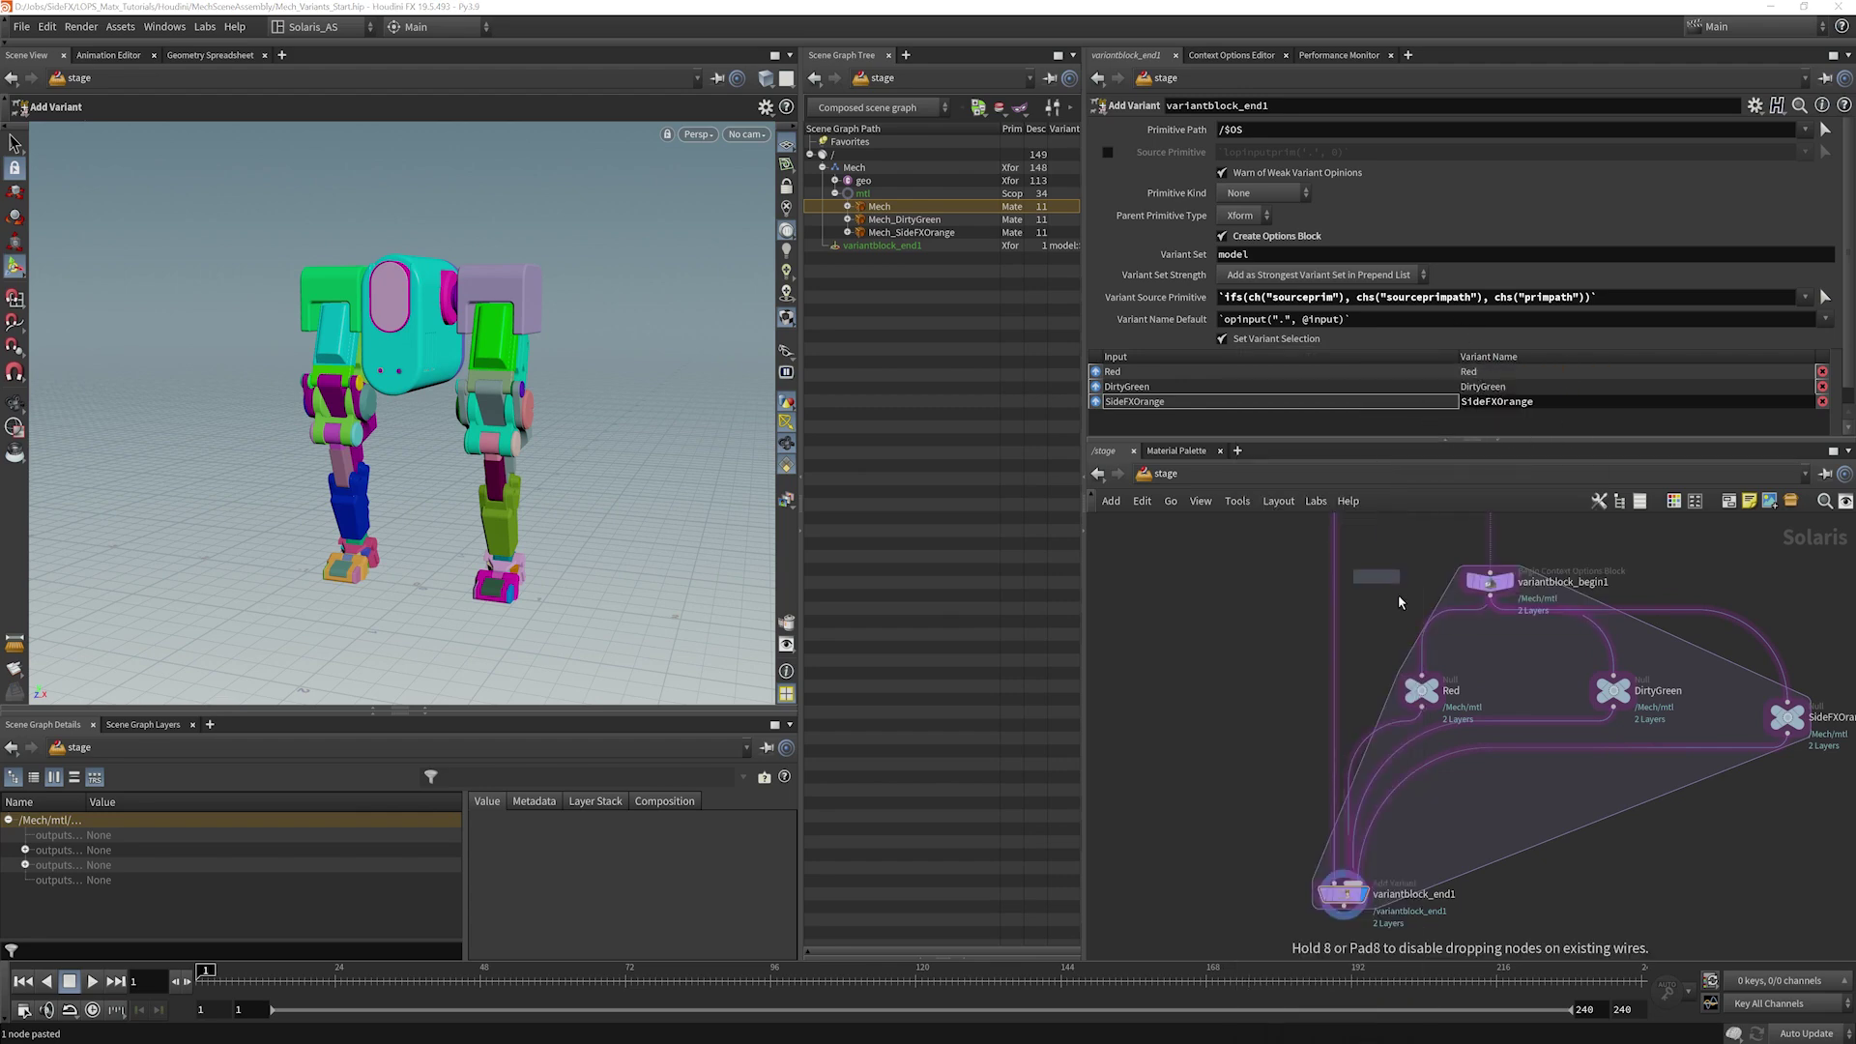
left_click(1457, 653)
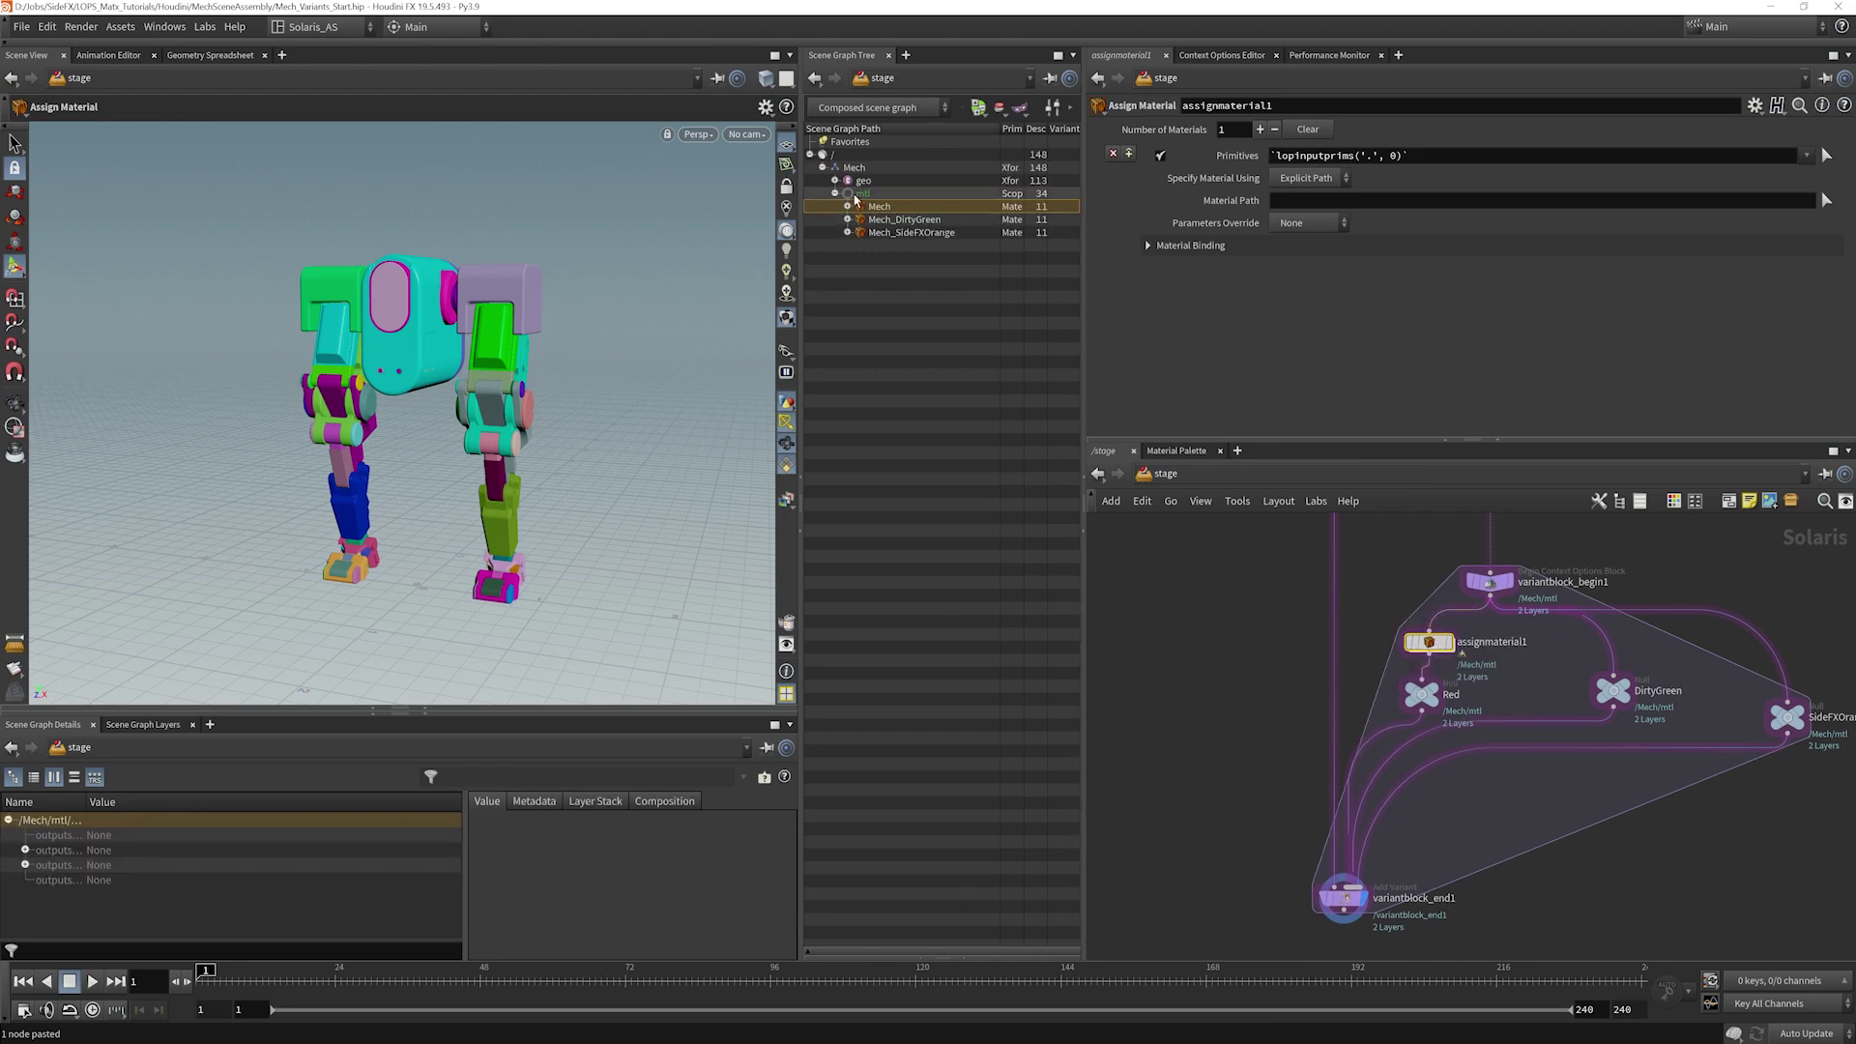
Step: Set assignmaterial1's primitives to /Mech/geo/* and its material path to /Mech/mtl/Mech
left_click(835, 180)
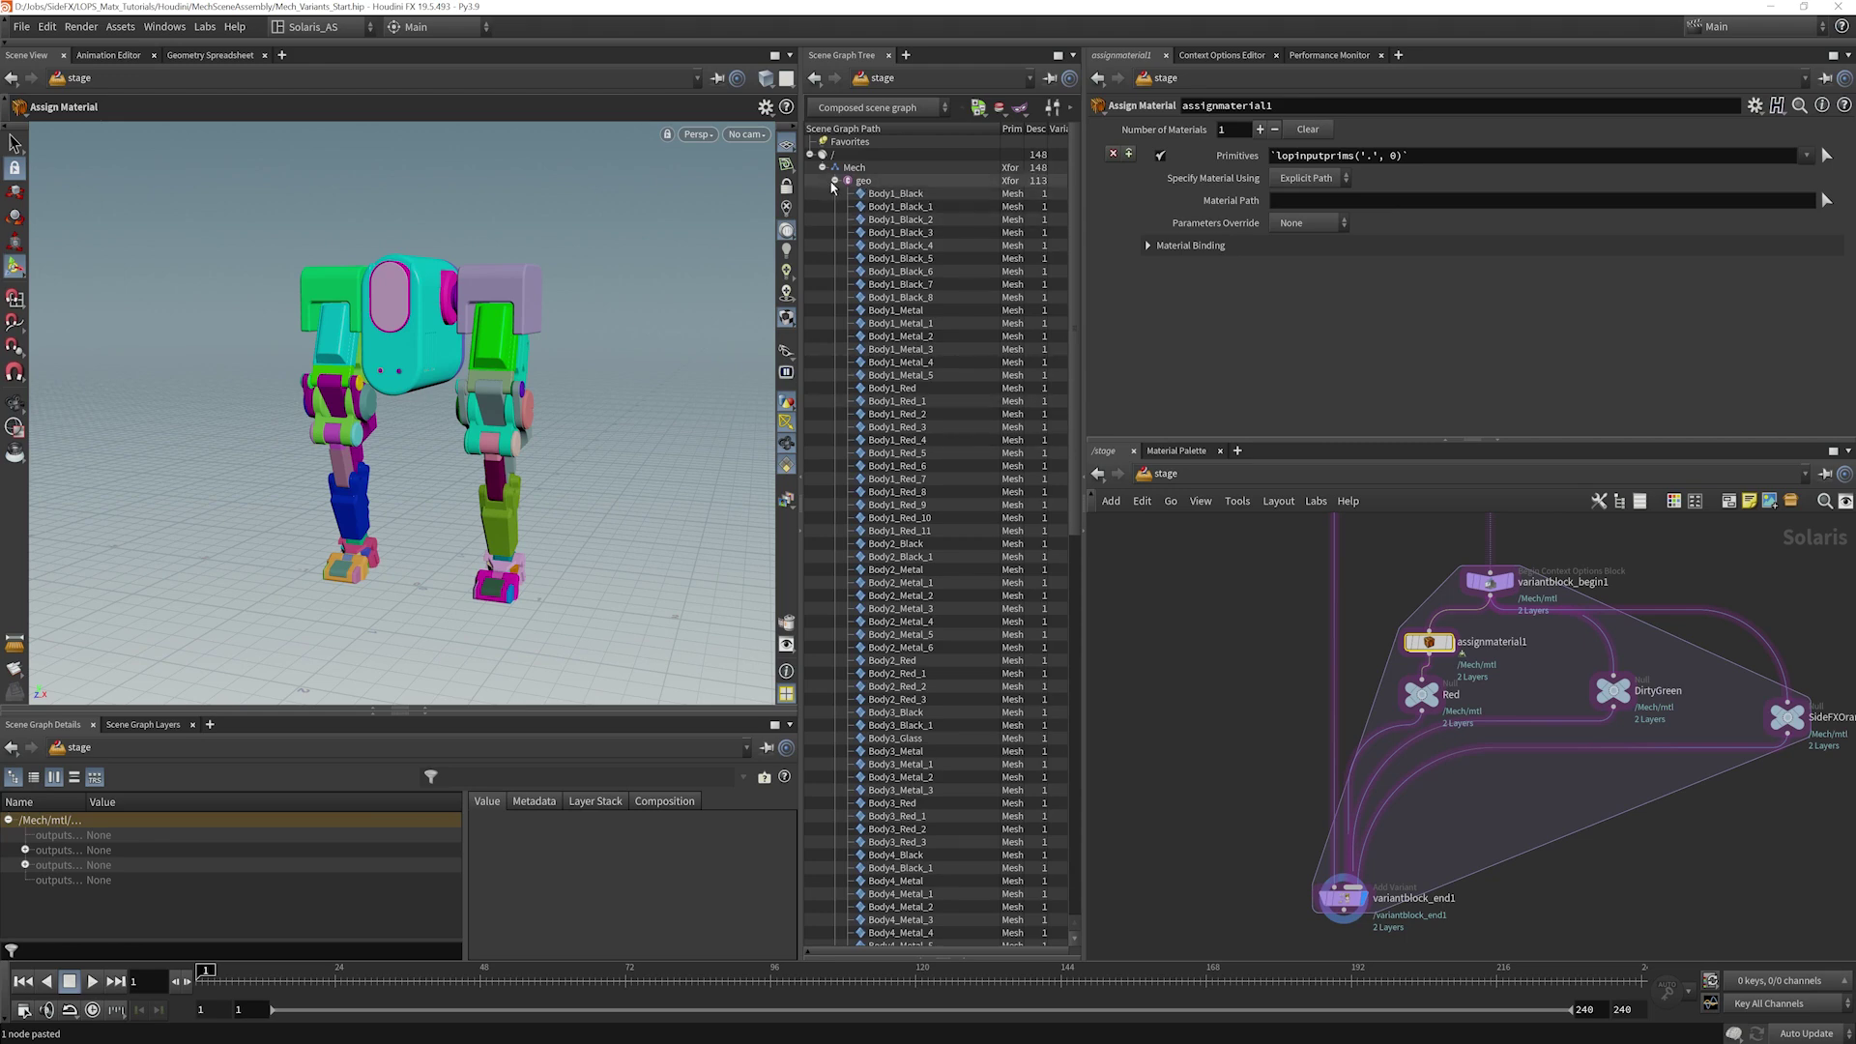
left_click(834, 181)
left_click_drag(863, 184, 1349, 157)
type("/*")
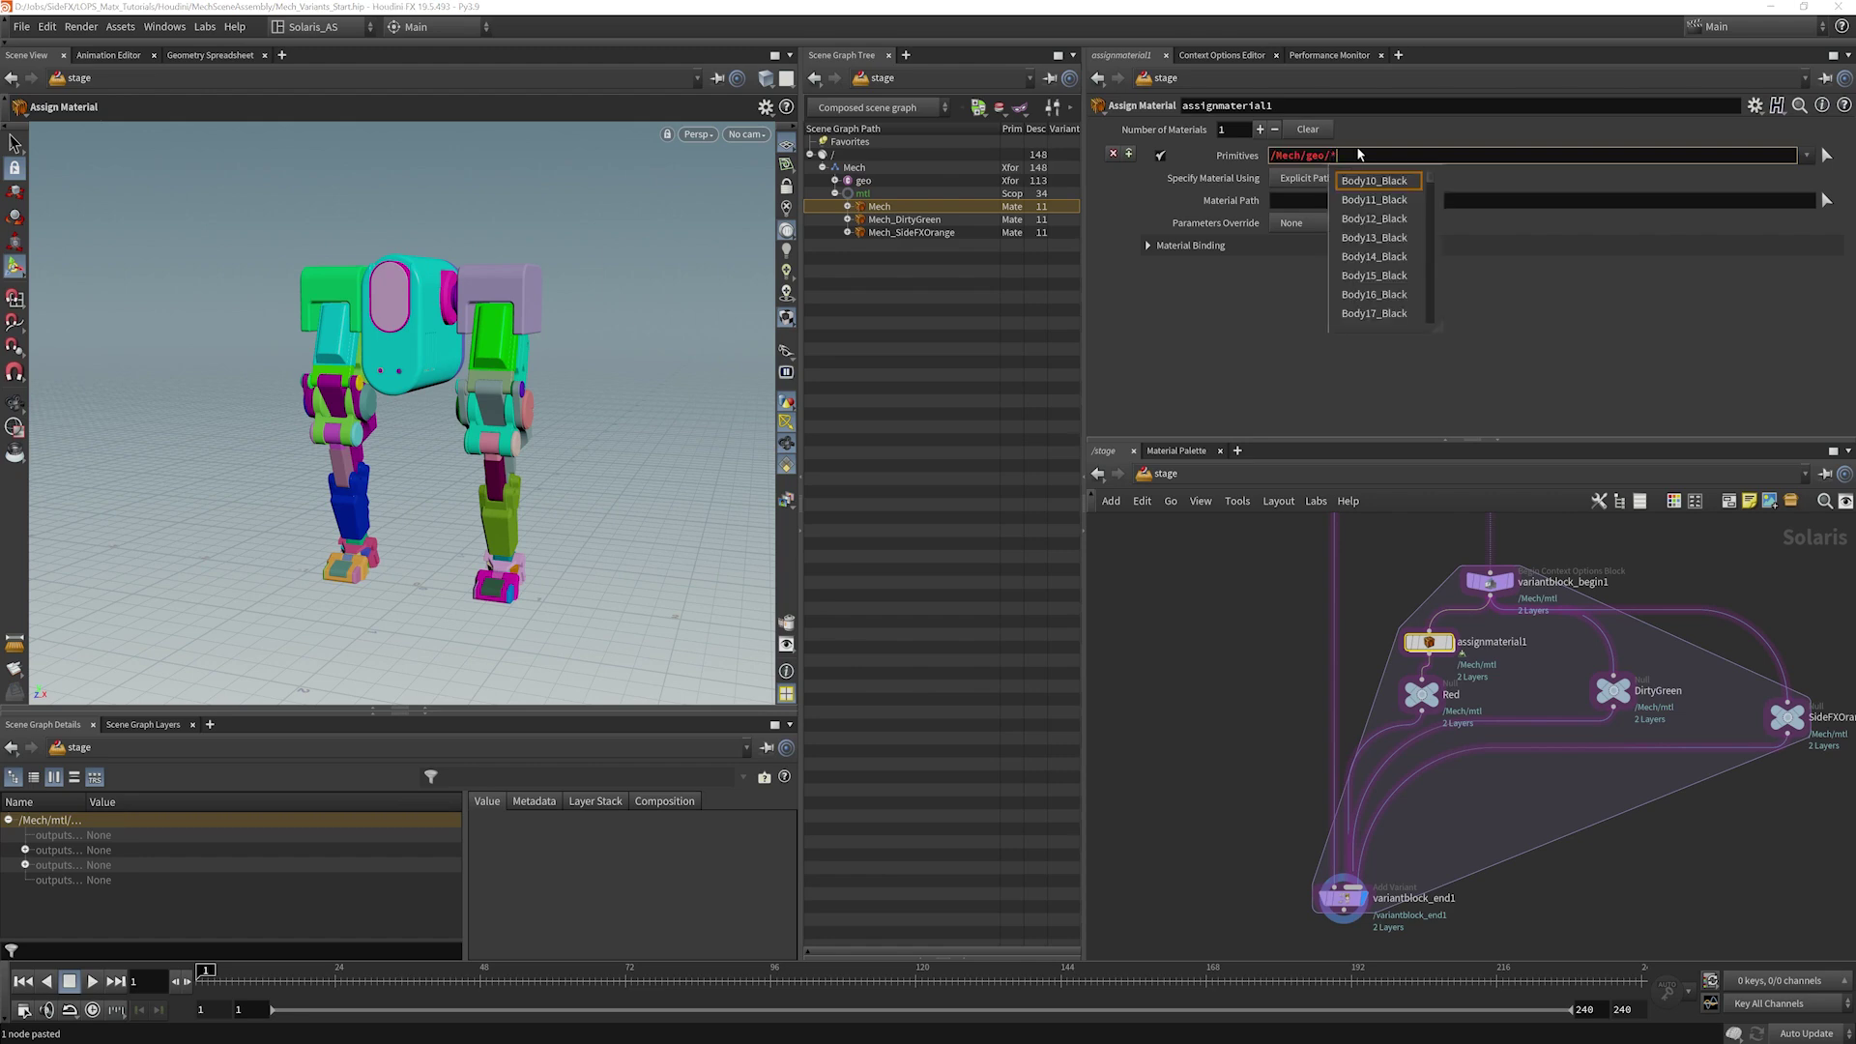
key("Return")
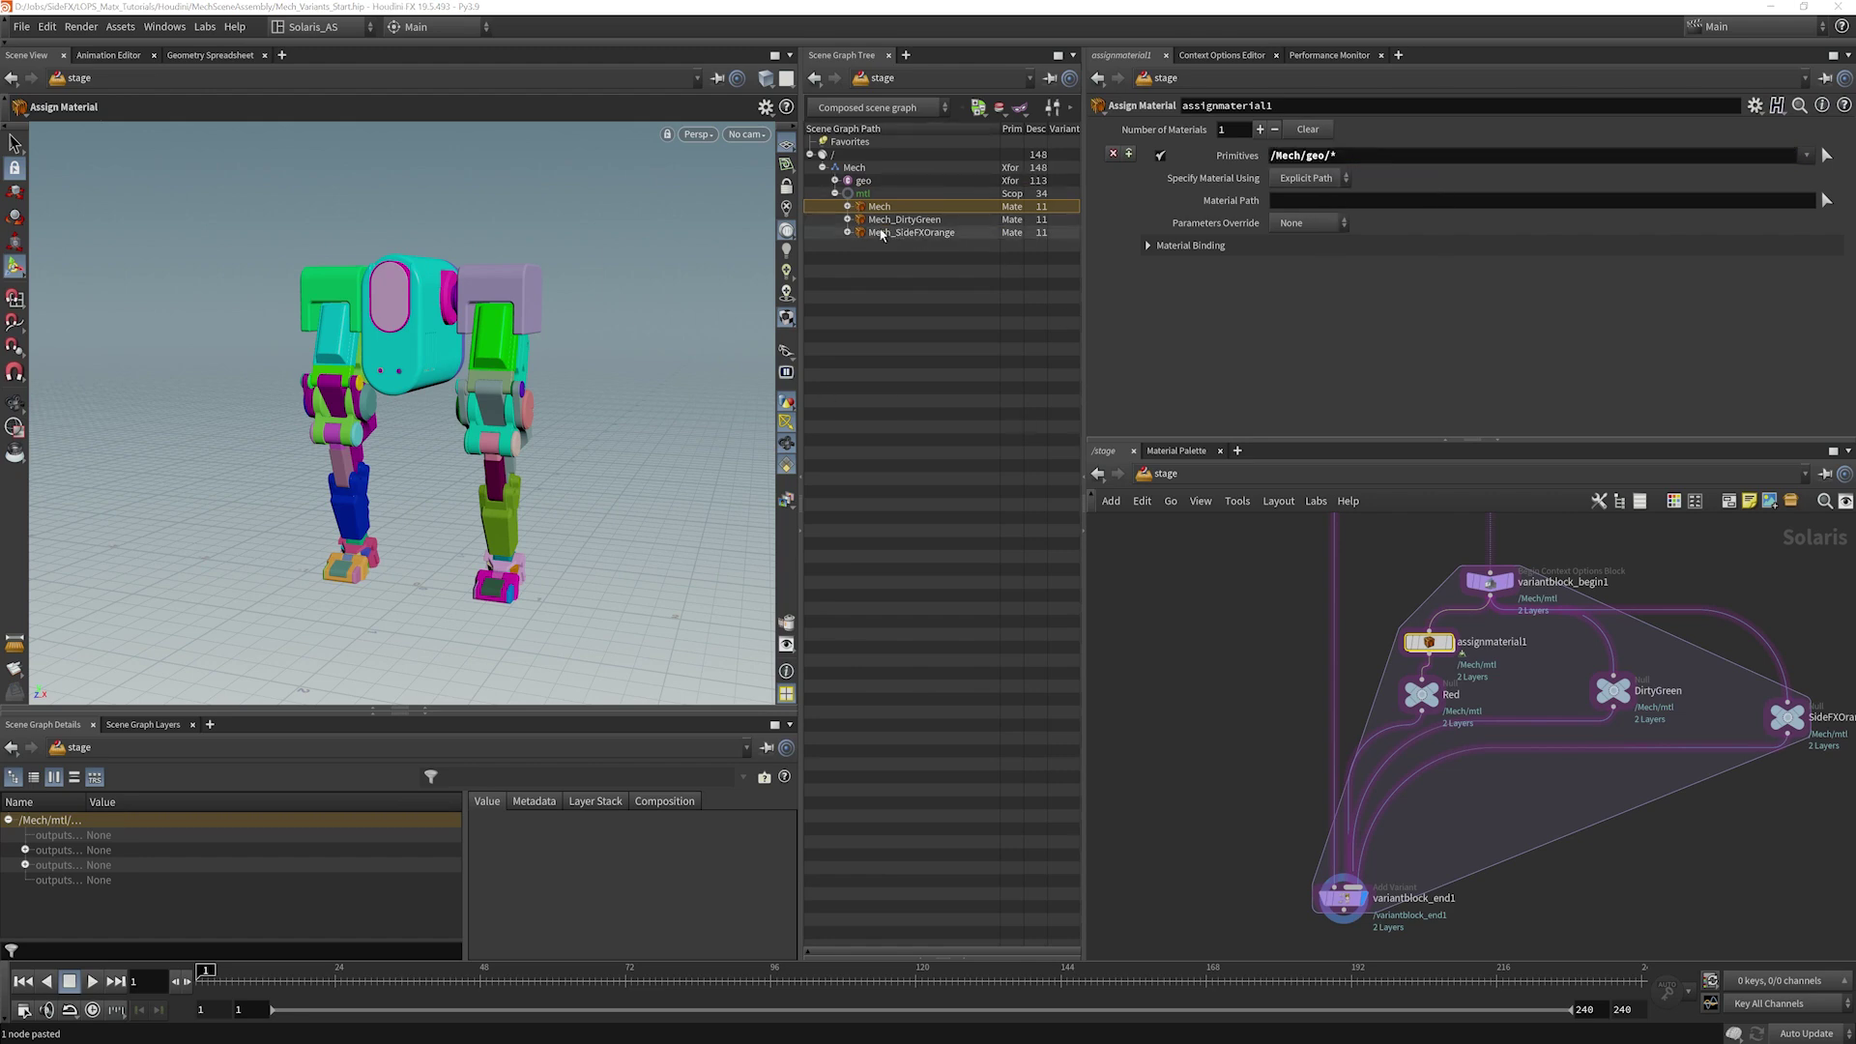
left_click_drag(879, 205, 1313, 204)
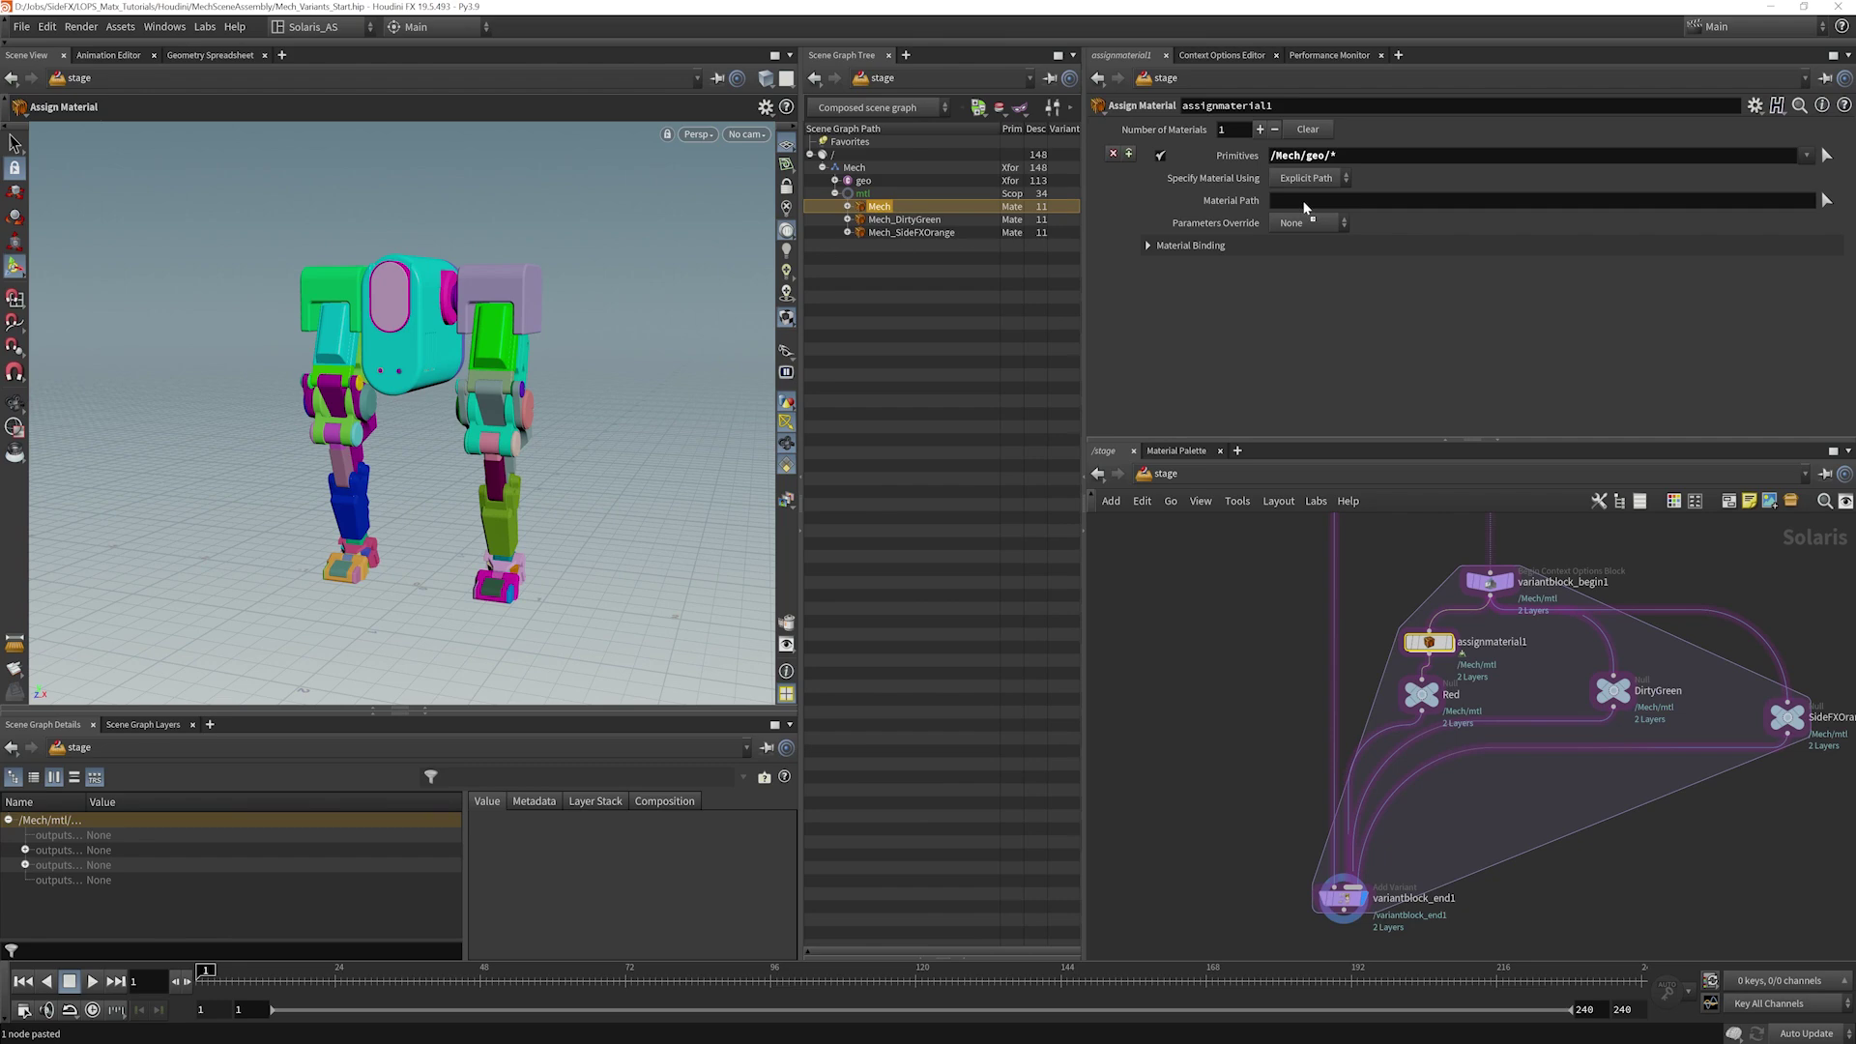
middle_click_drag(1515, 859, 1522, 852)
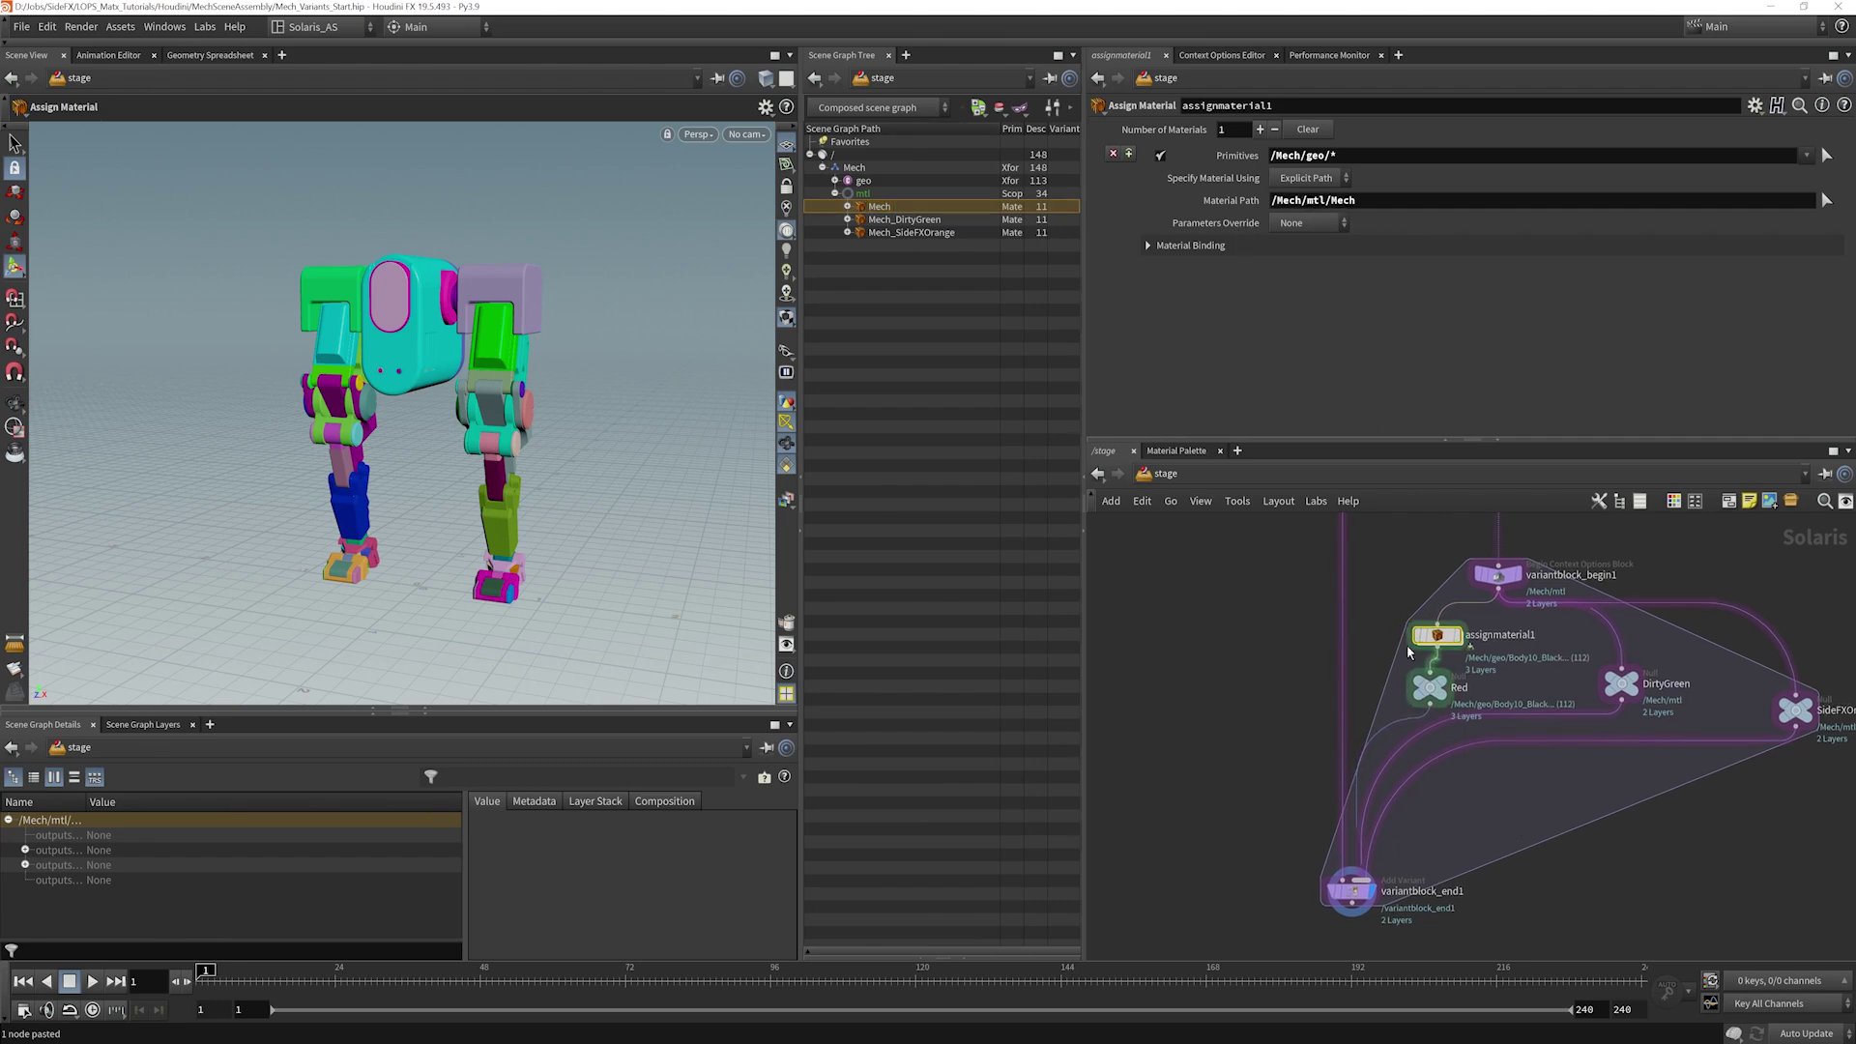
Step: Display the output of the Red null and of the DirtyGreen null to compare them
middle_click_drag(1446, 682, 1401, 679)
left_click(1402, 681)
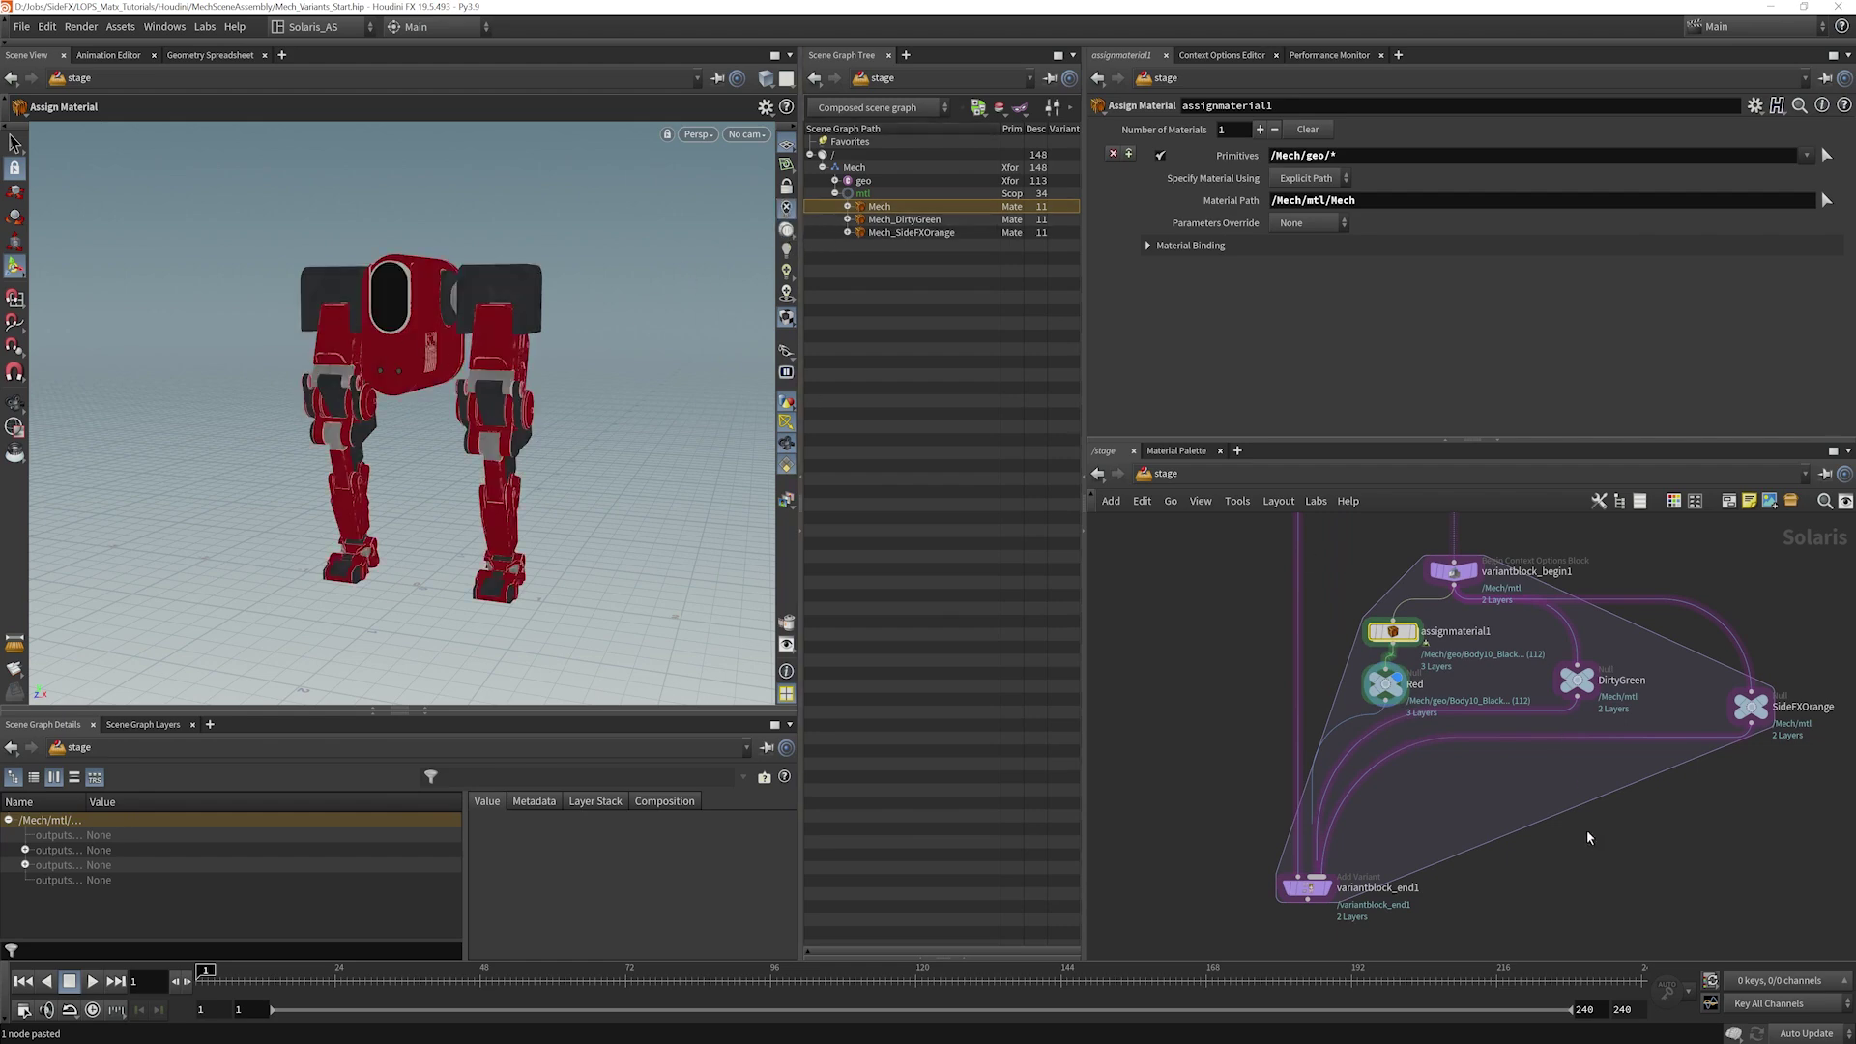
middle_click_drag(1579, 815, 1556, 772)
left_click(1562, 654)
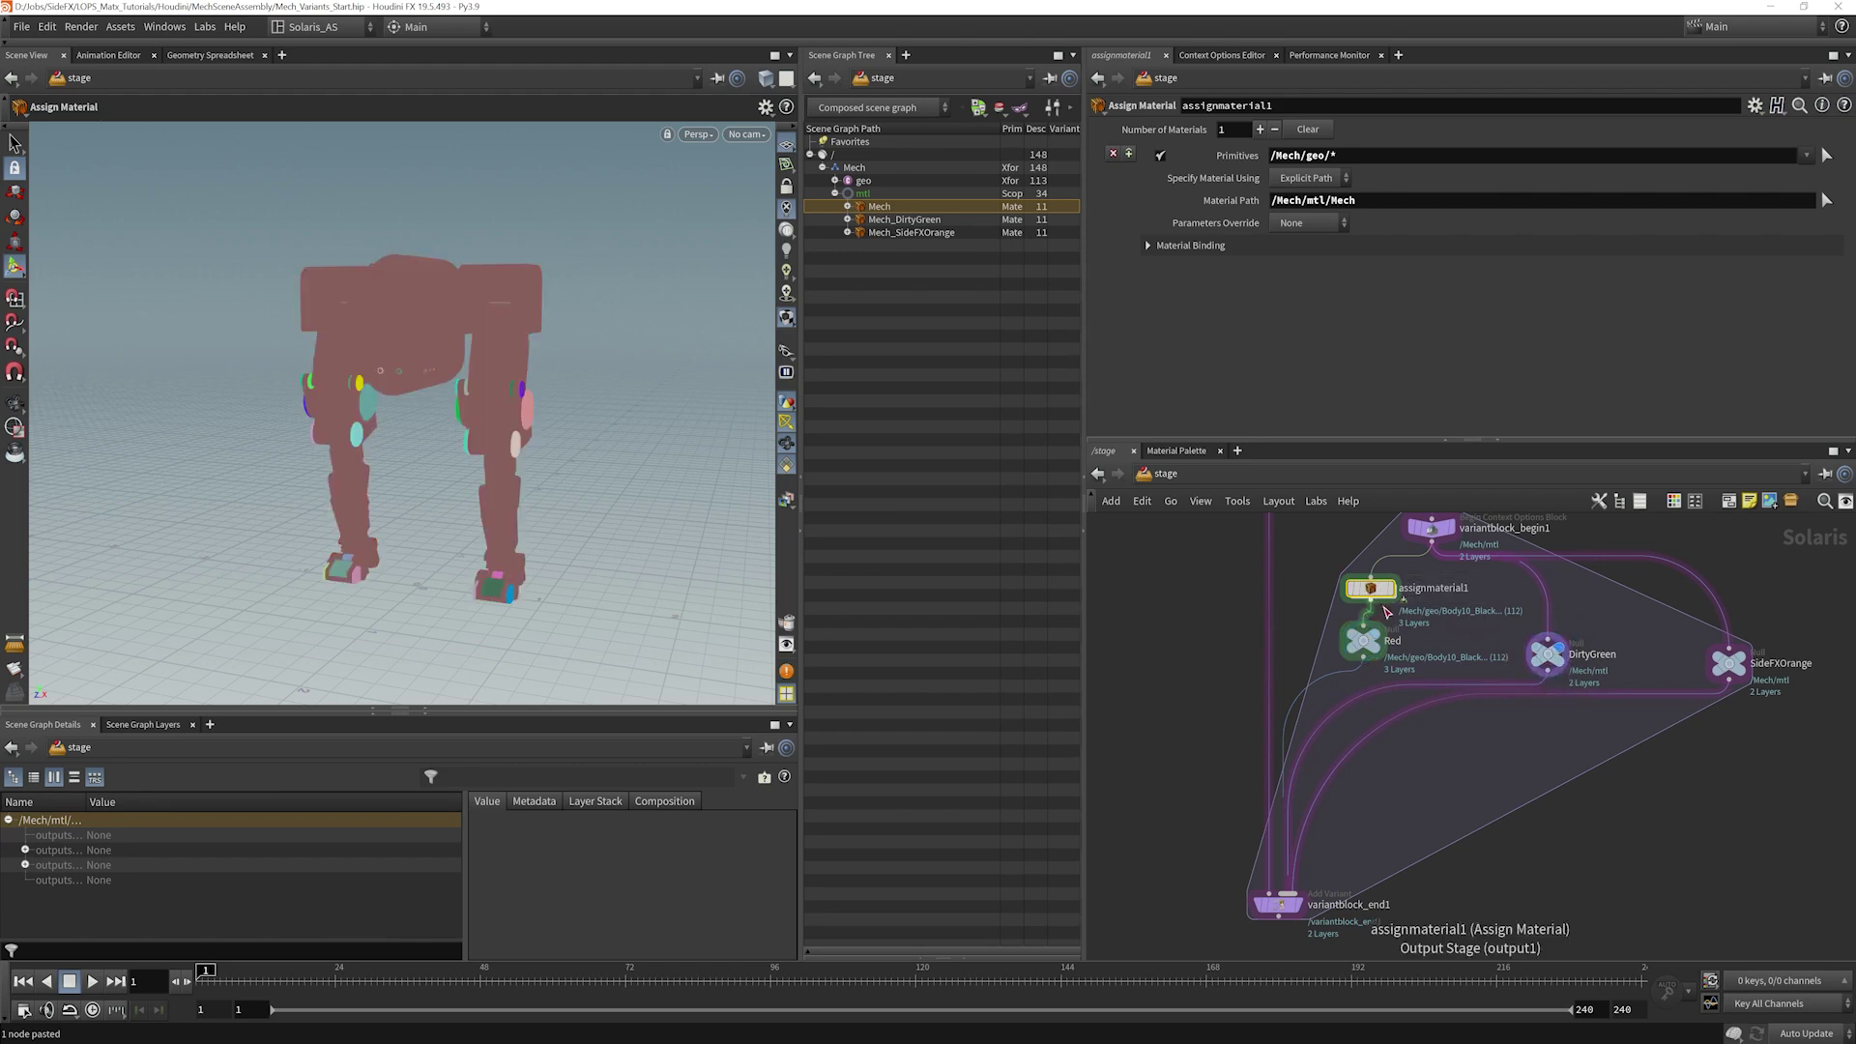
Step: Insert a copy of assignmaterial1 before the DirtyGreen null and set its material path to /Mech/mtl/Mech_DirtyGreen
key("ctrl+v")
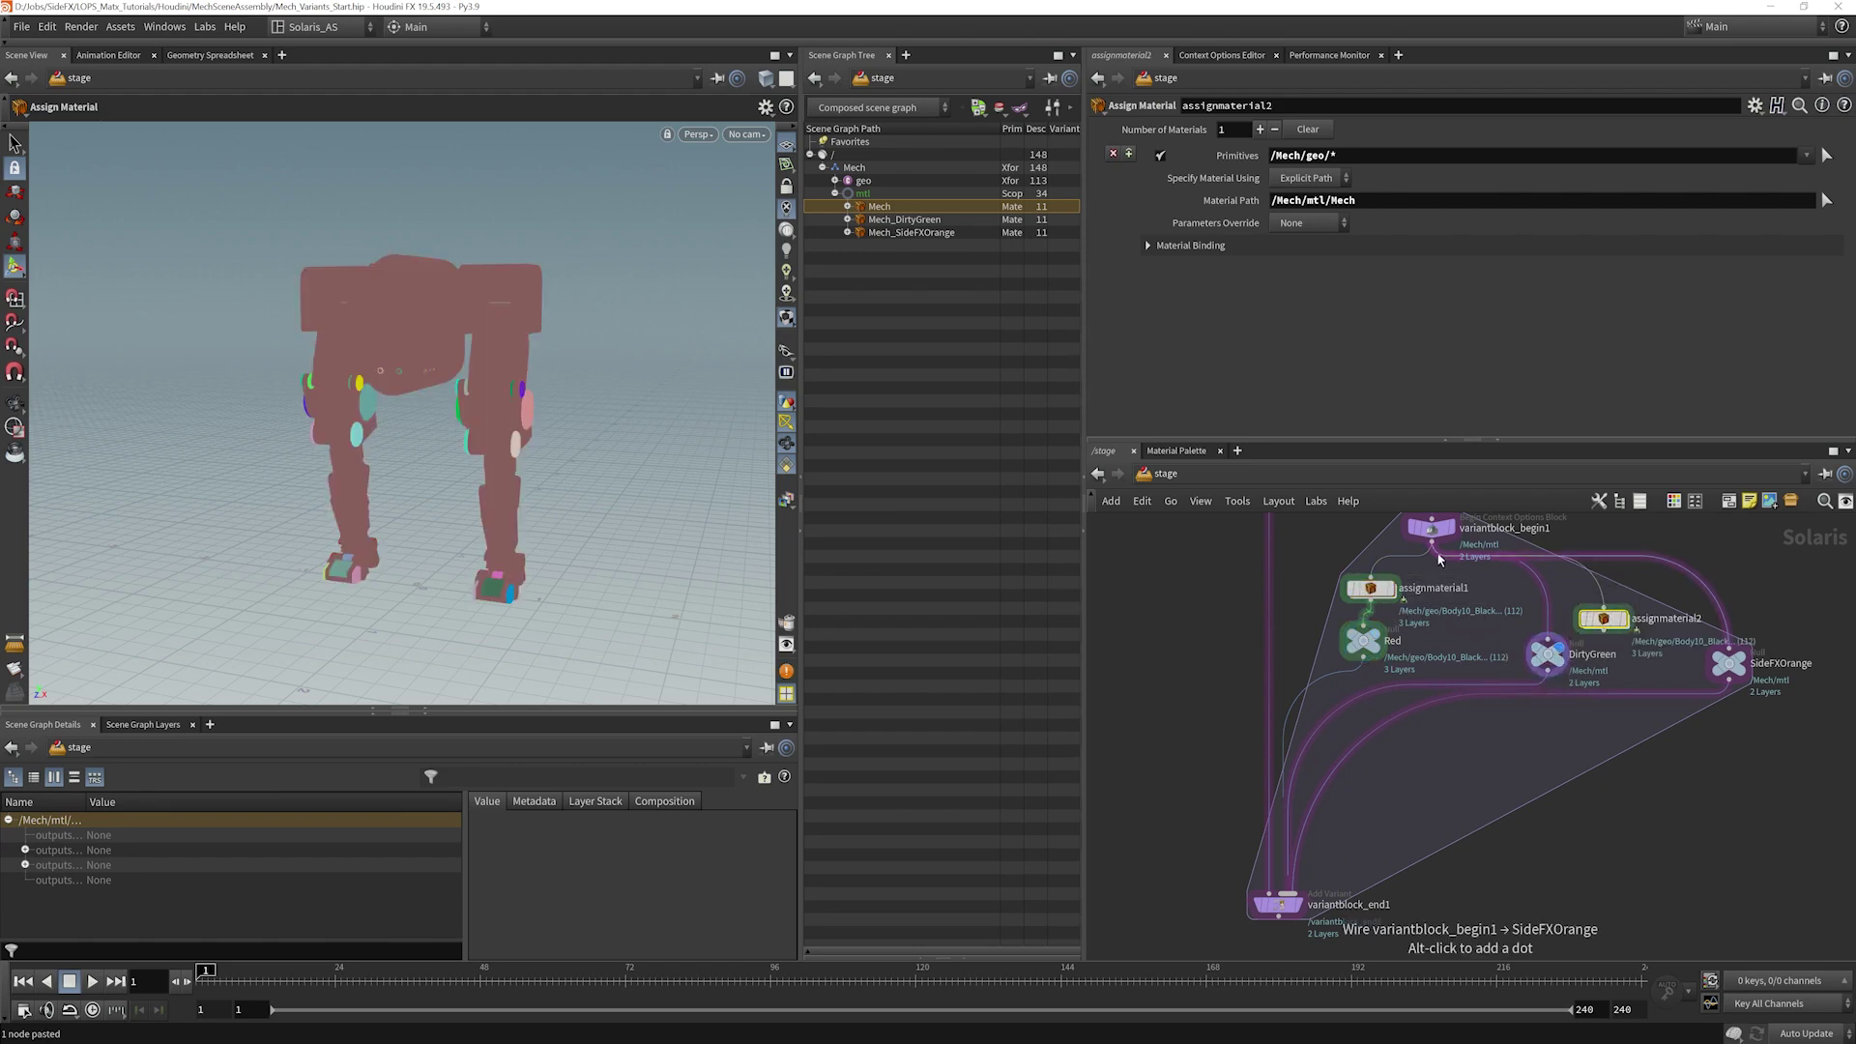
left_click_drag(1603, 619, 1545, 608)
mouse_move(1550, 660)
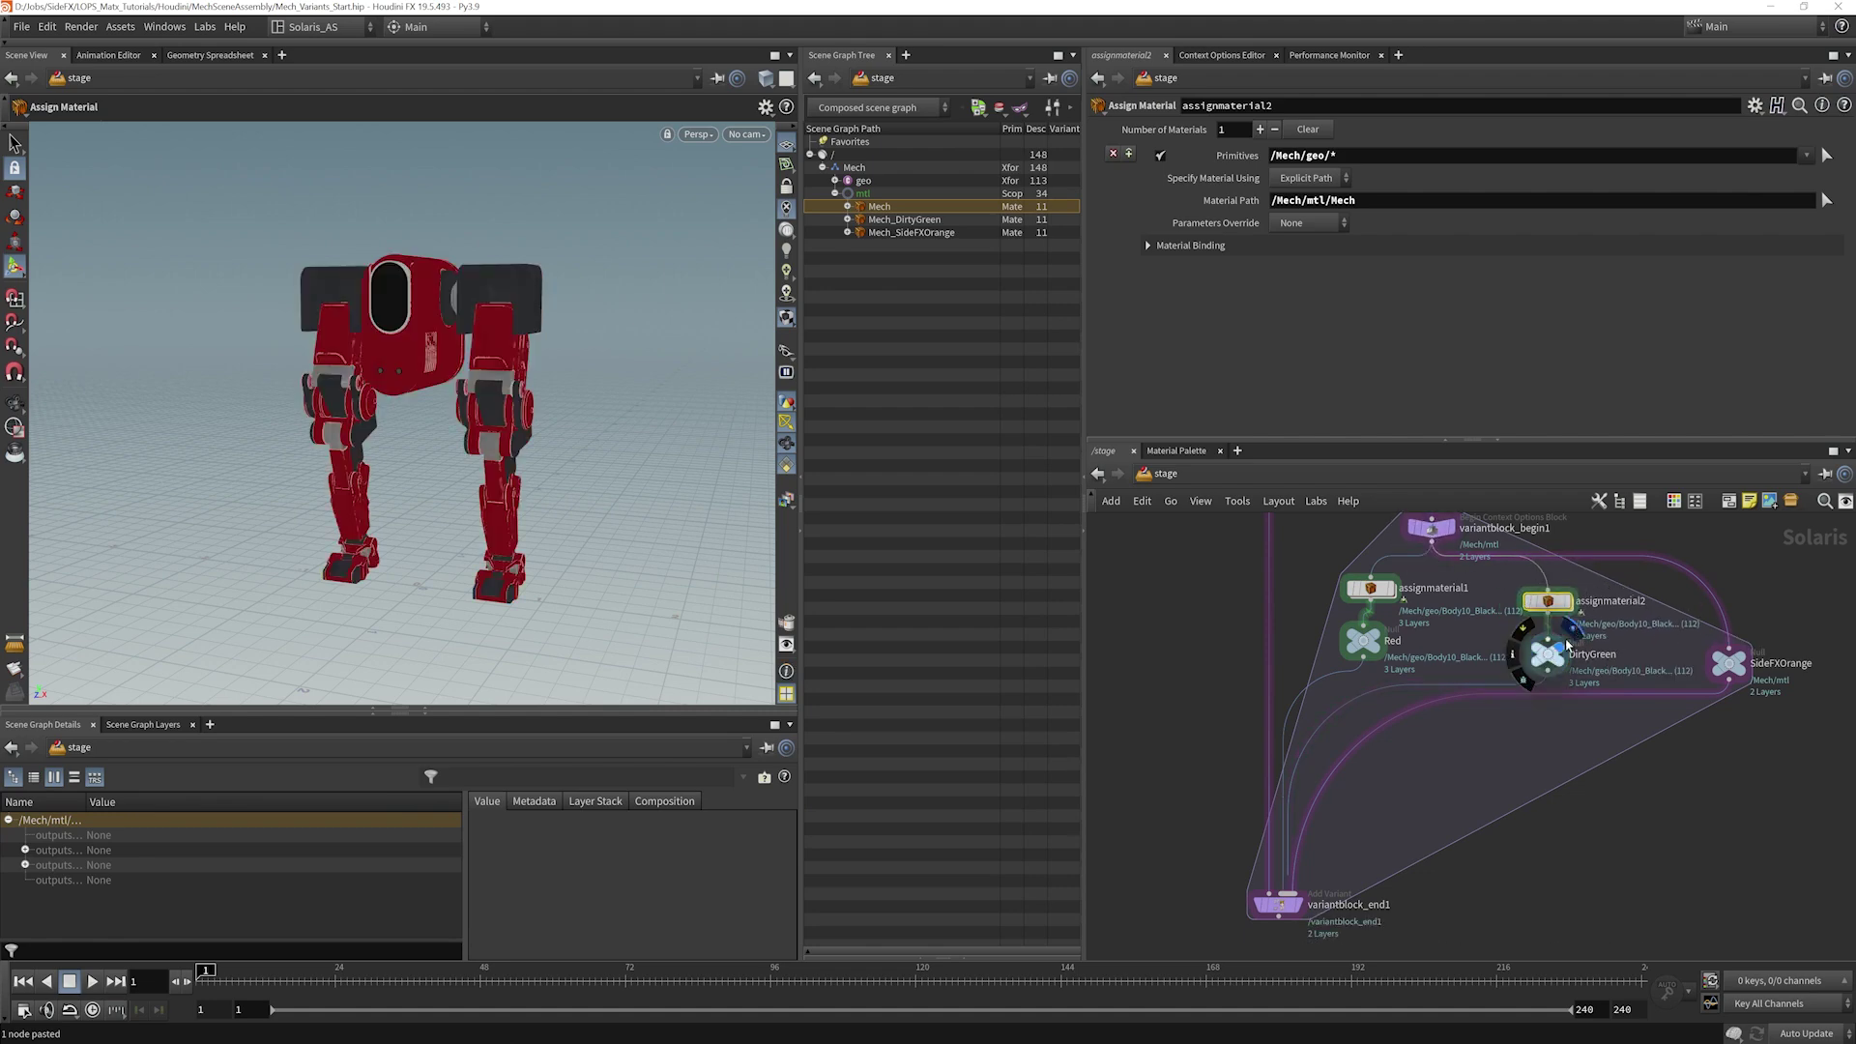
left_click_drag(907, 222, 1385, 206)
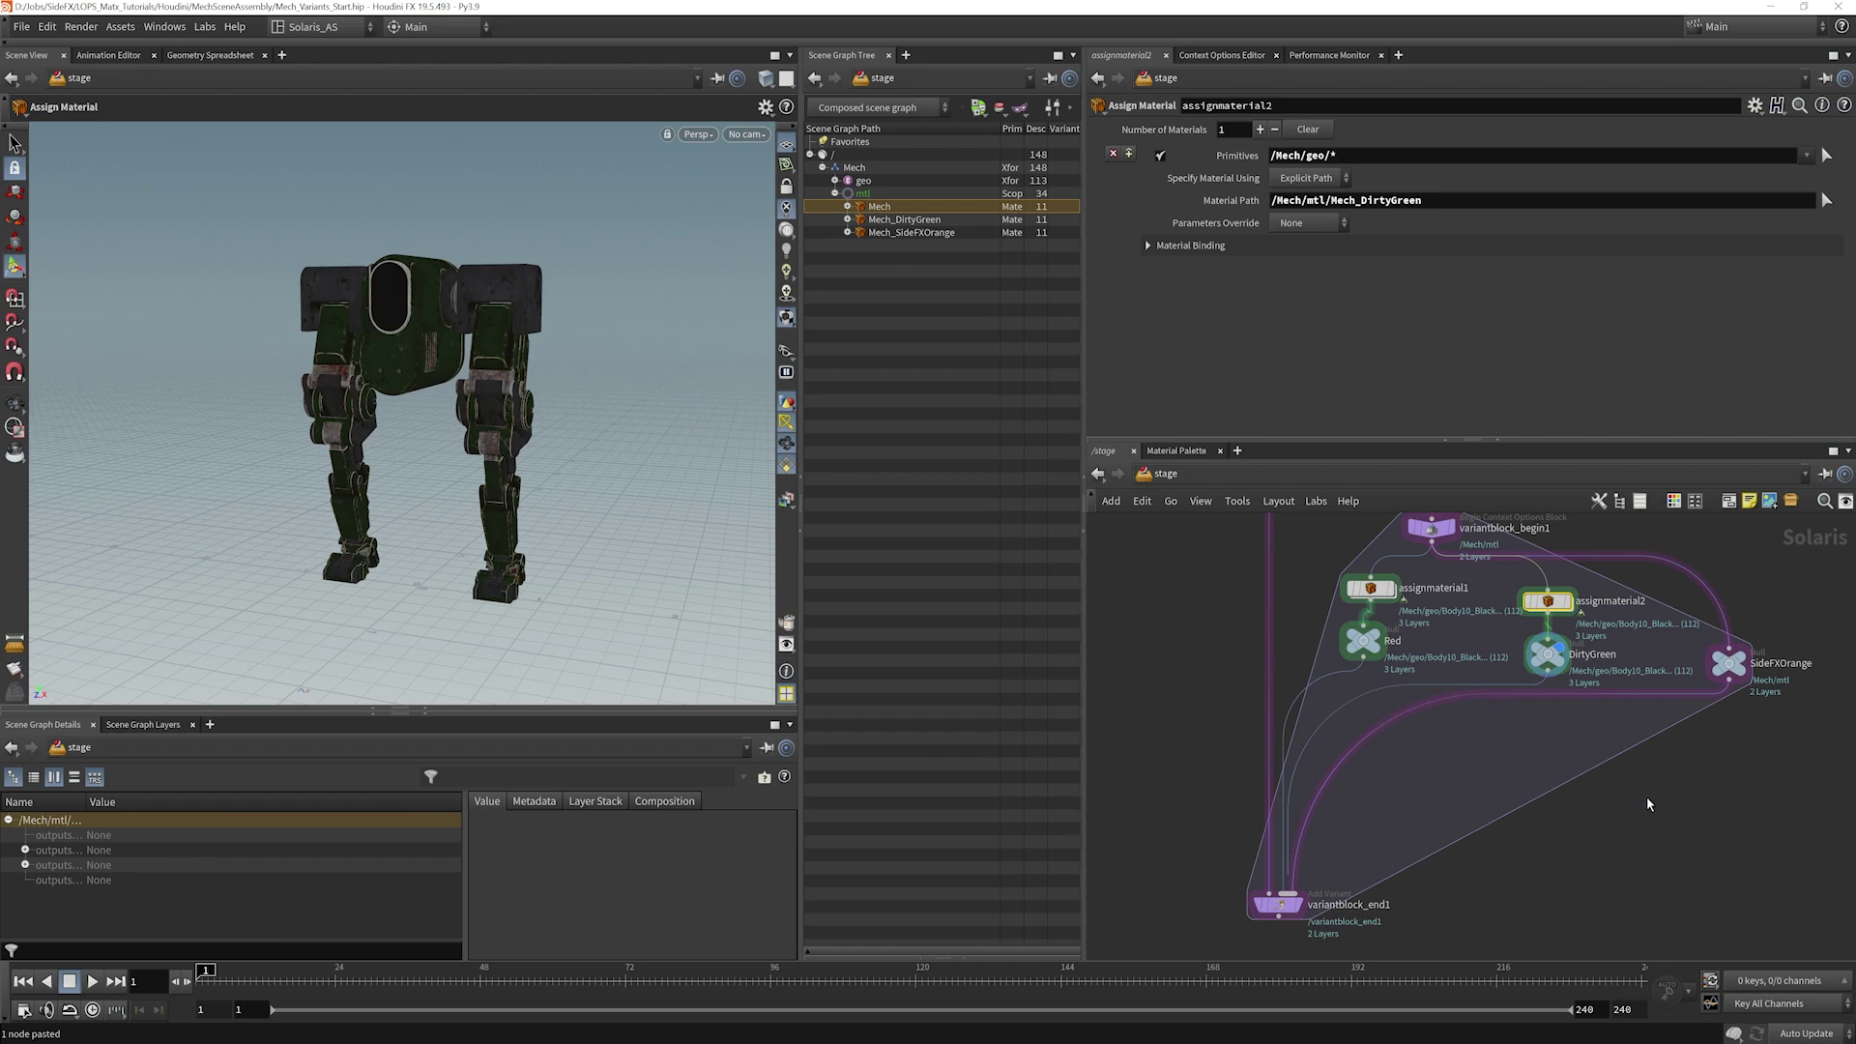
Step: Insert a copy of assignmaterial2 before the SideFXOrange null and set its material path to /Mech/mtl/Mech_SideFXOrange
middle_click_drag(1639, 802, 1429, 778)
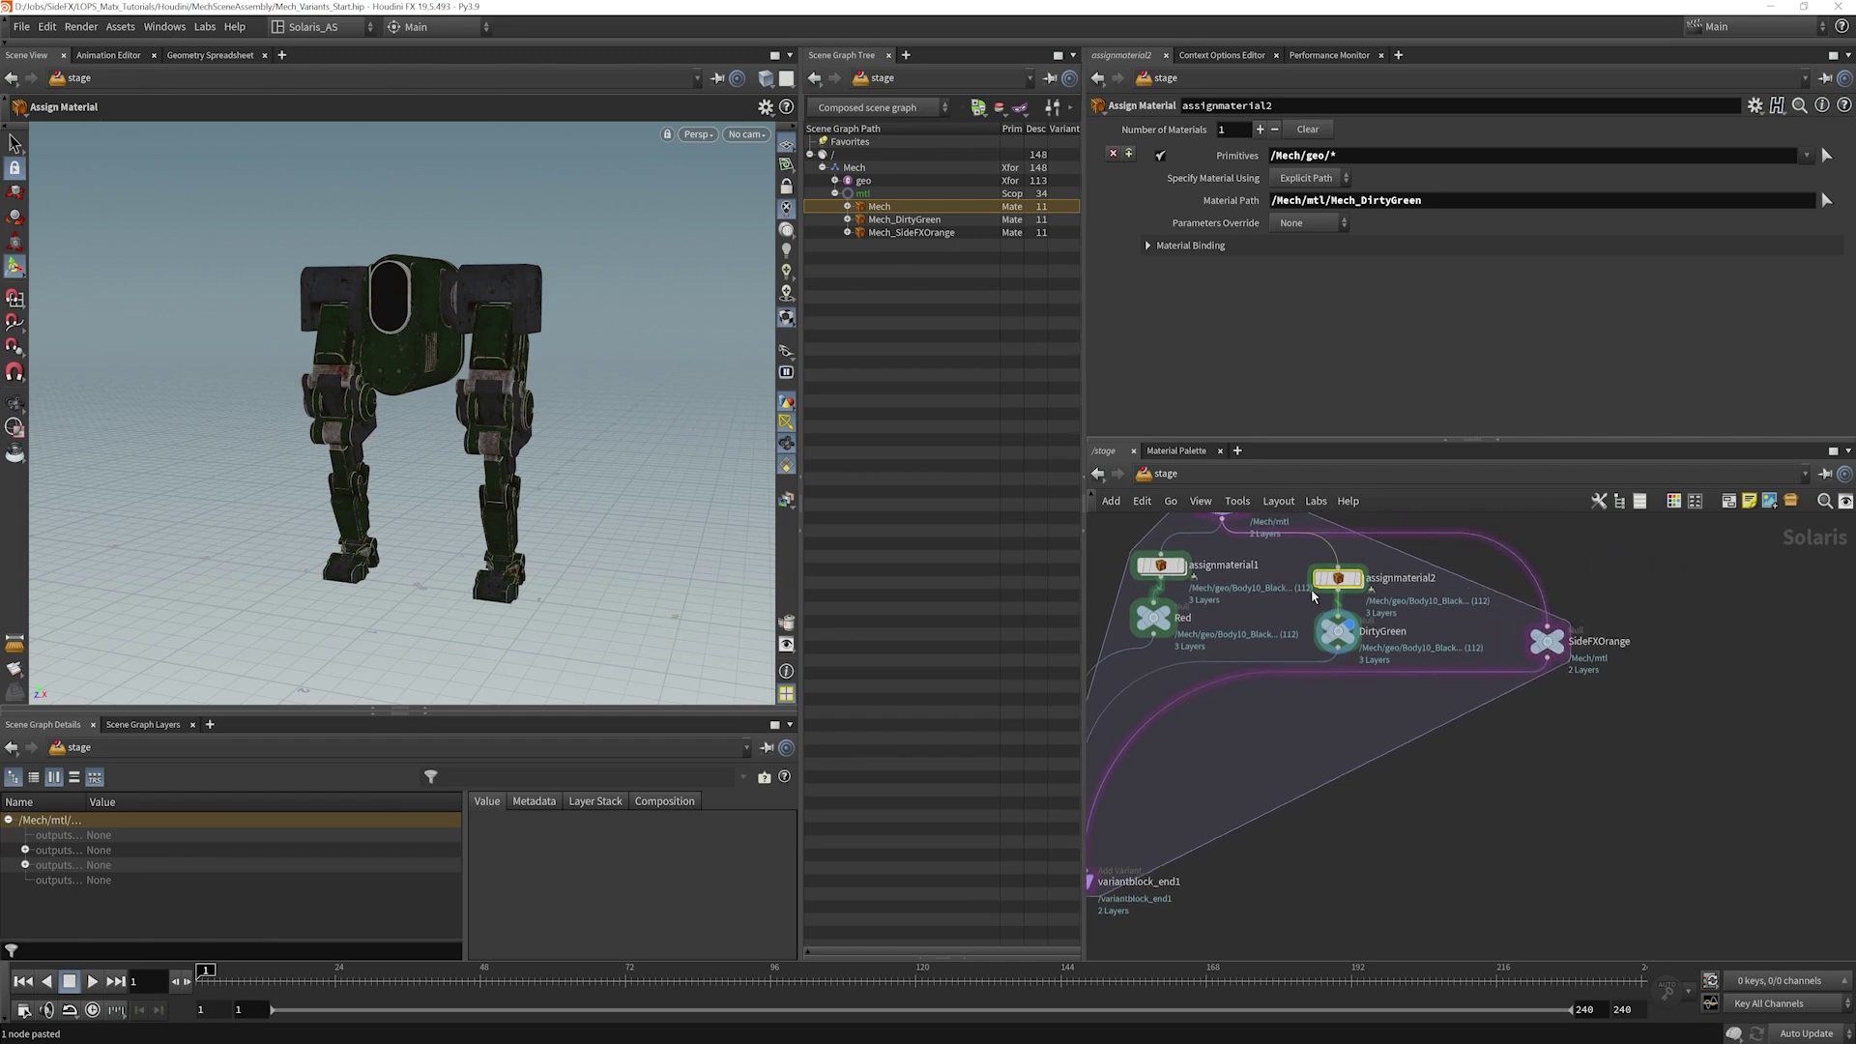
key("ctrl+c")
key("ctrl+v")
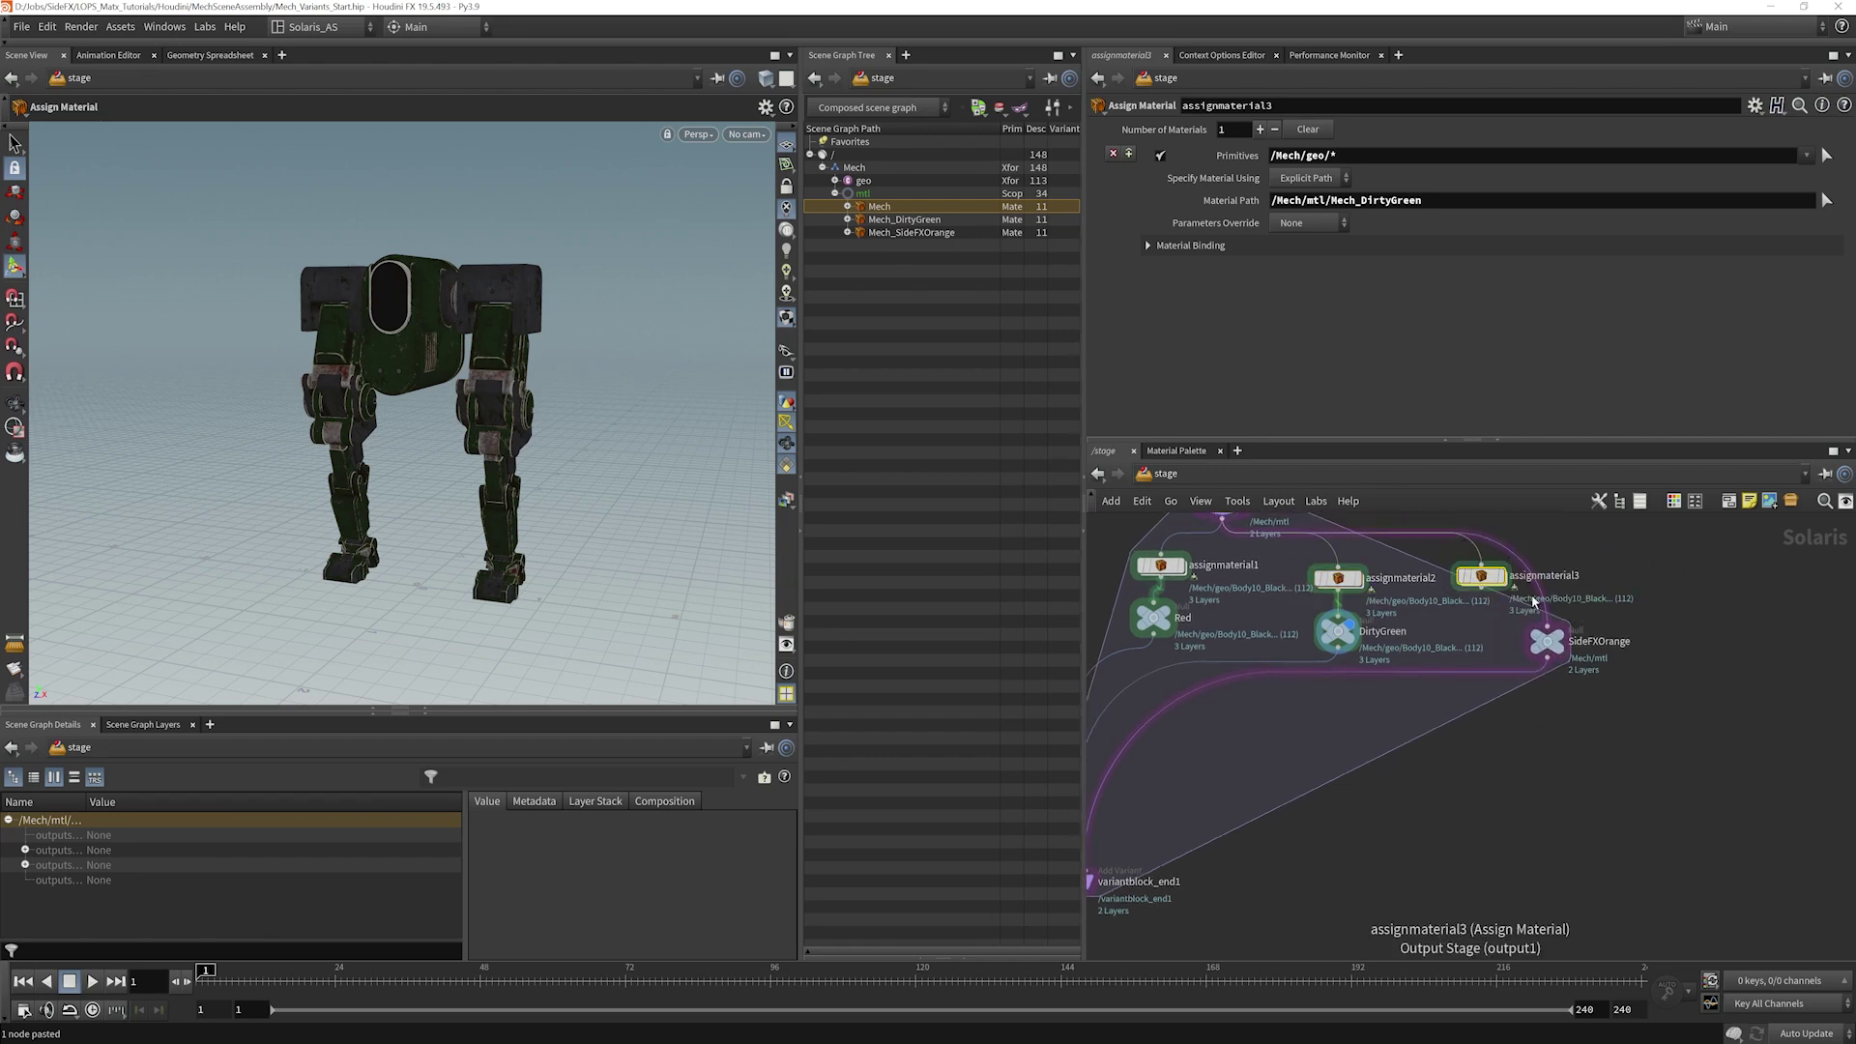
left_click_drag(929, 232, 1415, 211)
left_click_drag(1489, 590, 1546, 629)
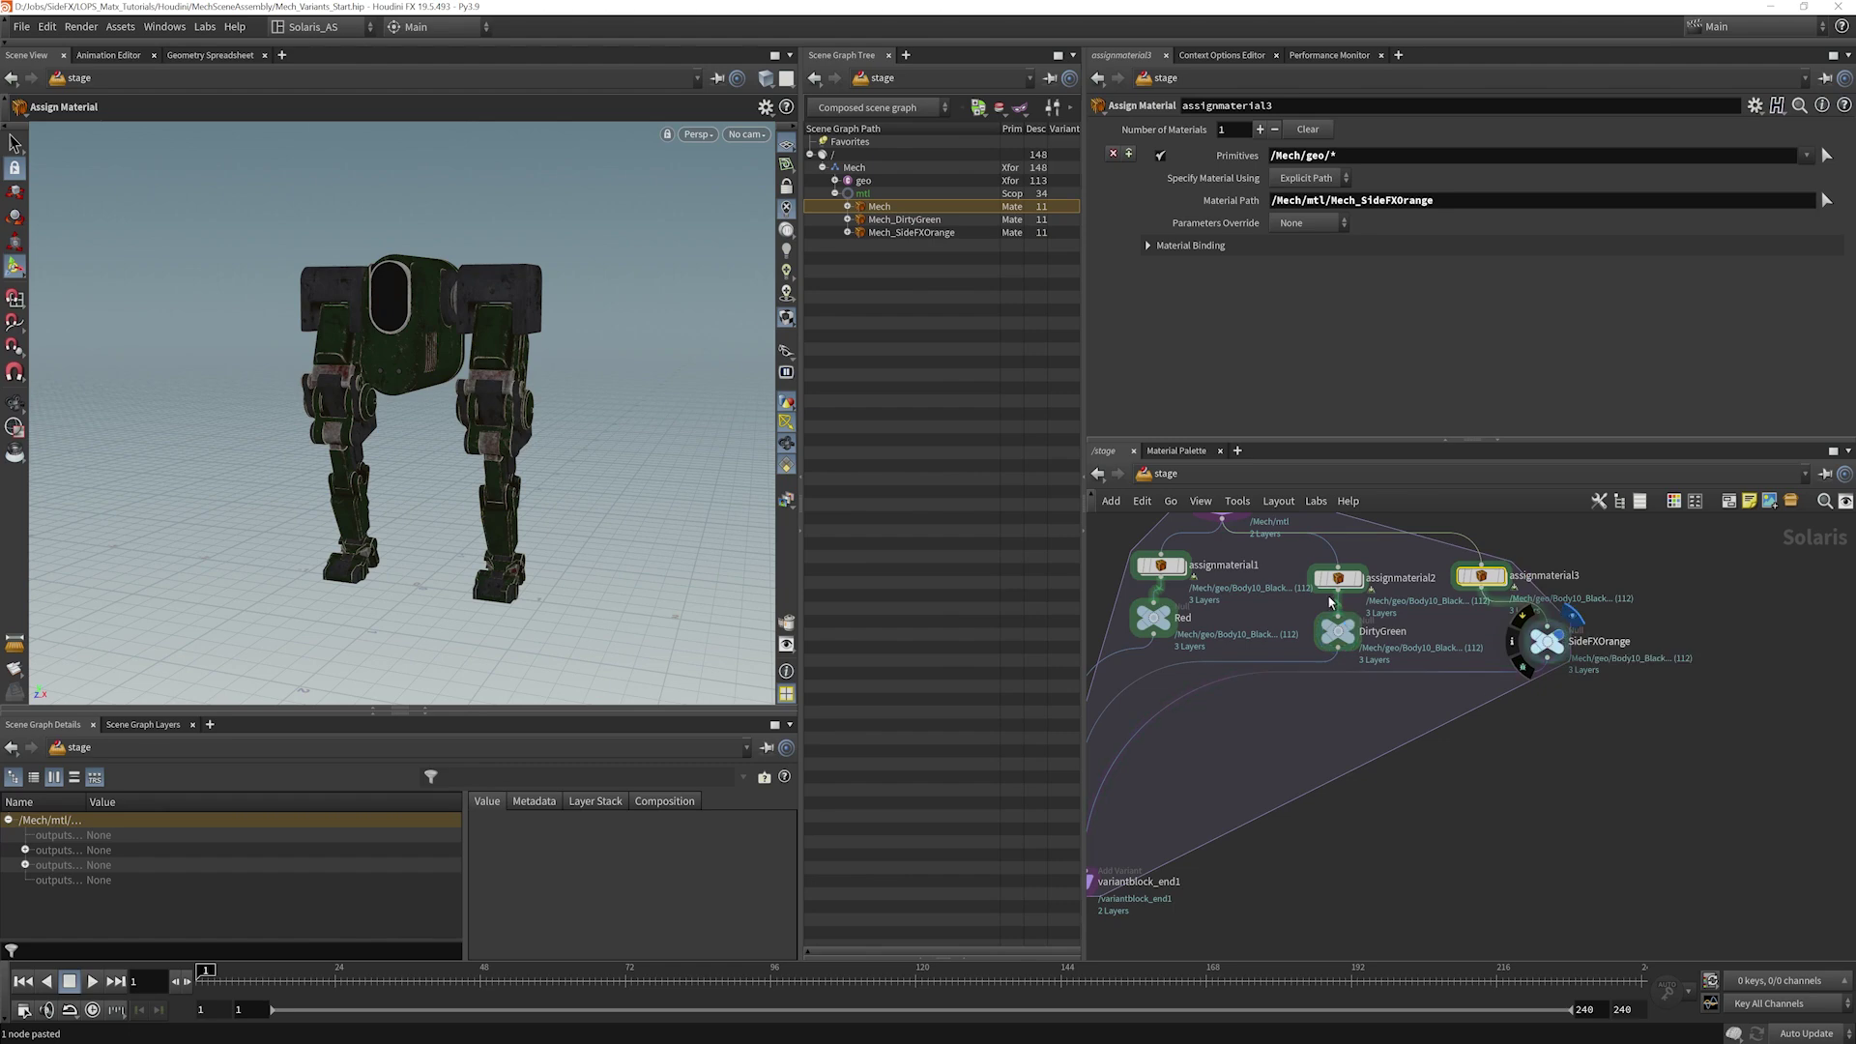
middle_click_drag(1530, 779, 1622, 754)
left_click_drag(1640, 623, 1620, 627)
middle_click_drag(1558, 769, 1632, 747)
Step: Display and select variantblock_end1, and widen the scene graph tree to expose its Variants column
scroll(1632, 752, "down", 2)
left_click(1292, 829)
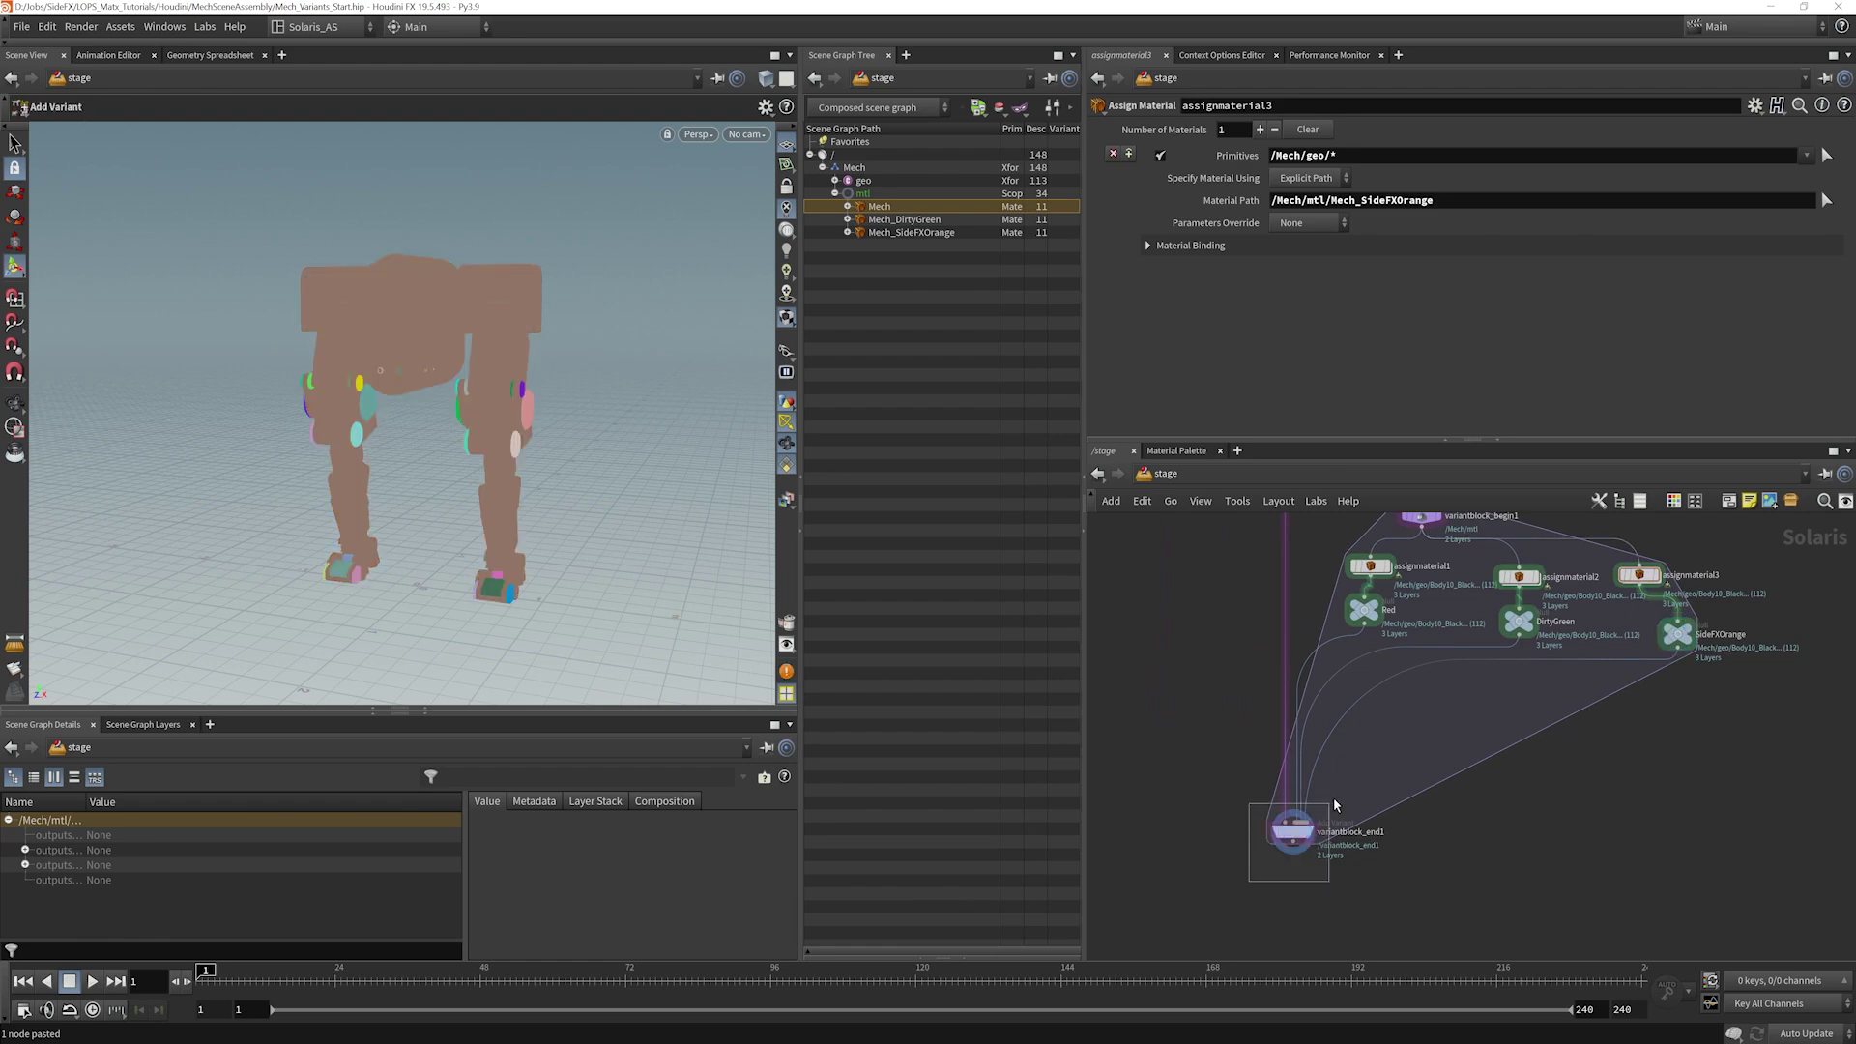
left_click_drag(1322, 821, 1336, 808)
left_click(786, 230)
middle_click_drag(1221, 625, 1225, 640)
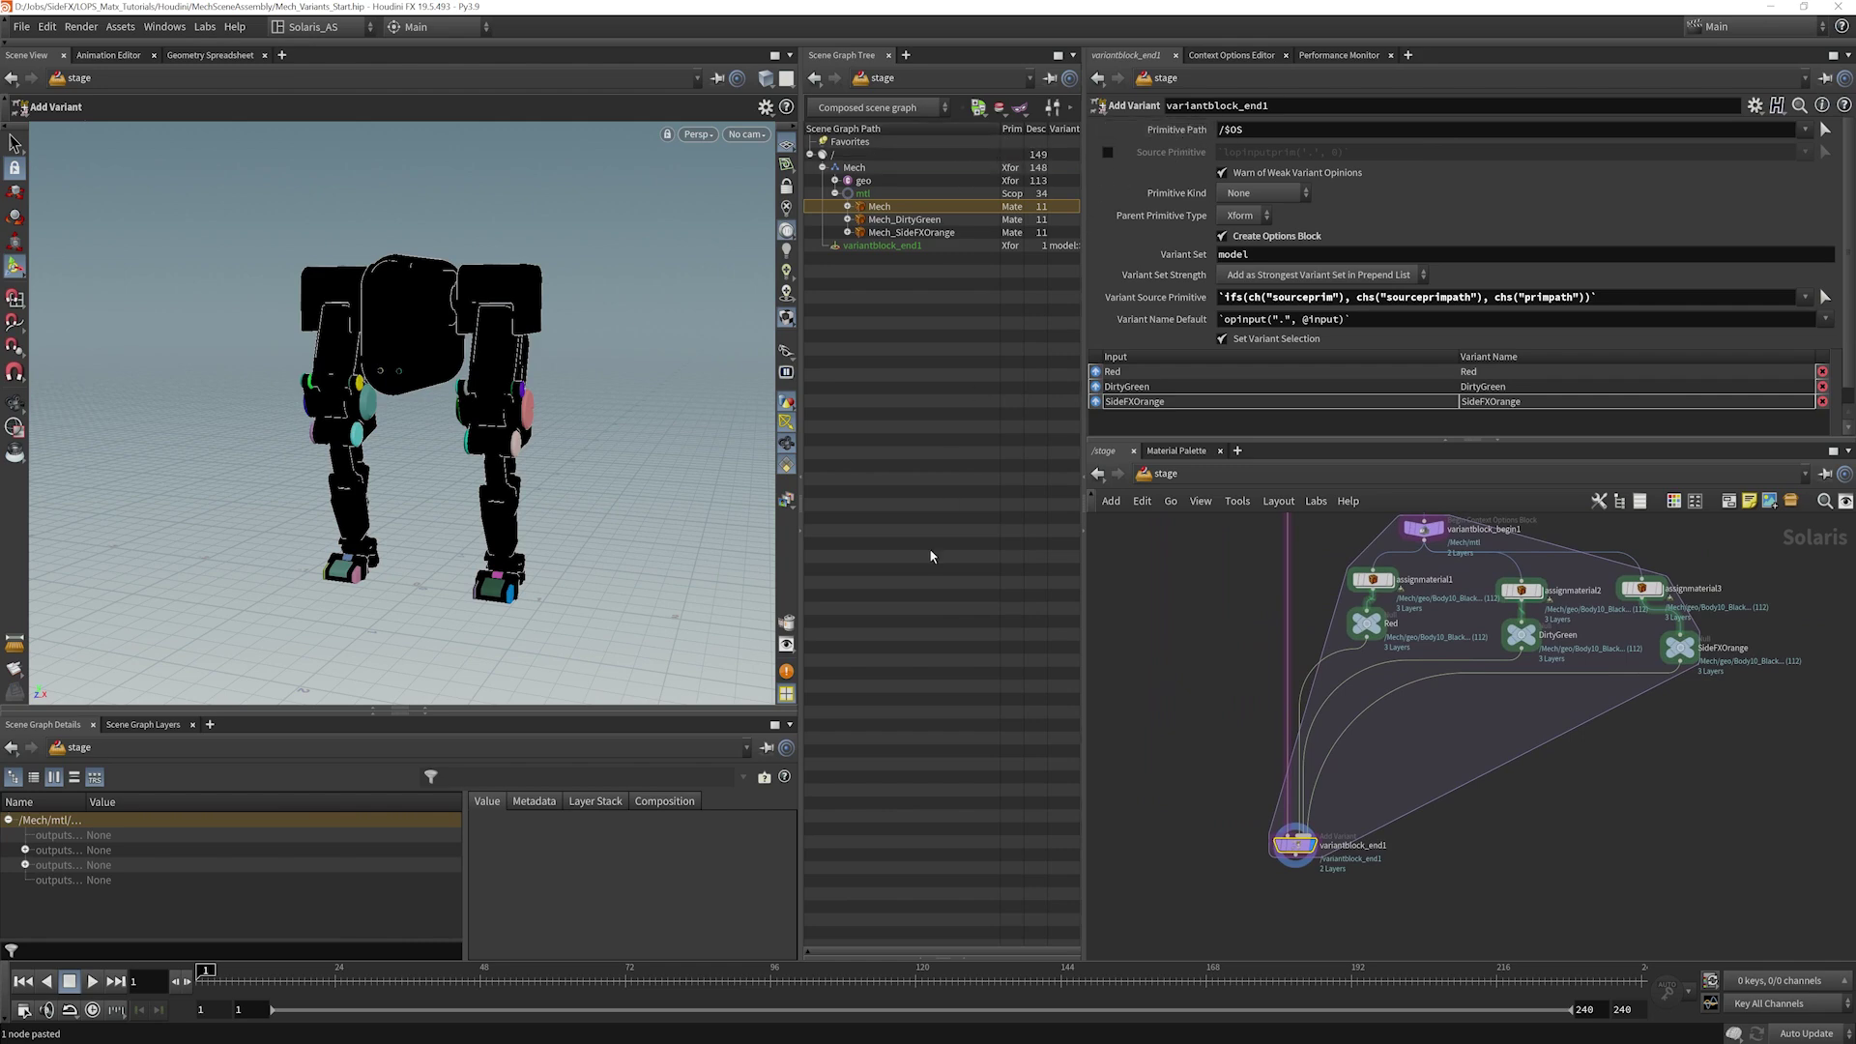
left_click_drag(800, 669, 646, 669)
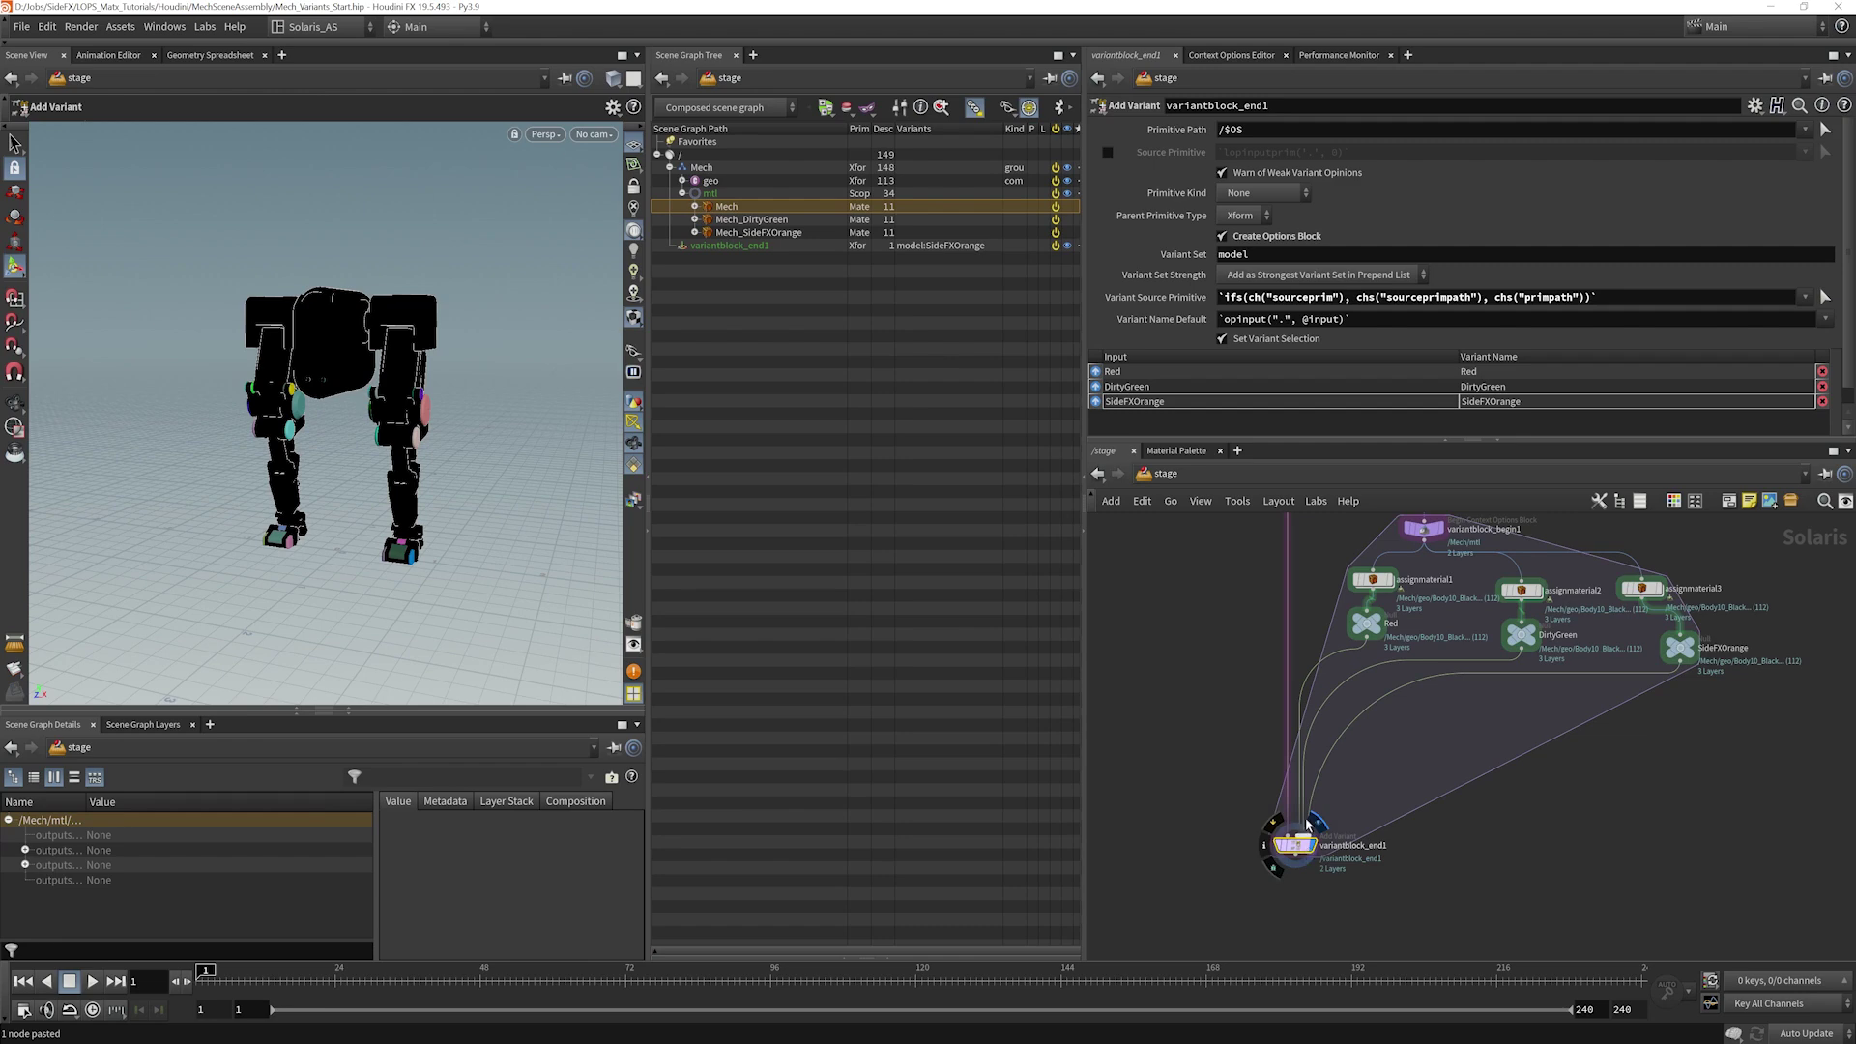
Step: Set variantblock_end1's primitive path to /Mech using the Mech primitive from the scene graph, and switch the viewport lighting mode
left_click(696, 170)
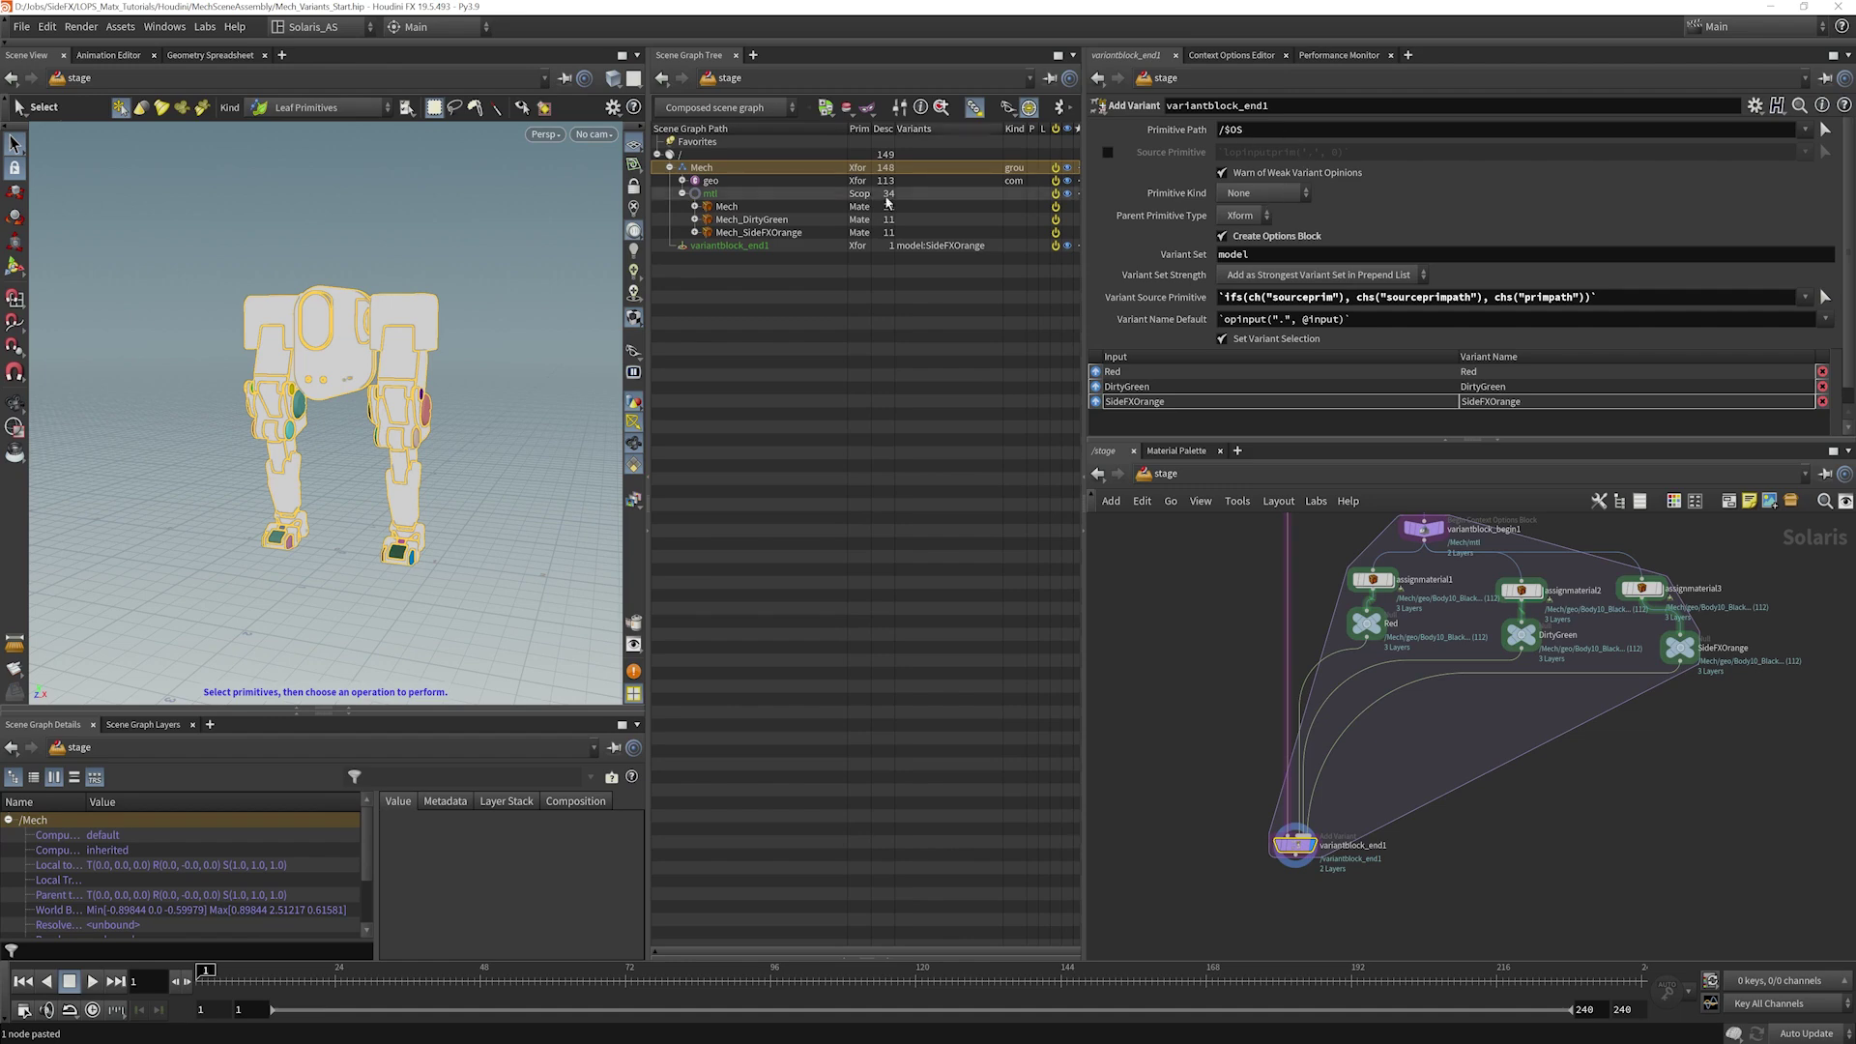
left_click_drag(703, 169, 1242, 139)
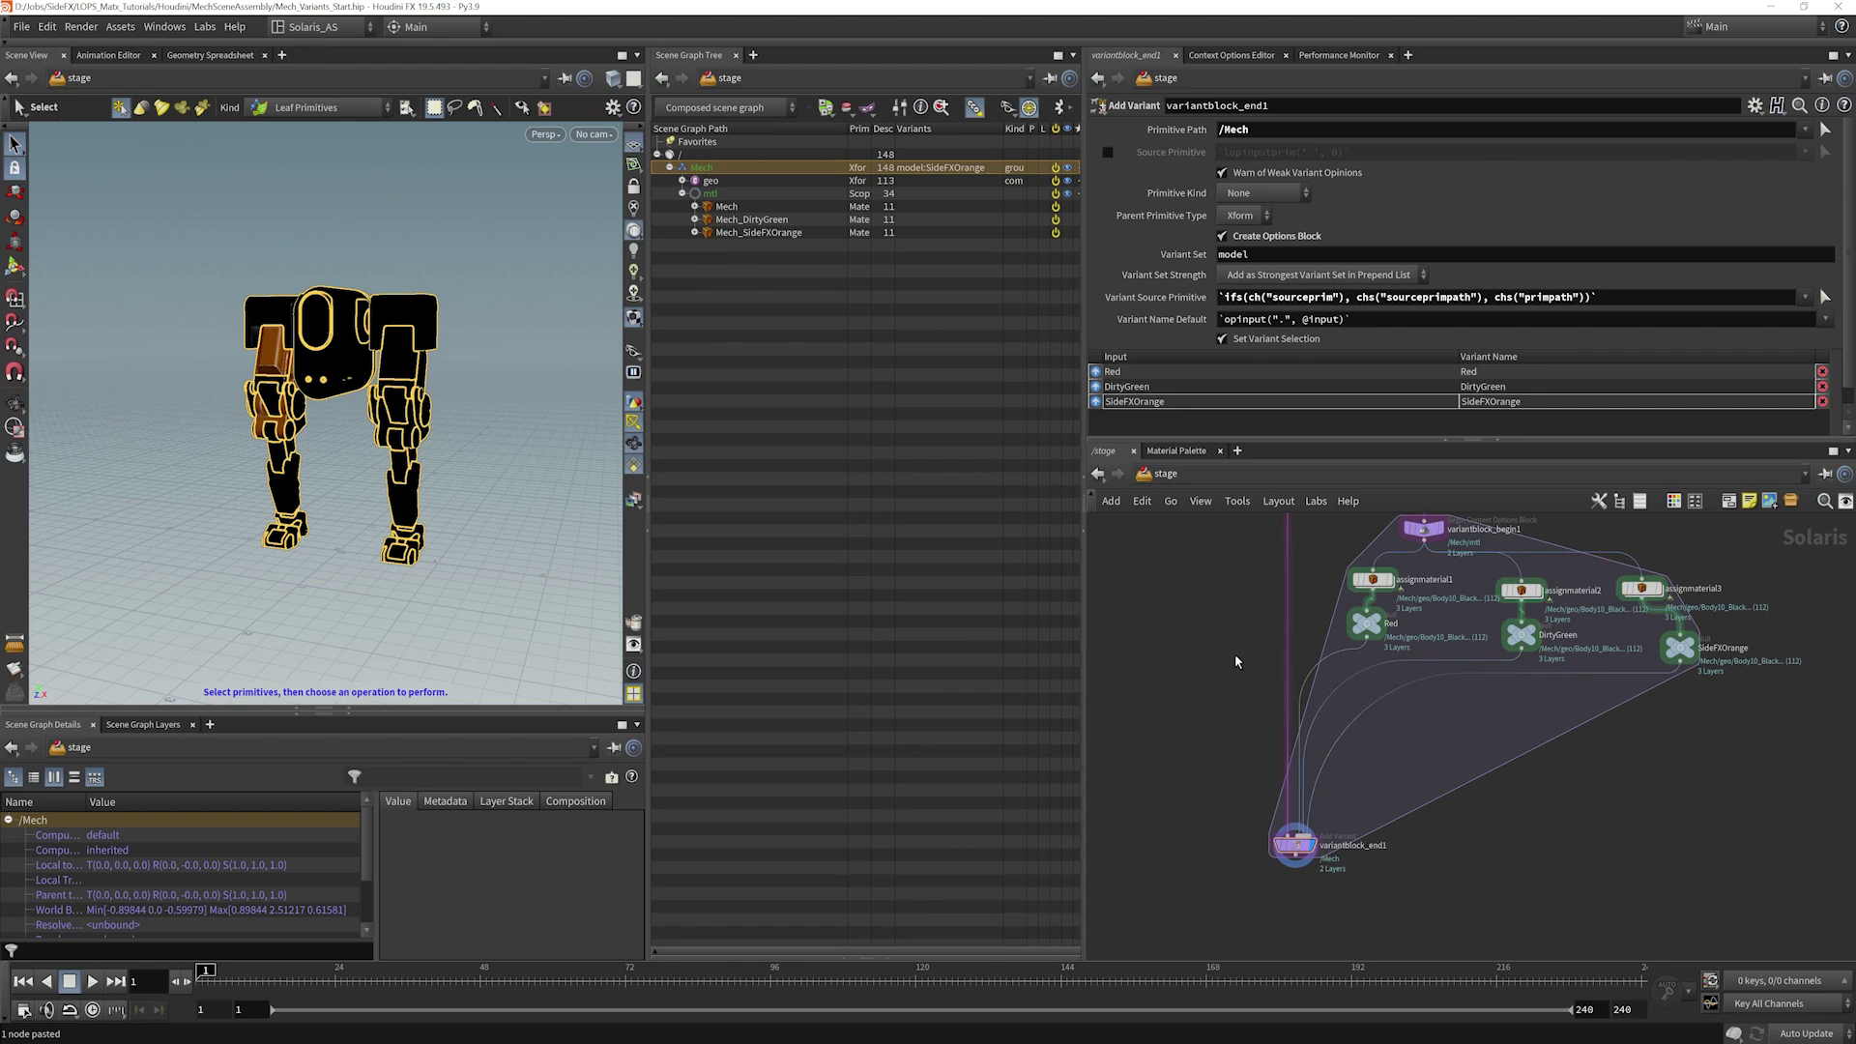
left_click(633, 230)
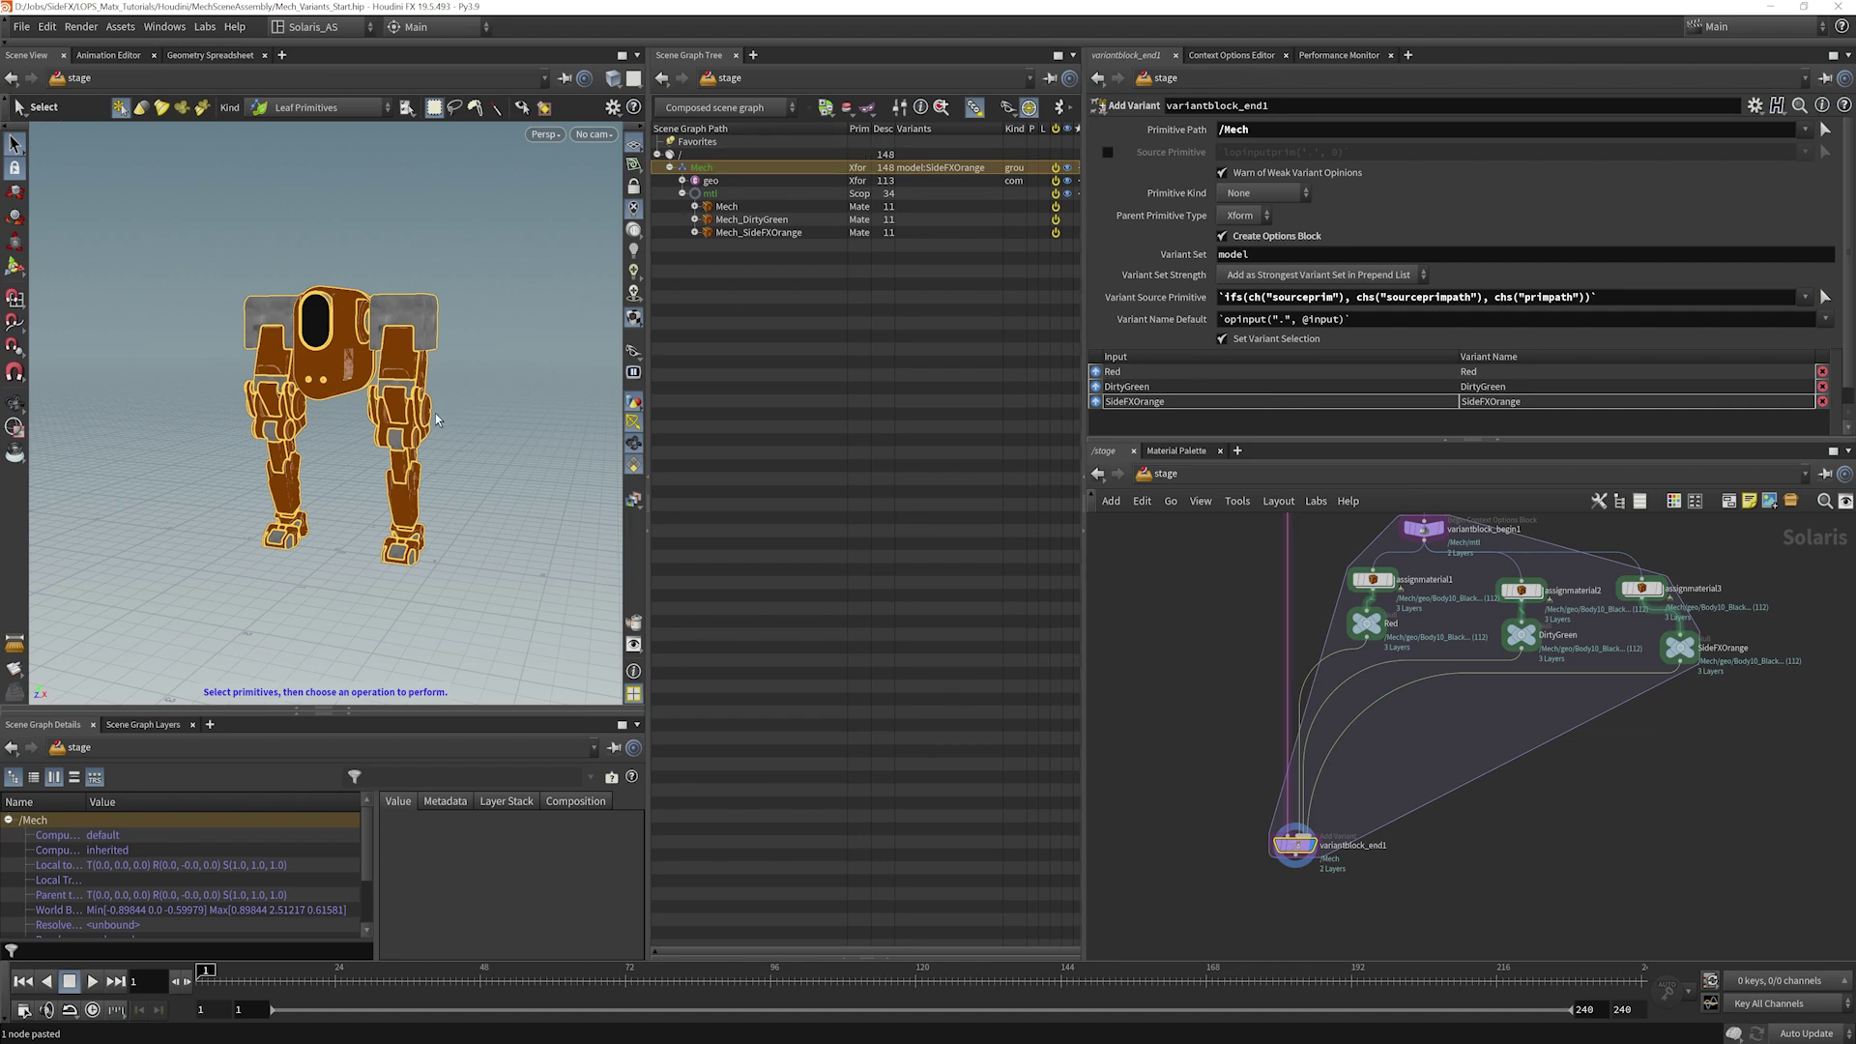
Step: Add a Set Variant node directly after variantblock_end1 and display its output
scroll(1277, 800, "up", 3)
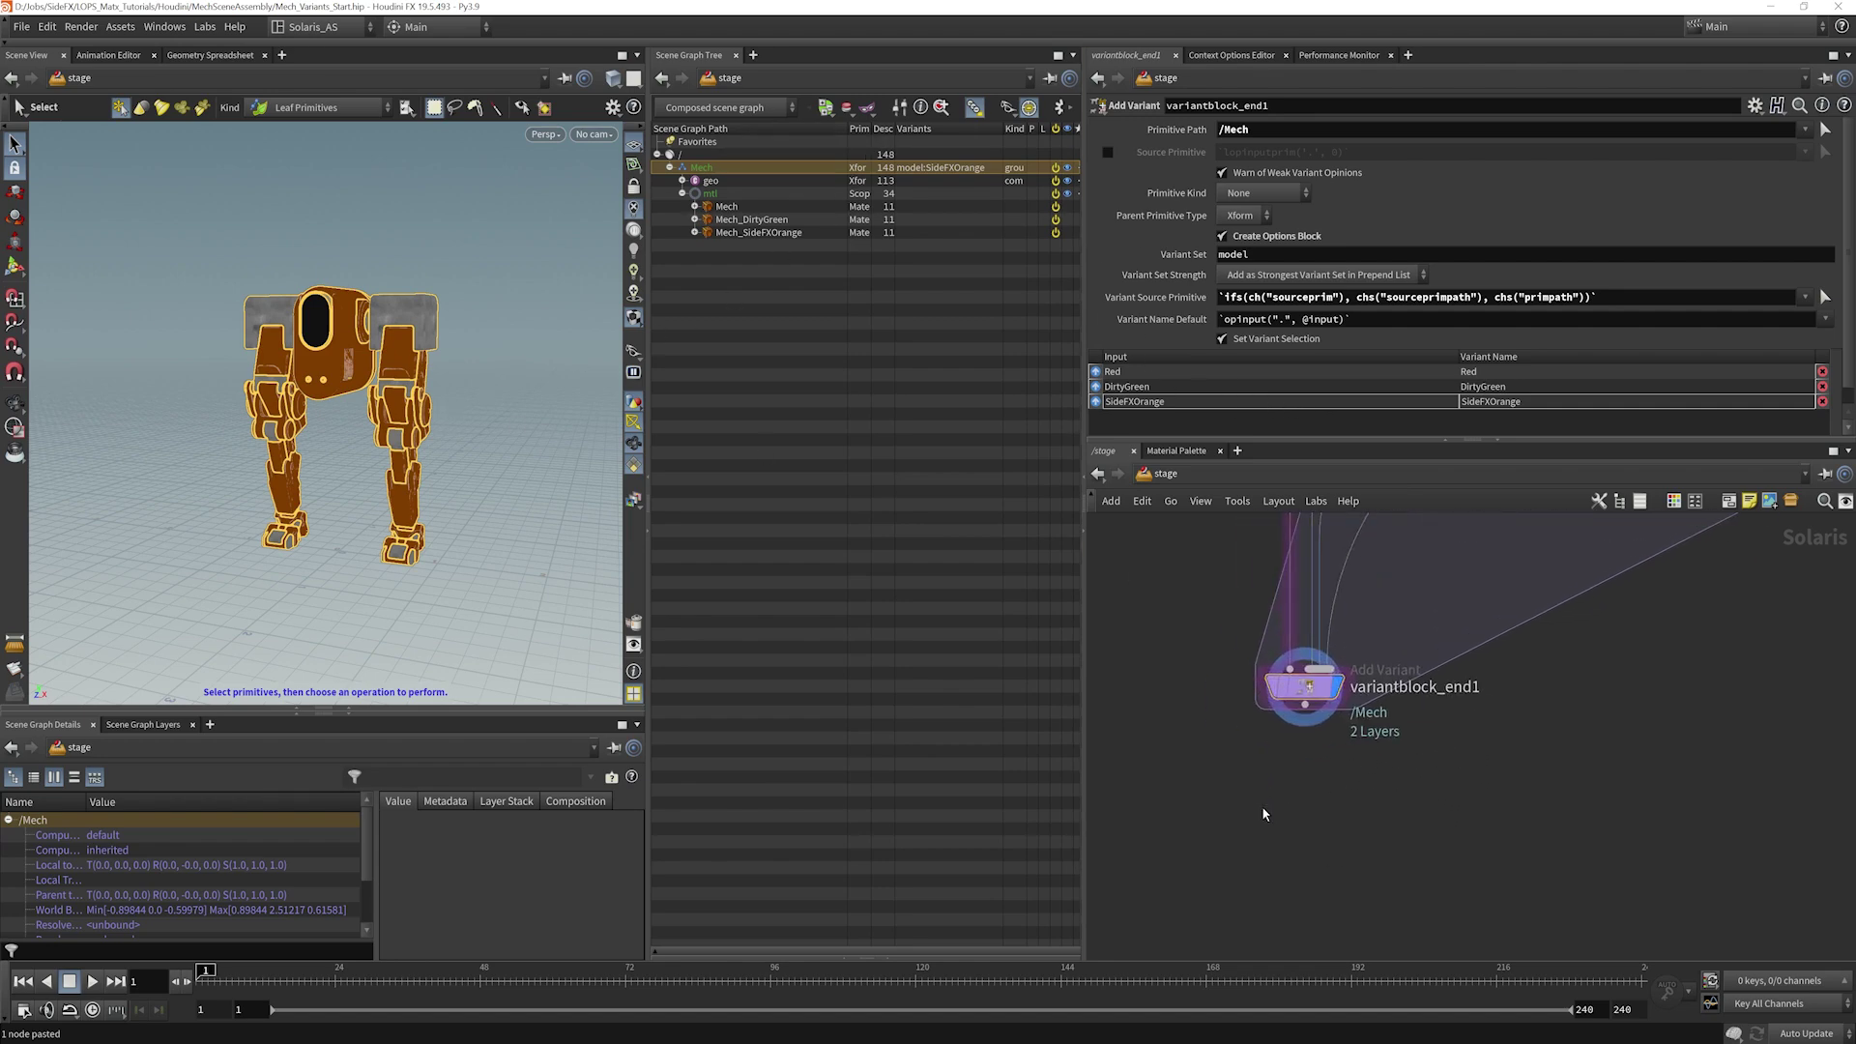
key("Tab")
type("setvar")
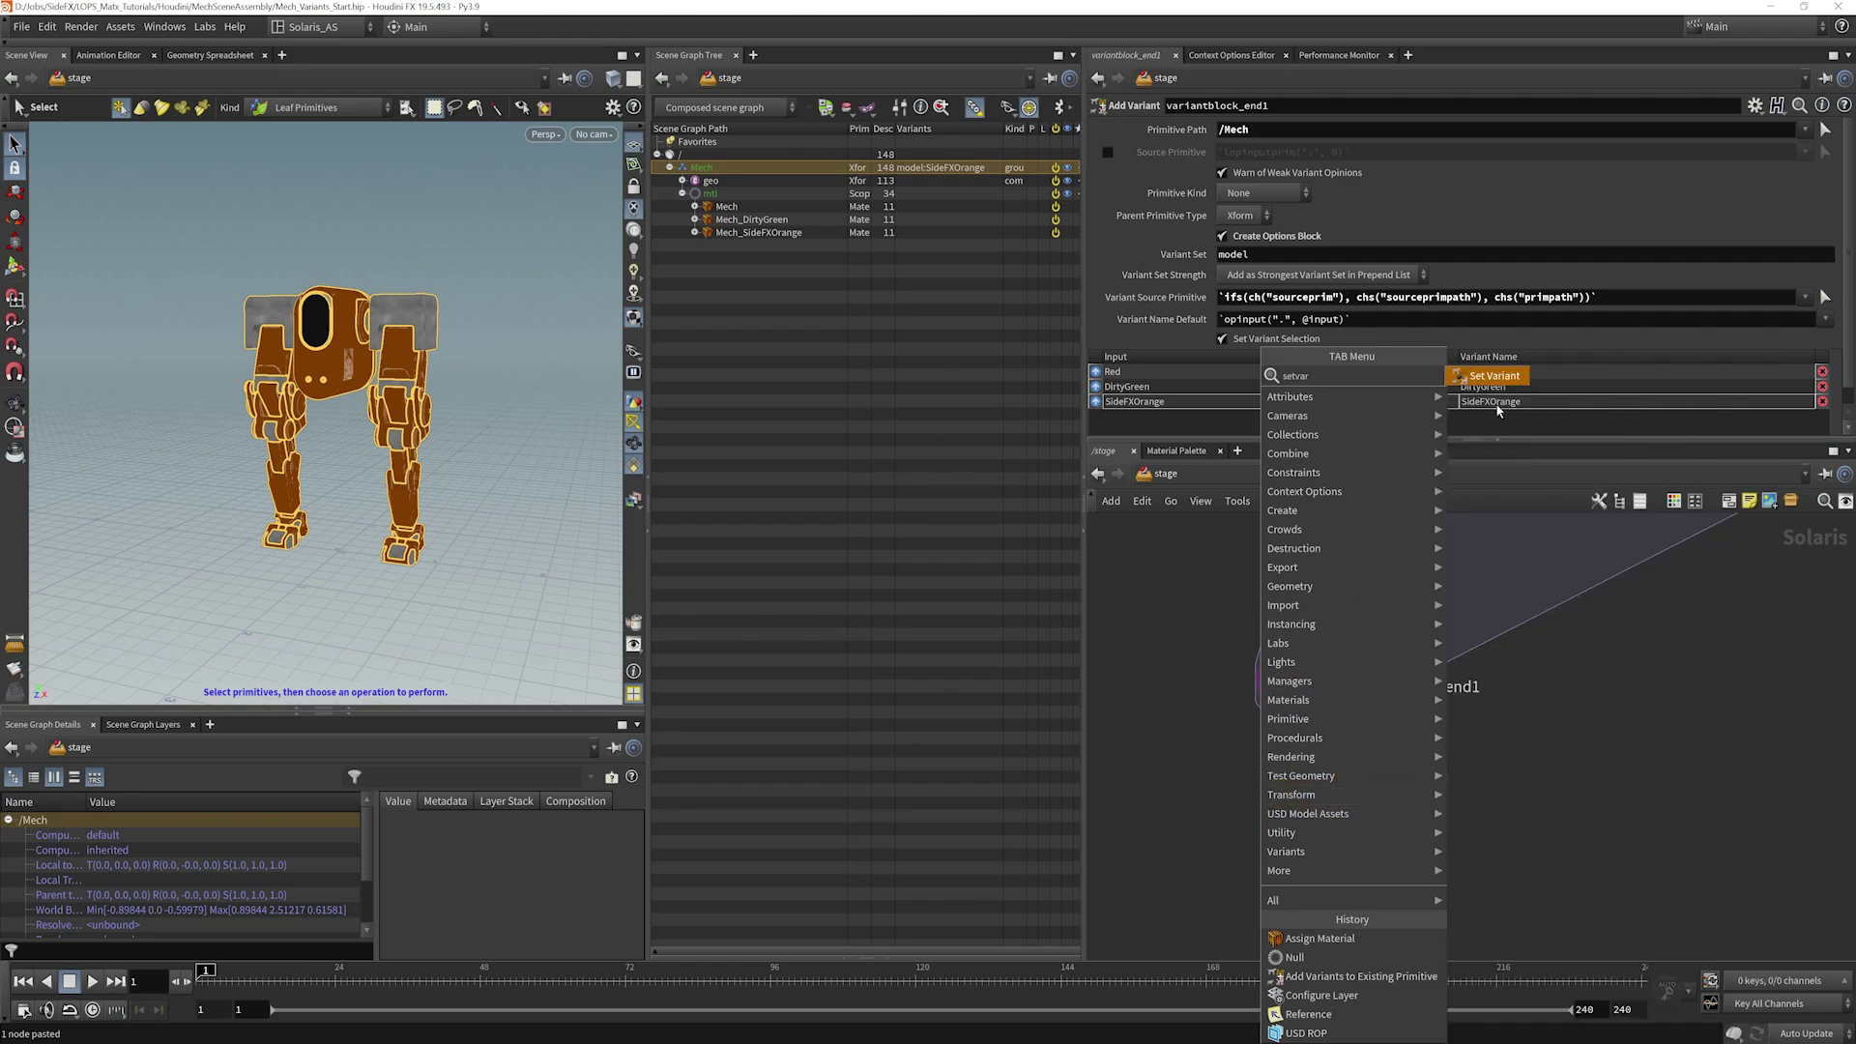
left_click(1493, 376)
left_click(1327, 779)
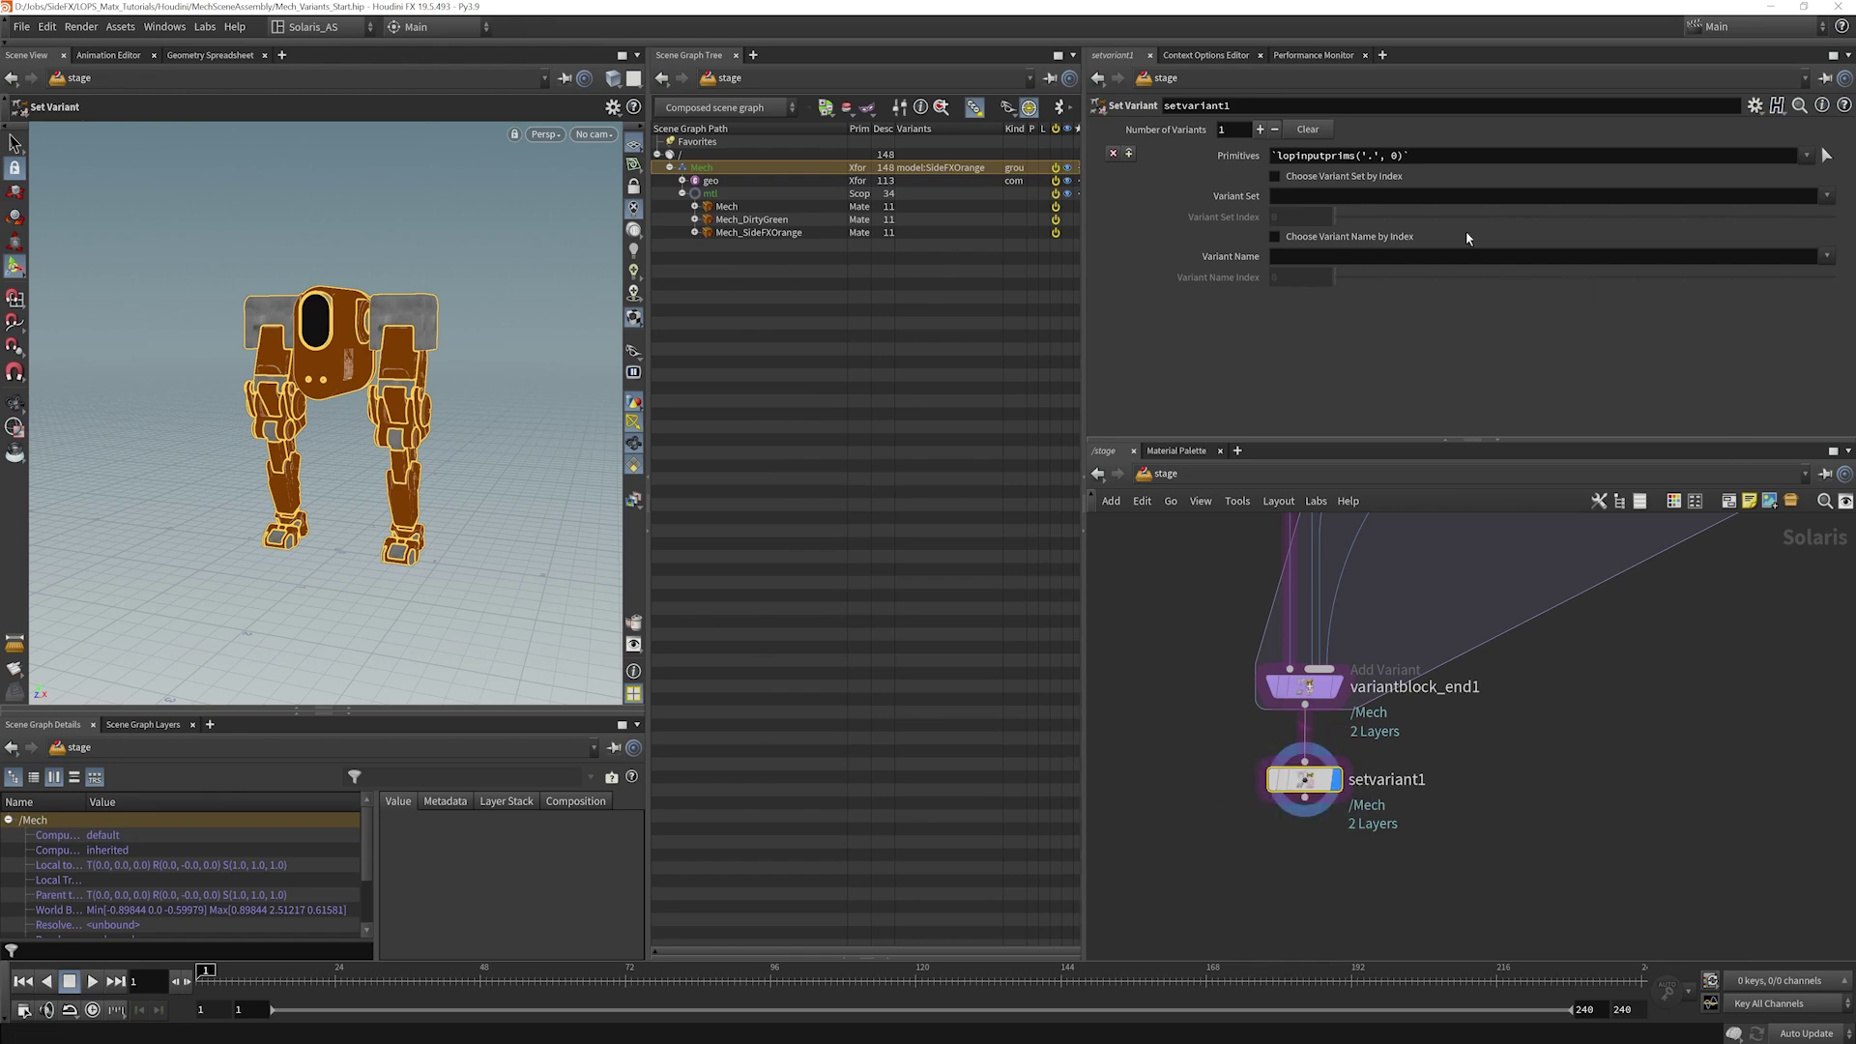
Step: Set setvariant1's primitives to /Mech using the Mech primitive from the scene graph
mouse_move(1322, 795)
left_click_drag(732, 170, 1324, 161)
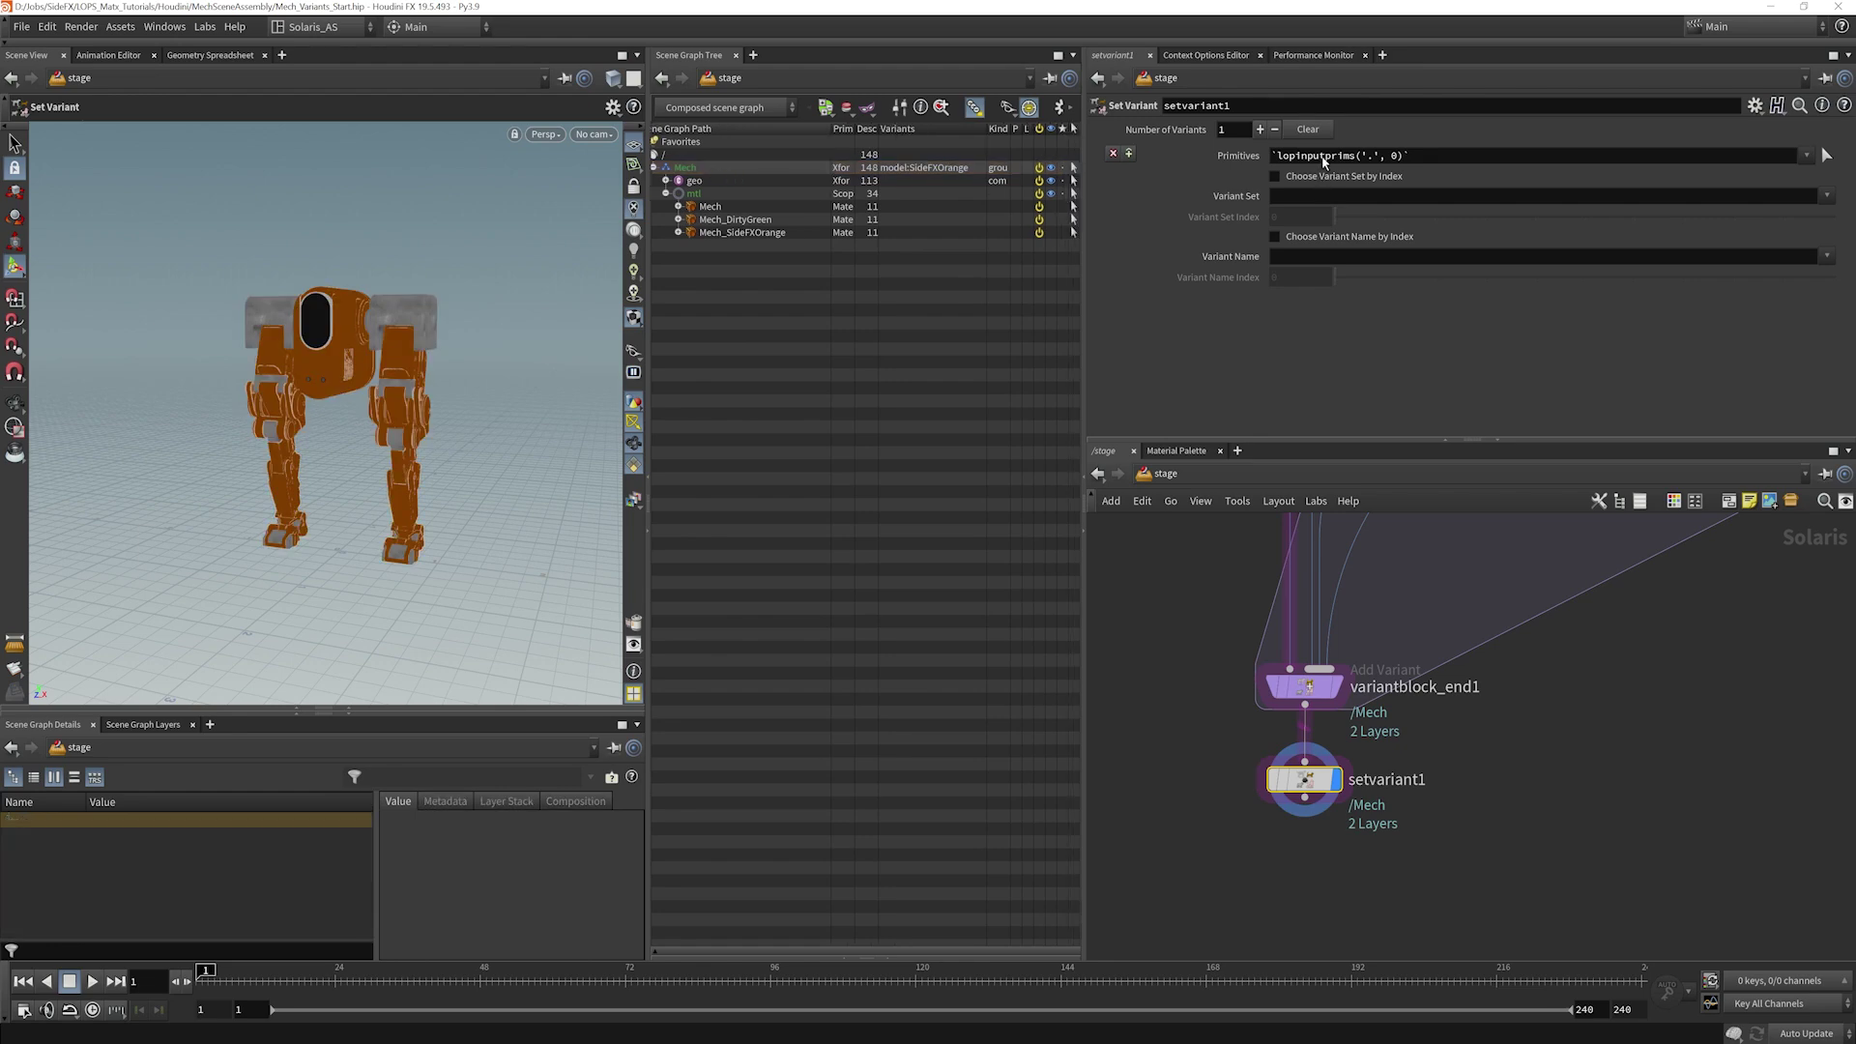
left_click_drag(691, 171, 1349, 159)
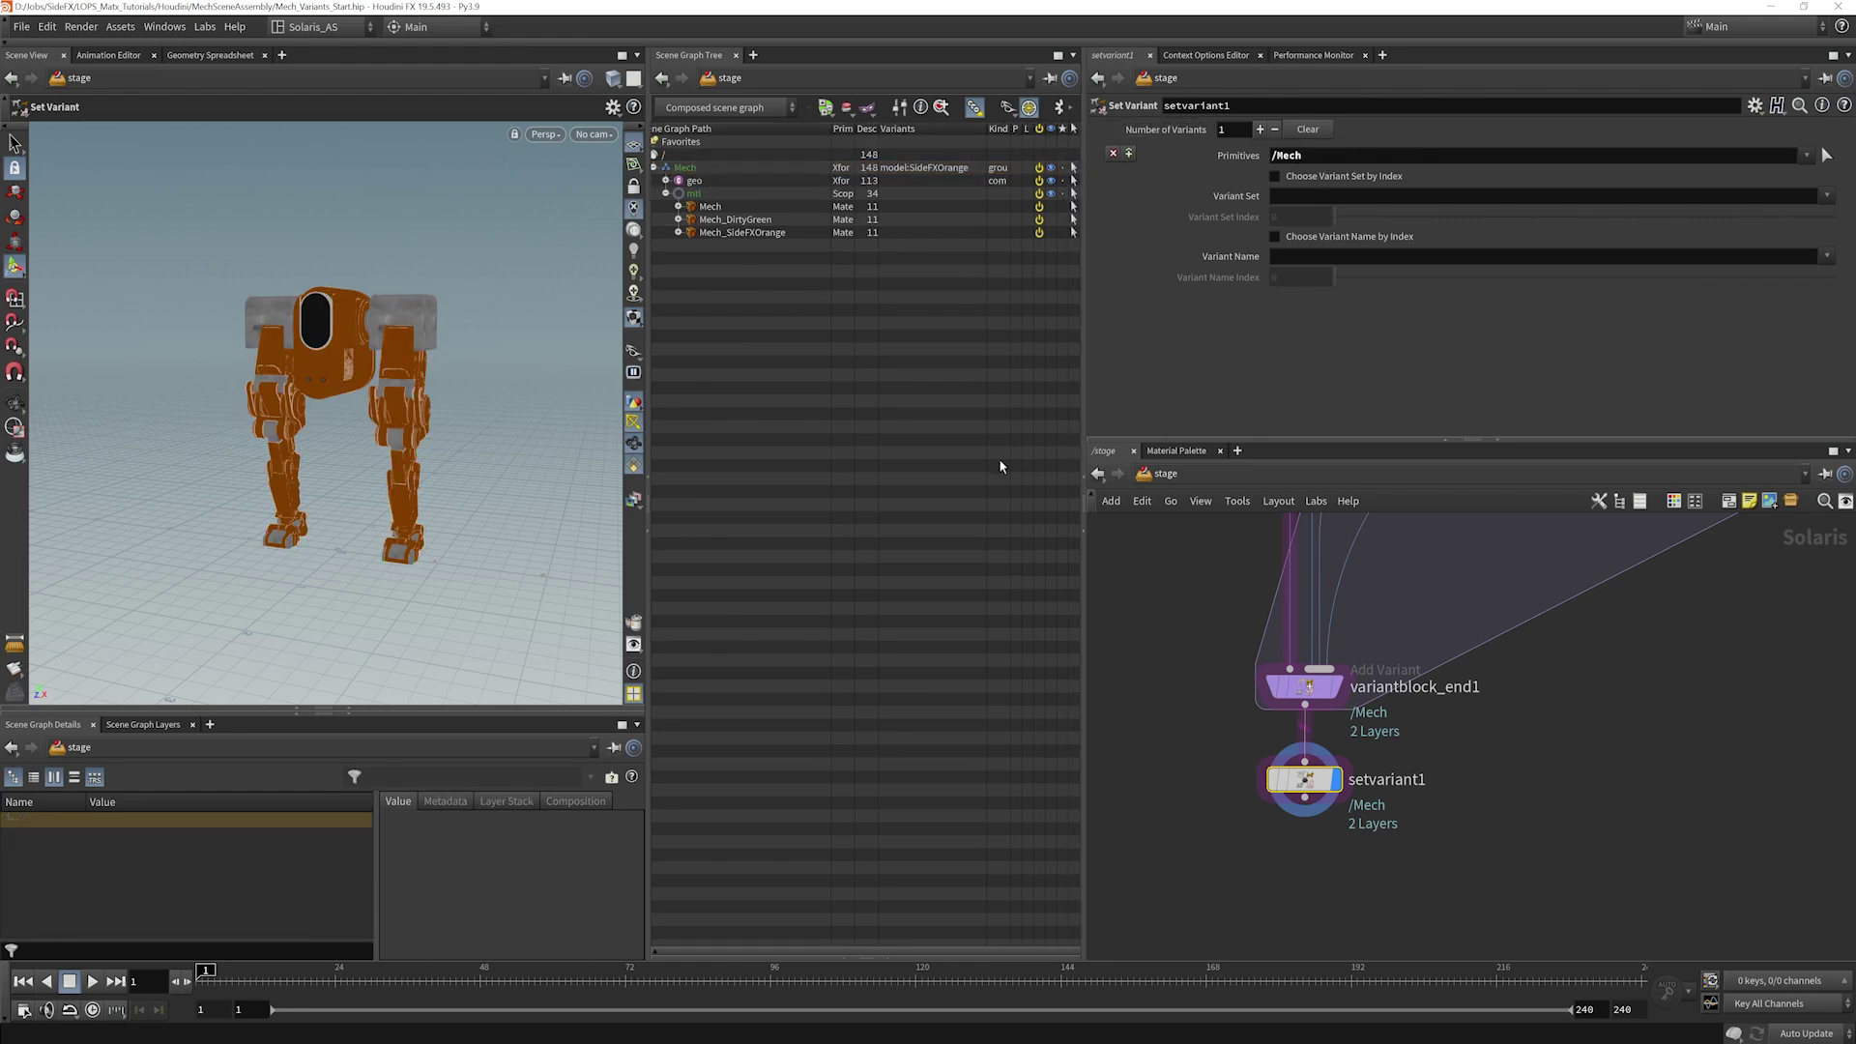
Step: Set the variant set name of variantblock_end1 to myname
left_click(1311, 705)
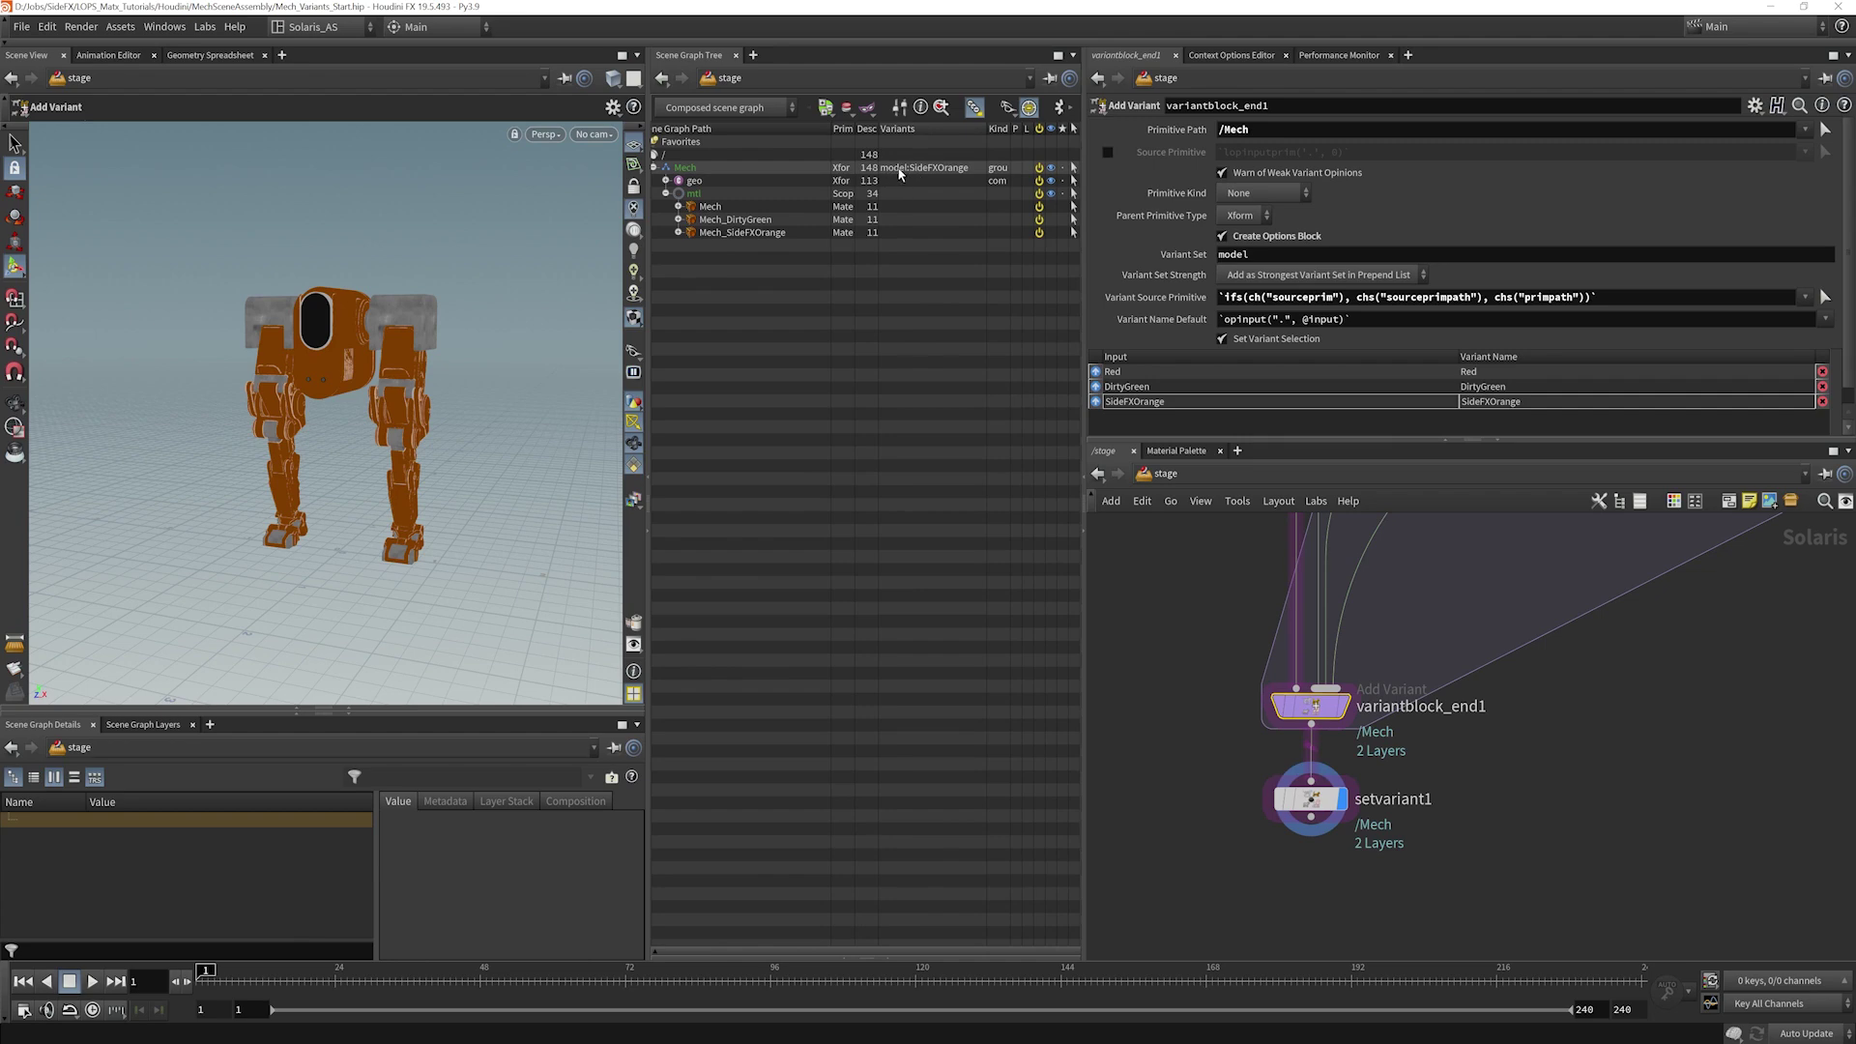
double_click(1252, 254)
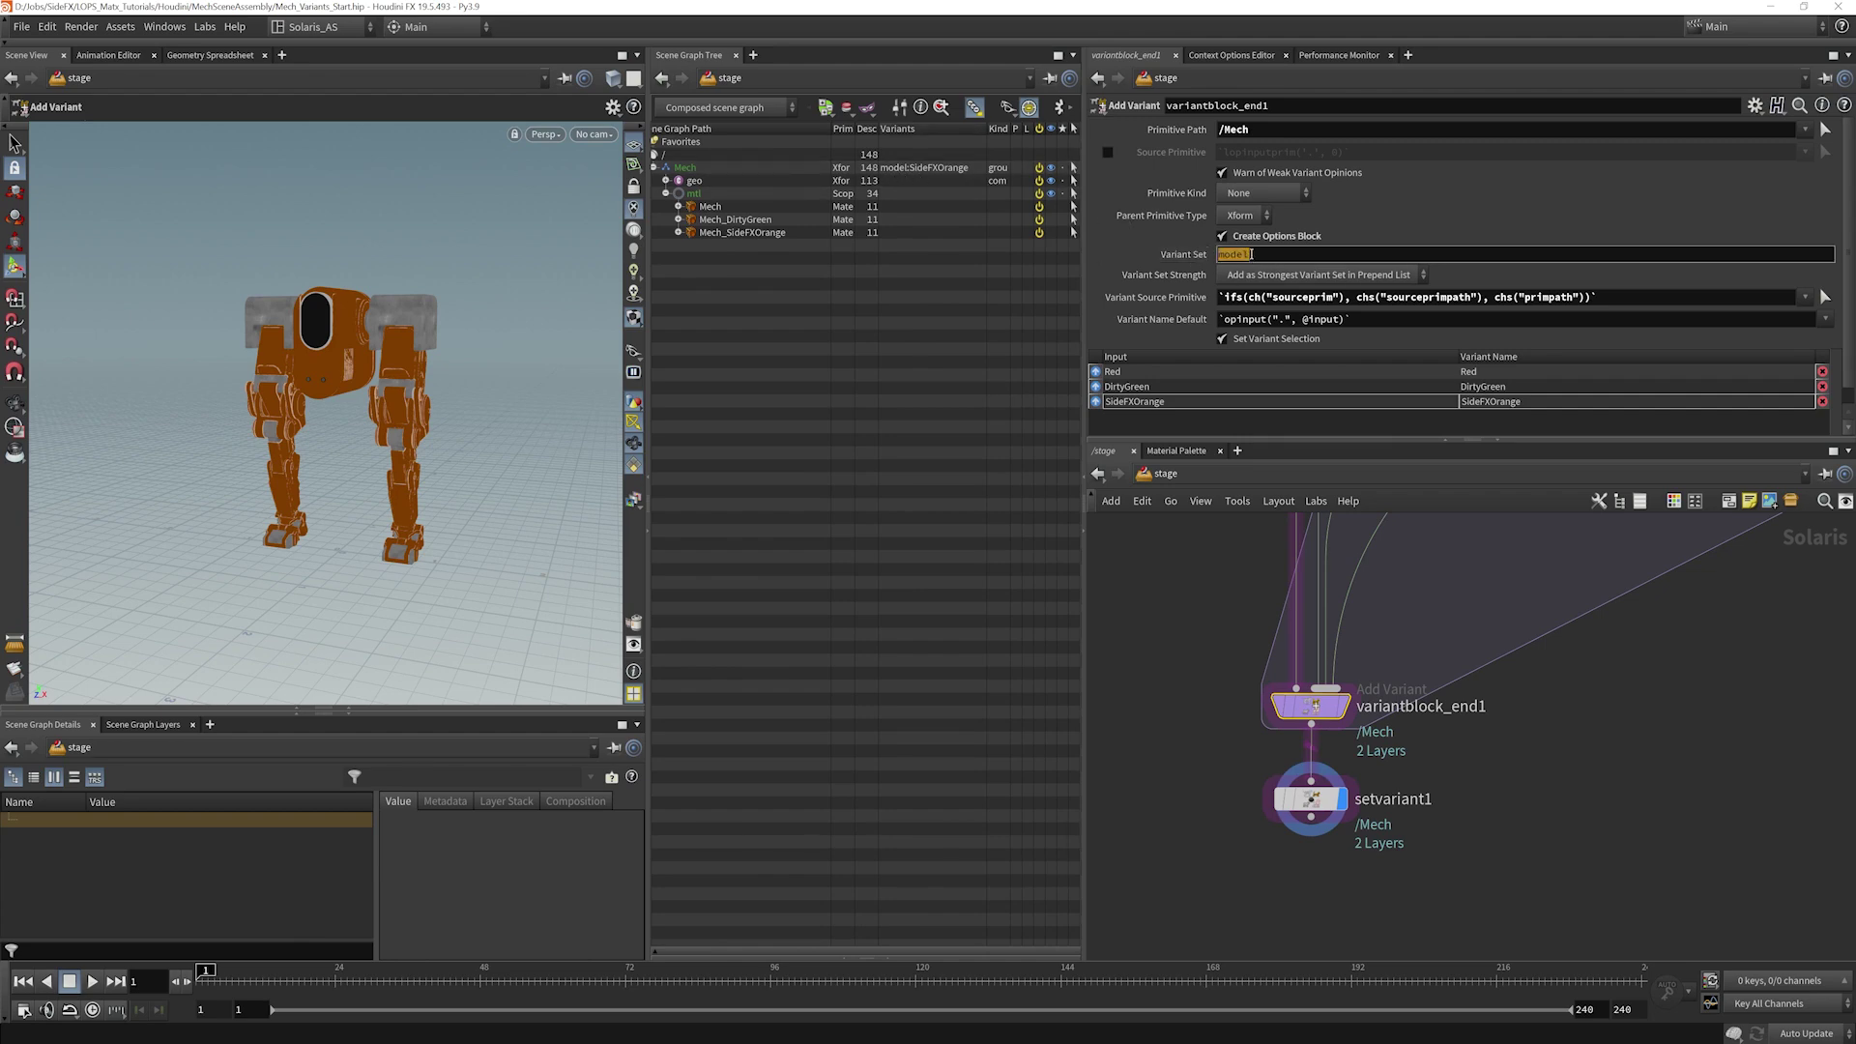
type("myname")
key("Return")
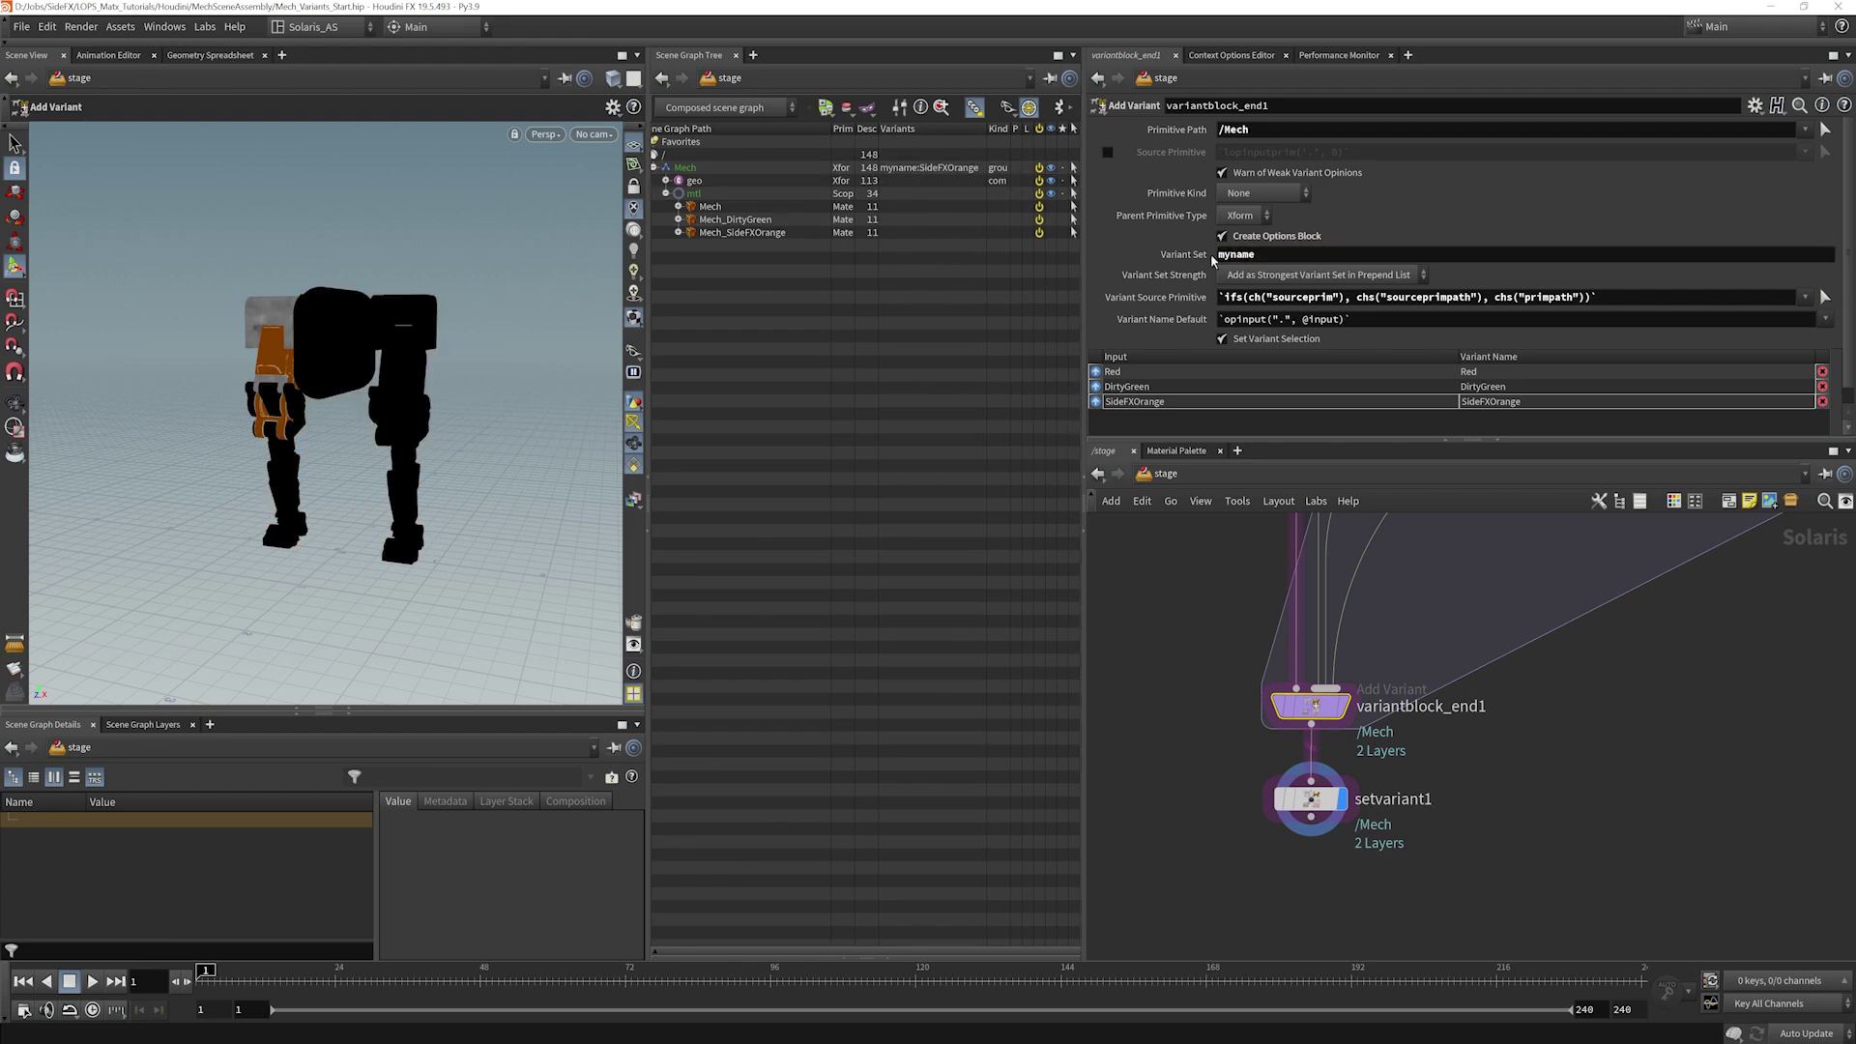
Step: Rename the variant set of variantblock_end1 to mtl
left_click_drag(1296, 256, 1164, 258)
type("m")
type("mtl")
key("Return")
Step: Set setvariant1's variant set to mtl and its variant name to Red
left_click(1307, 798)
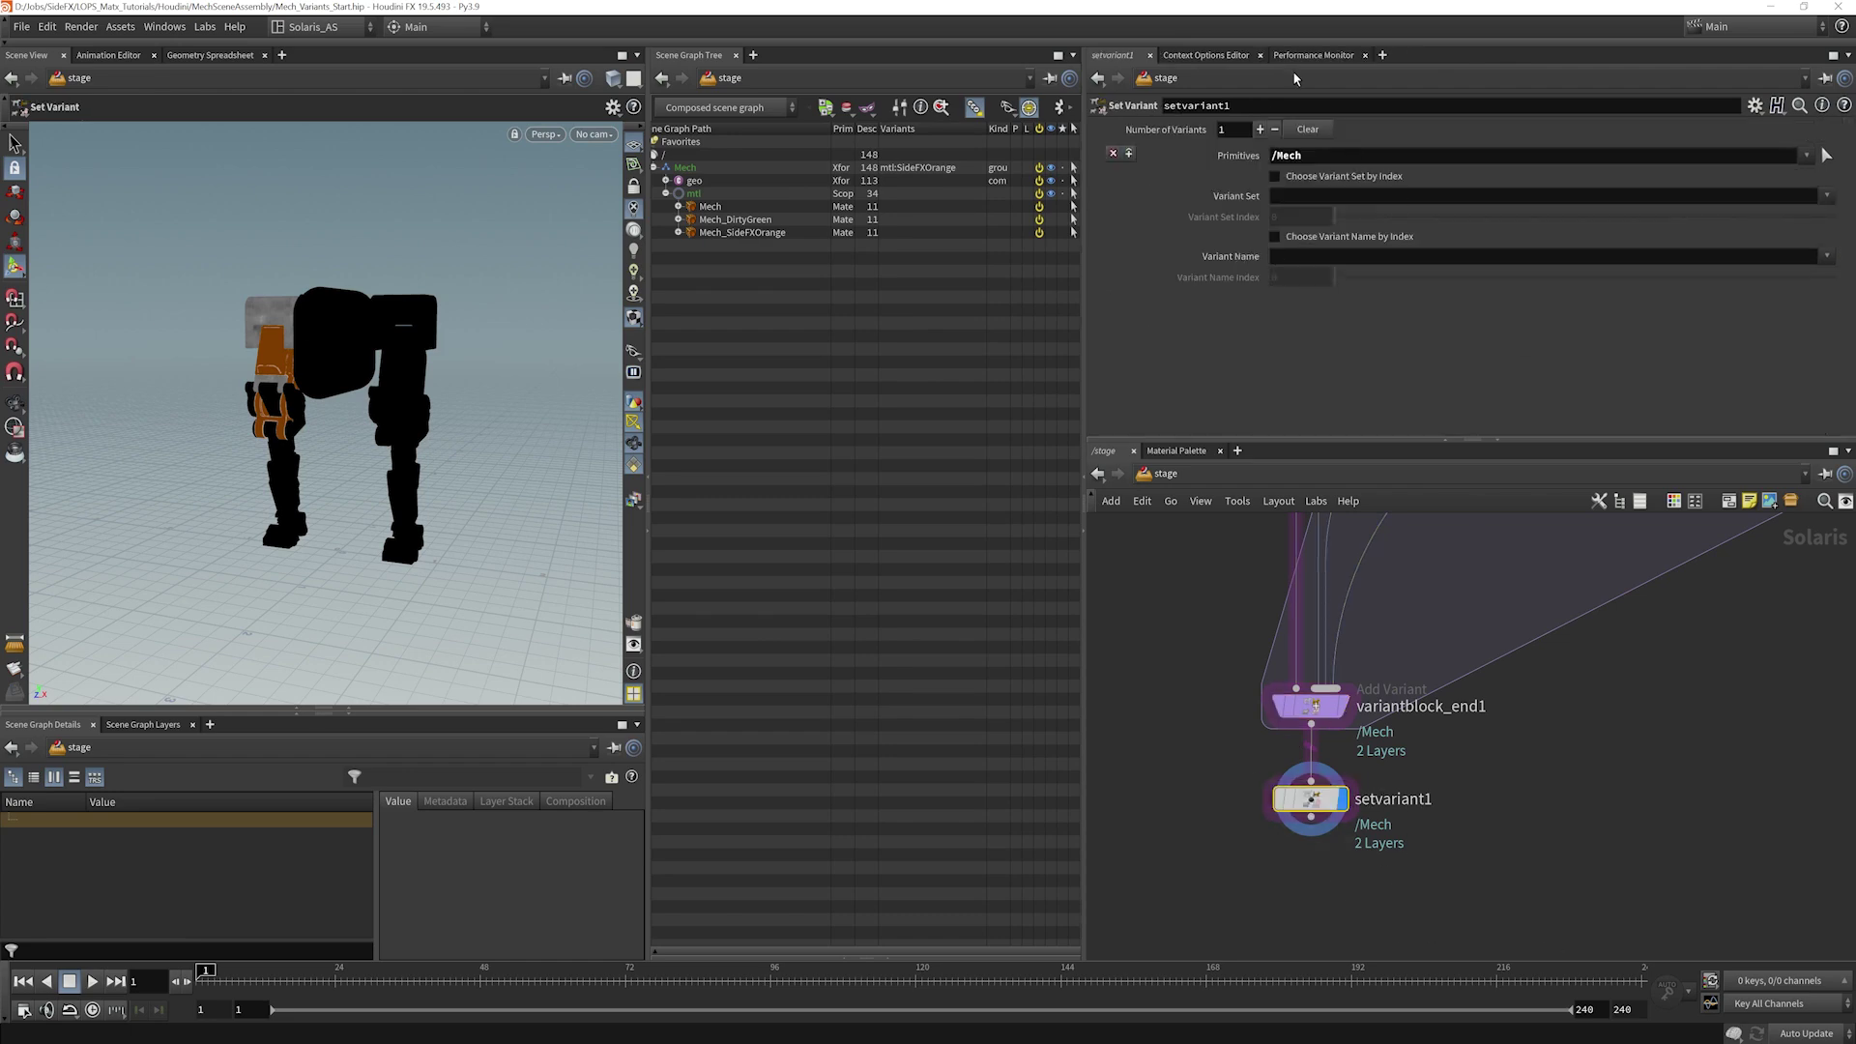
left_click(1828, 201)
left_click(1830, 221)
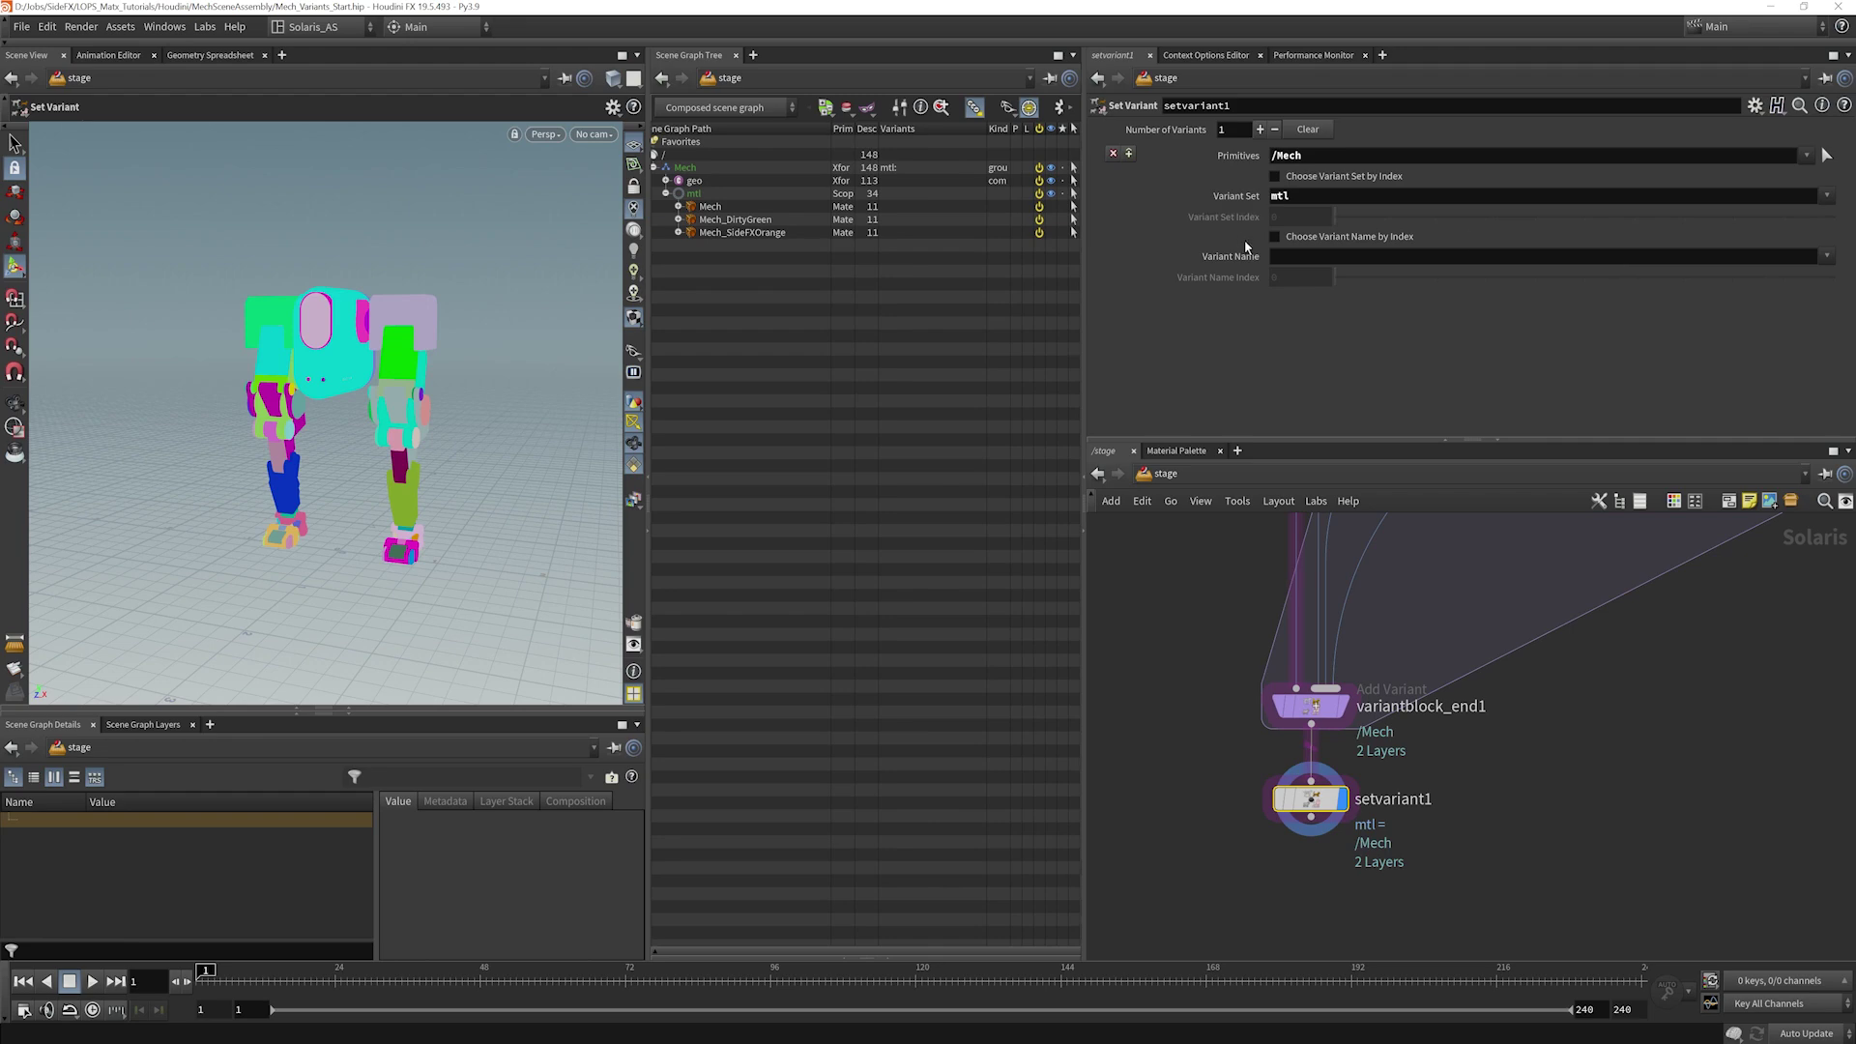
left_click(1825, 256)
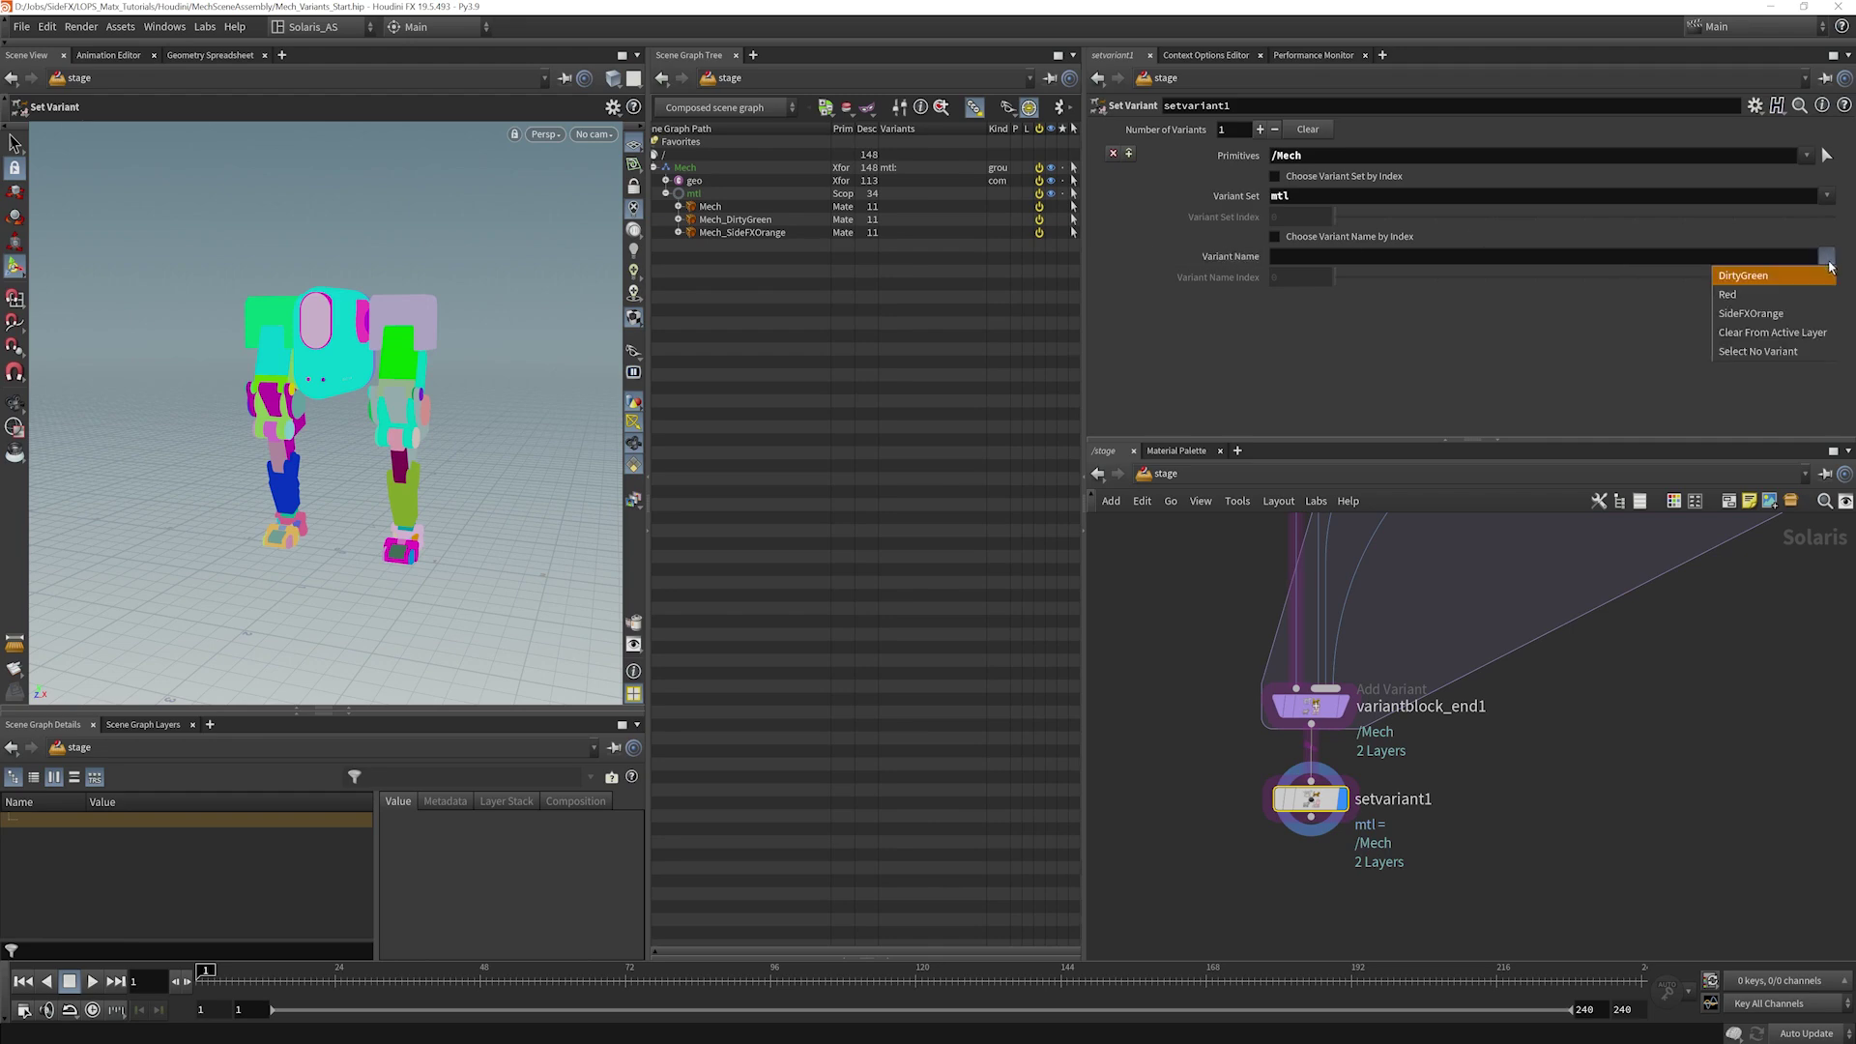
left_click(1752, 296)
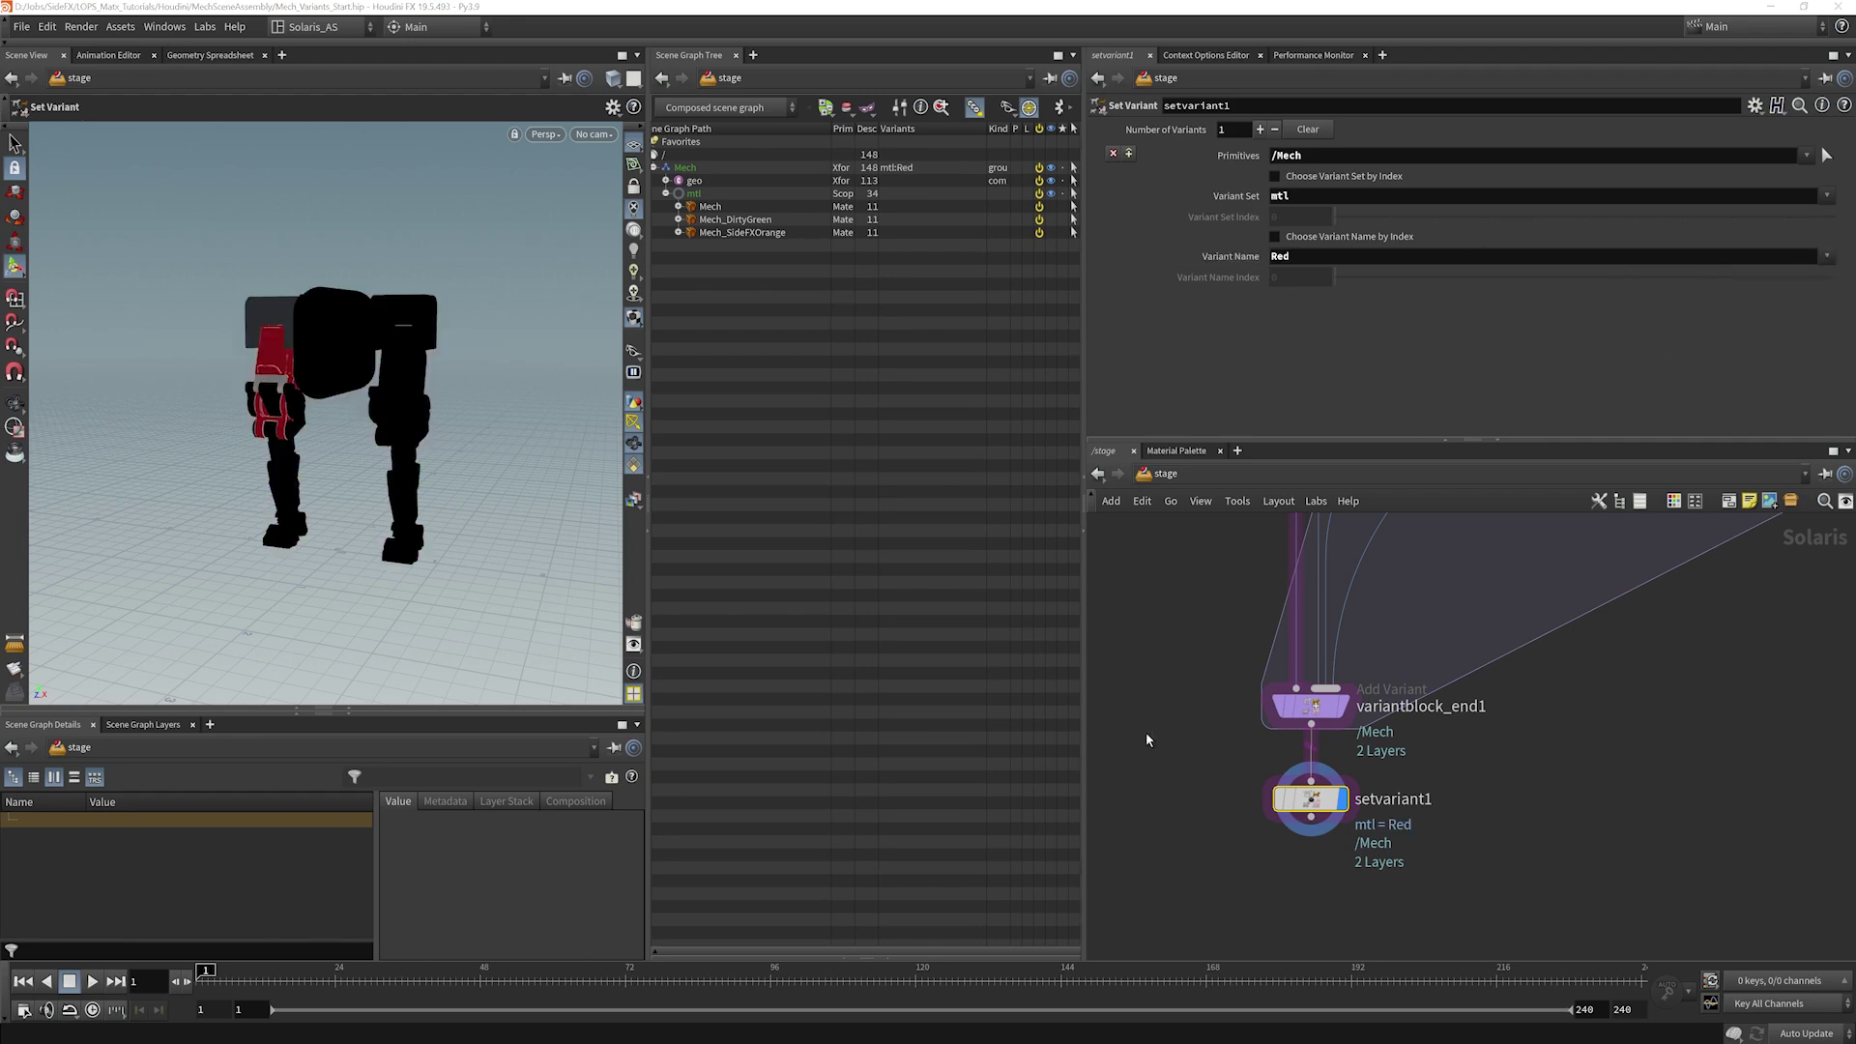
left_click(1204, 756)
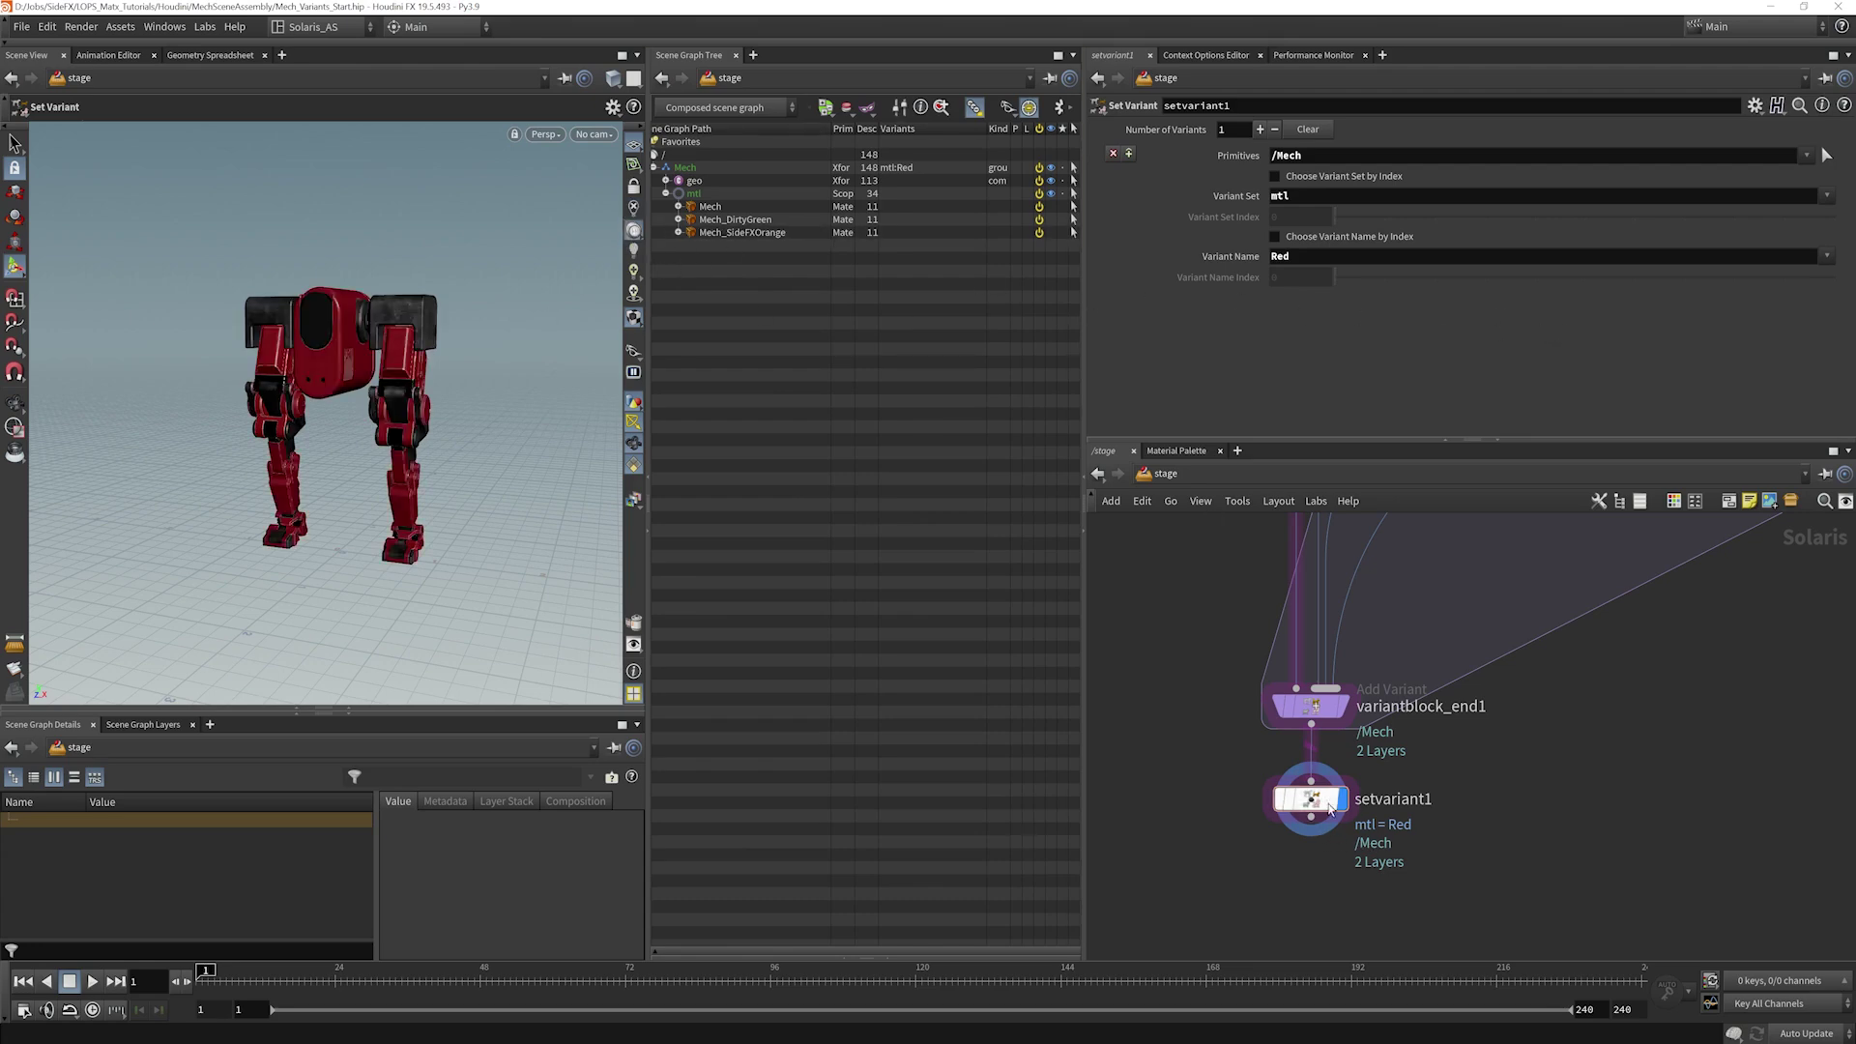
Step: Test setvariant1 with the DirtyGreen and SideFXOrange variants, and return the variant name to Red
left_click(1827, 257)
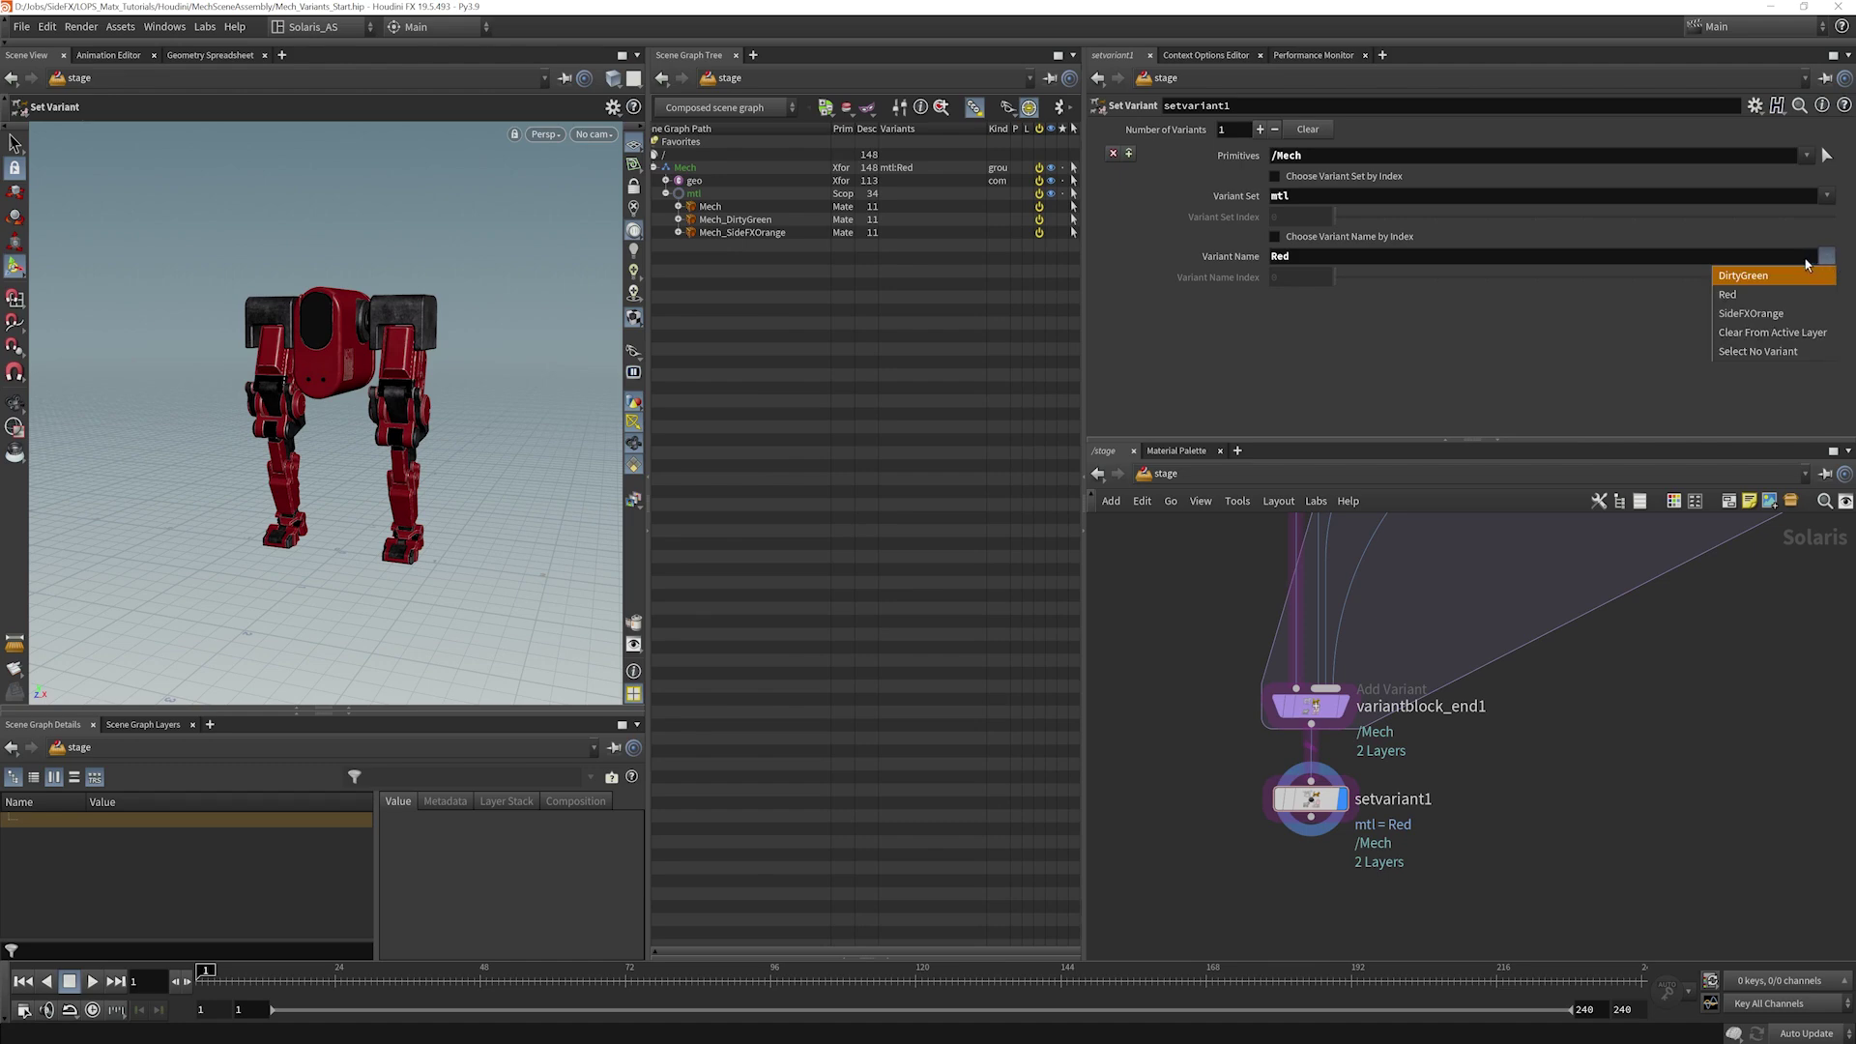
left_click(1755, 278)
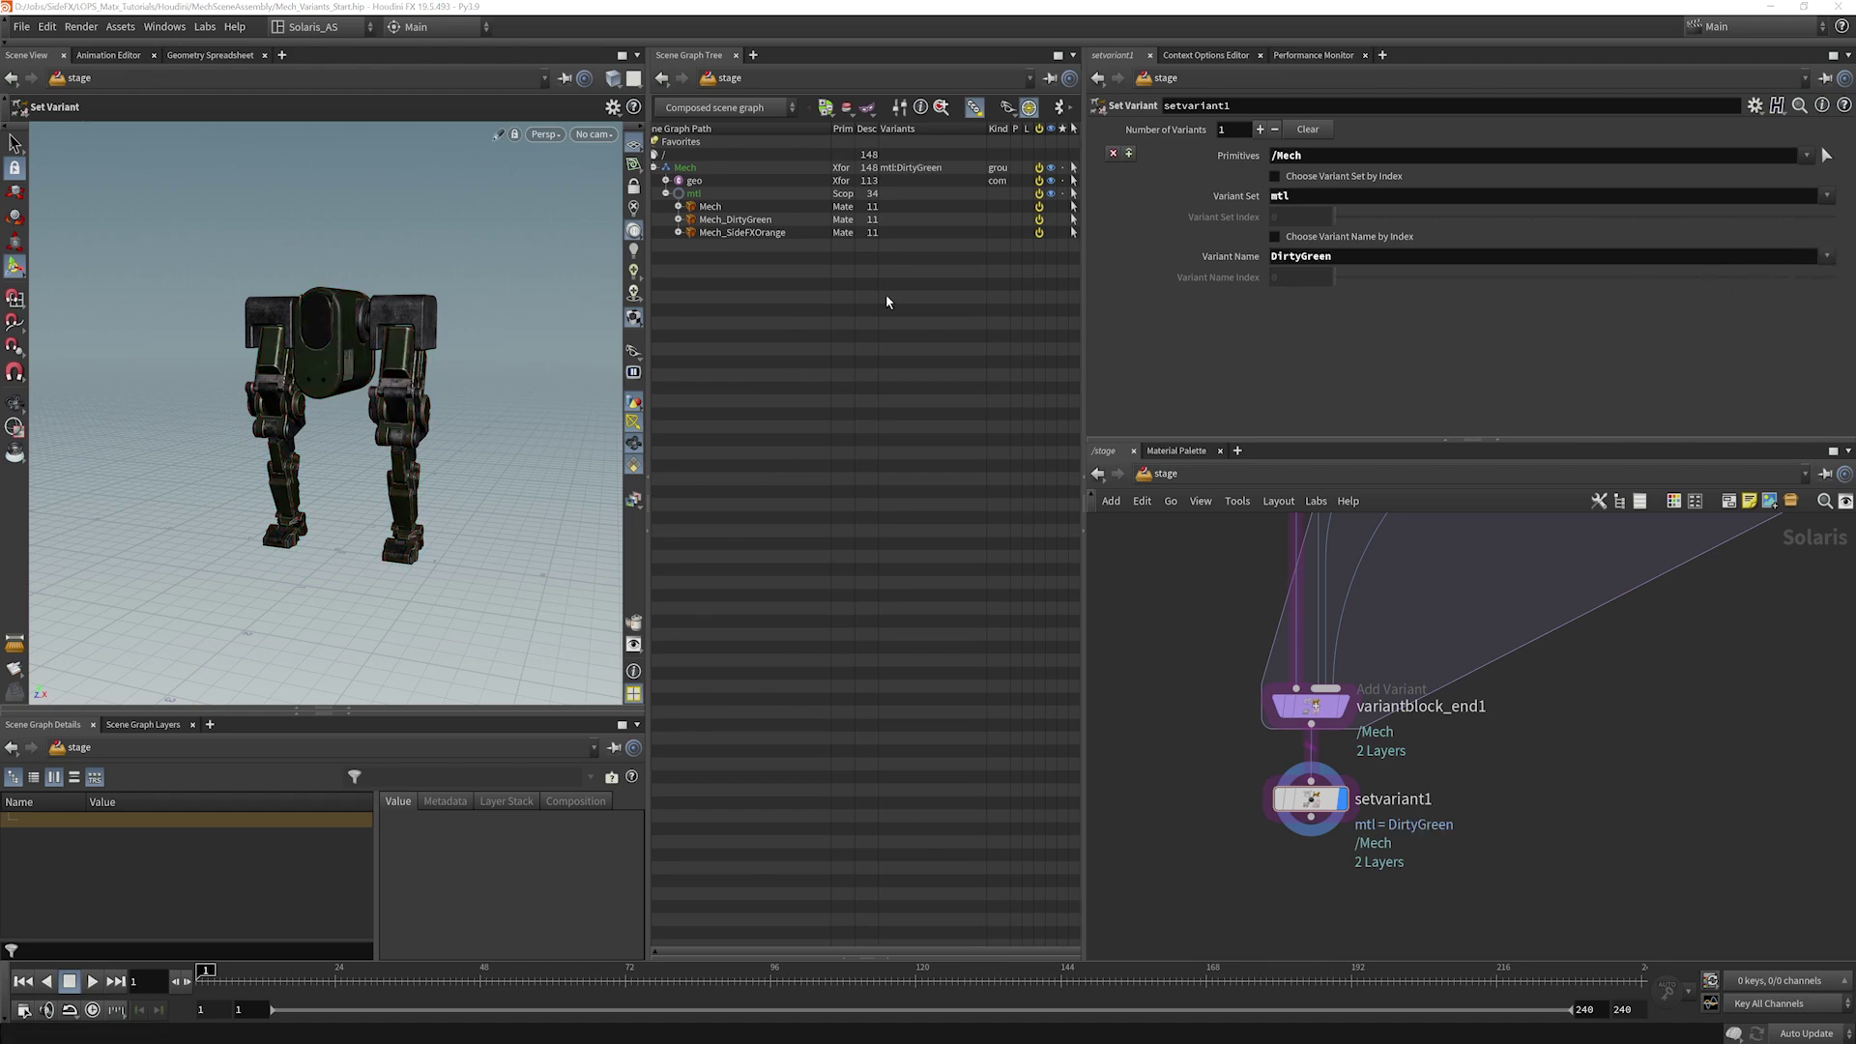
left_click(1827, 257)
left_click(1754, 315)
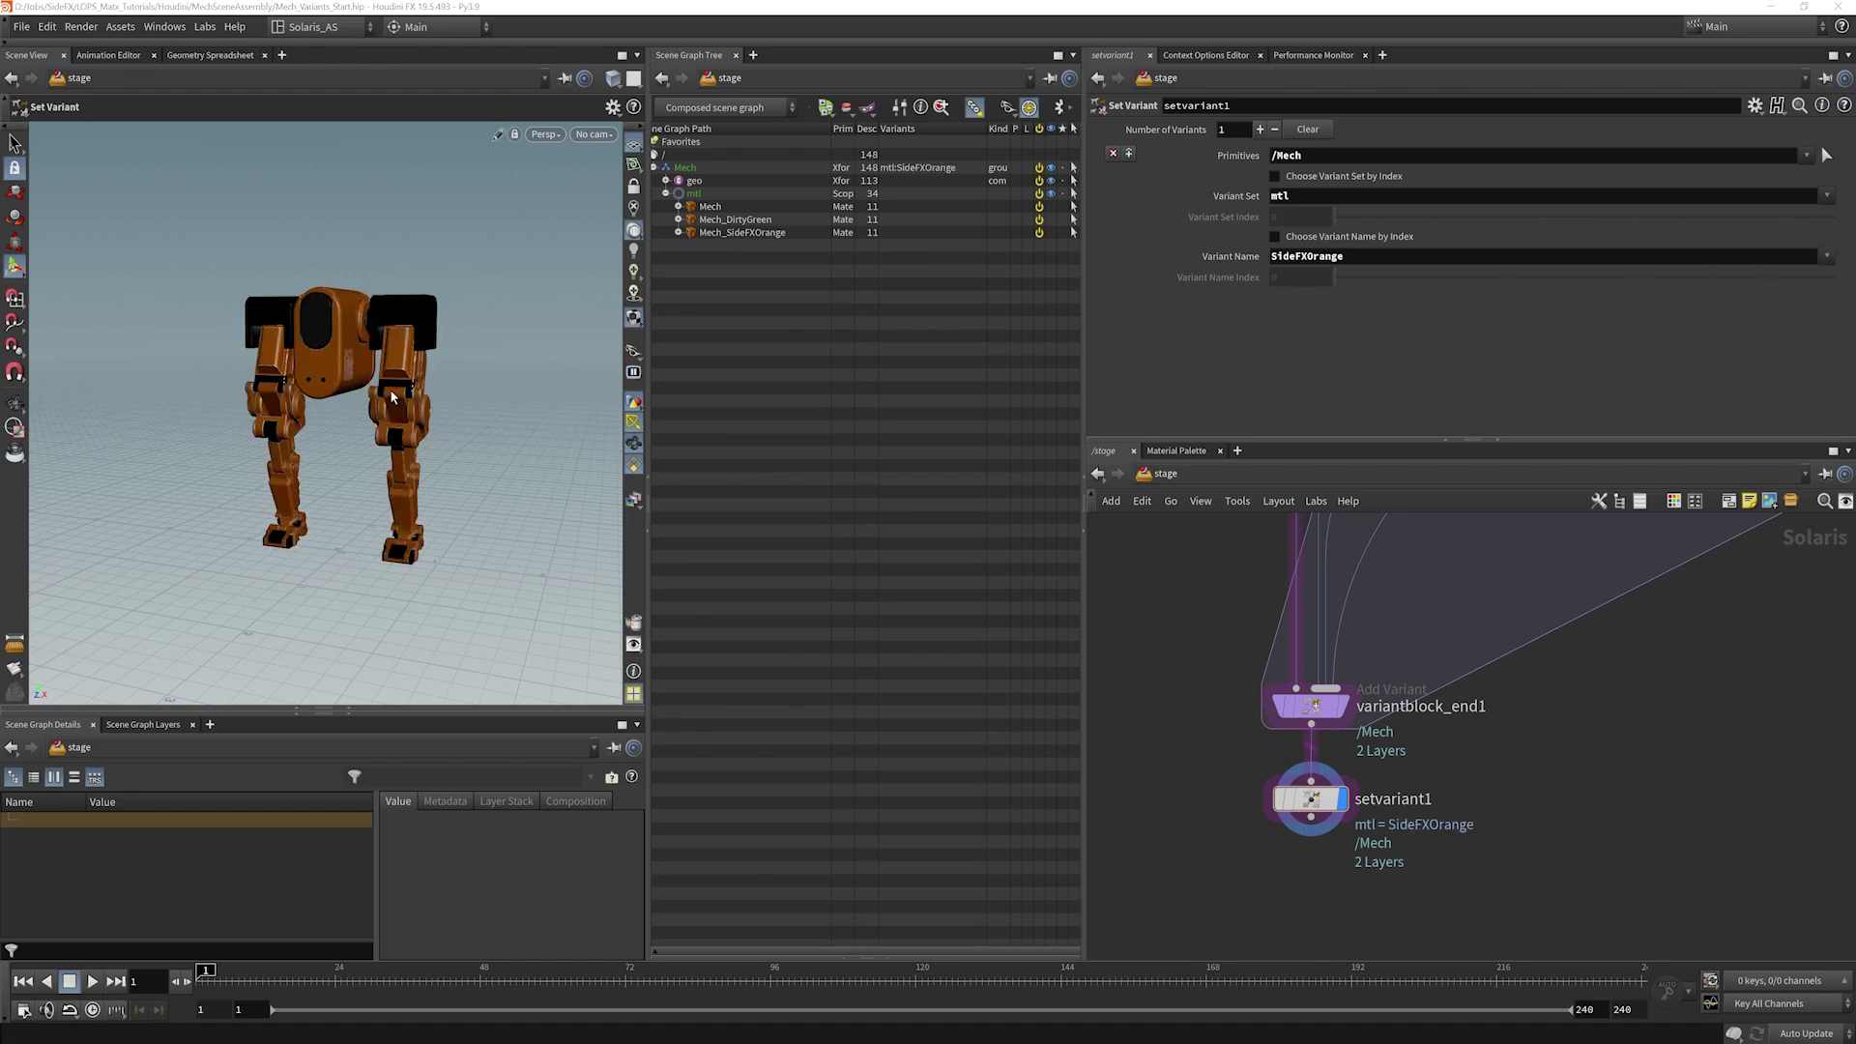
left_click(1827, 257)
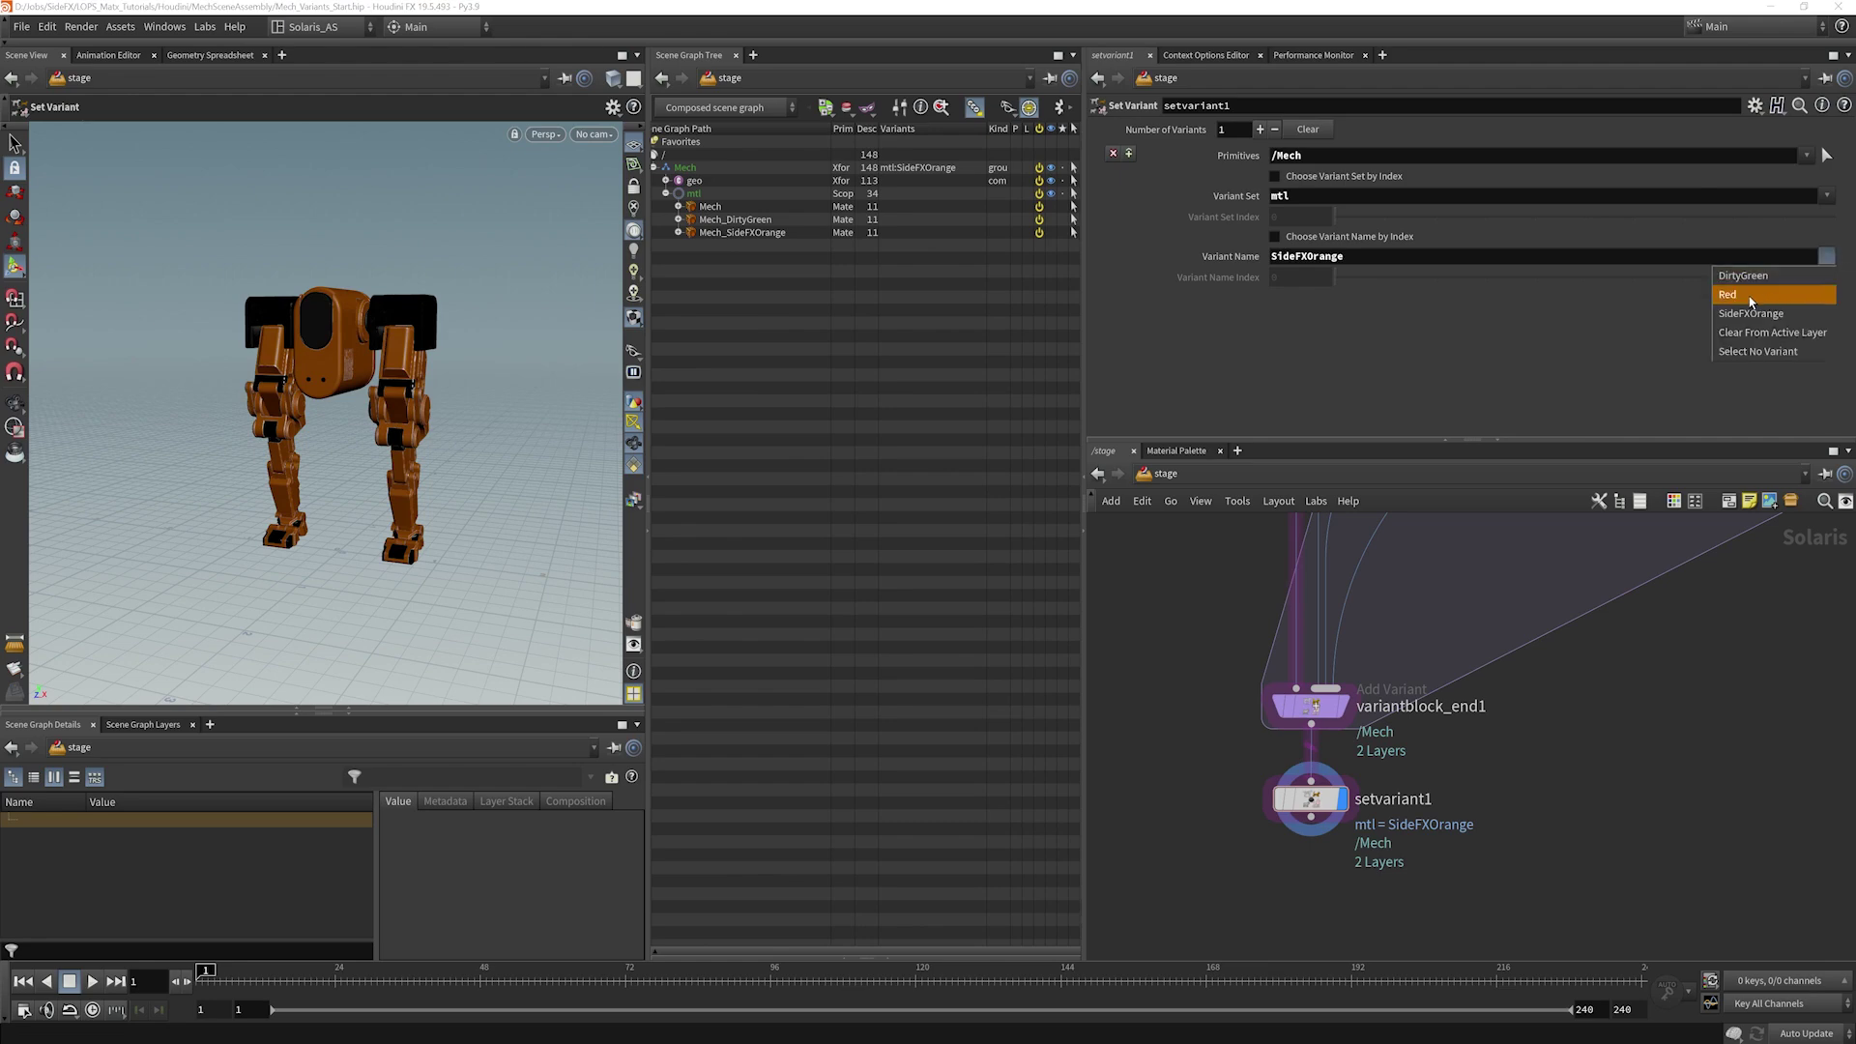
left_click(1765, 296)
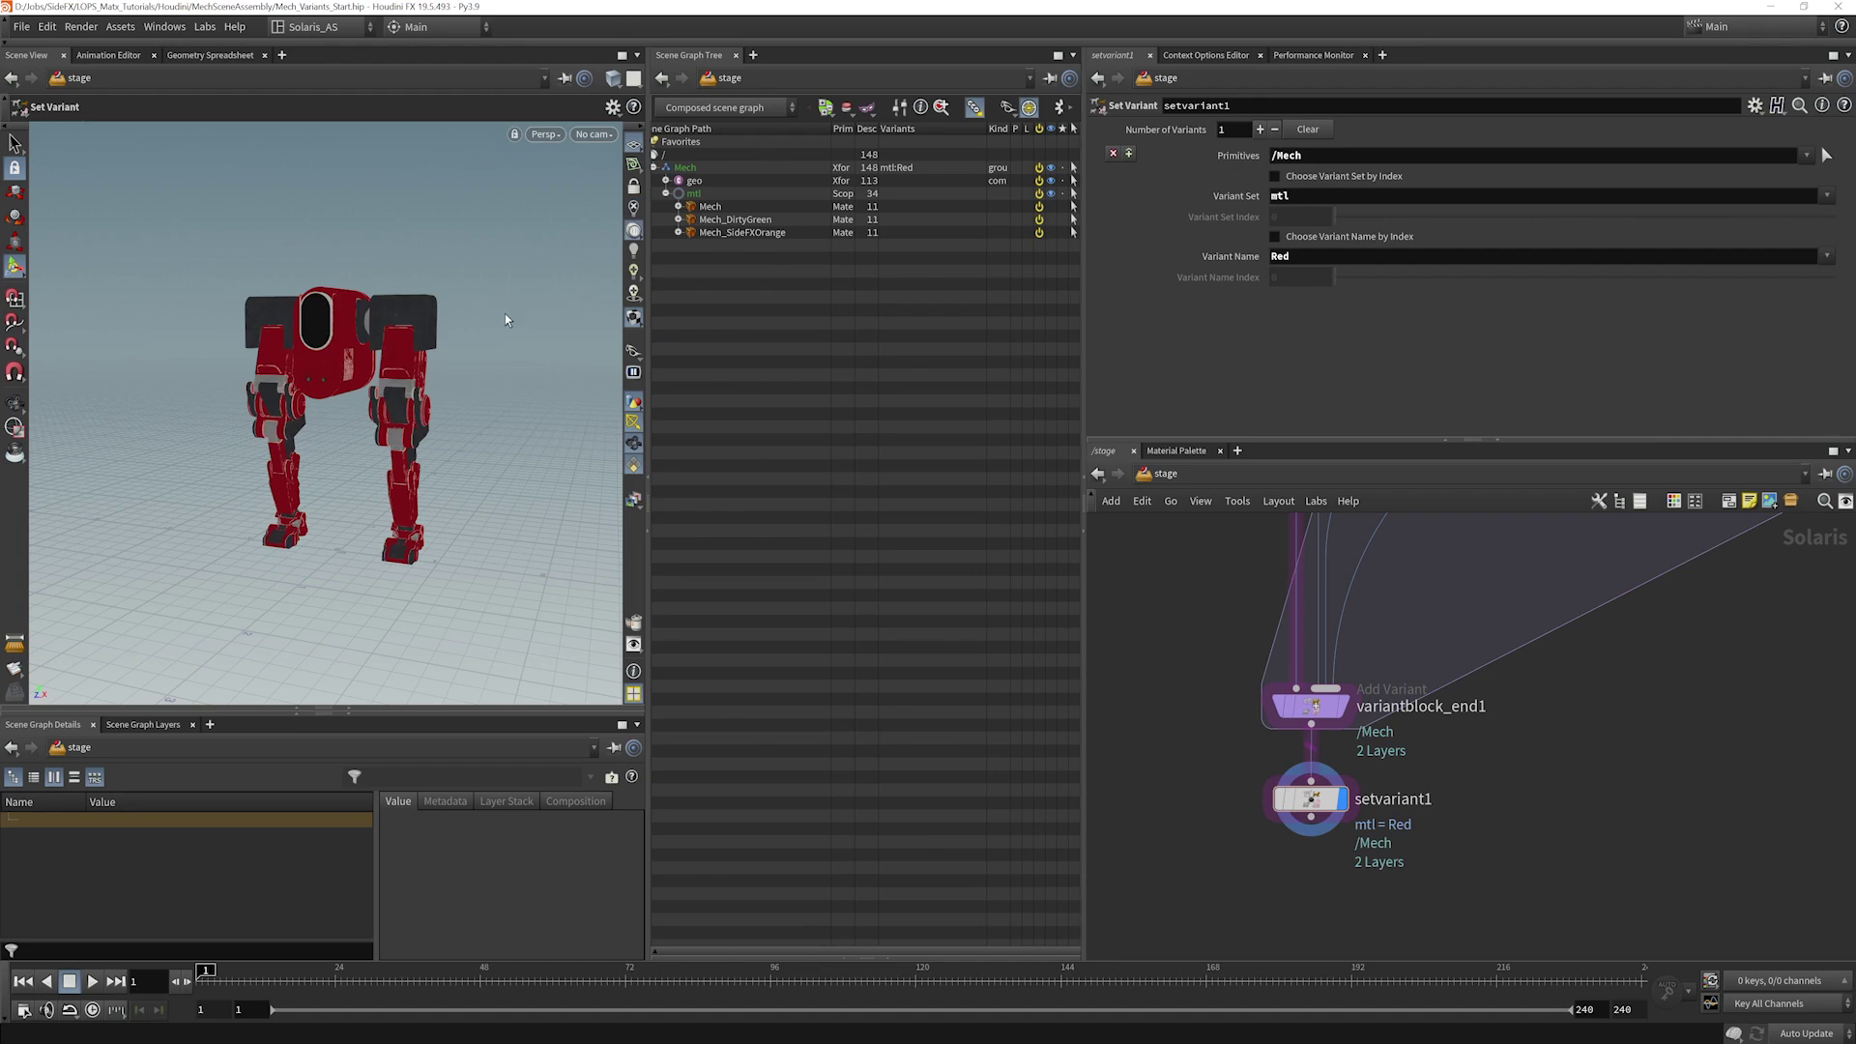
scroll(1208, 800, "down", 4)
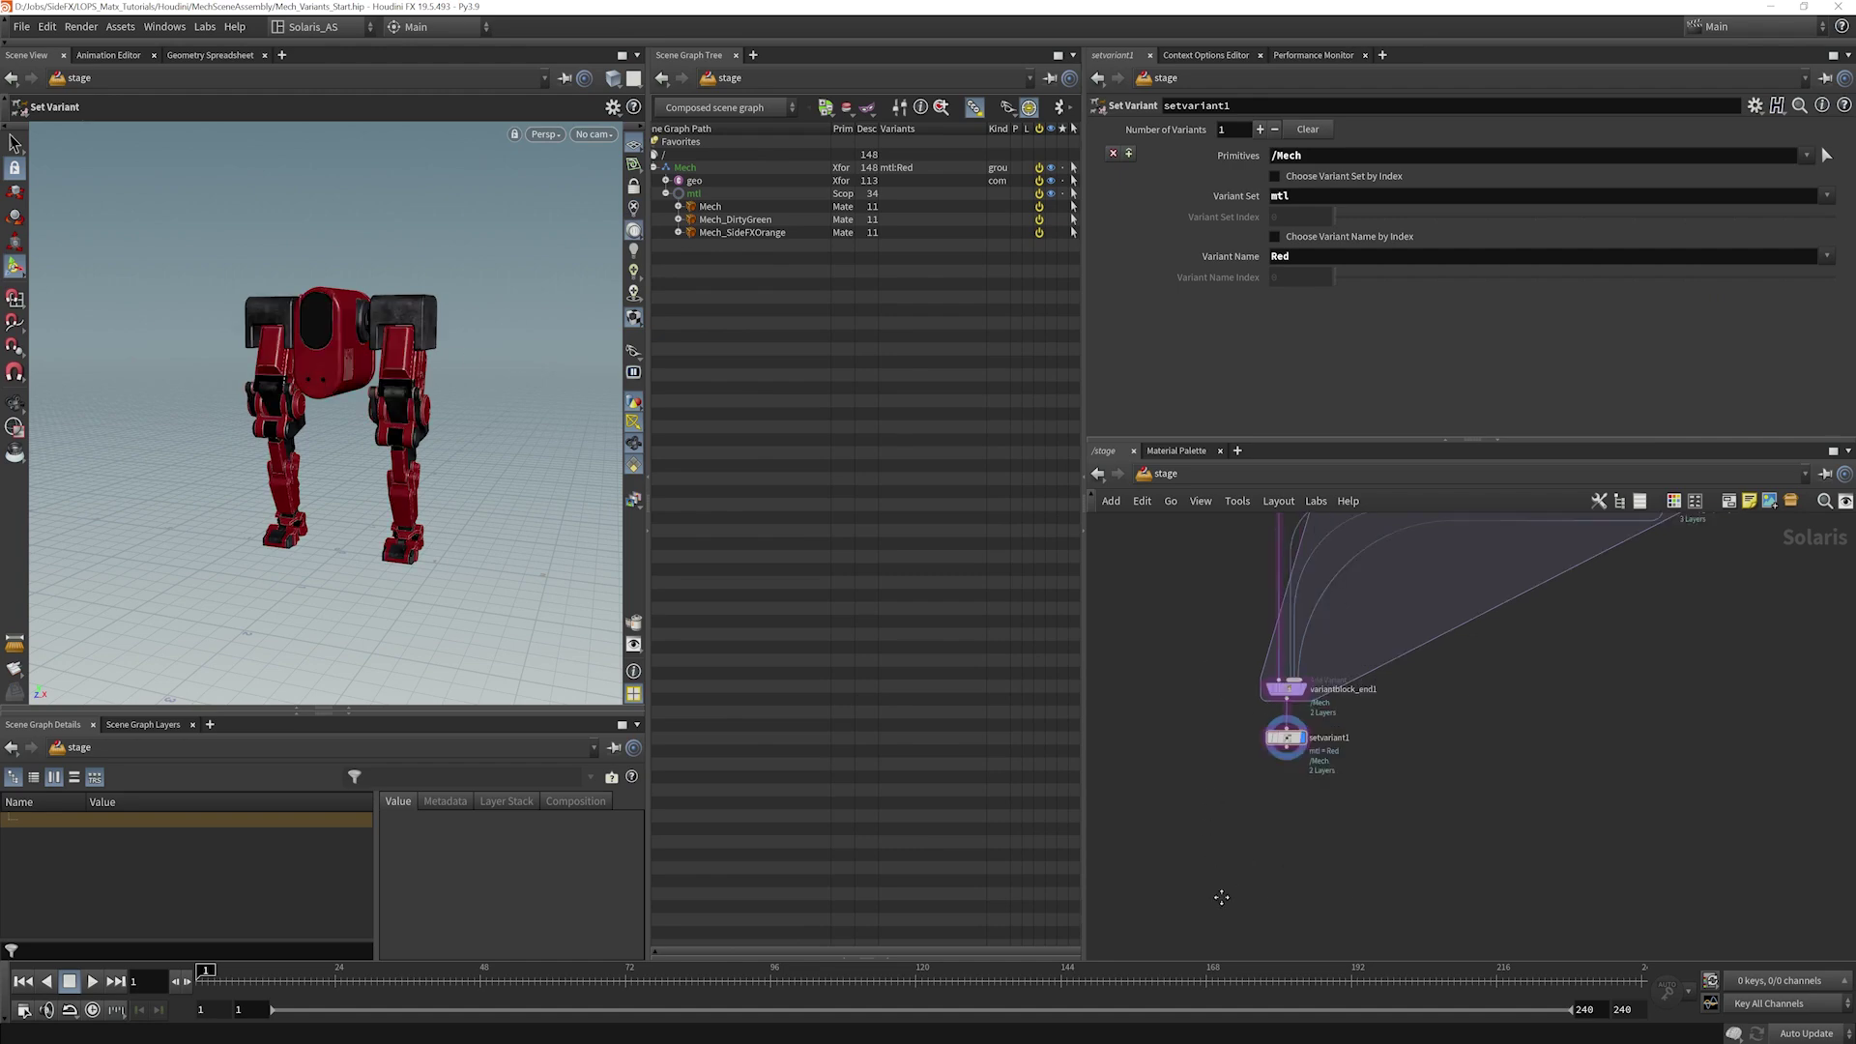
middle_click_drag(1218, 555, 1199, 731)
middle_click_drag(1215, 925, 1218, 522)
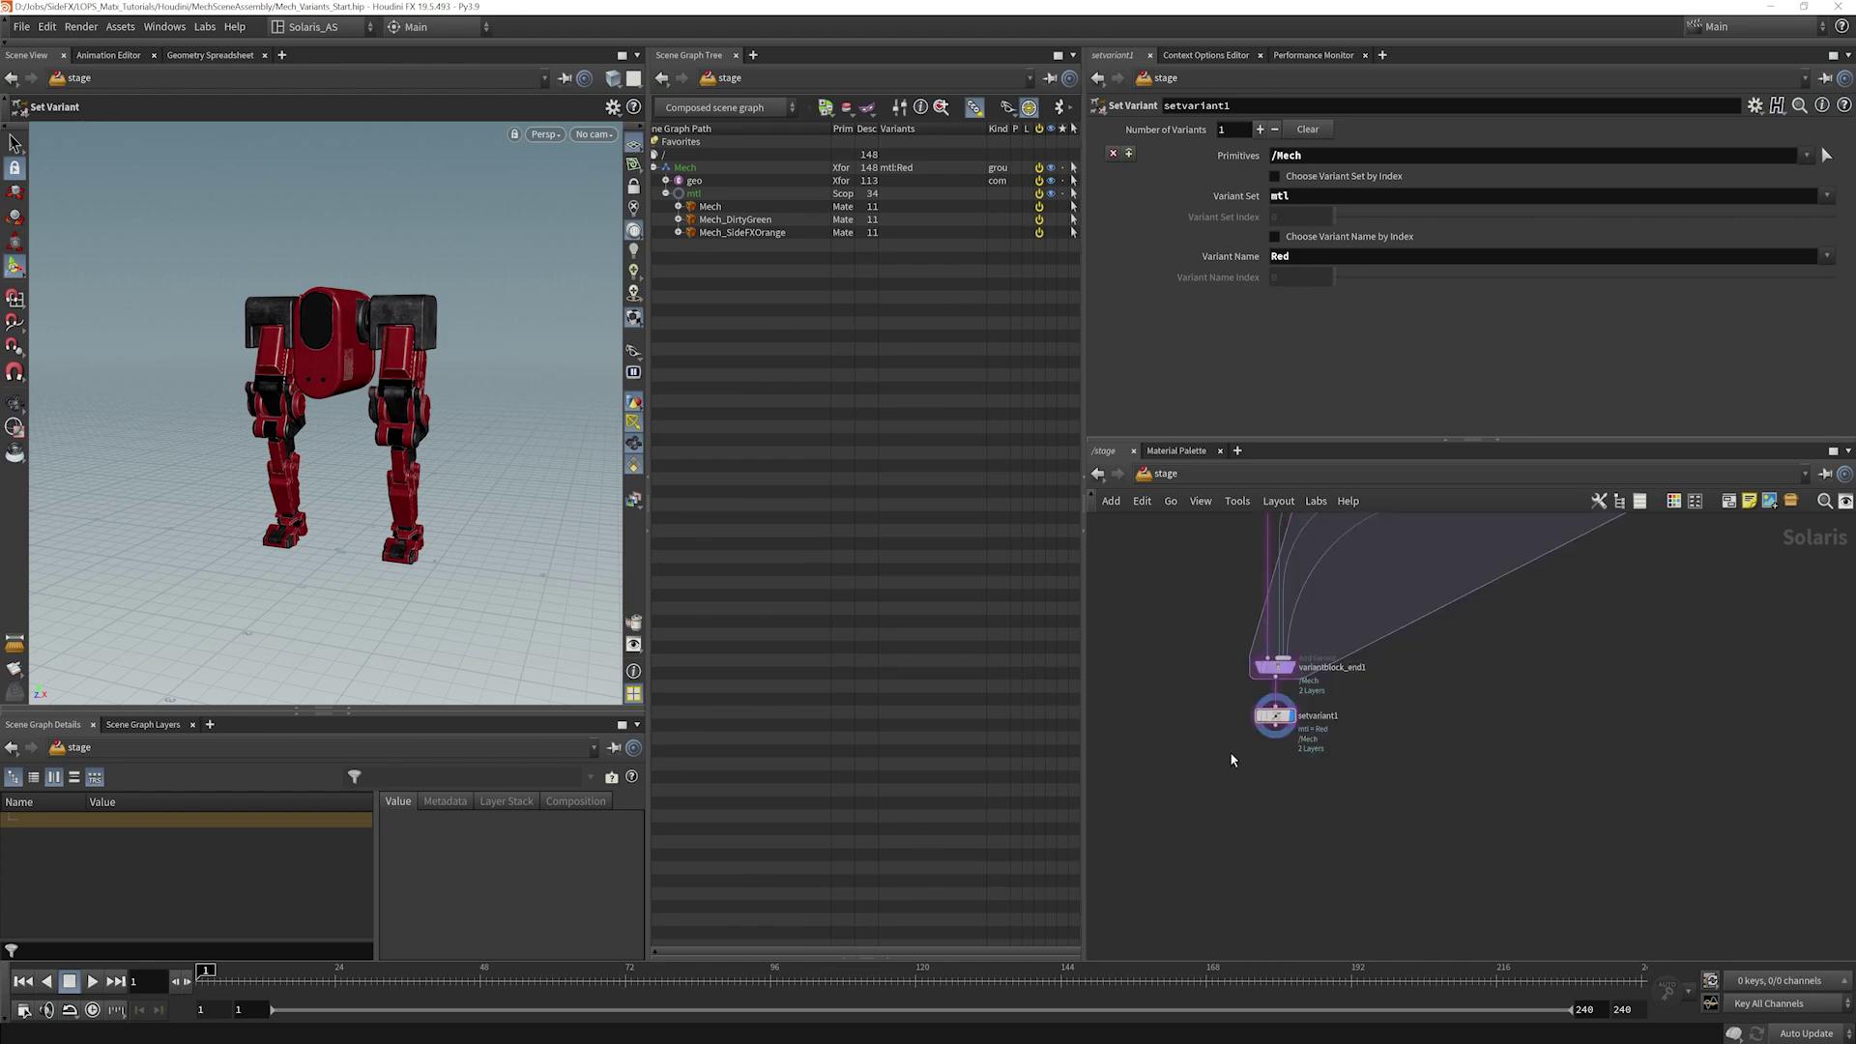
scroll(1352, 740, "up", 4)
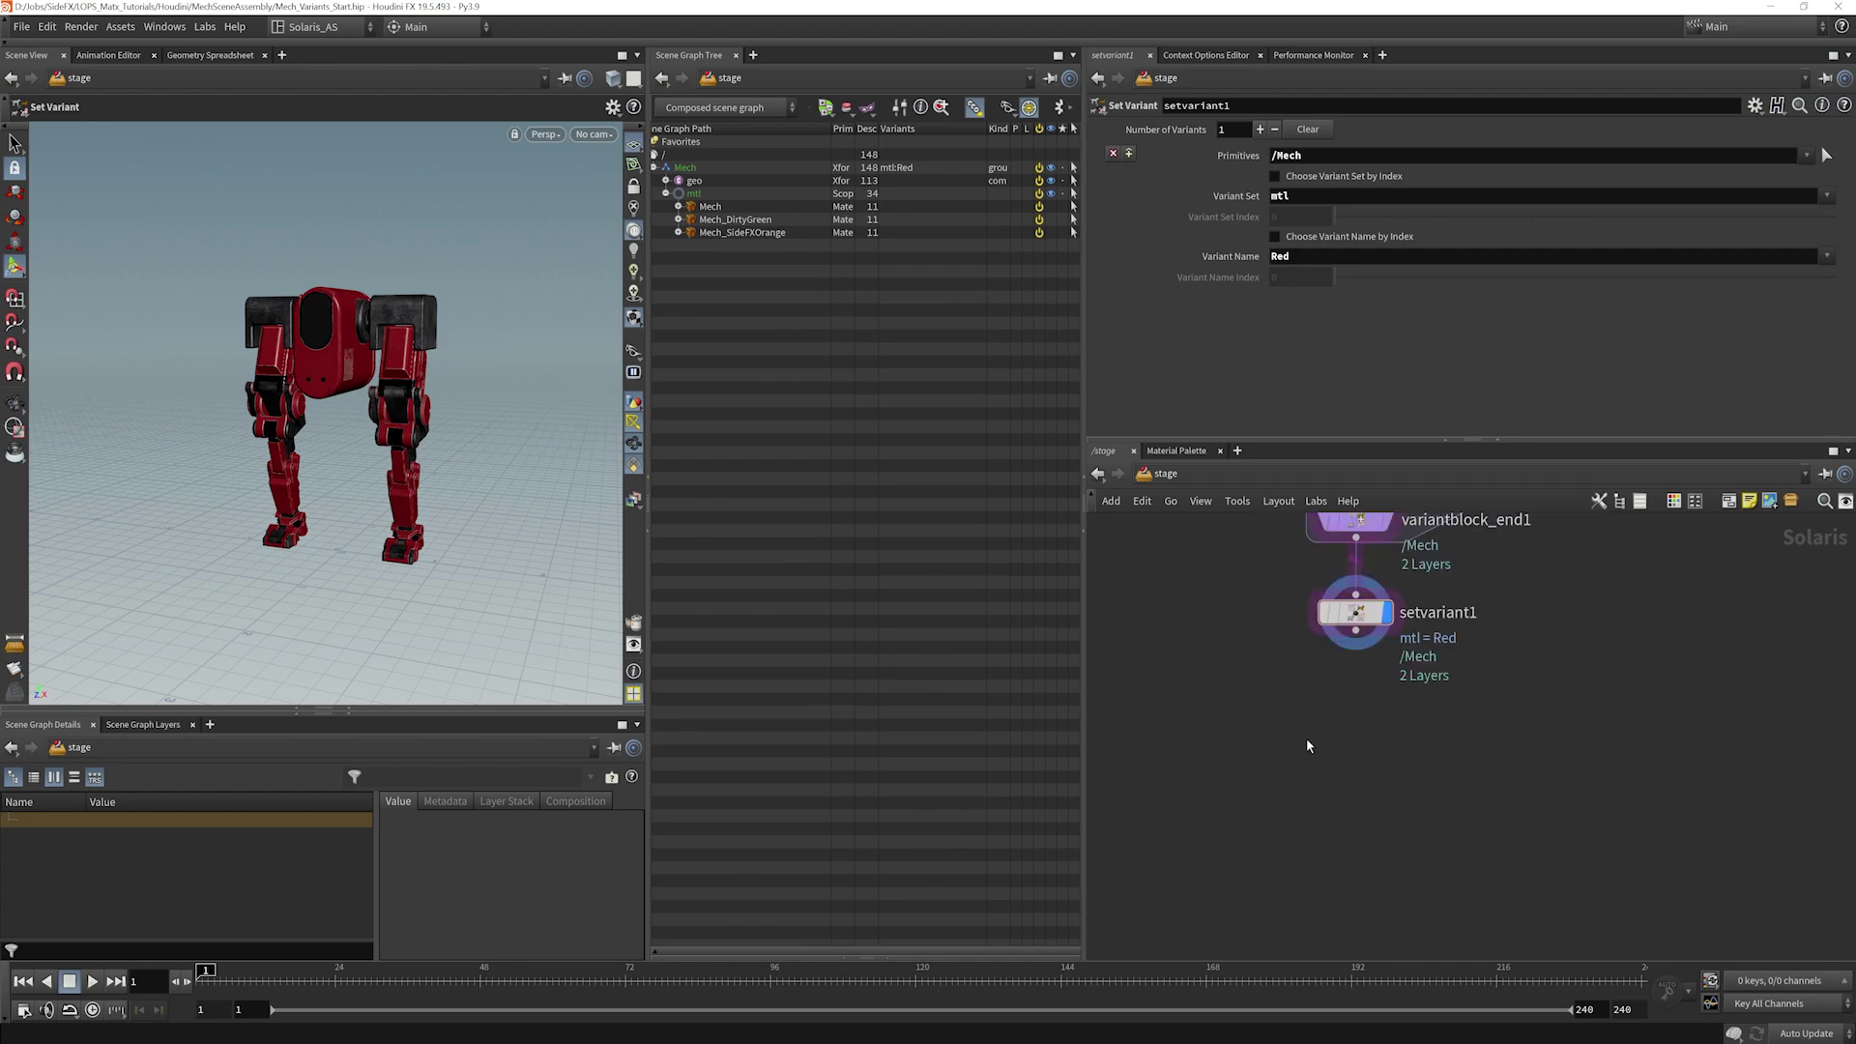
Step: Add a USD ROP node below setvariant1 and connect it to setvariant1's output
key("Tab")
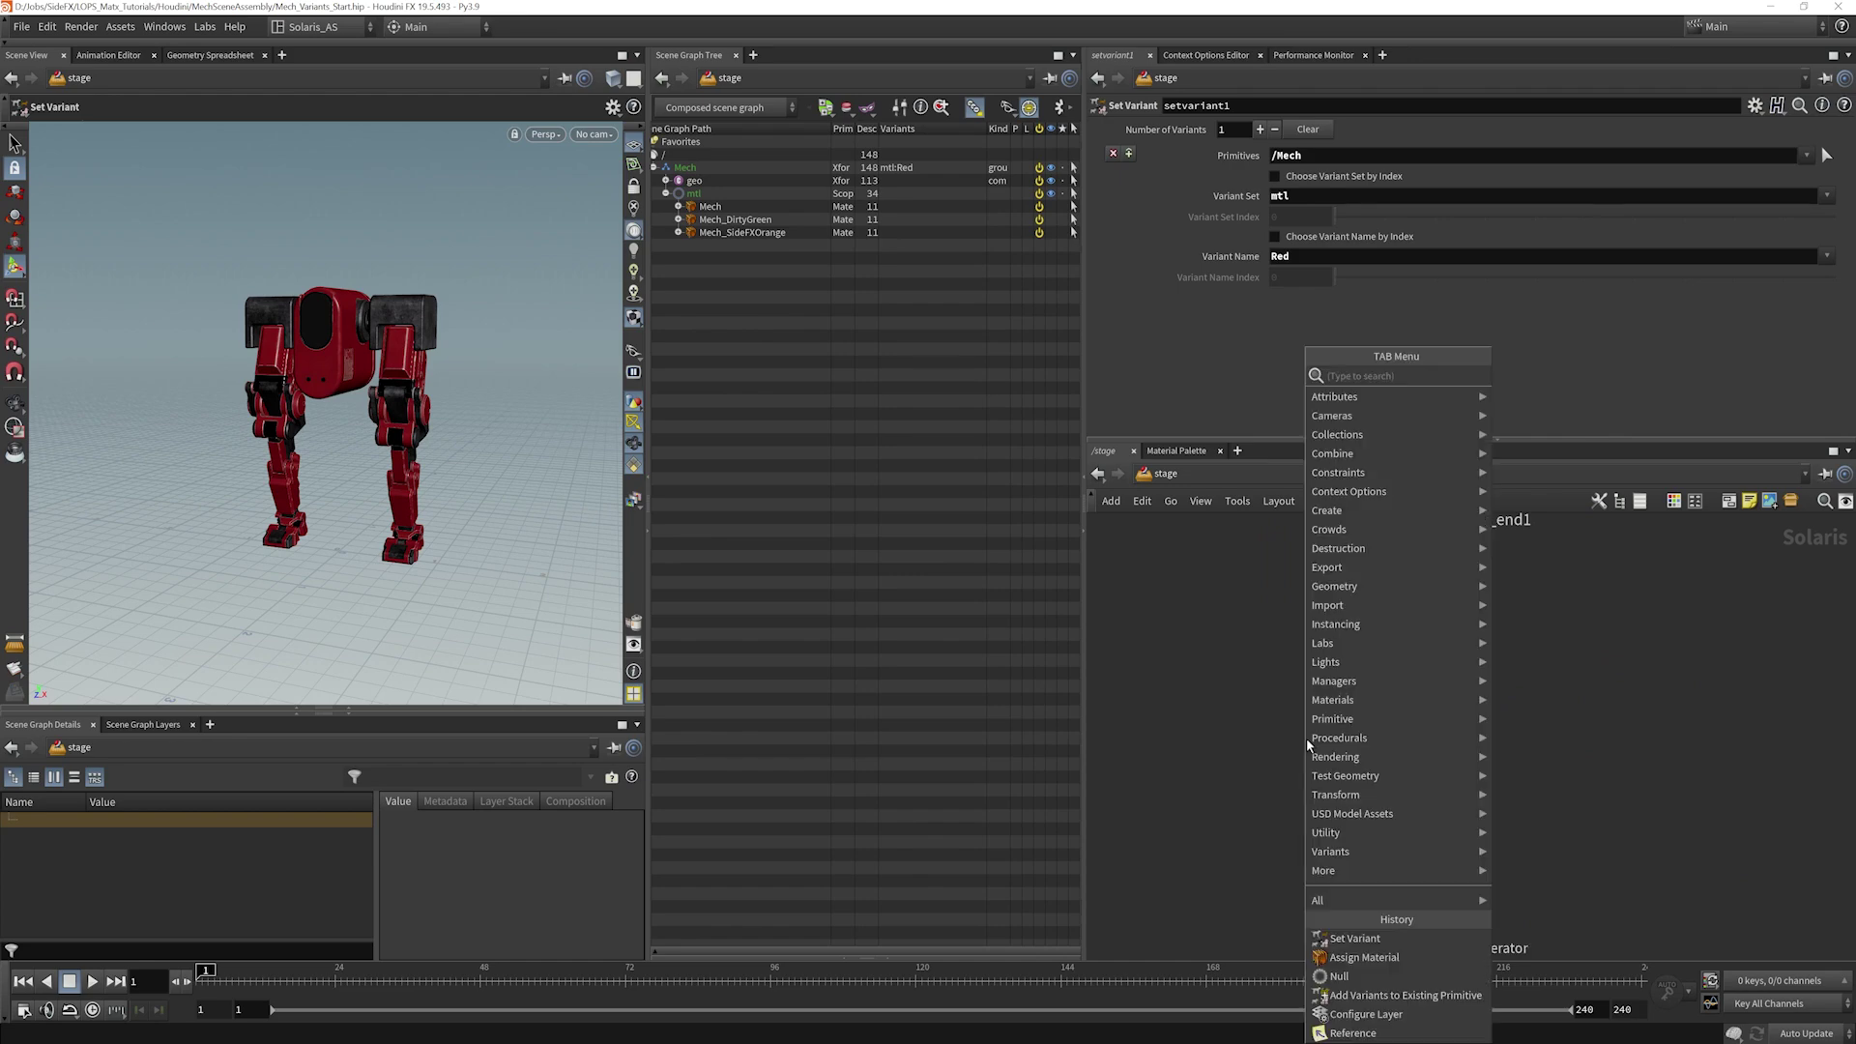
type("usdr")
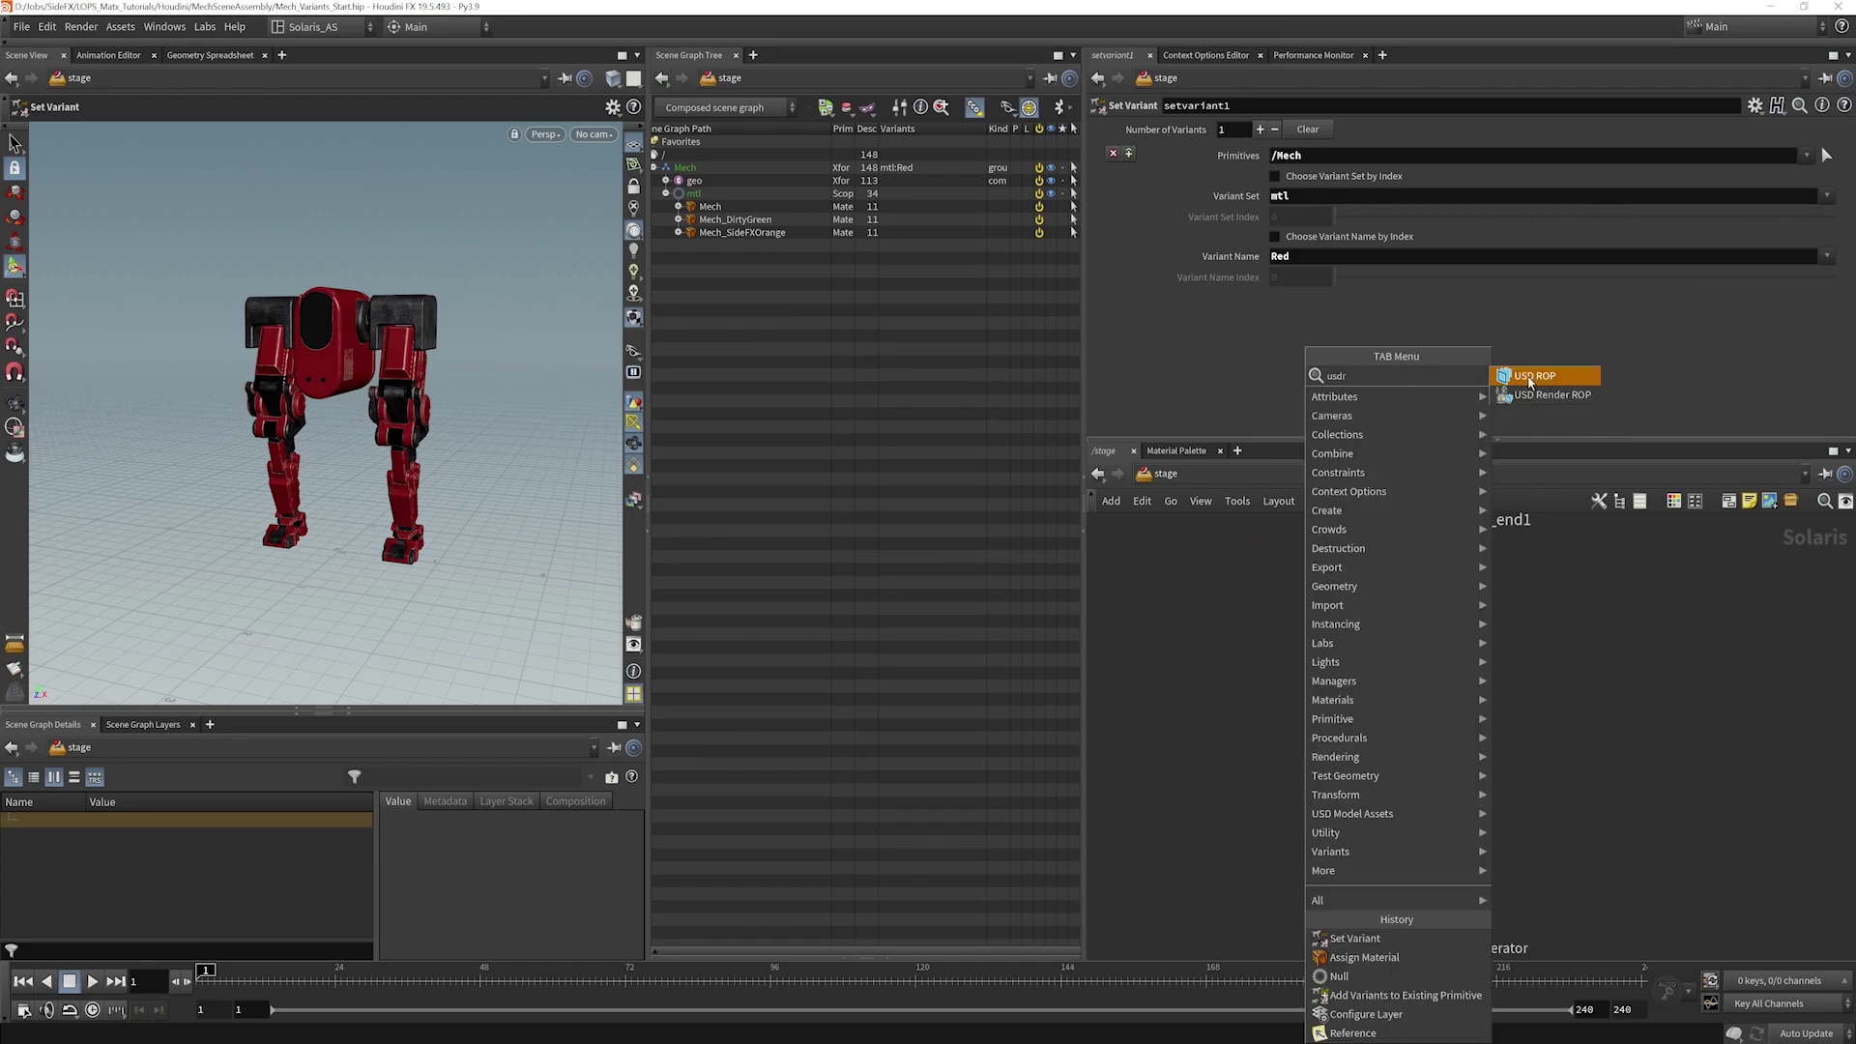
left_click(1533, 377)
left_click(1355, 740)
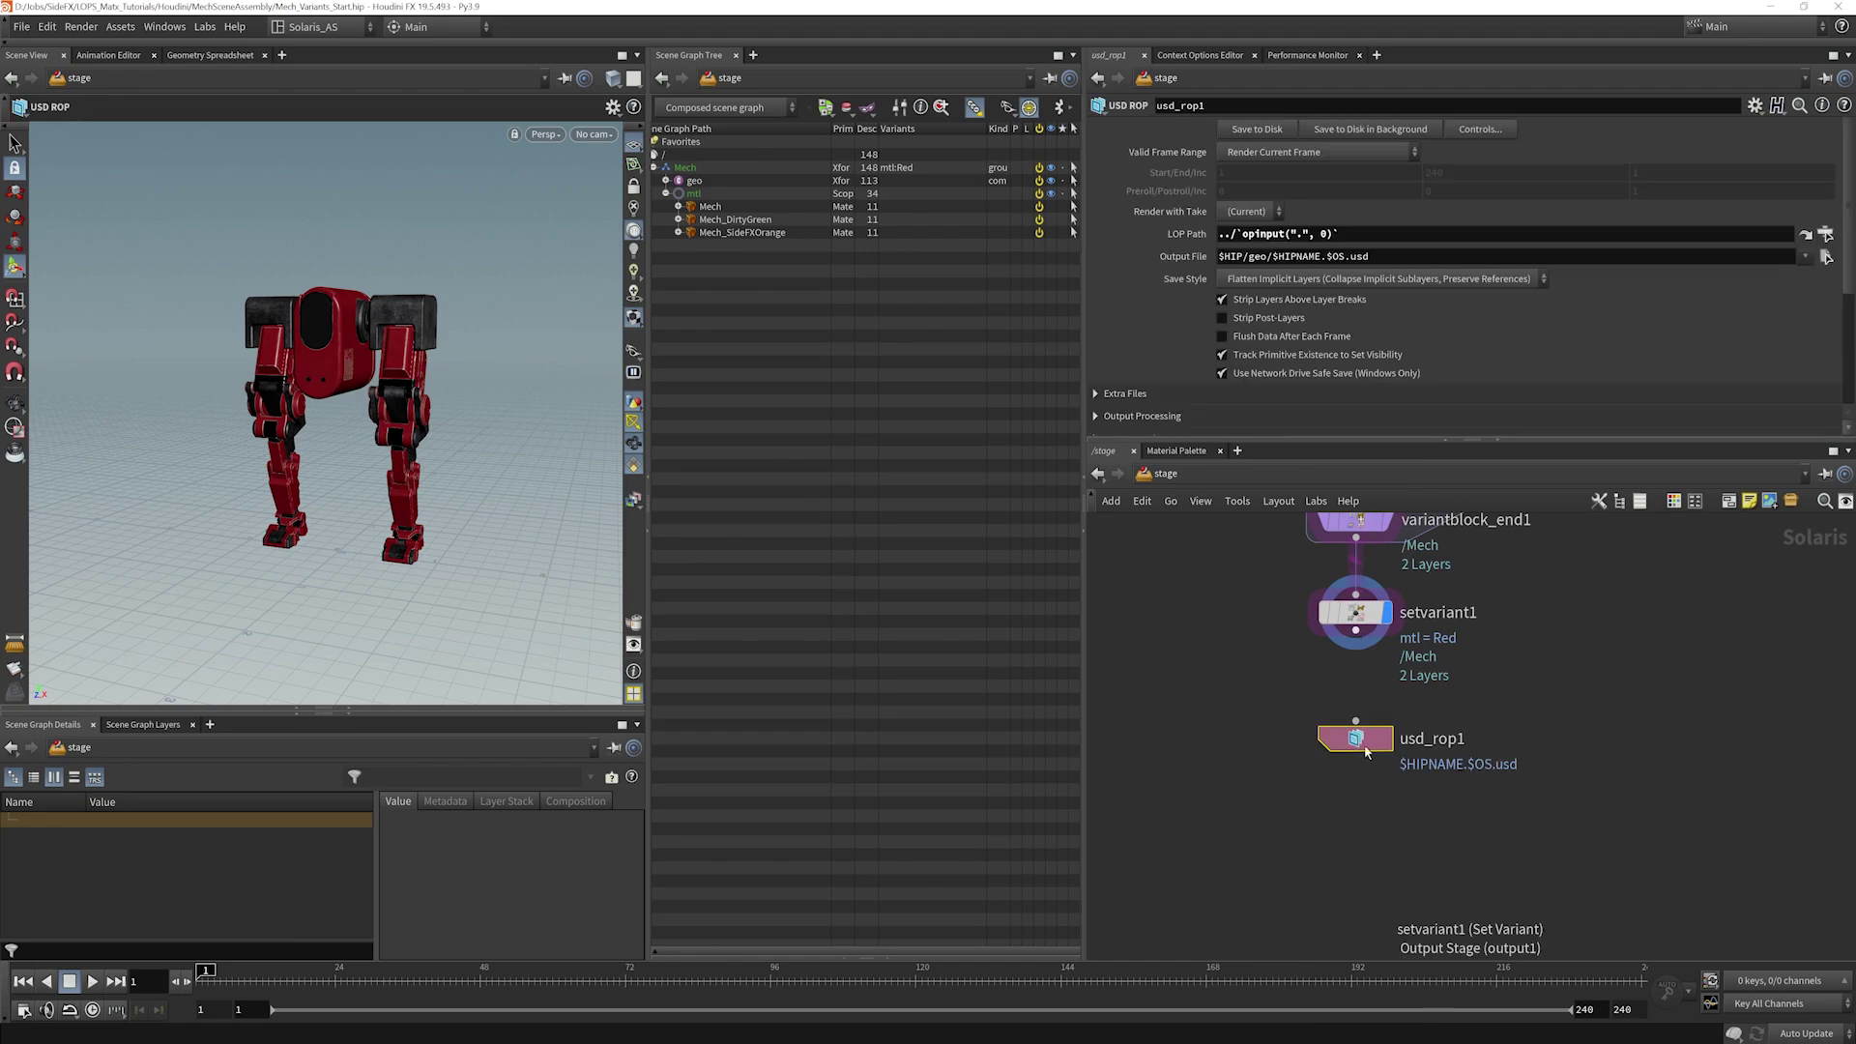
left_click(1365, 752)
Step: Copy the layer save path of sopimport_mech_rest_pose
scroll(1240, 649, "down", 1)
middle_click_drag(1240, 649, 1301, 783)
scroll(1283, 763, "down", 3)
middle_click_drag(1276, 529, 1226, 987)
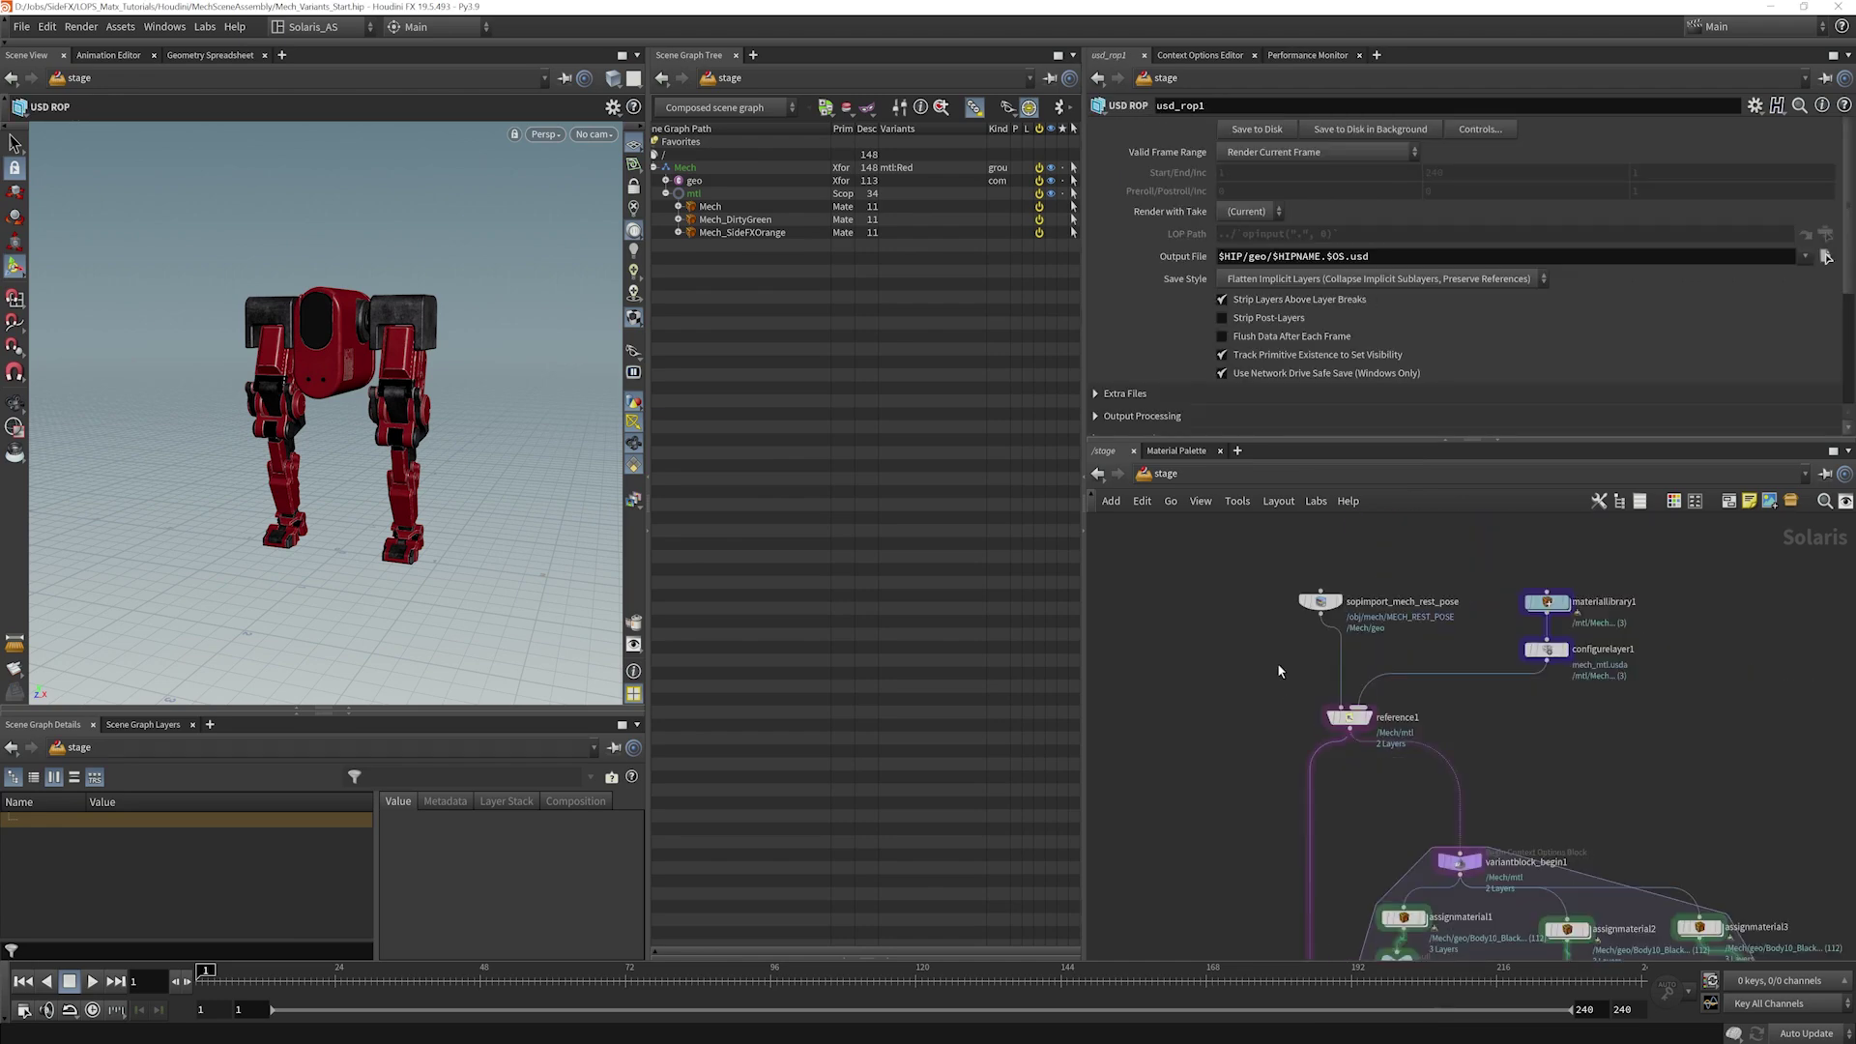
left_click(1320, 601)
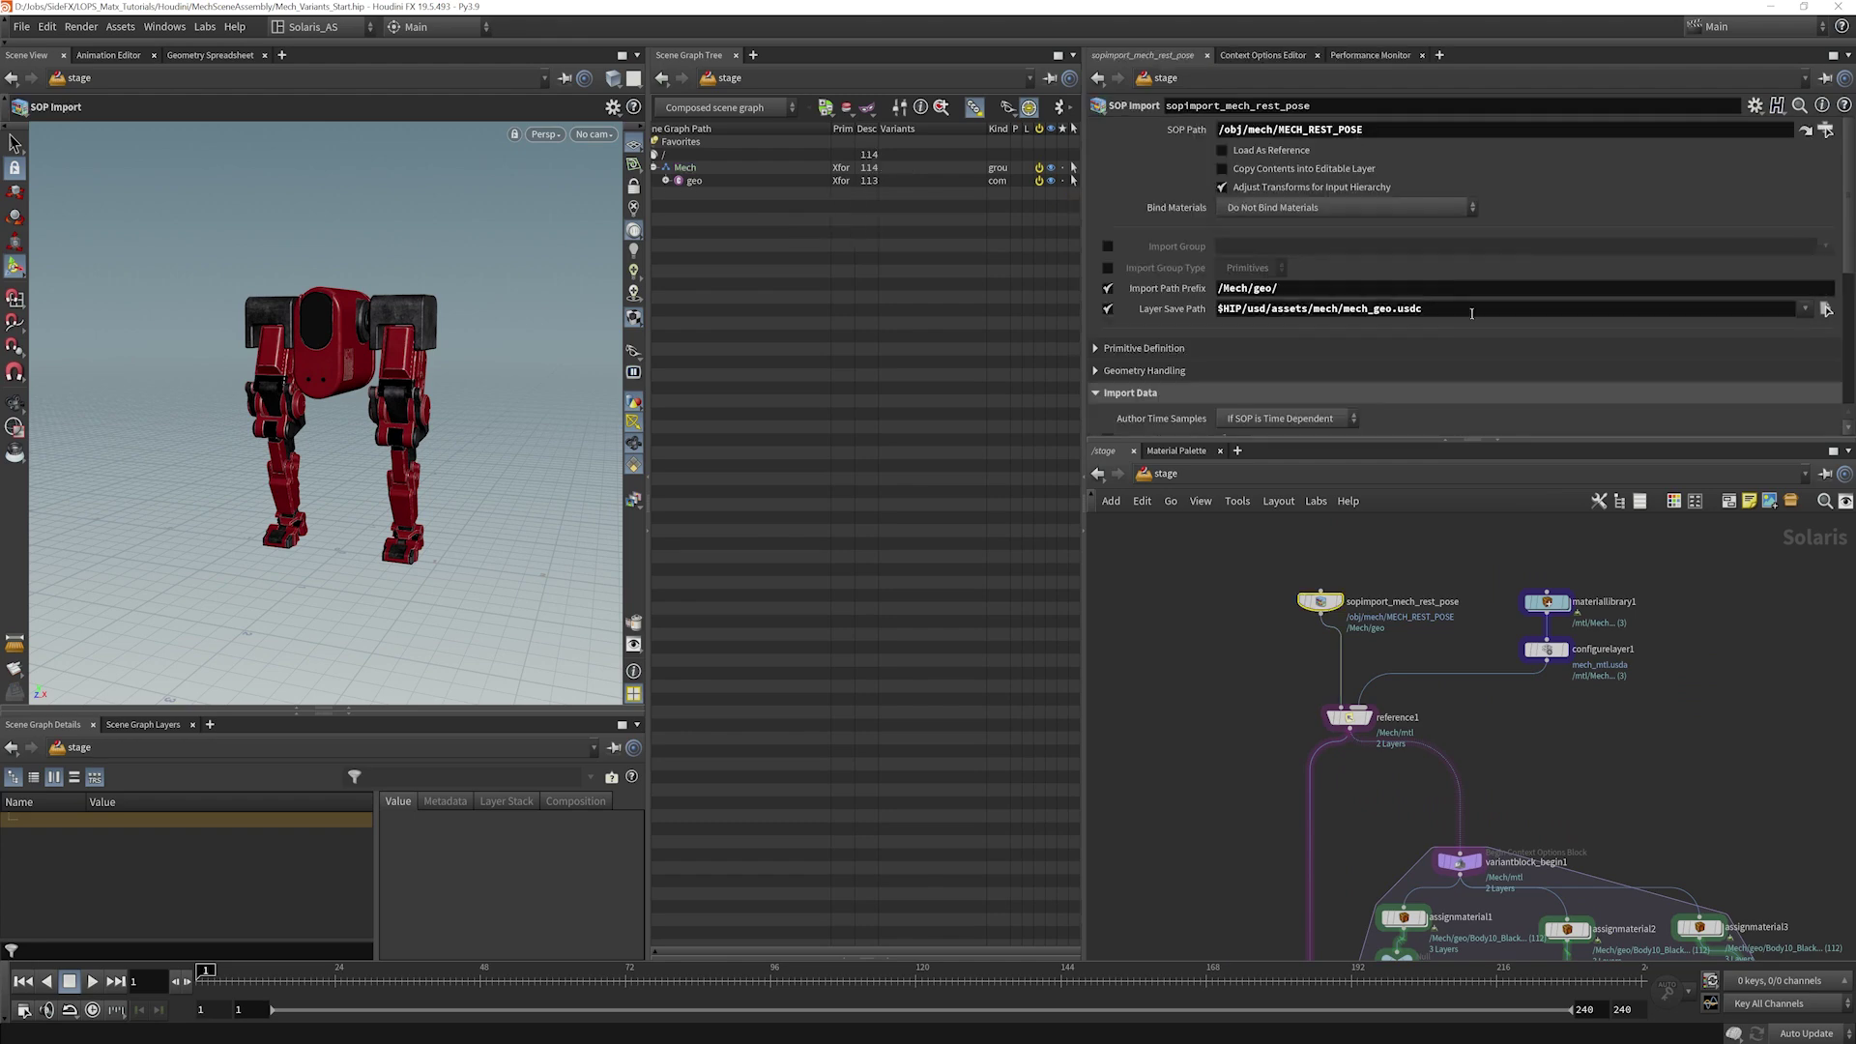
left_click_drag(1448, 309, 1230, 309)
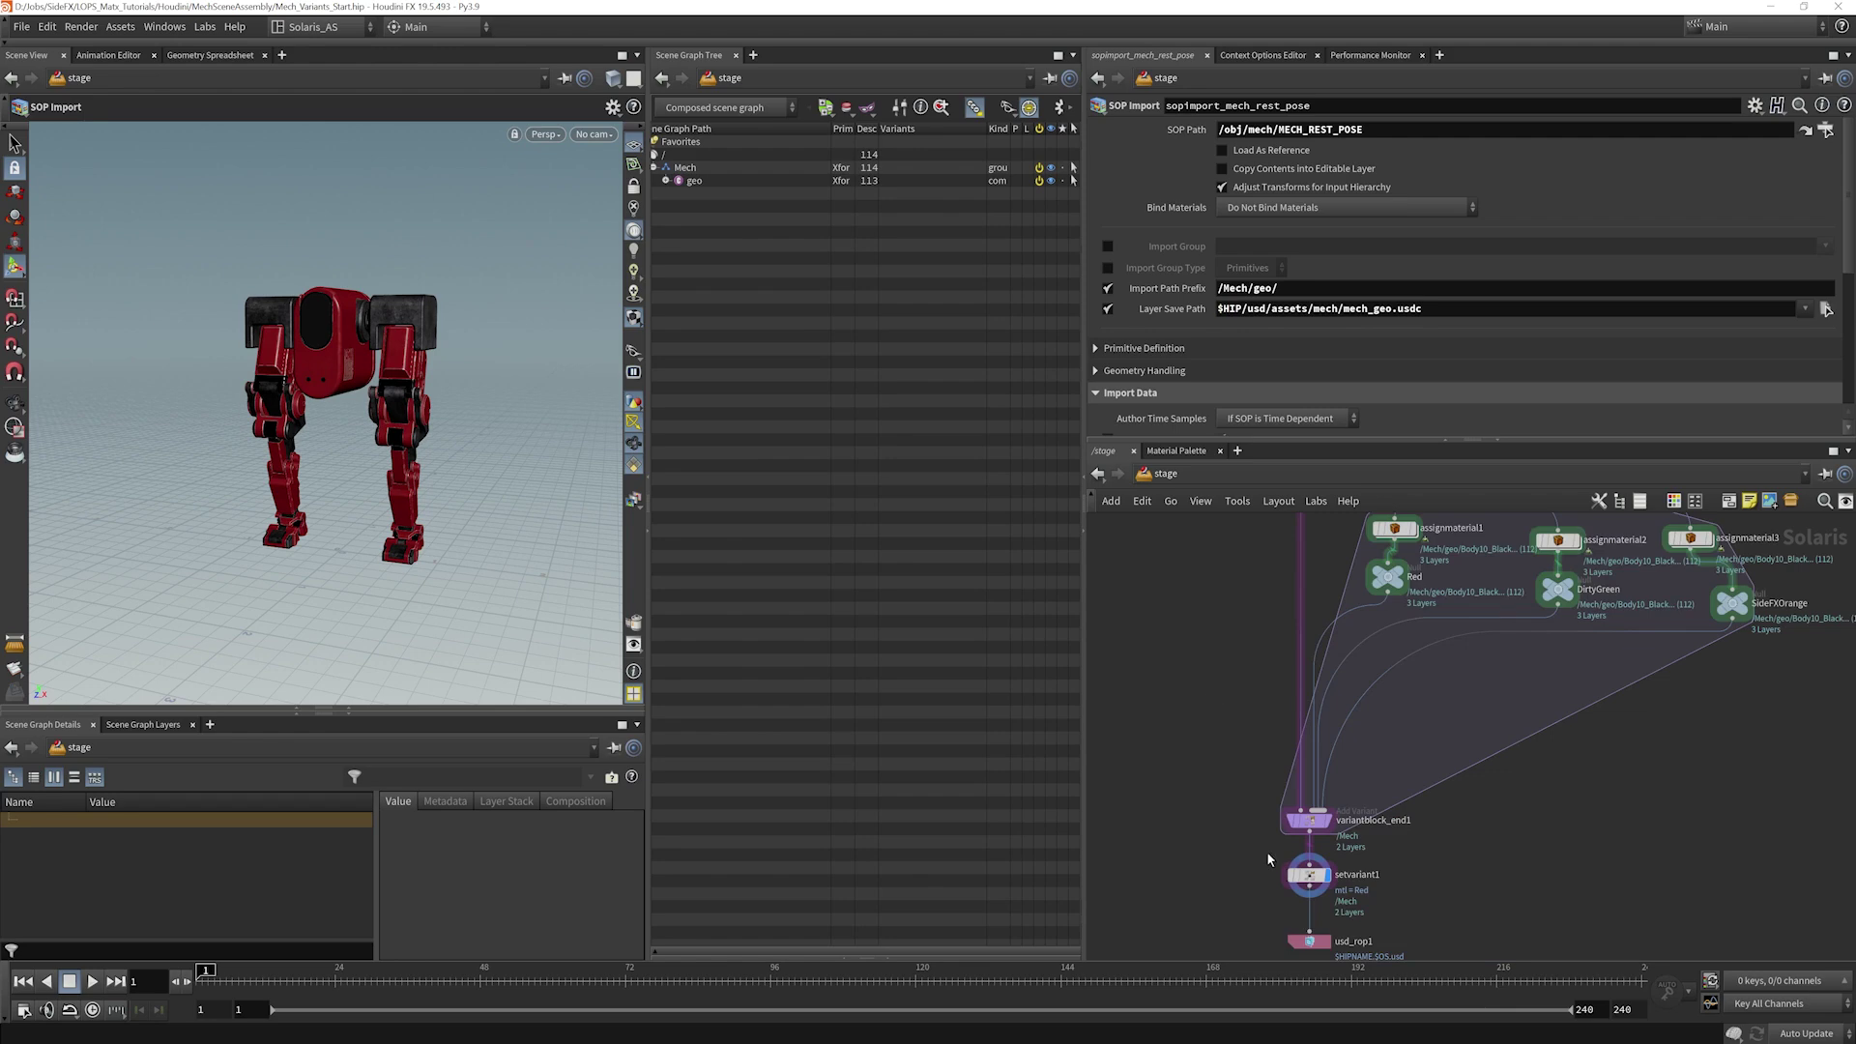
Step: Set usd_rop1's output file to $HIP/usd/assets/mech/mech_asset.usd, reusing the copied path
middle_click_drag(1267, 856, 1283, 758)
left_click_drag(1262, 893, 1285, 886)
left_click(1326, 843)
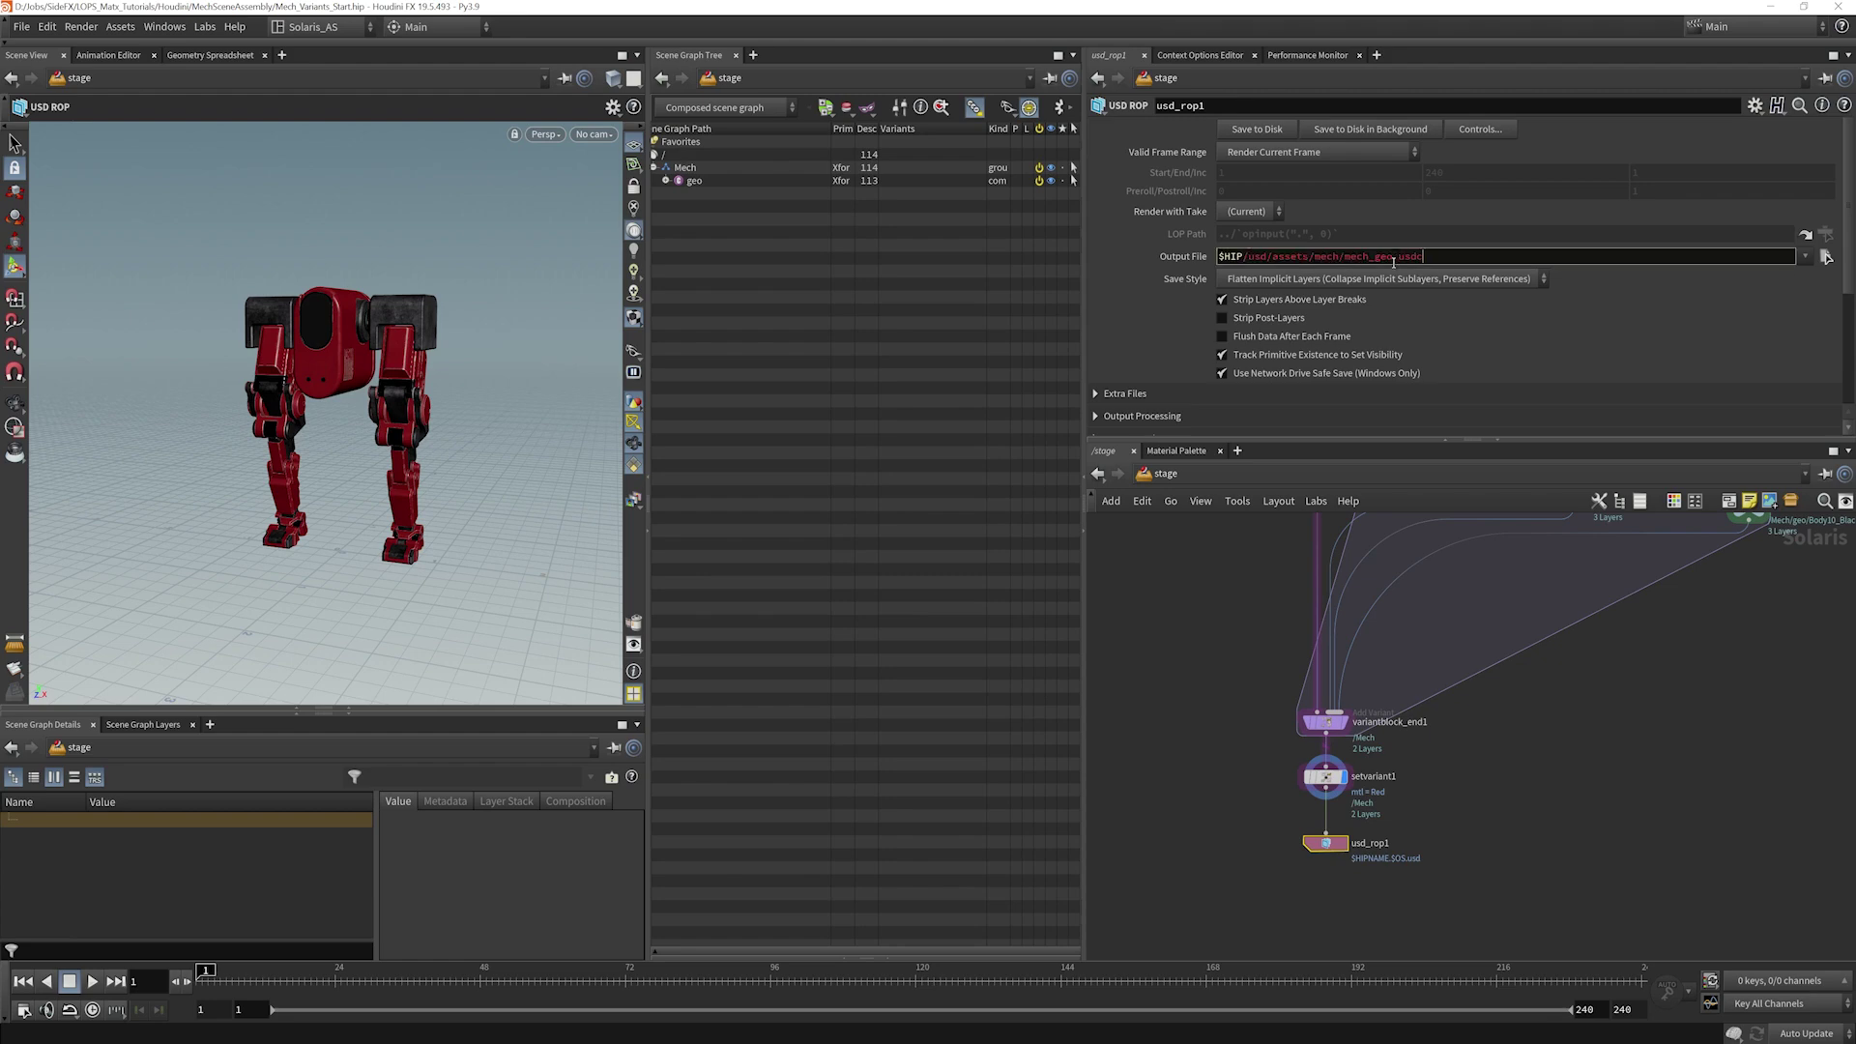
left_click(1393, 258)
key("BackSpace")
key("BackSpace")
key("BackSpace")
type("asset")
key("End")
key("BackSpace")
key("Return")
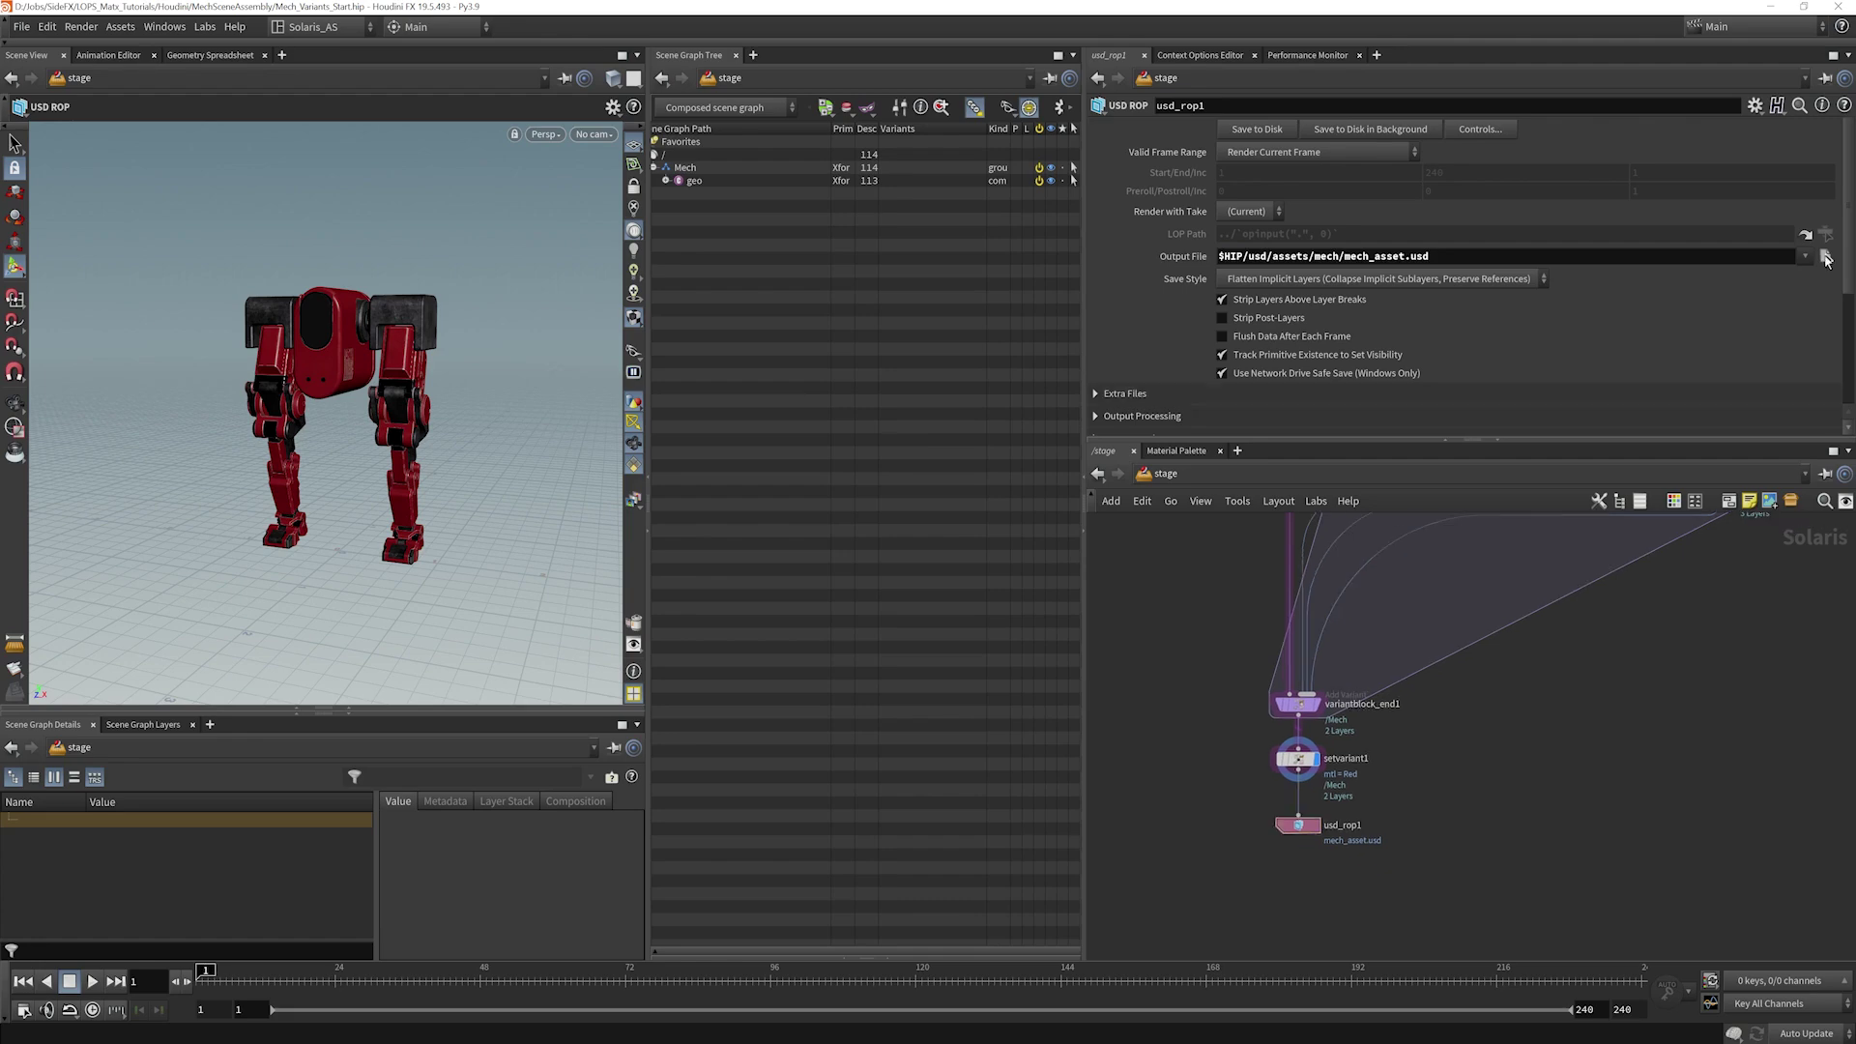
Step: Examine the exported mech_asset.usd, mech_geo.usdc and mech_mtl.usda files and their sizes in the $HIP/usd/assets/mech folder
left_click(1826, 257)
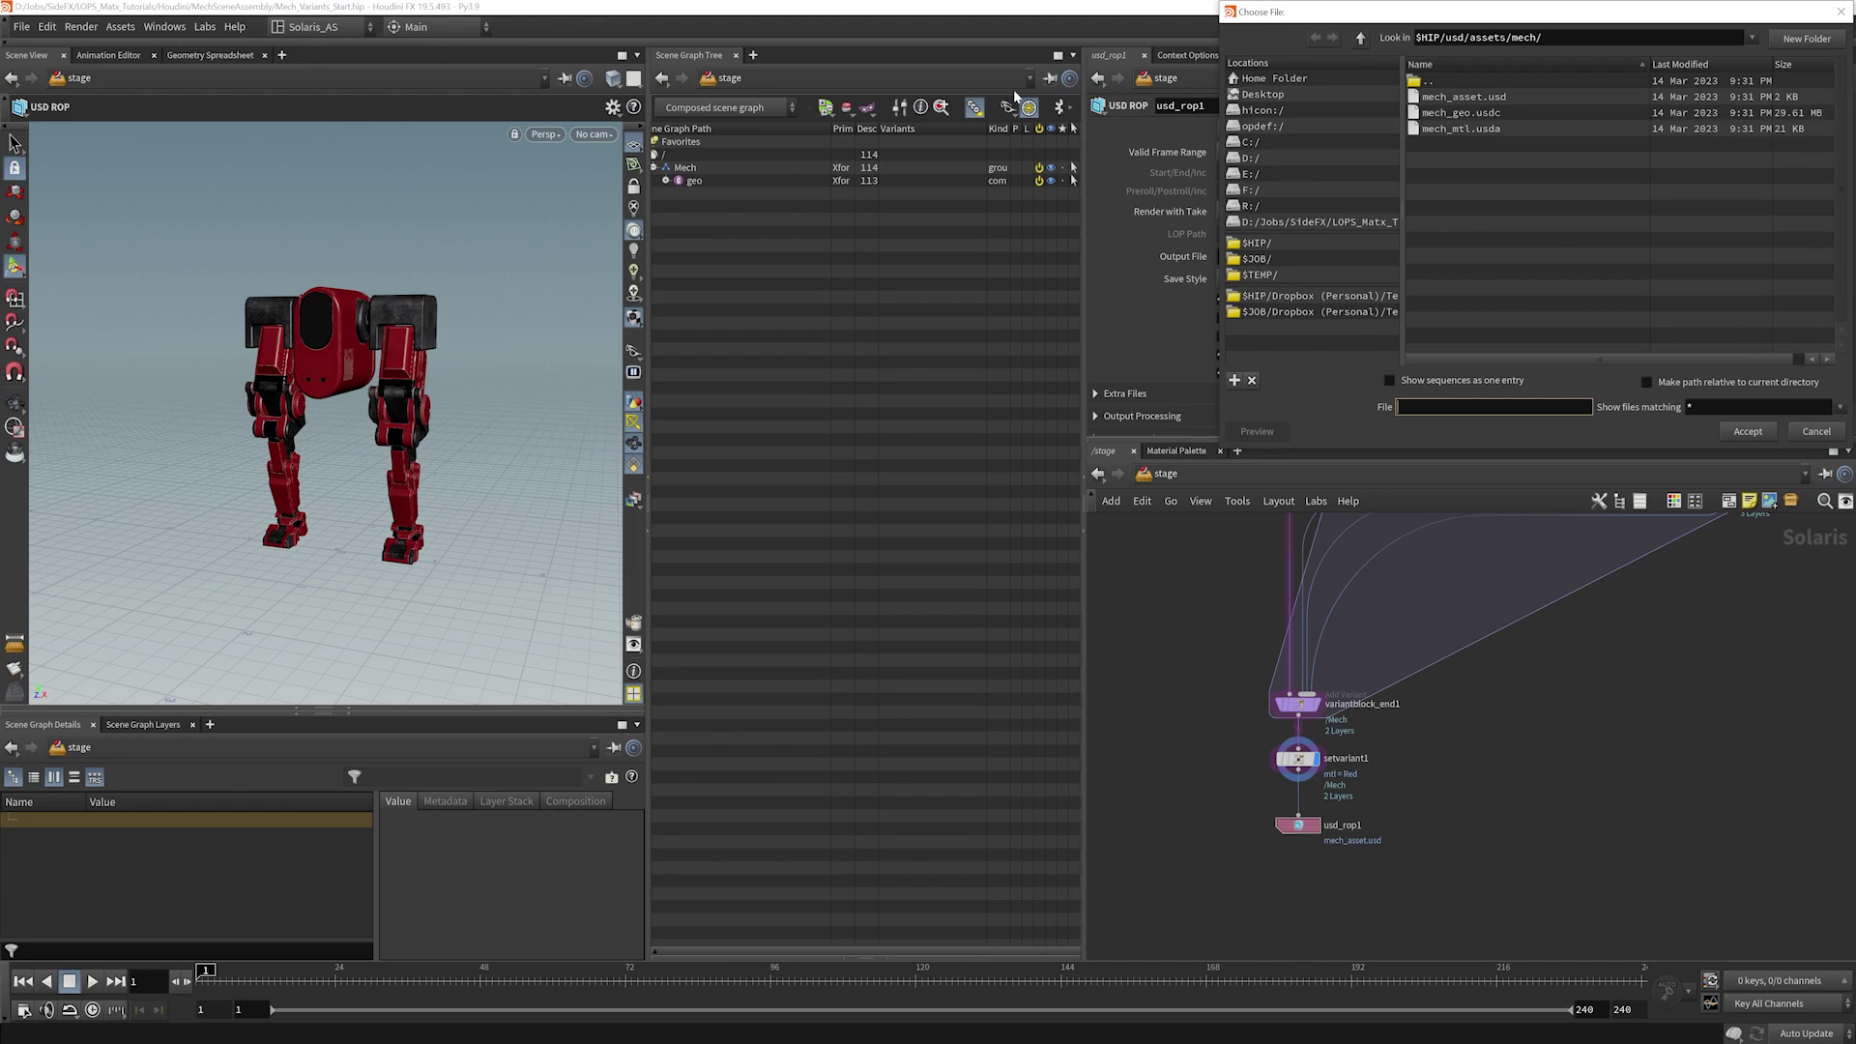
left_click_drag(1595, 14, 1013, 89)
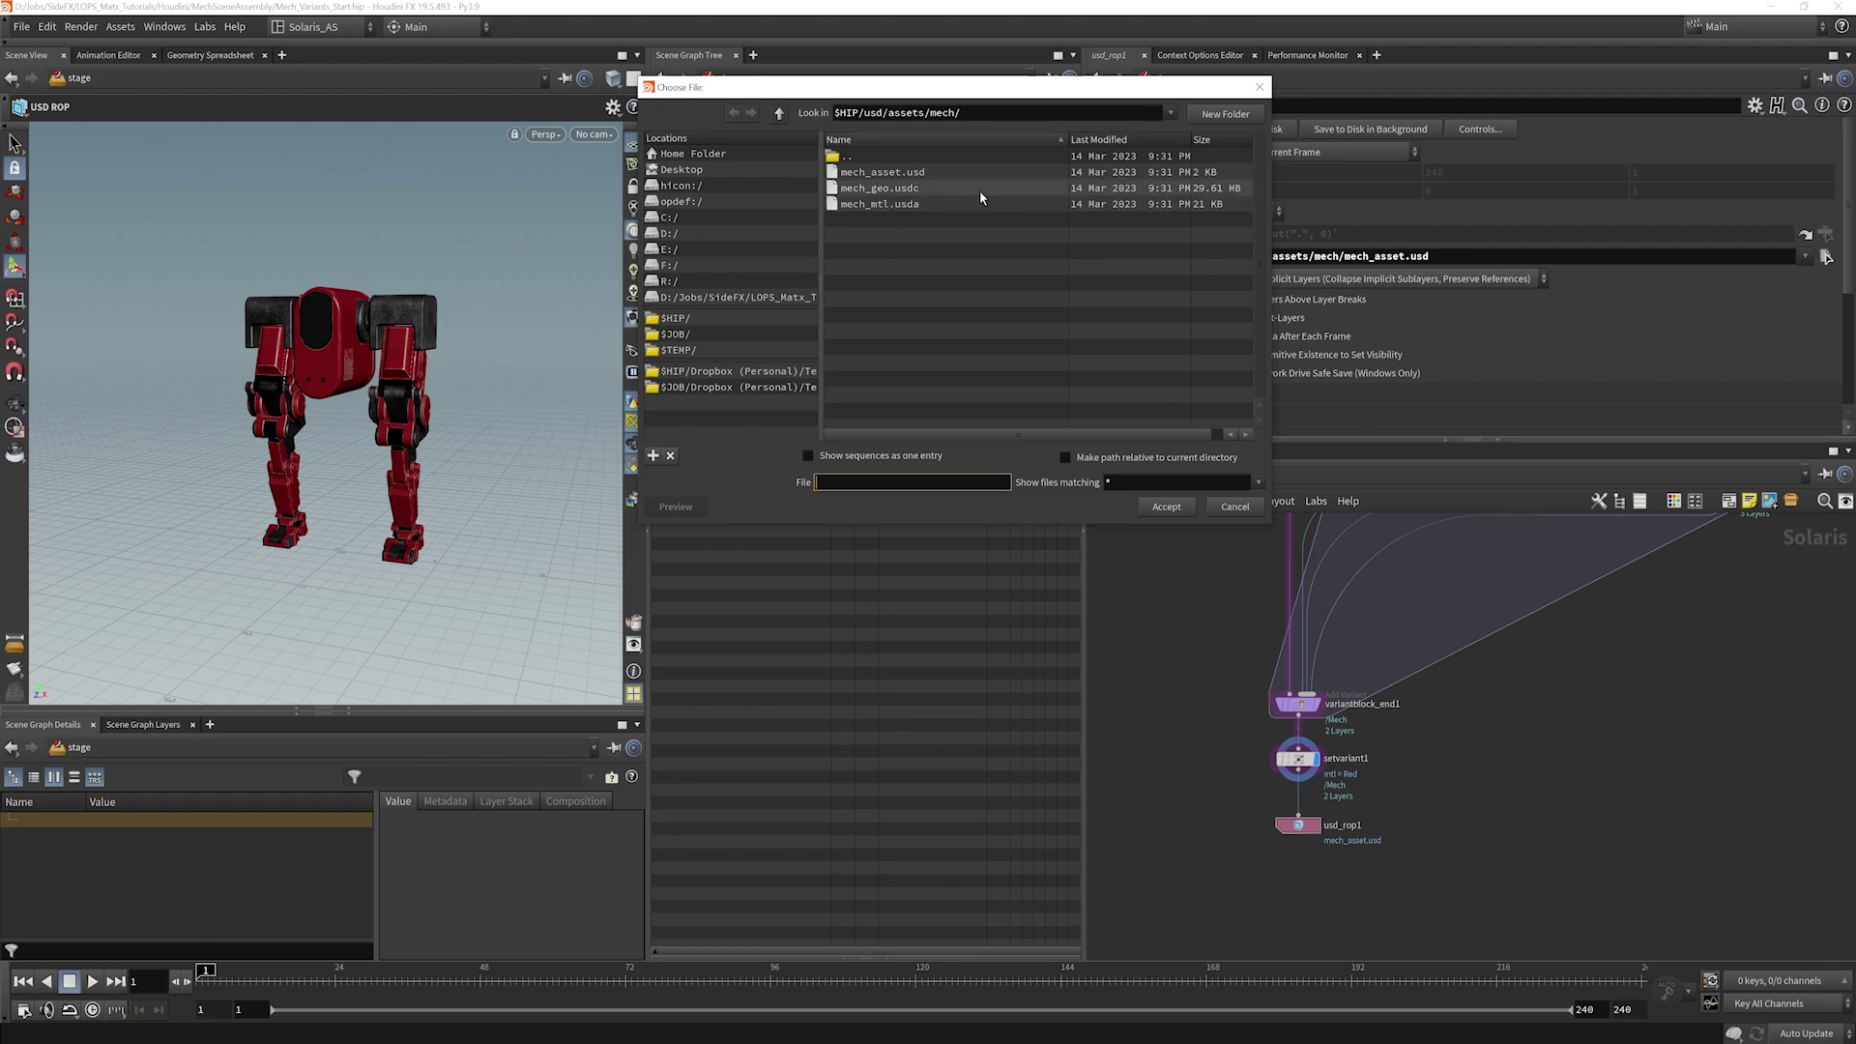
left_click(895, 190)
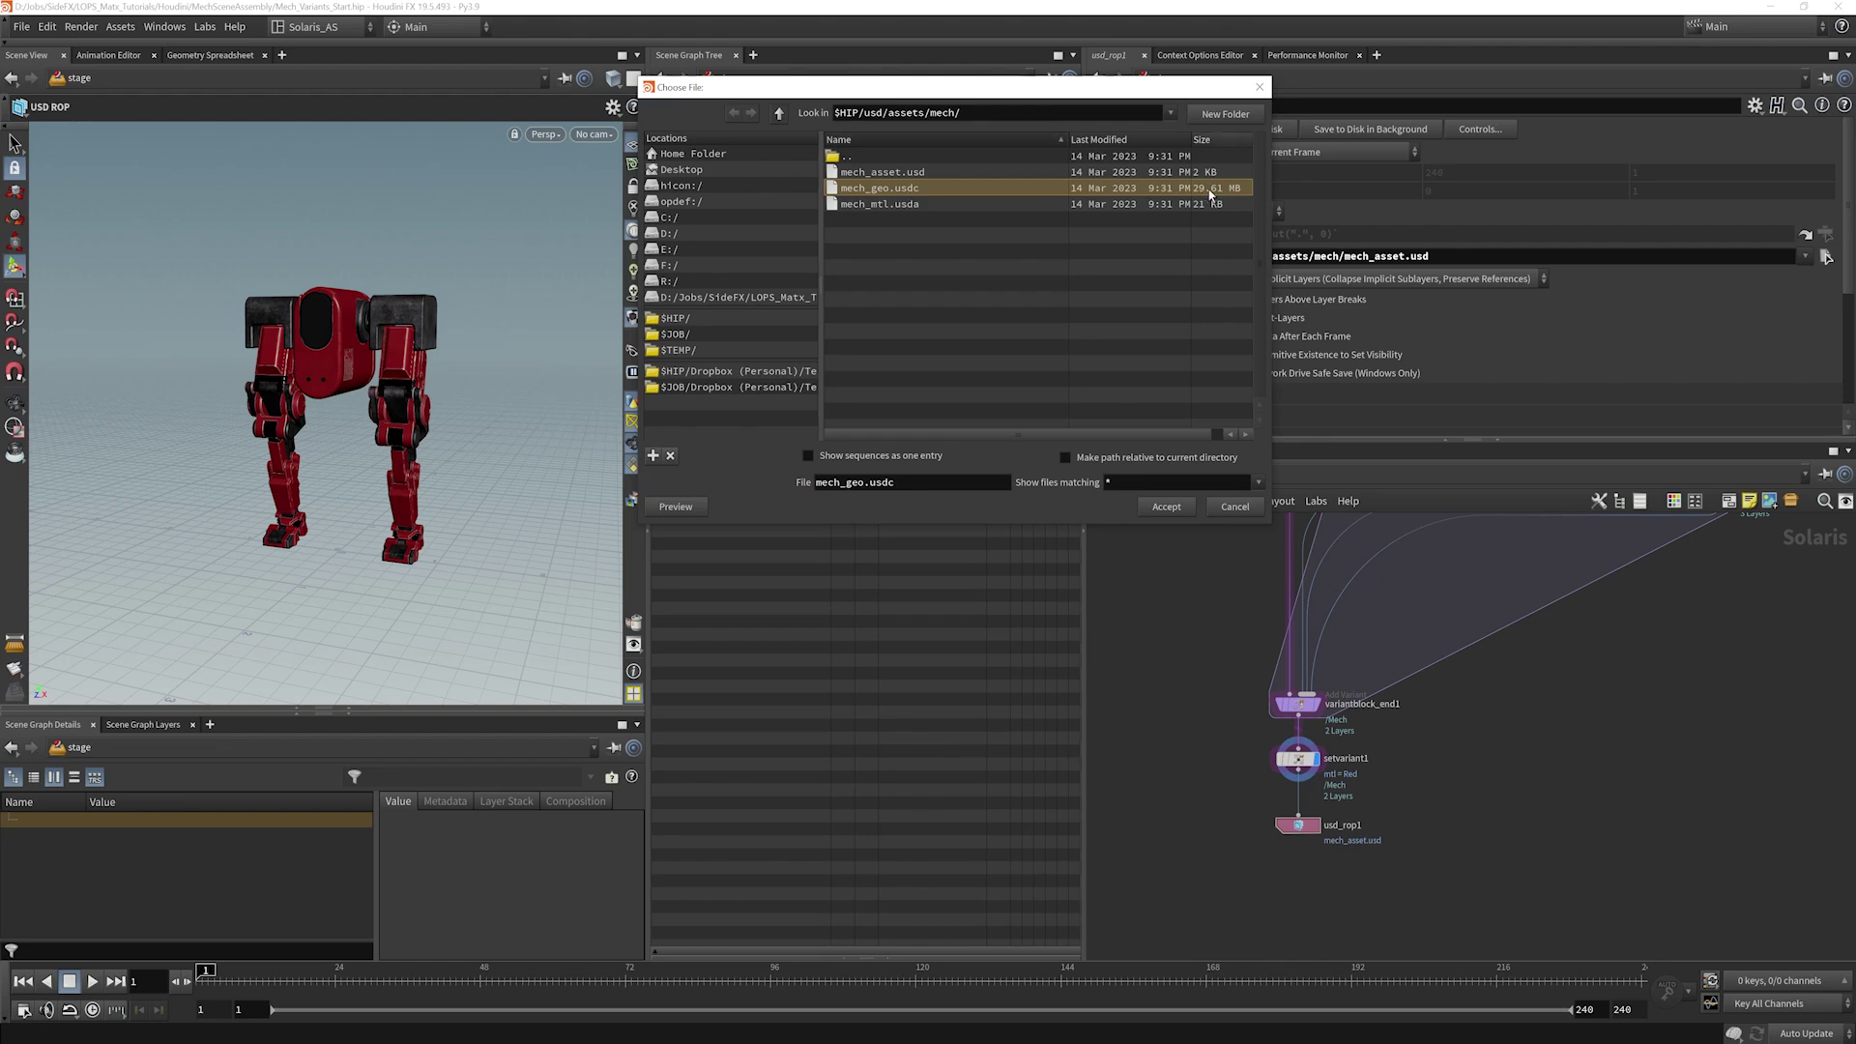
left_click(925, 174)
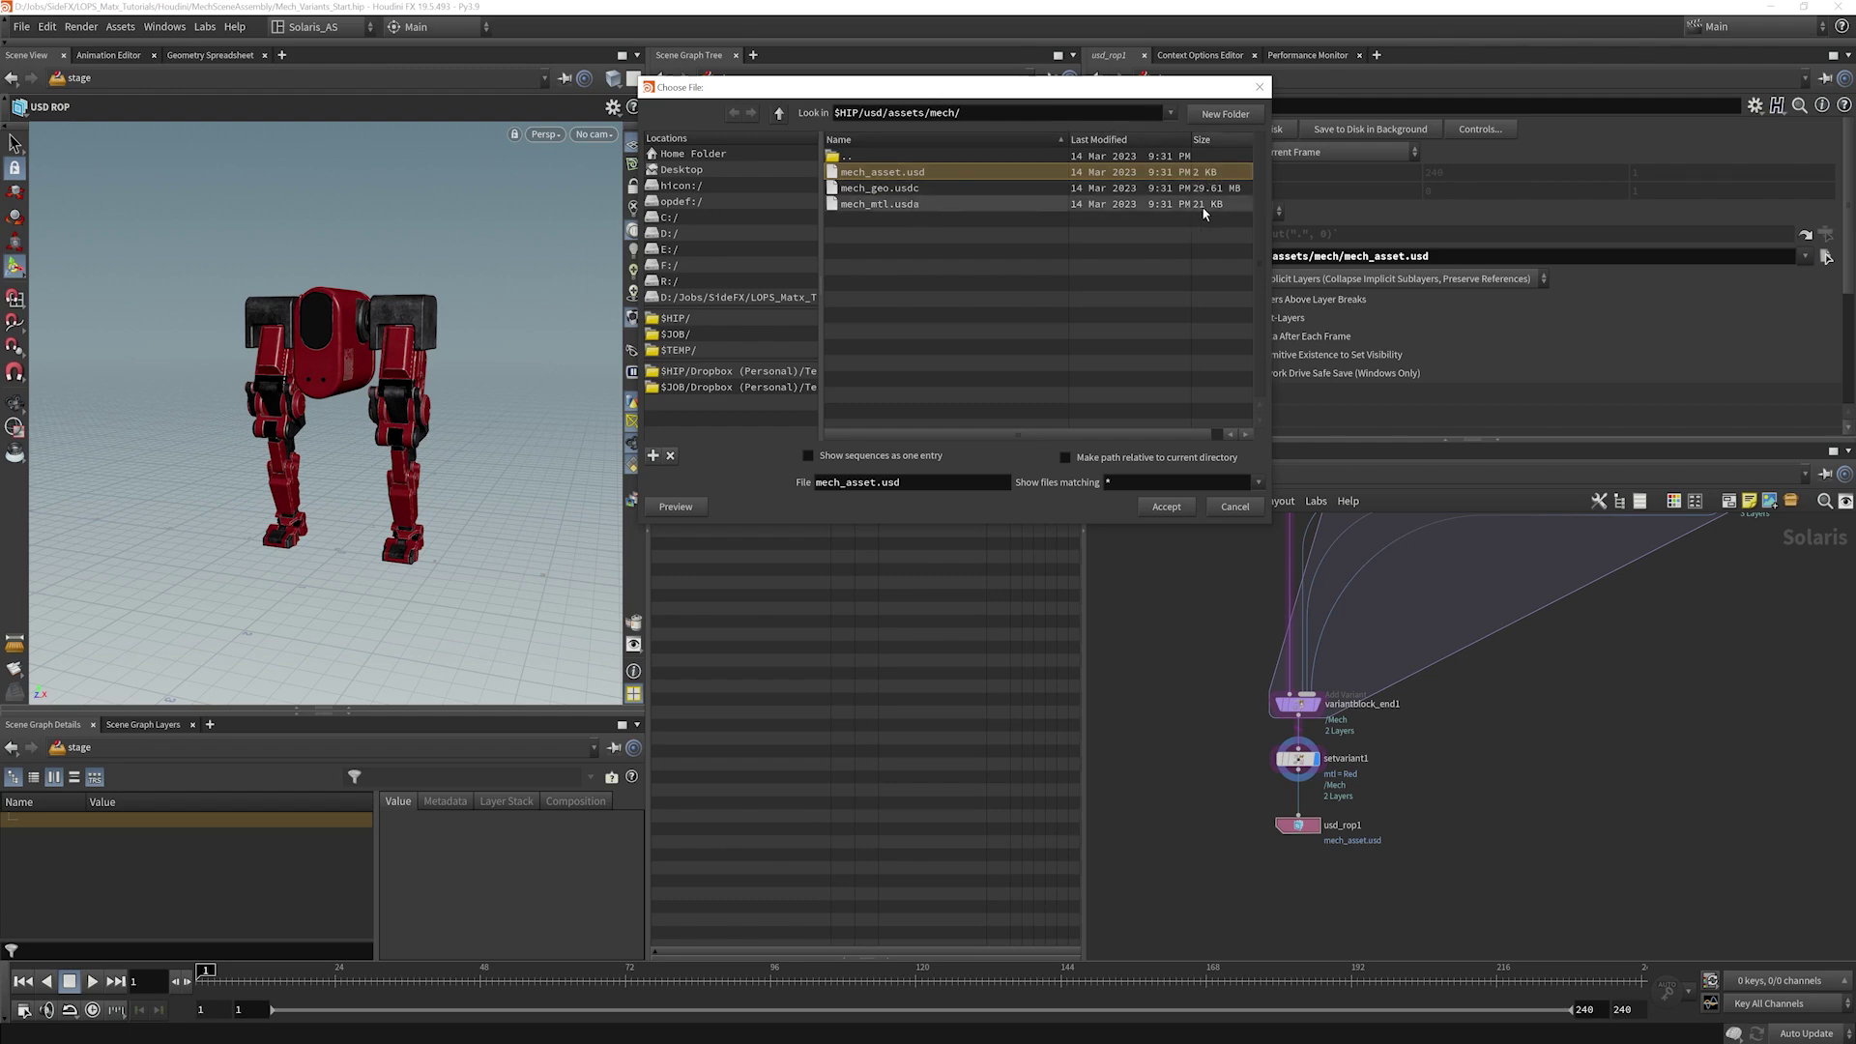
left_click(1192, 189)
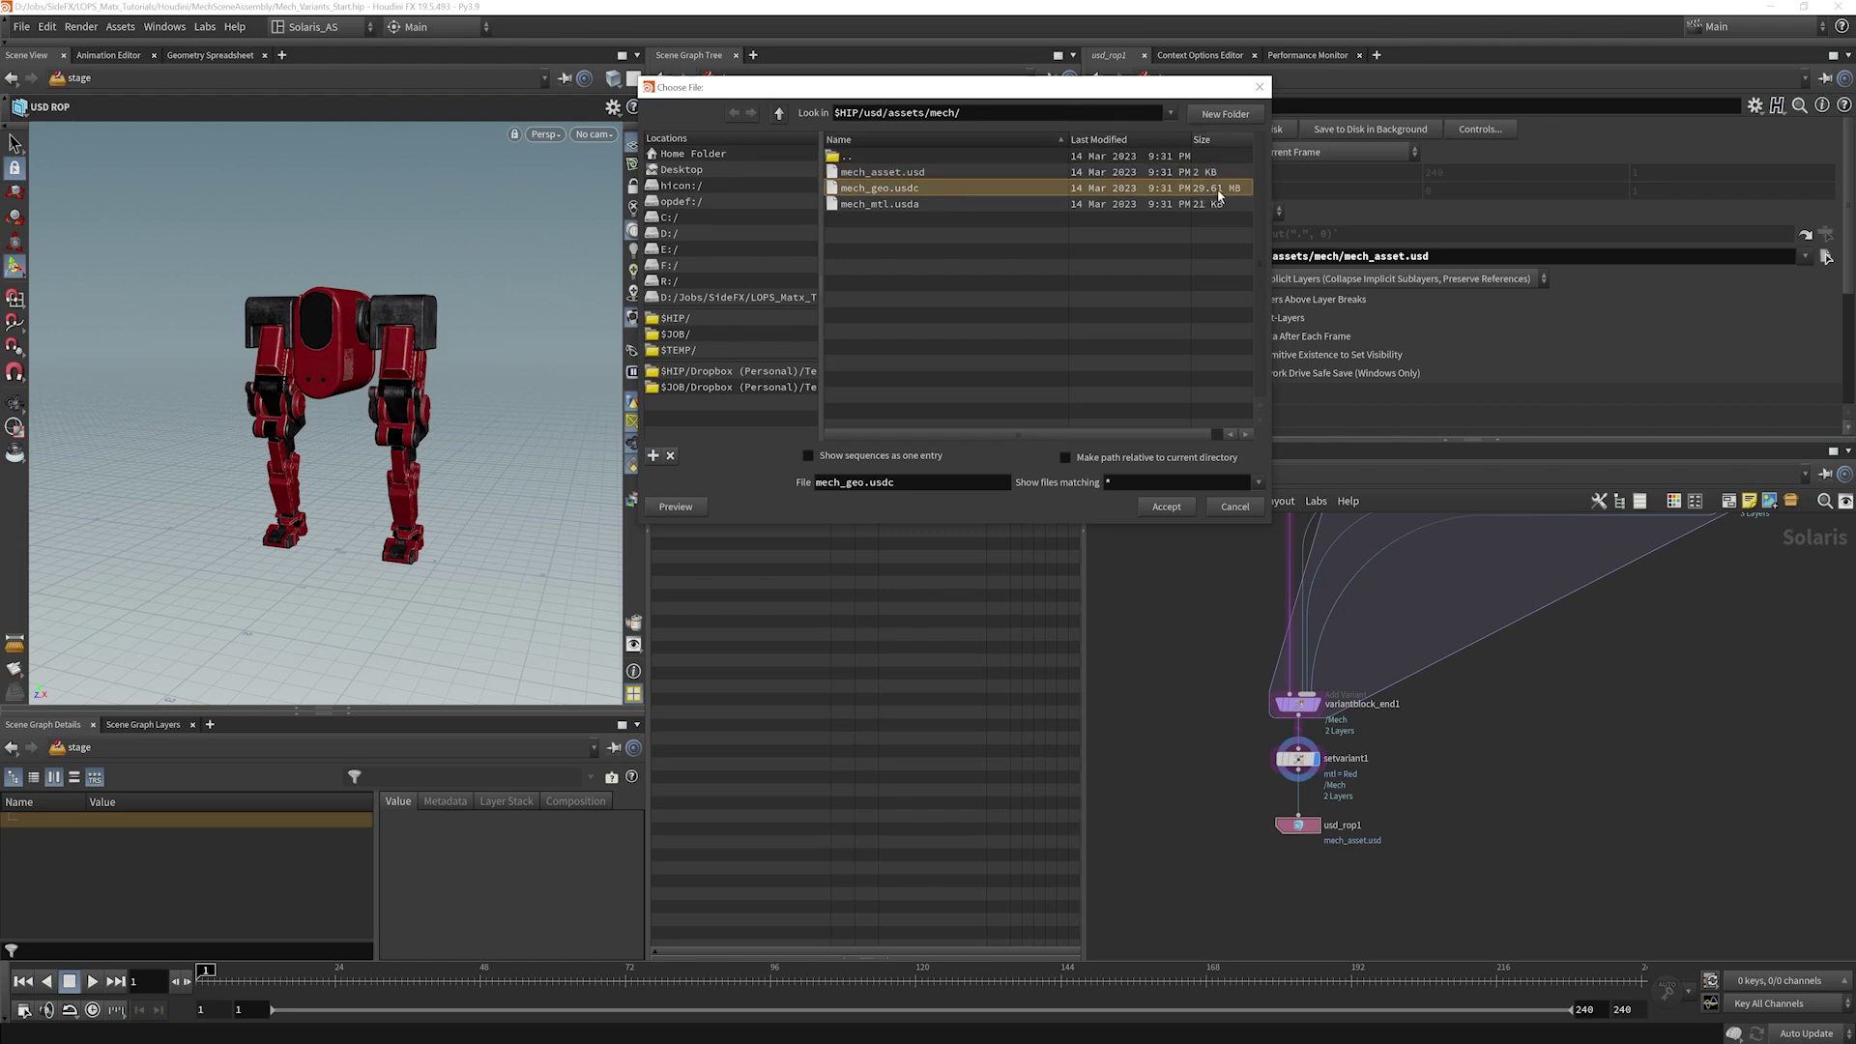
left_click(930, 172)
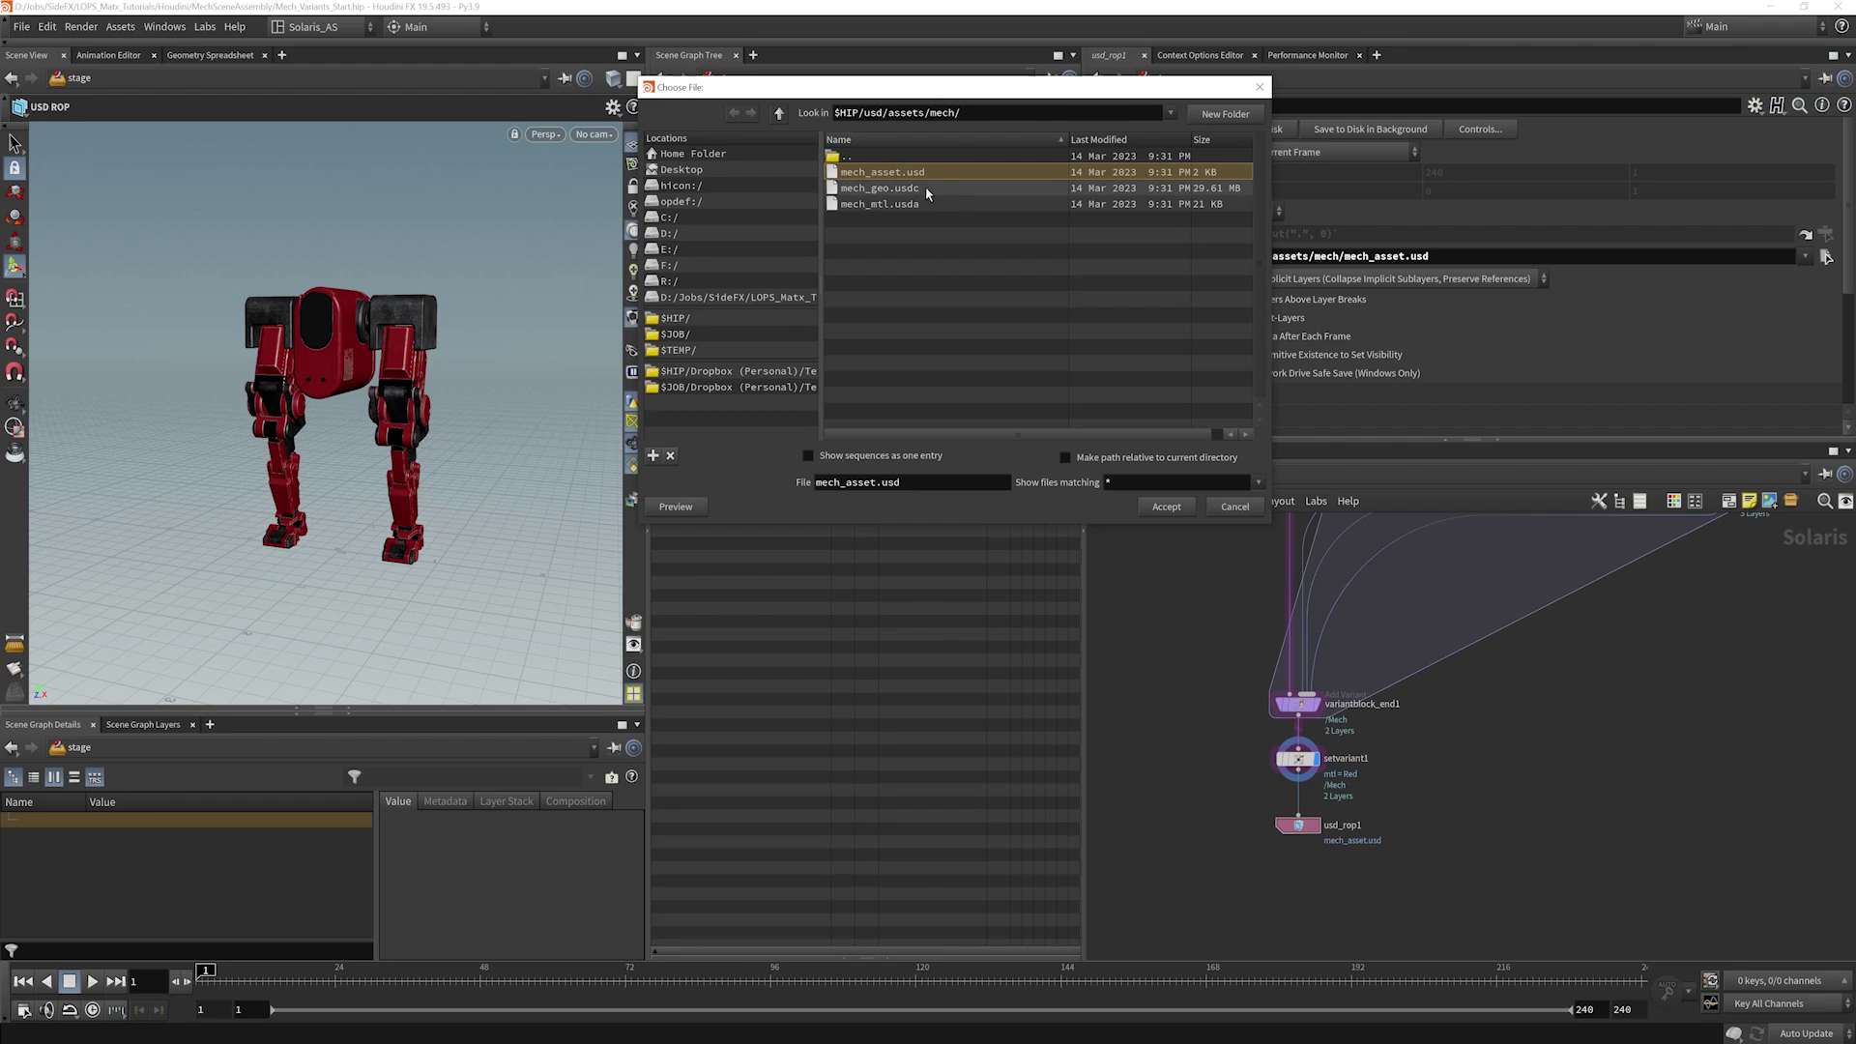
left_click(928, 202)
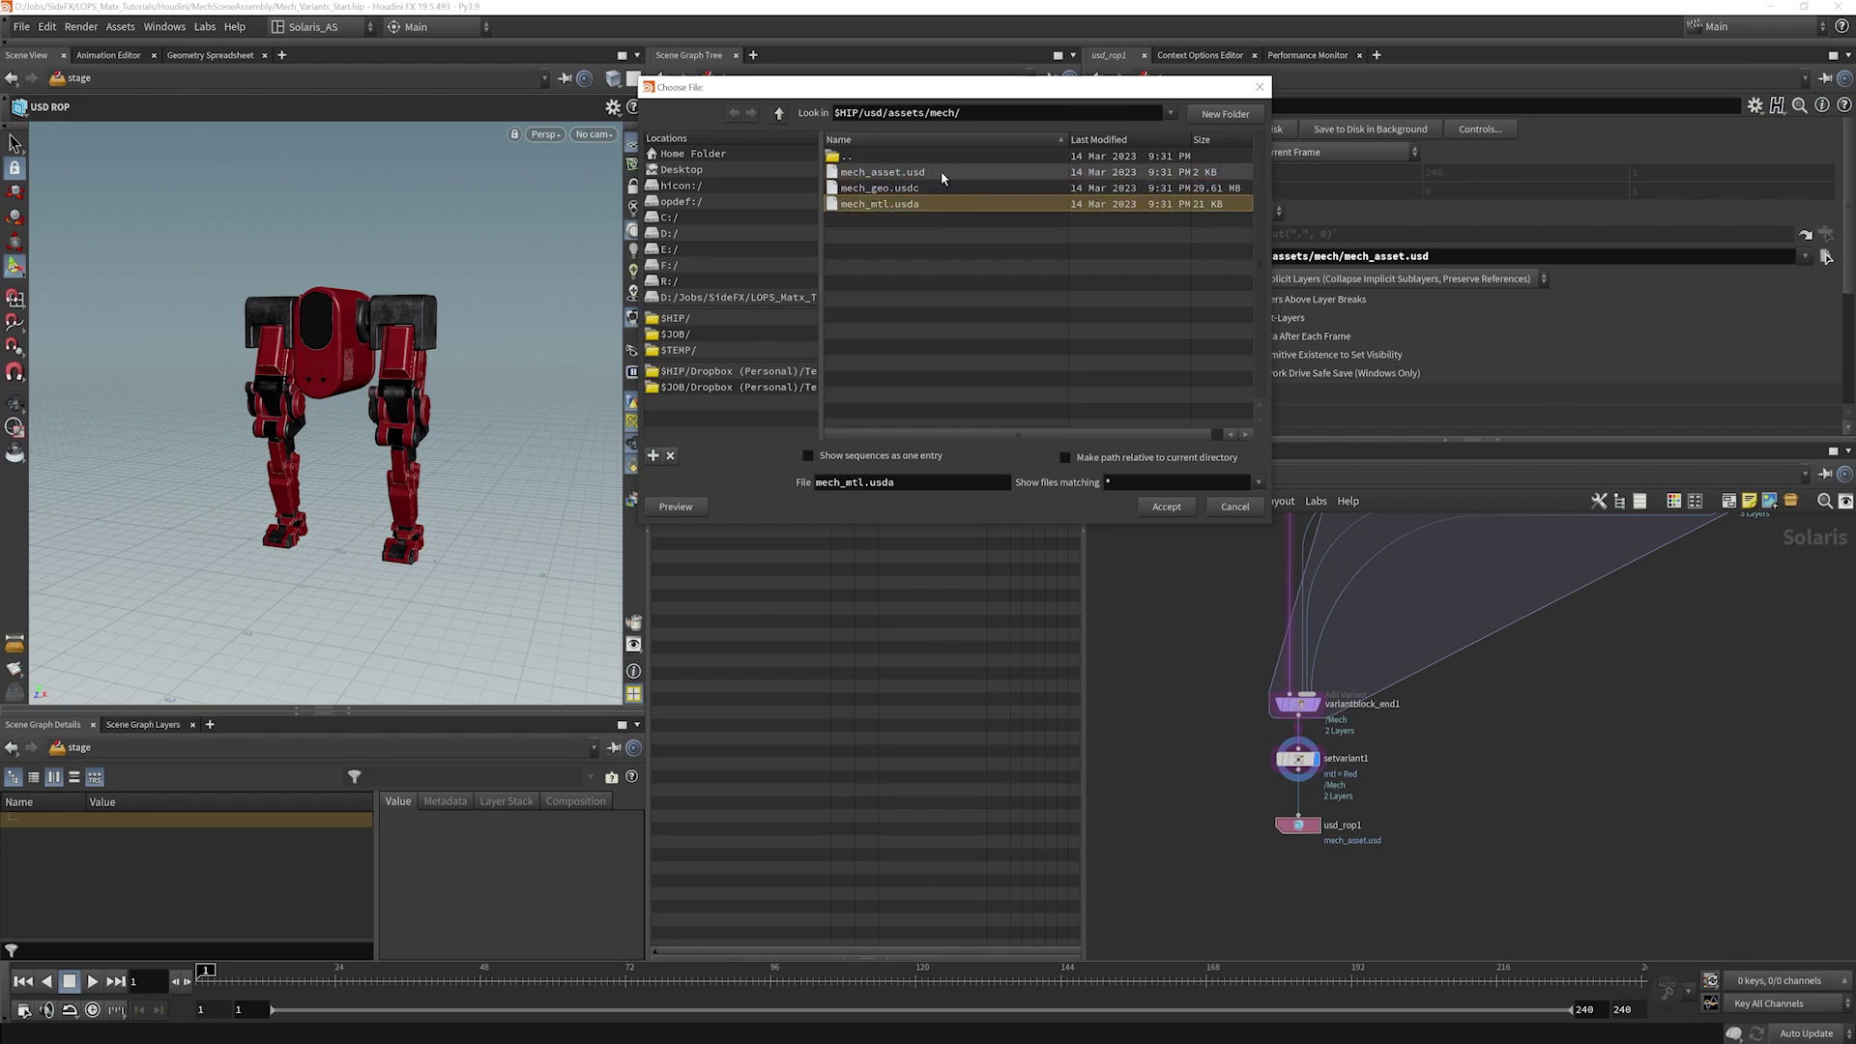
left_click(939, 174)
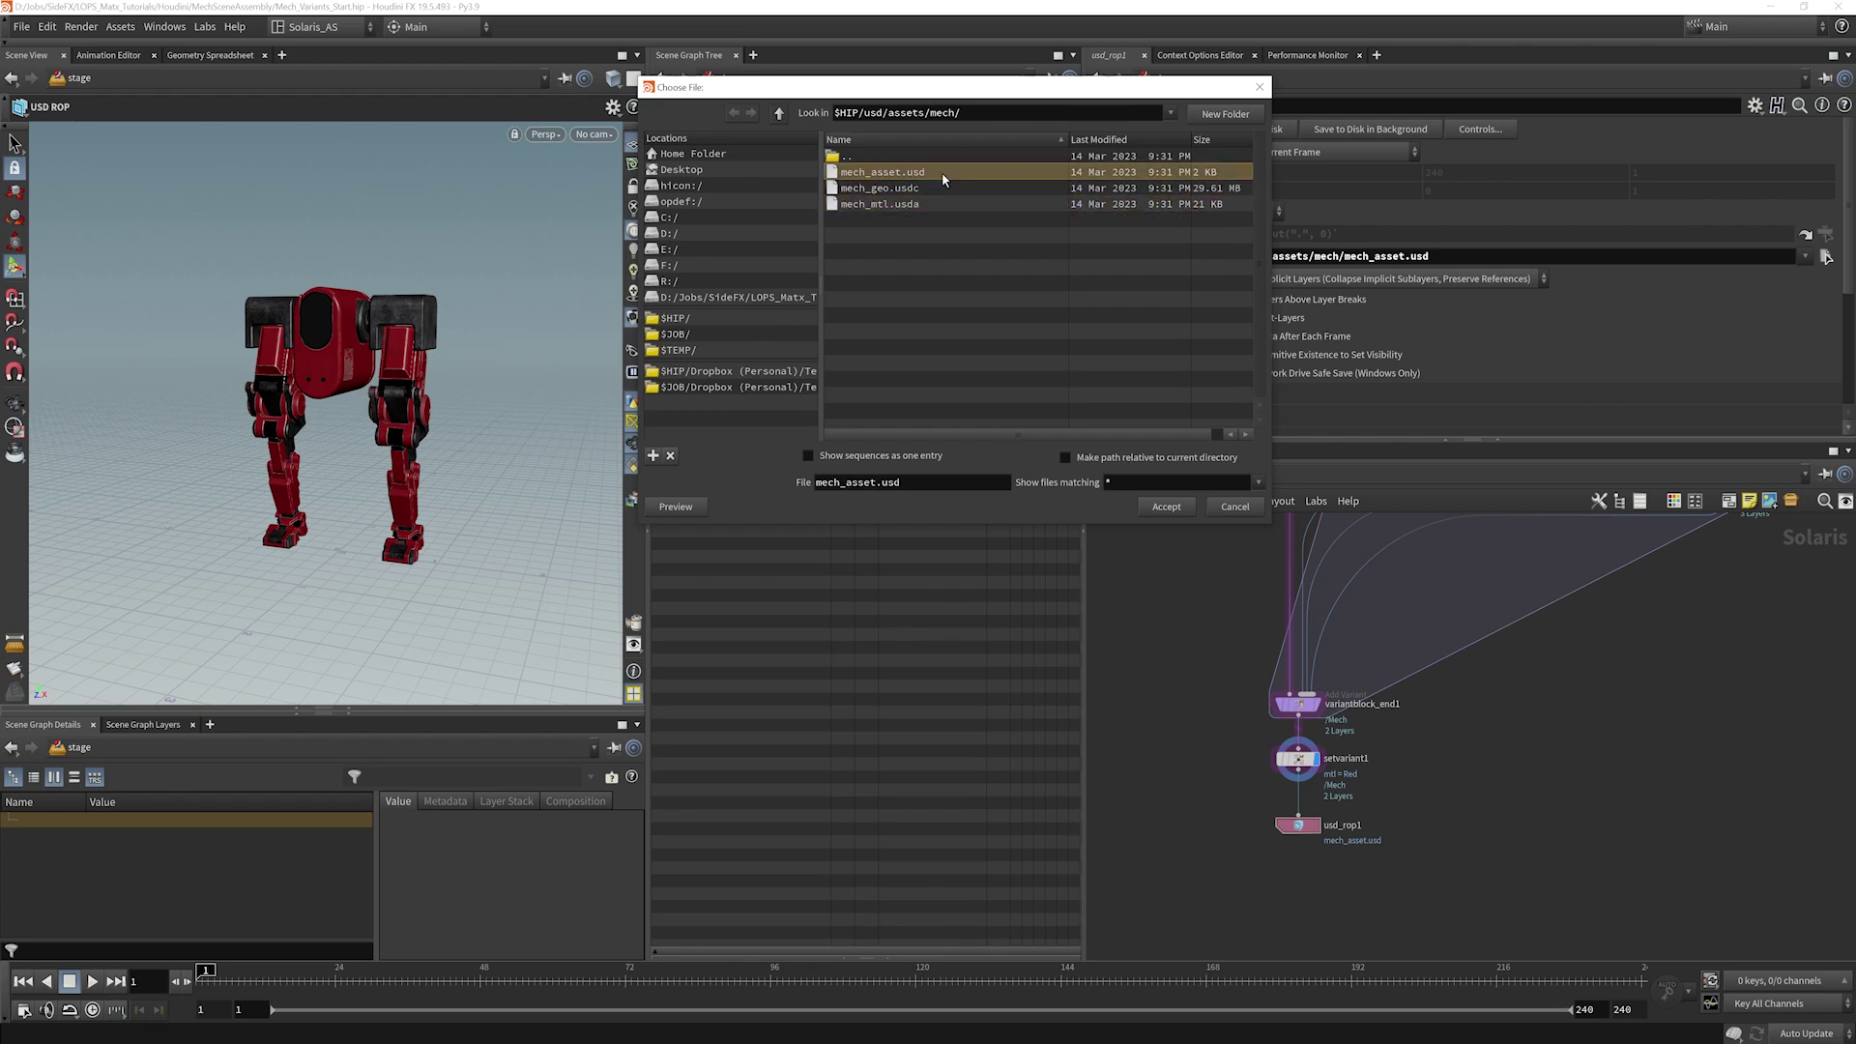
left_click(1232, 509)
Step: Add a separate, unconnected Reference node beside the mech export chain and display its output
scroll(1558, 711, "down", 3)
middle_click_drag(1555, 731, 1489, 789)
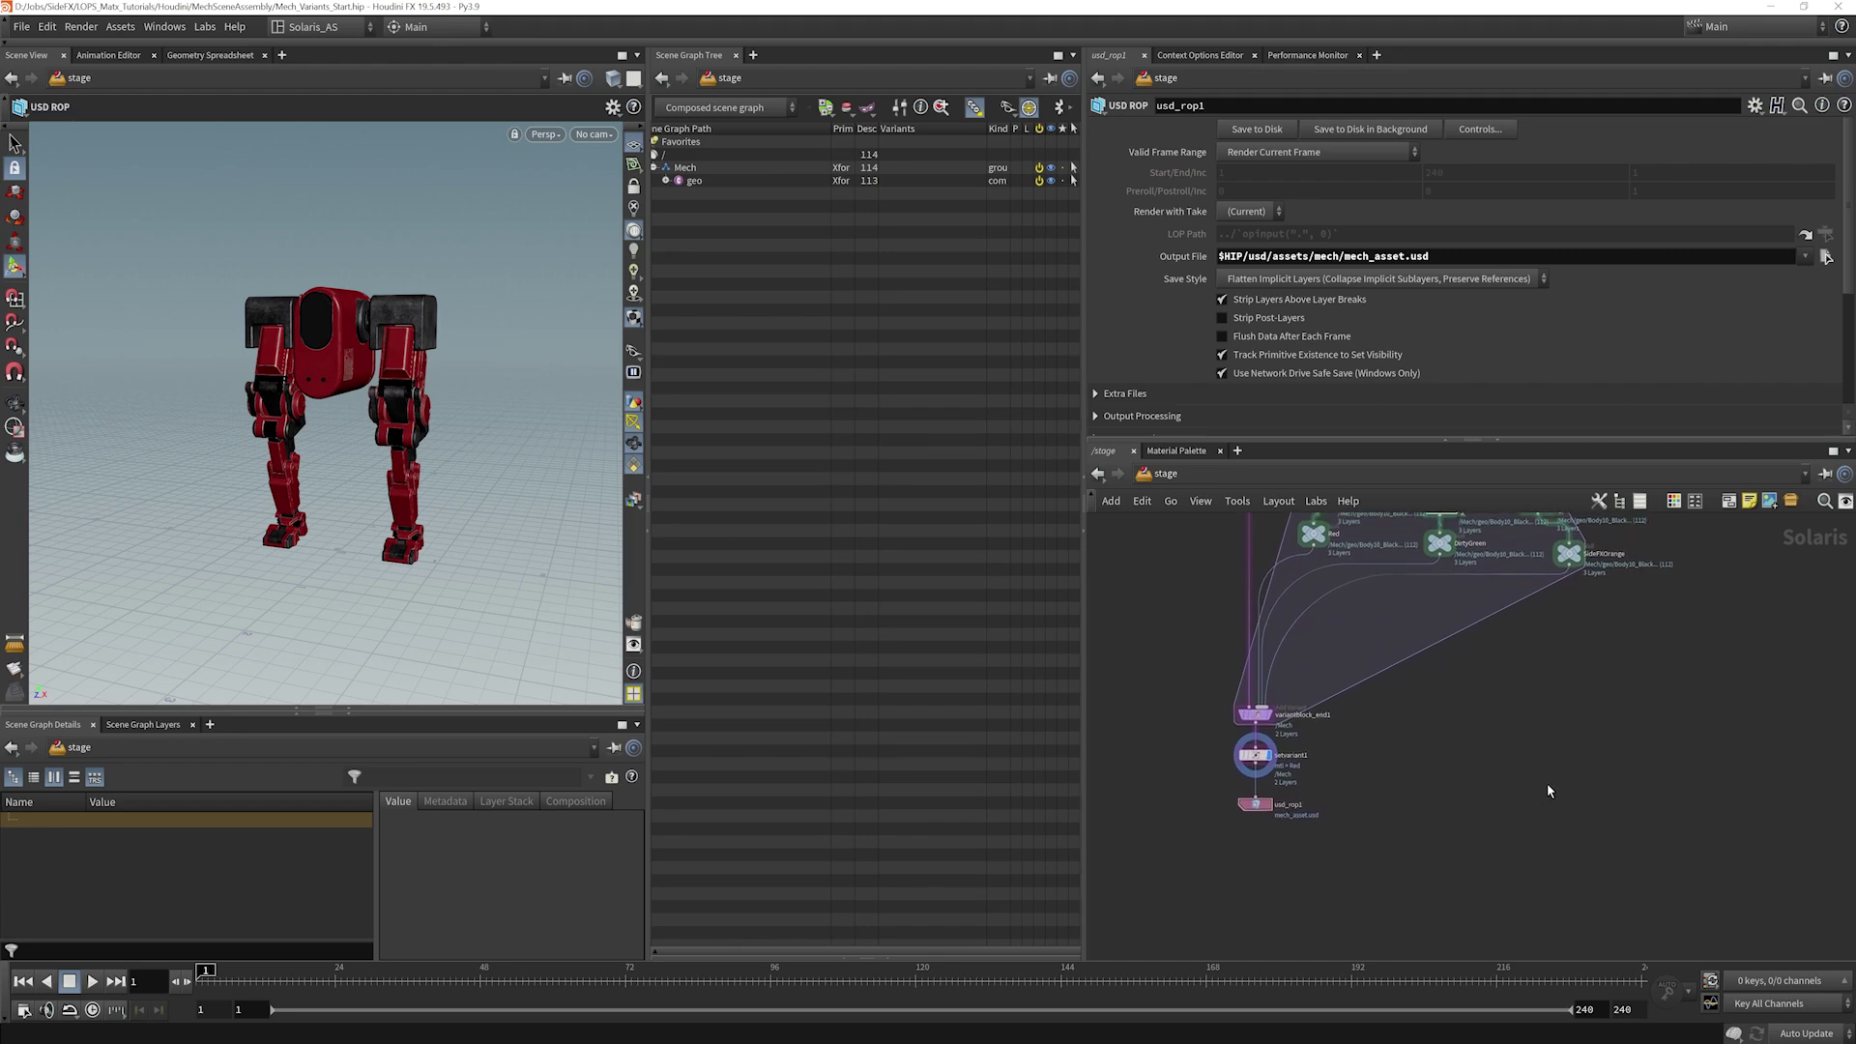
key("Tab")
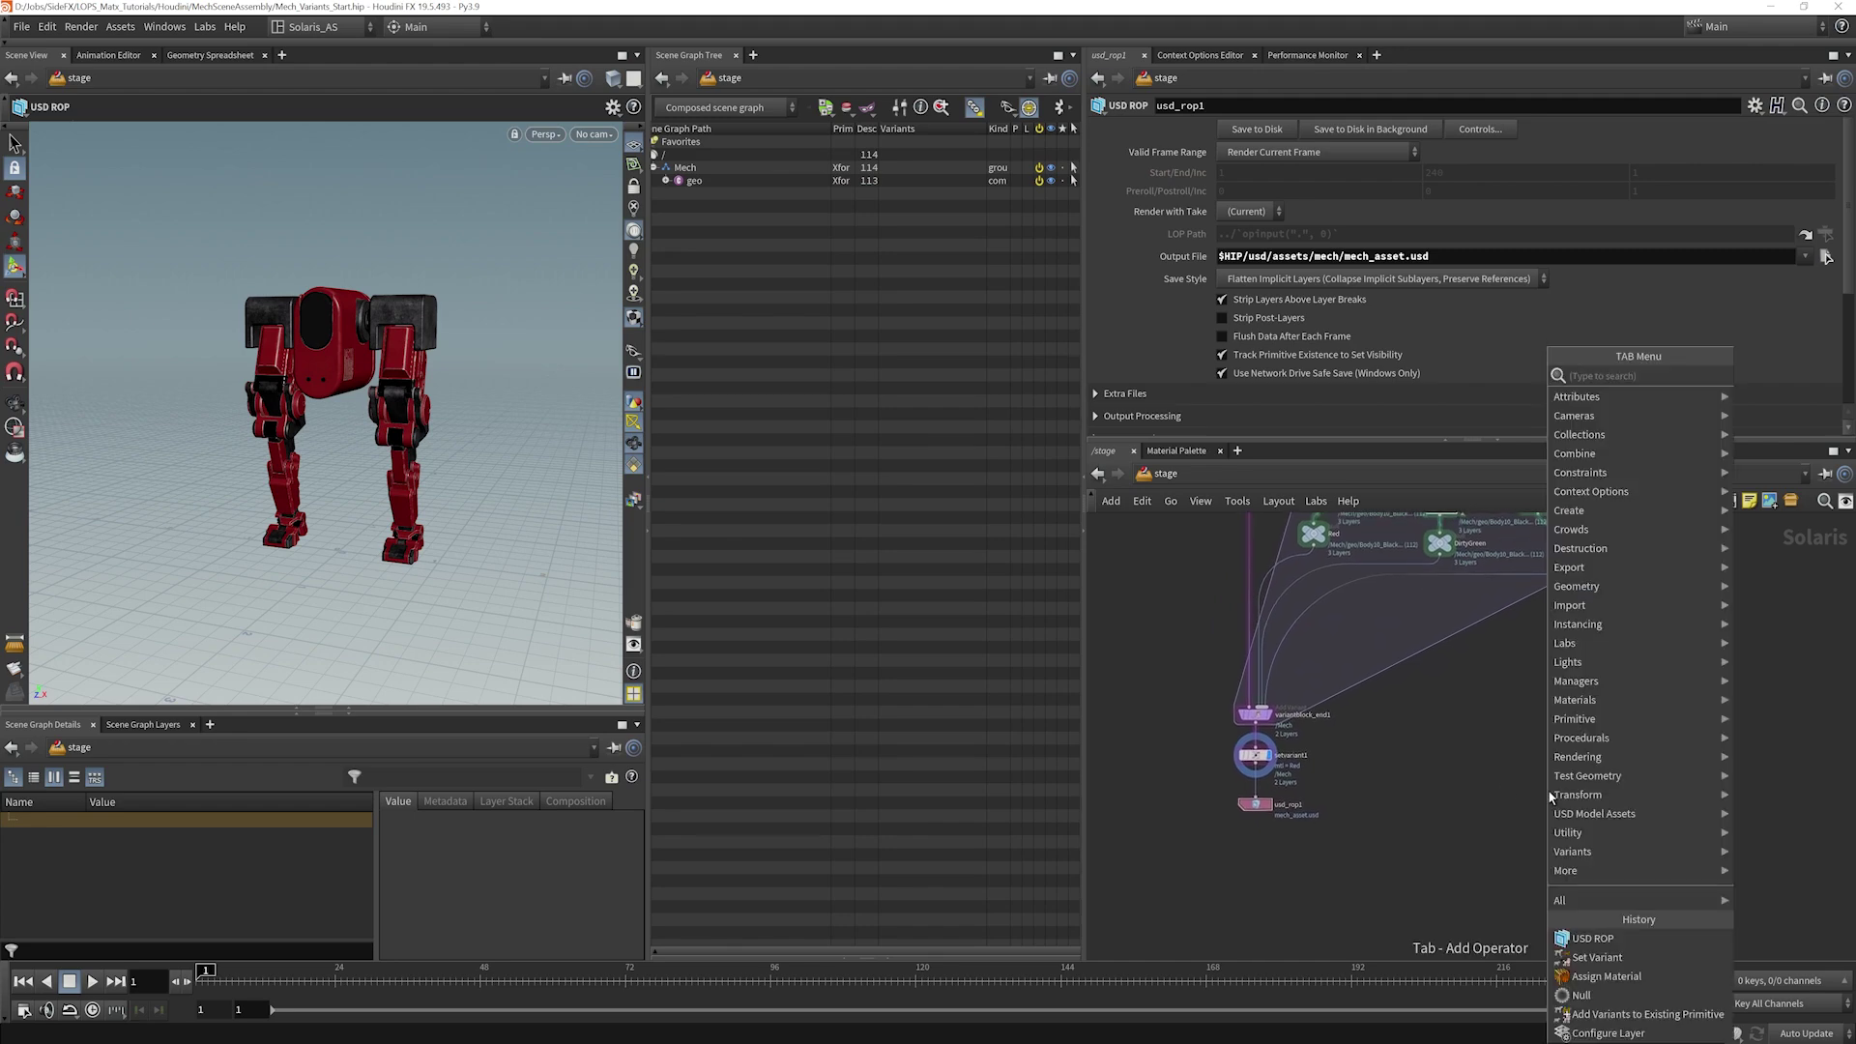
type("refer")
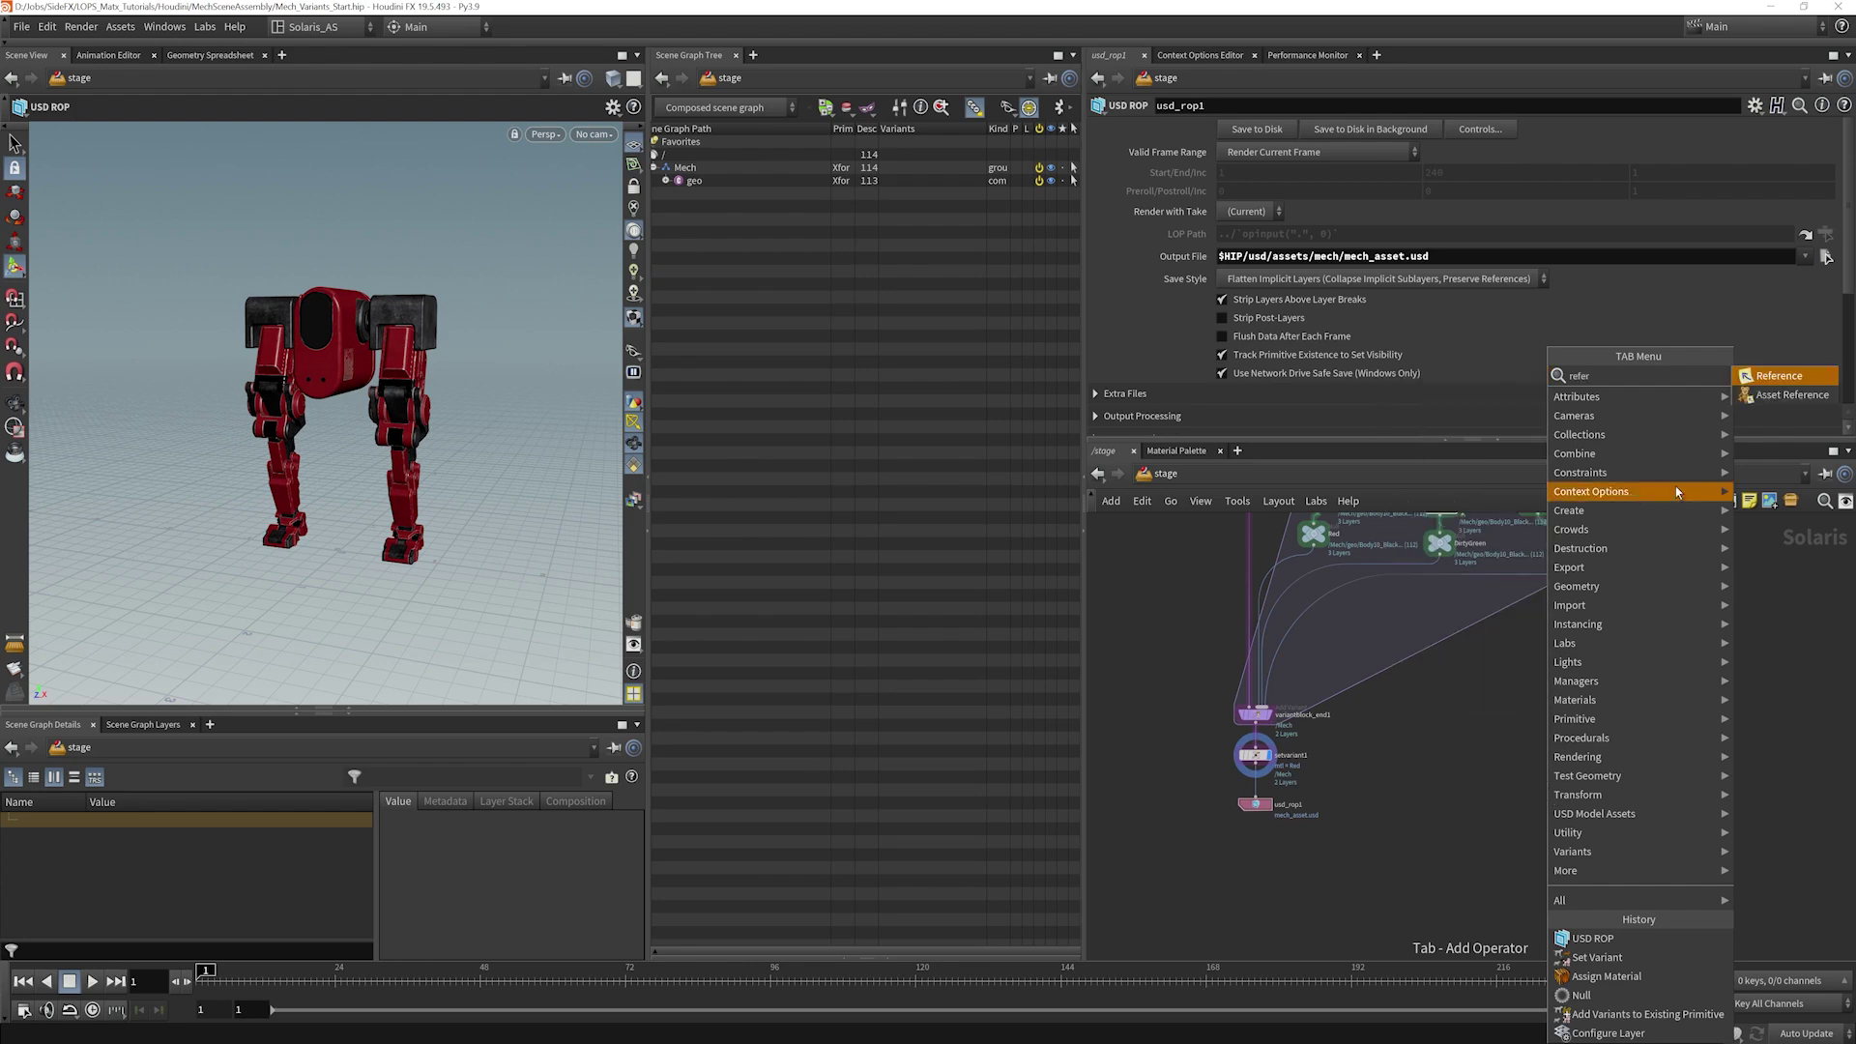
left_click(1771, 379)
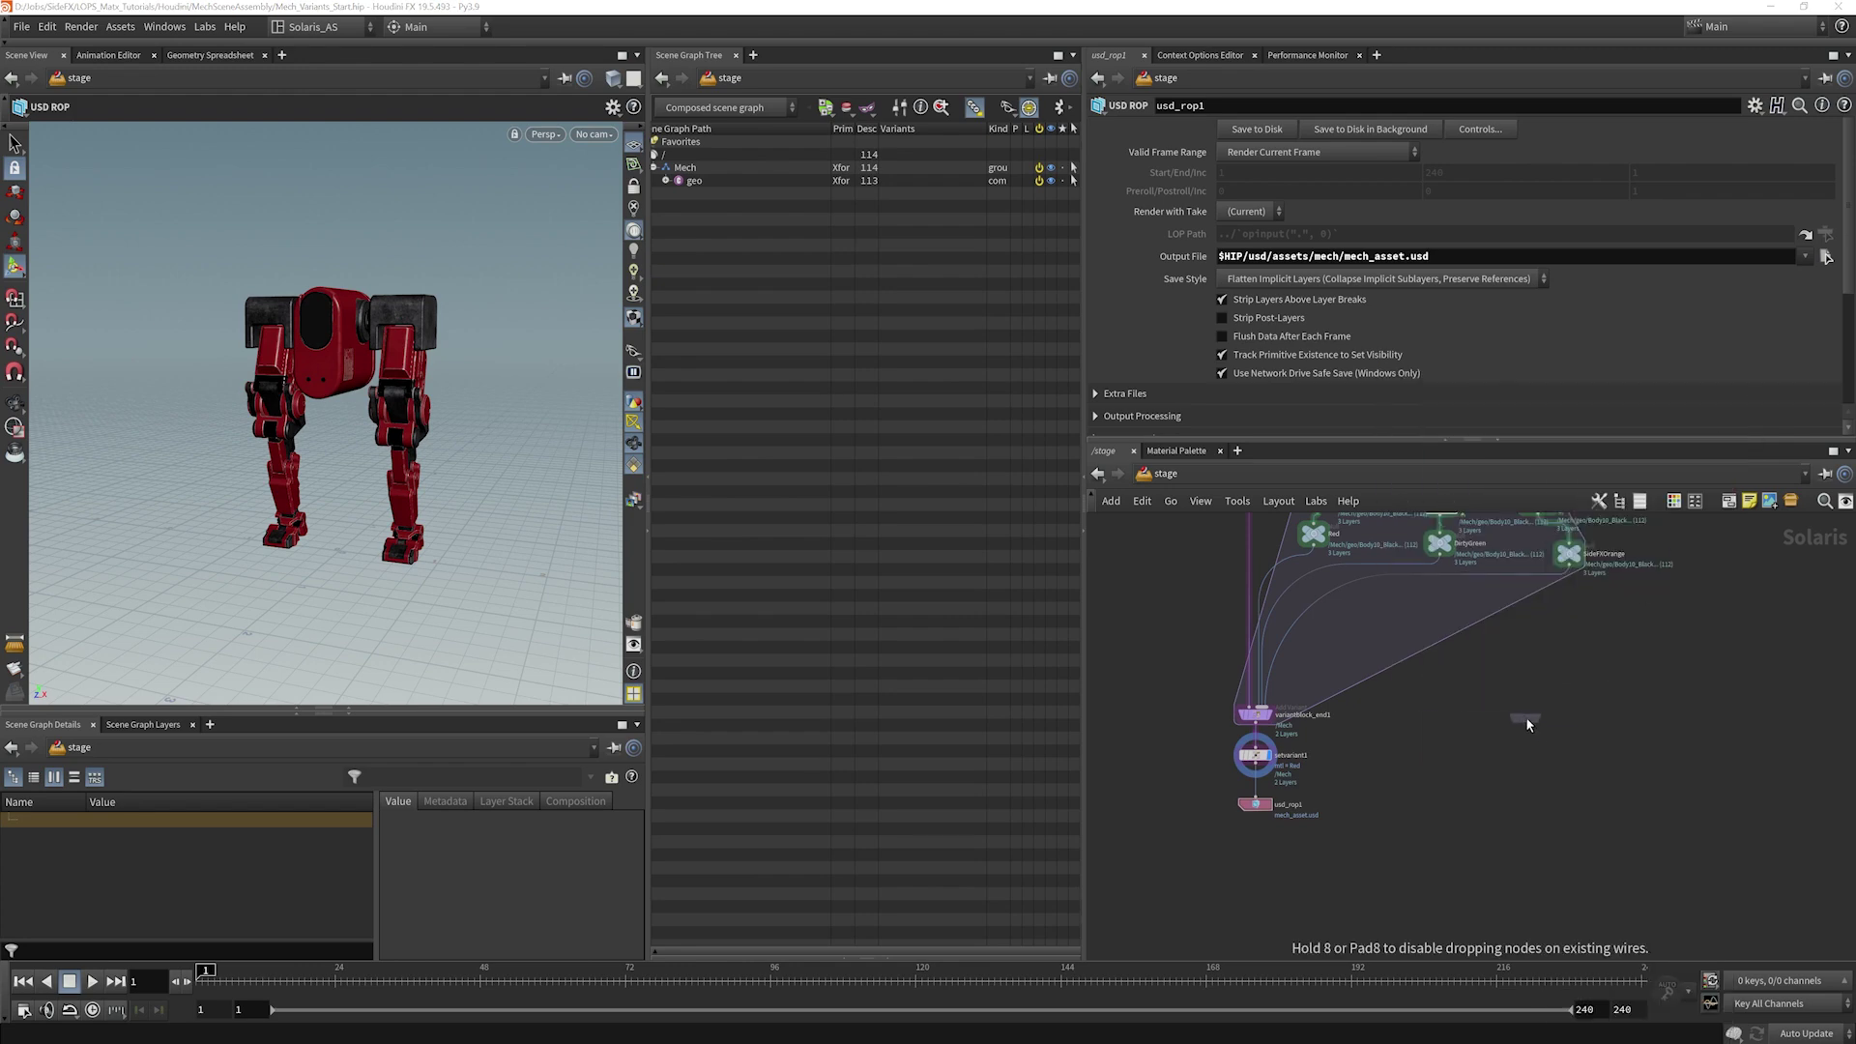
left_click(1528, 718)
scroll(1532, 735, "up", 3)
left_click(1537, 662)
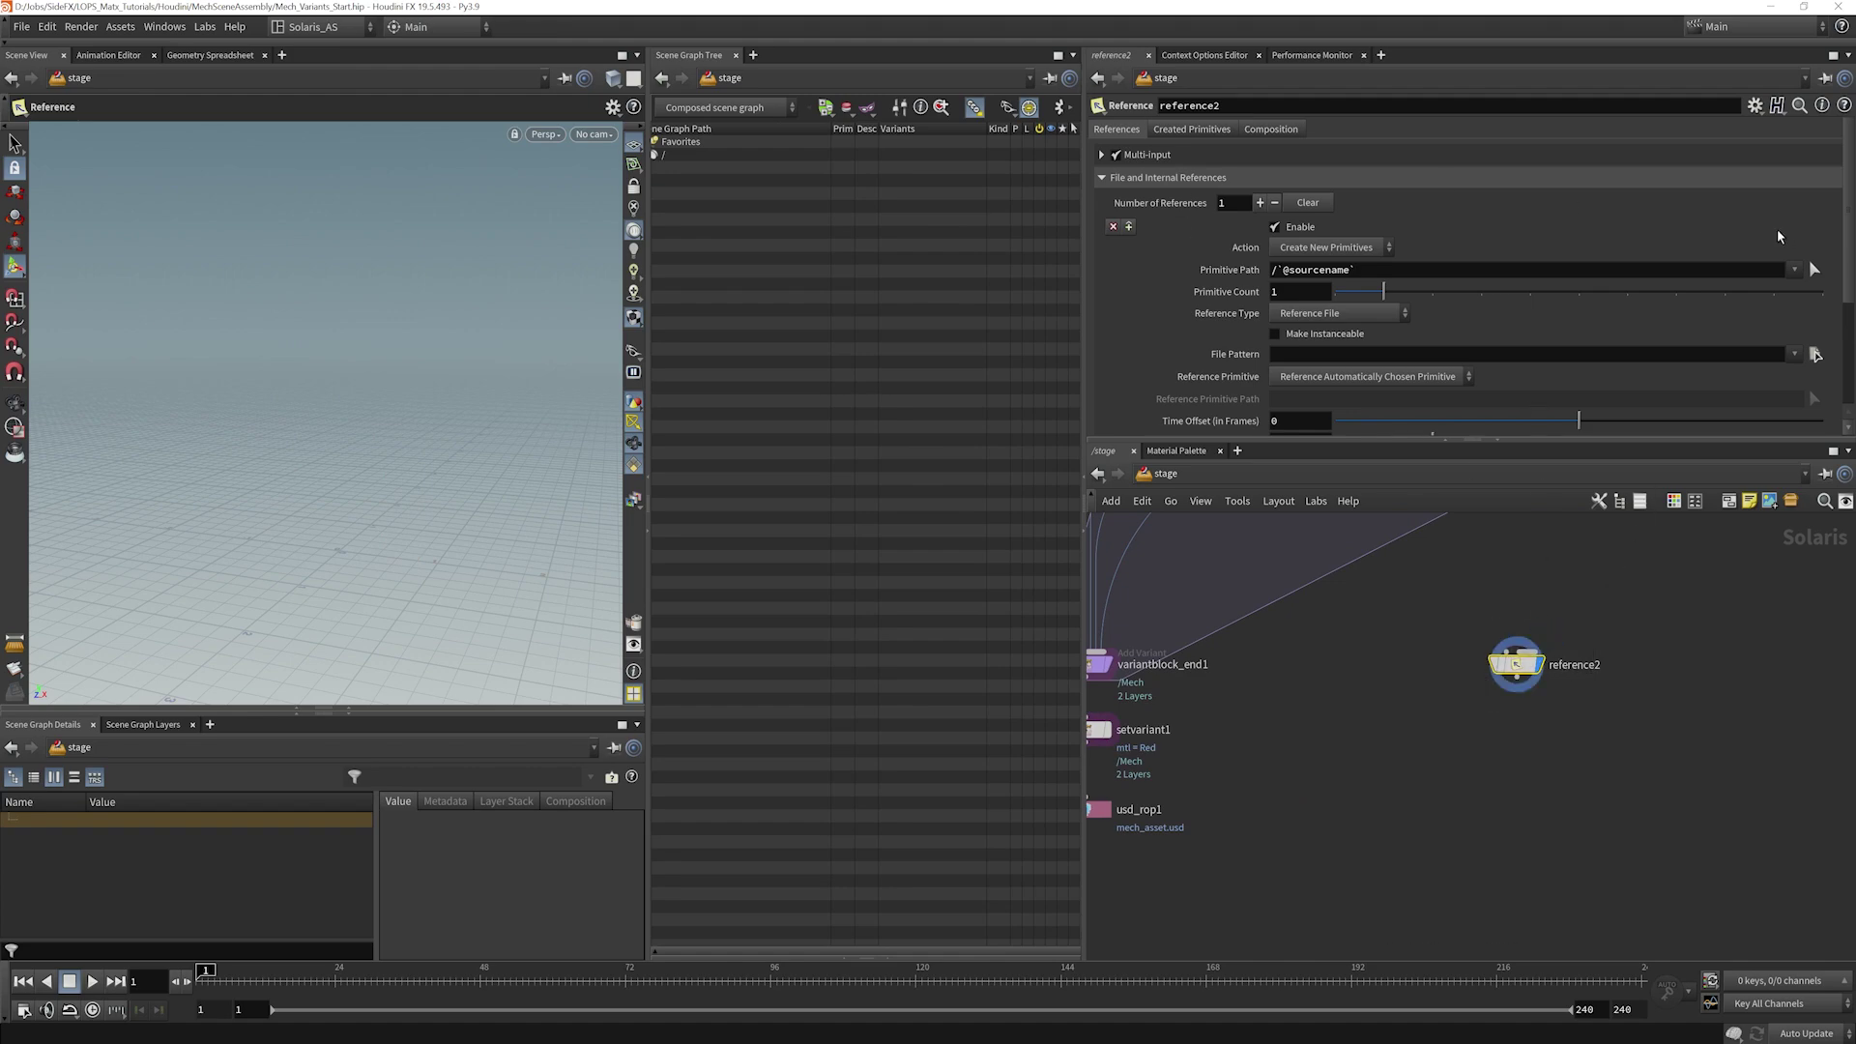
Step: Load mech_asset.usd from $HIP/usd/assets/mech as reference2's file pattern
mouse_move(1845, 212)
left_mouse_down()
mouse_move(1845, 302)
mouse_move(1841, 246)
left_mouse_up()
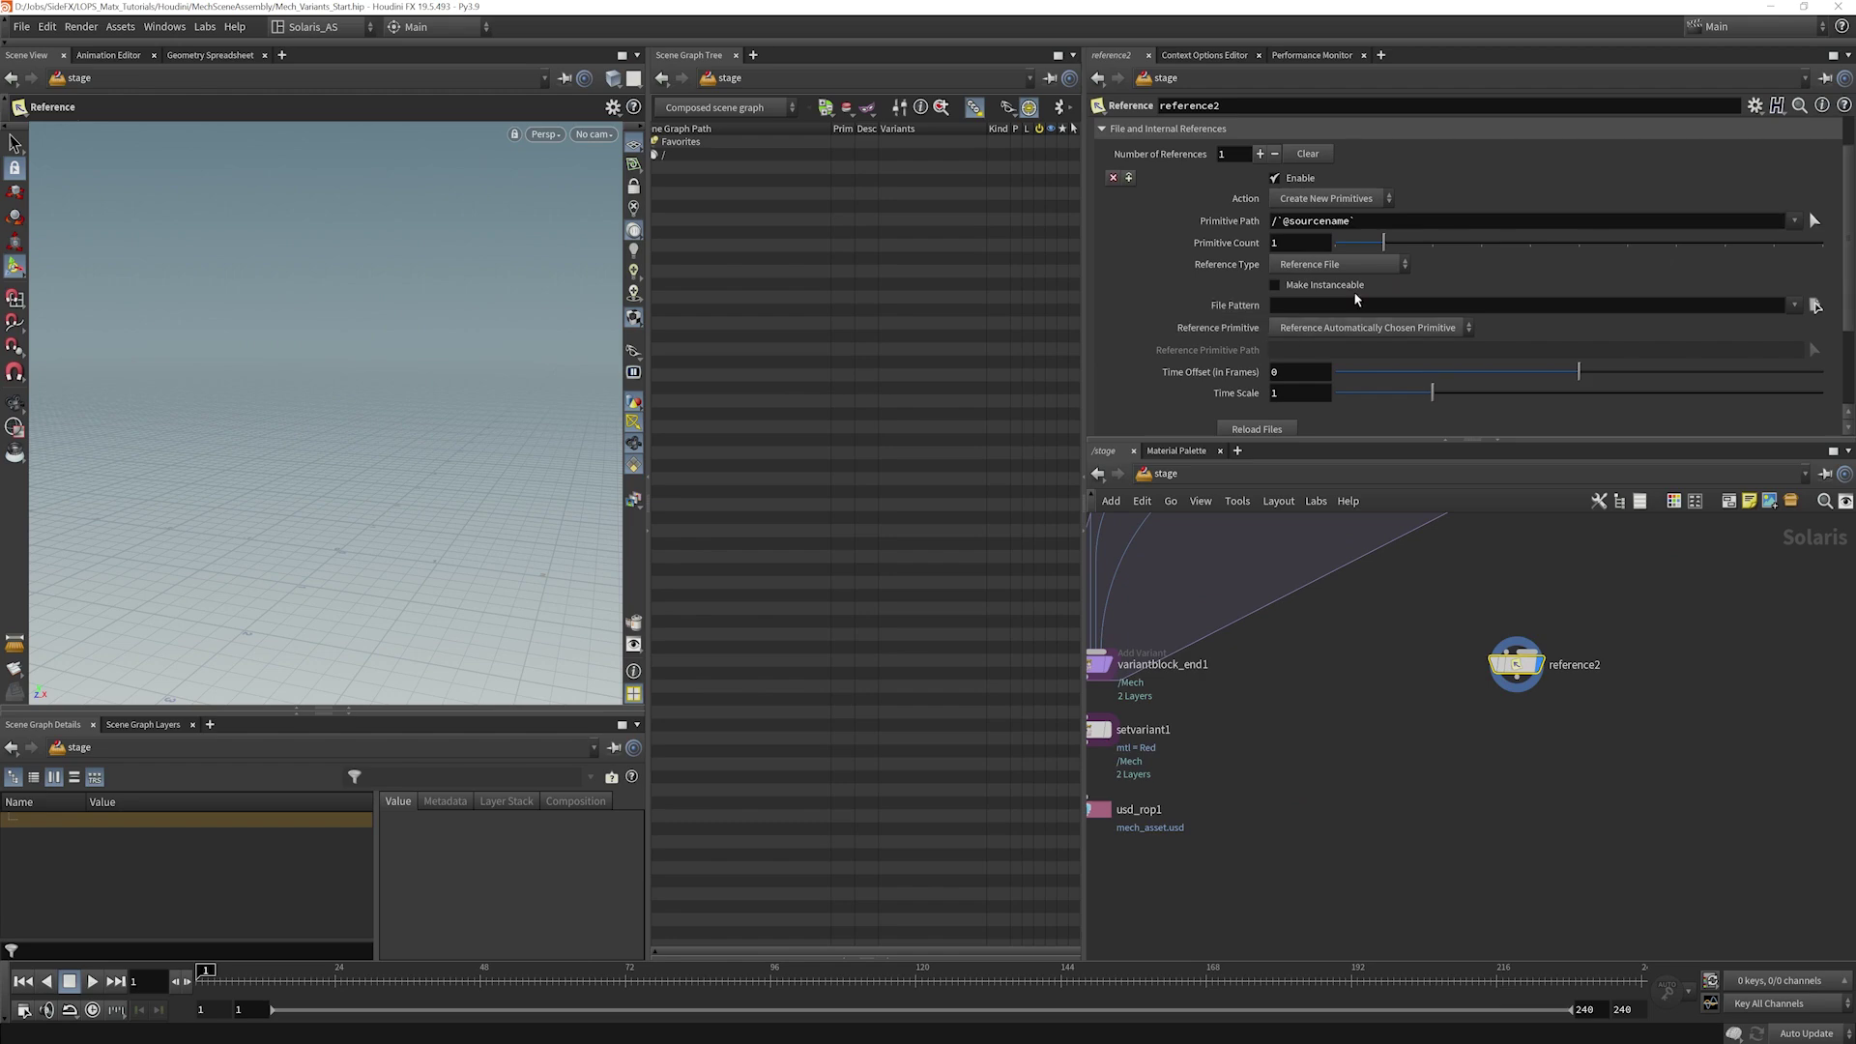
left_click(1815, 306)
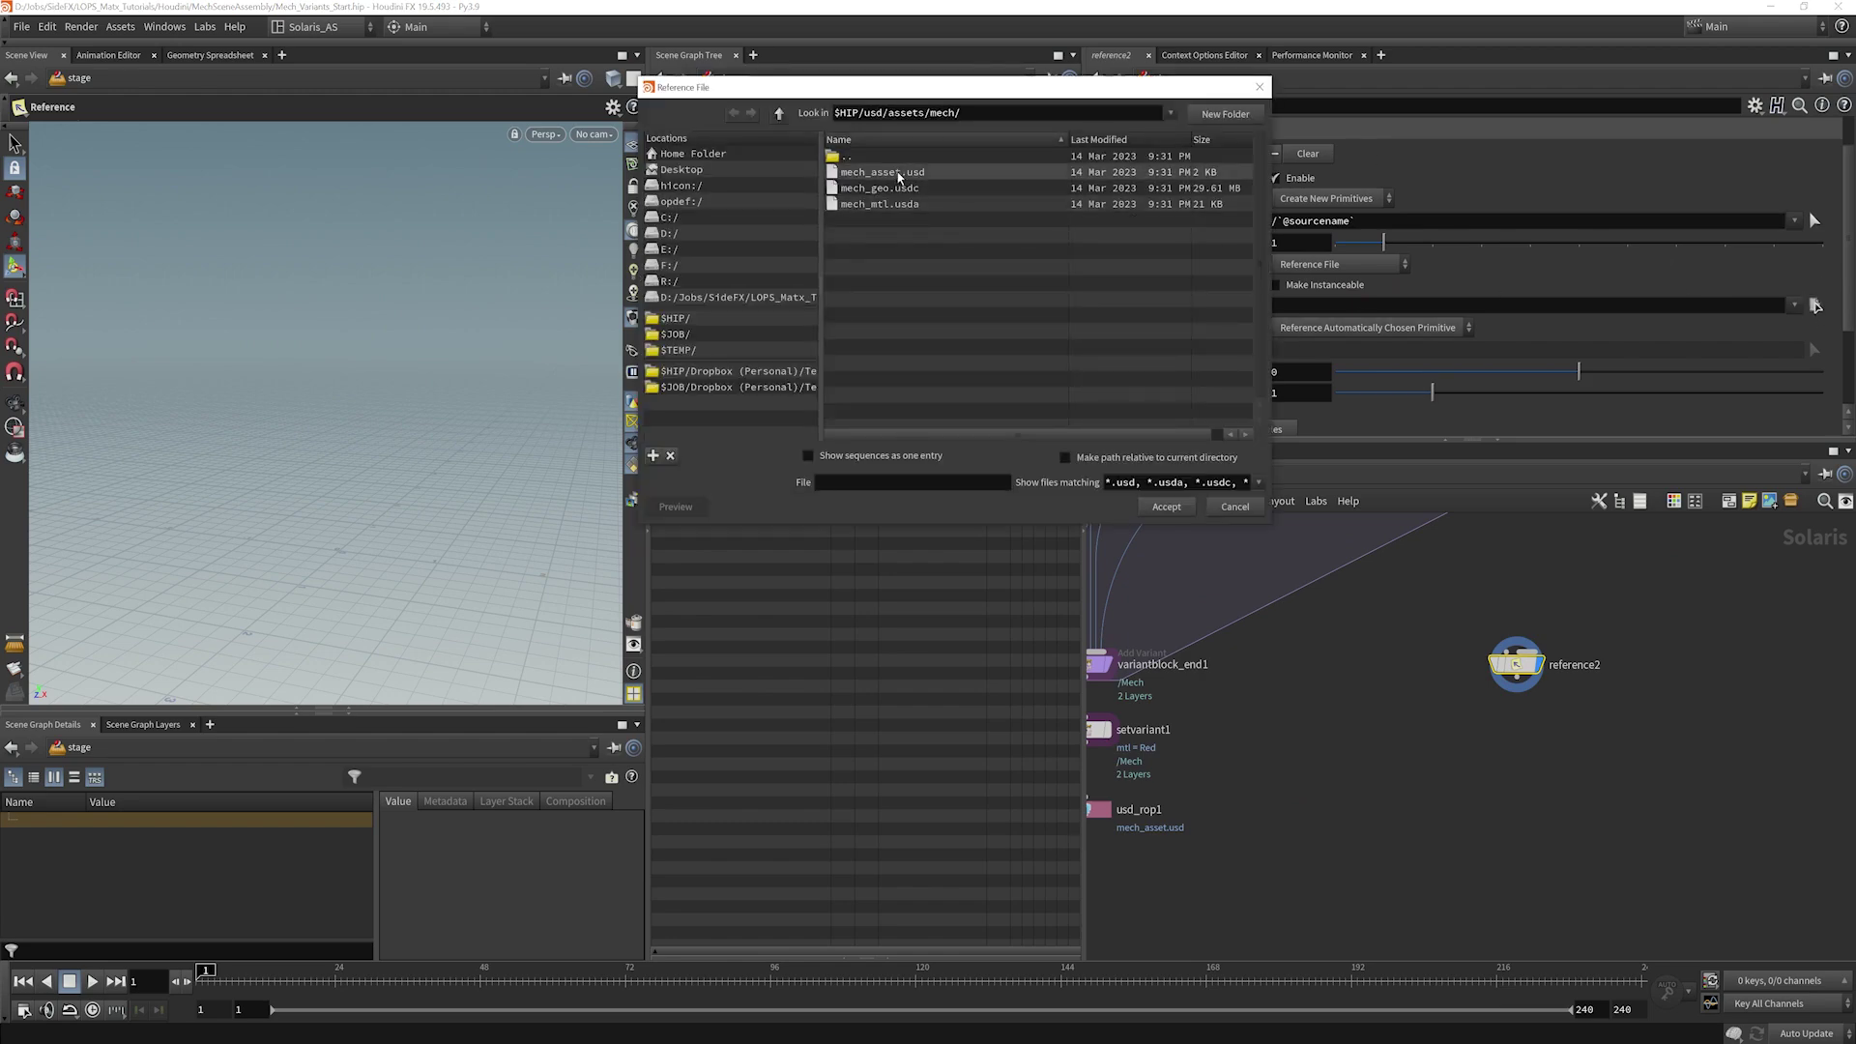
left_click(904, 172)
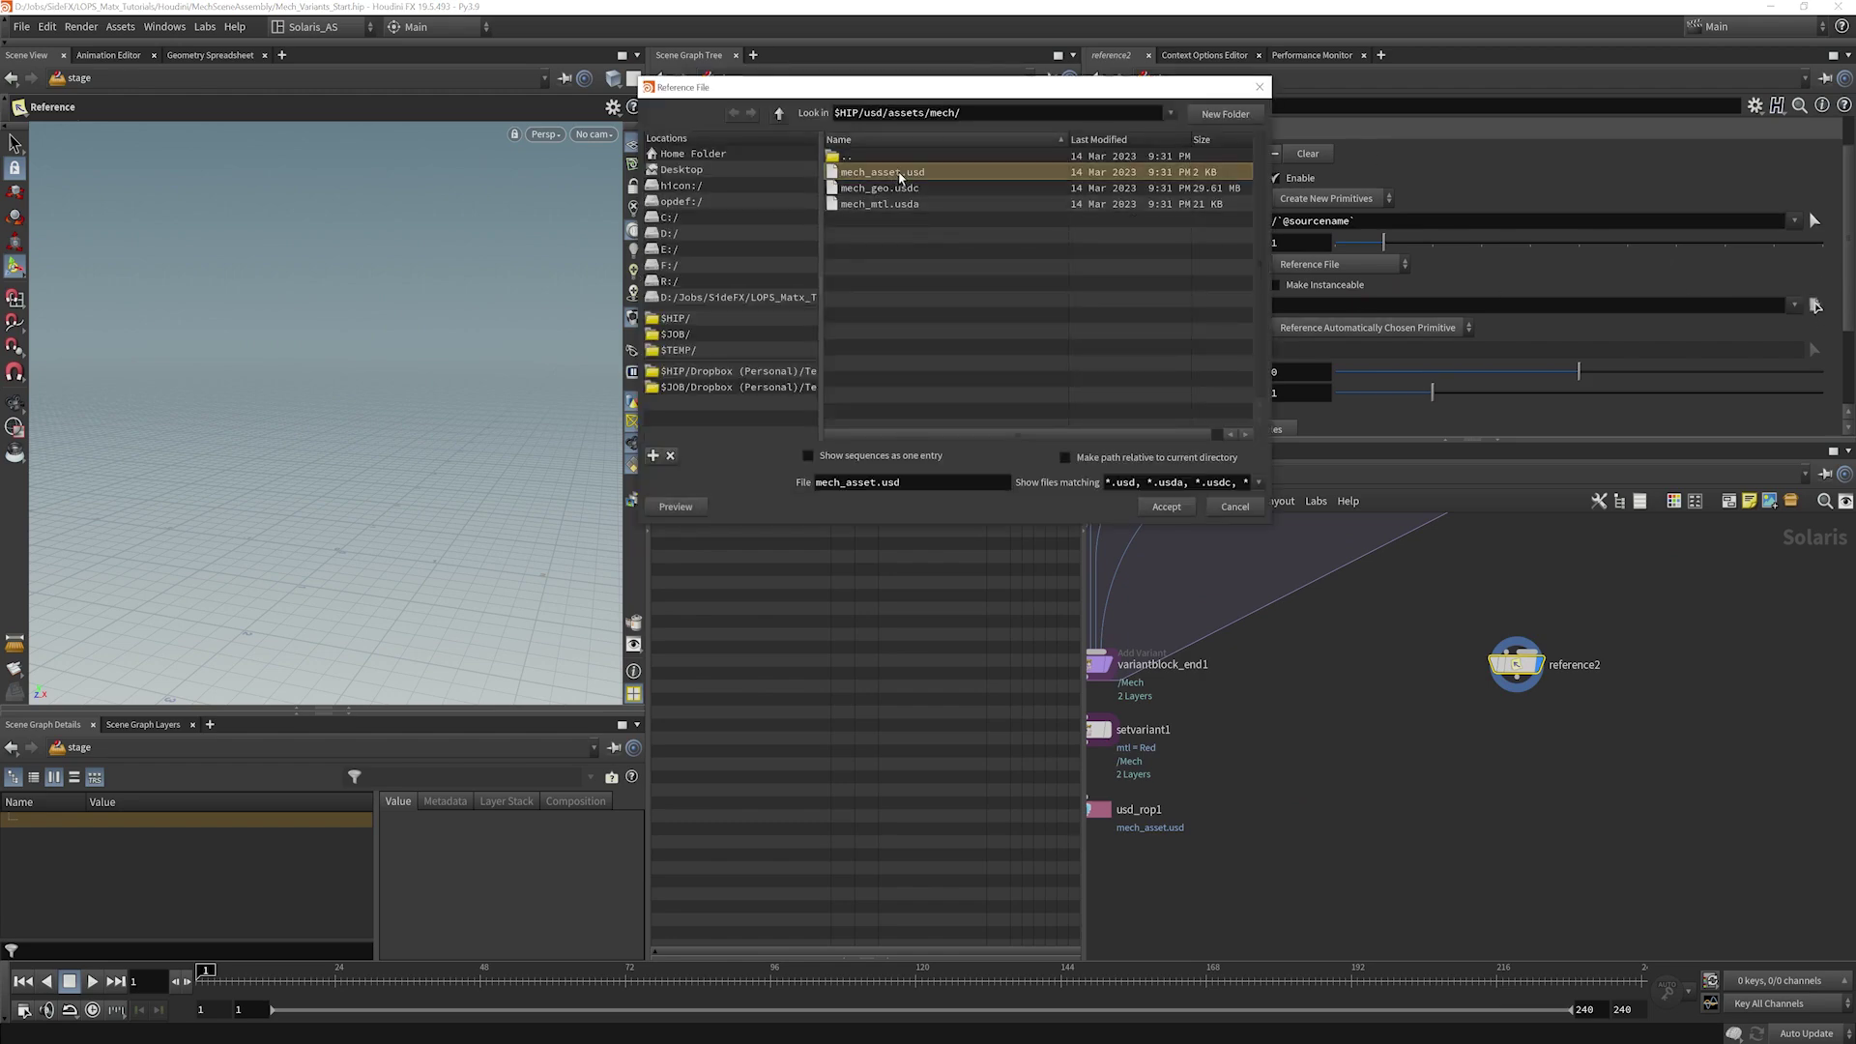
left_click(1165, 507)
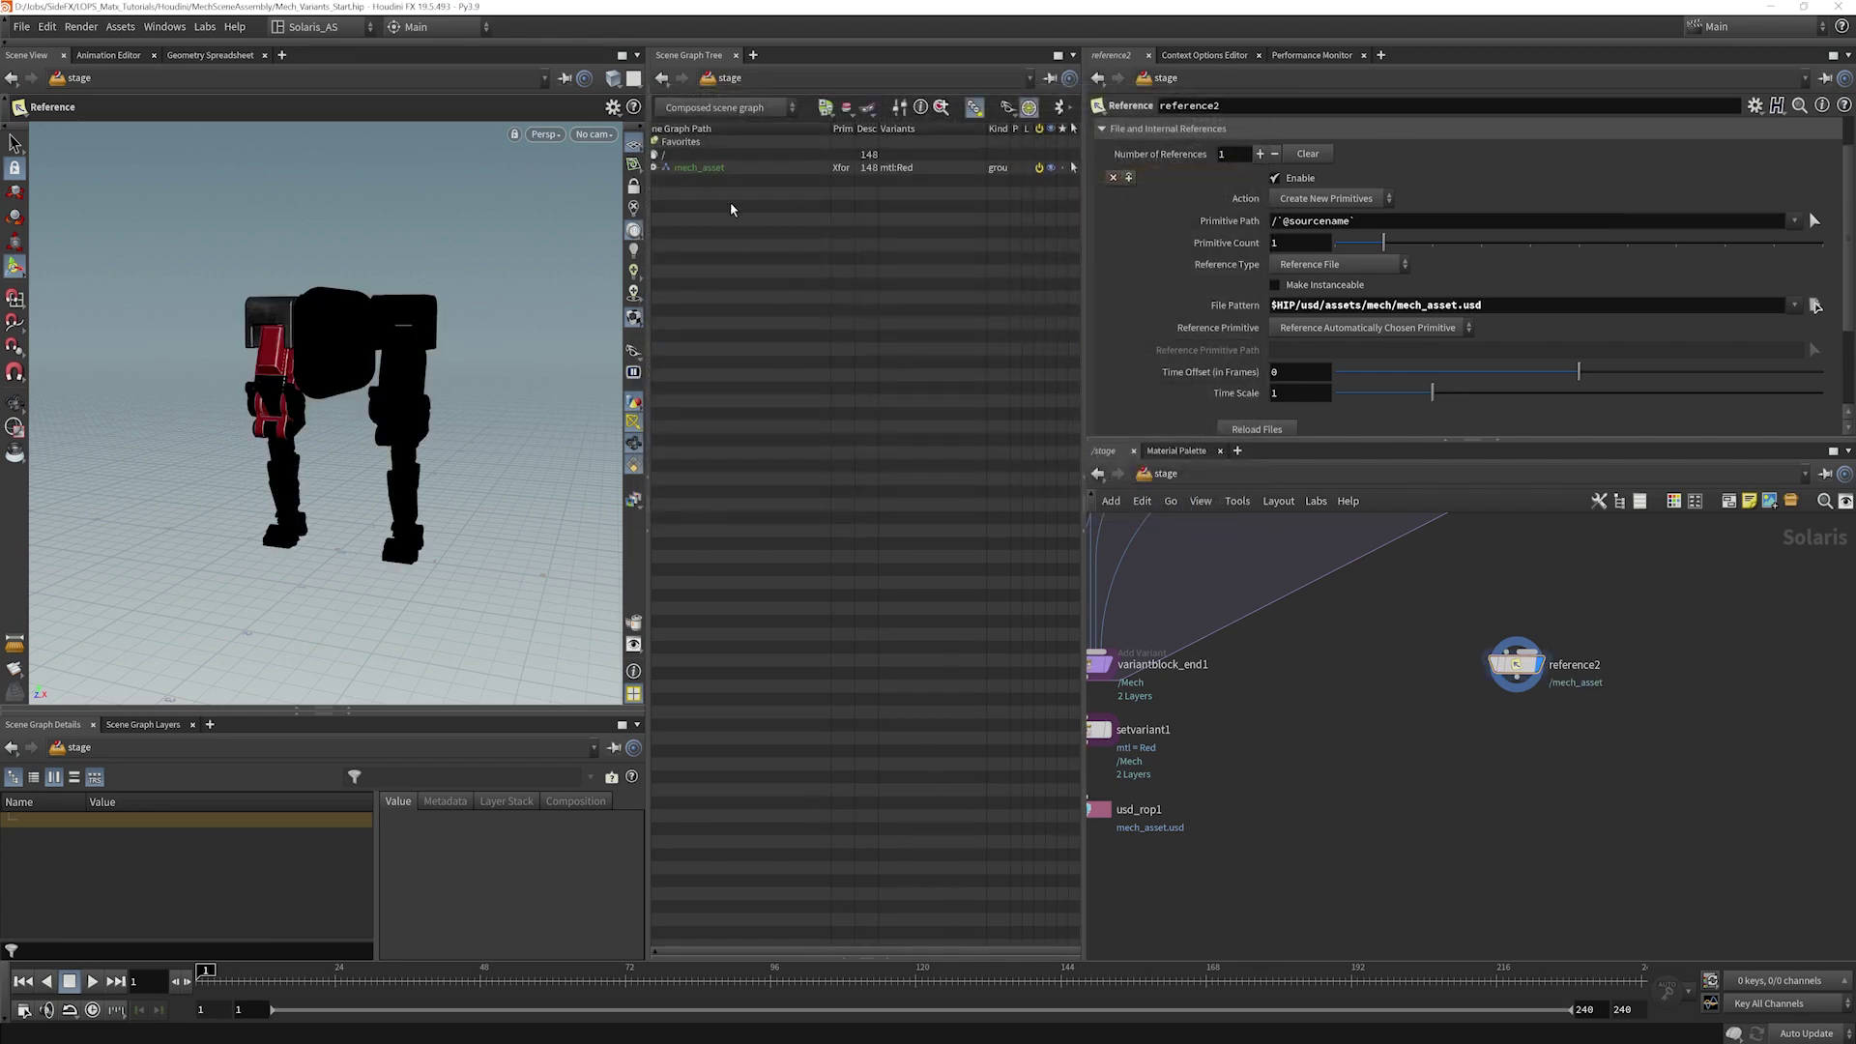
Step: Widen the scene viewer and shift the scene graph tree so its full primitive paths fit
left_click_drag(648, 234, 667, 237)
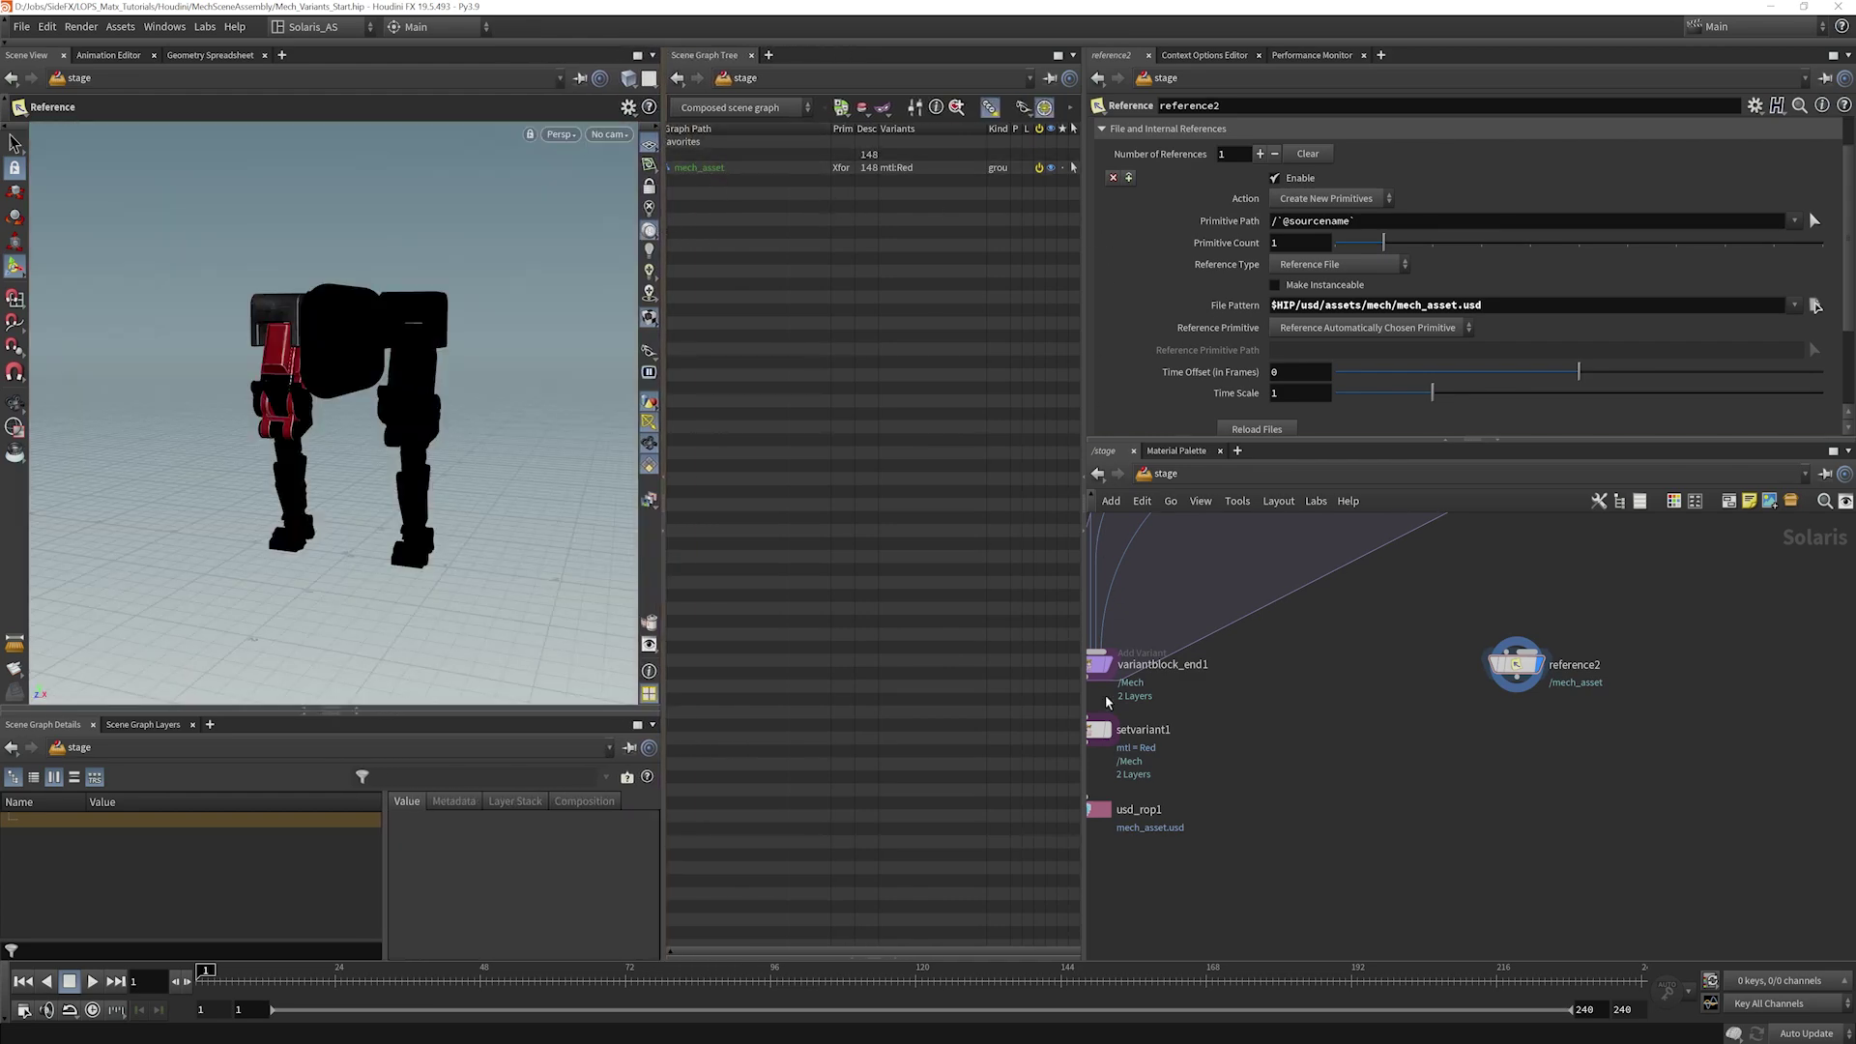
left_click_drag(1083, 693, 1161, 693)
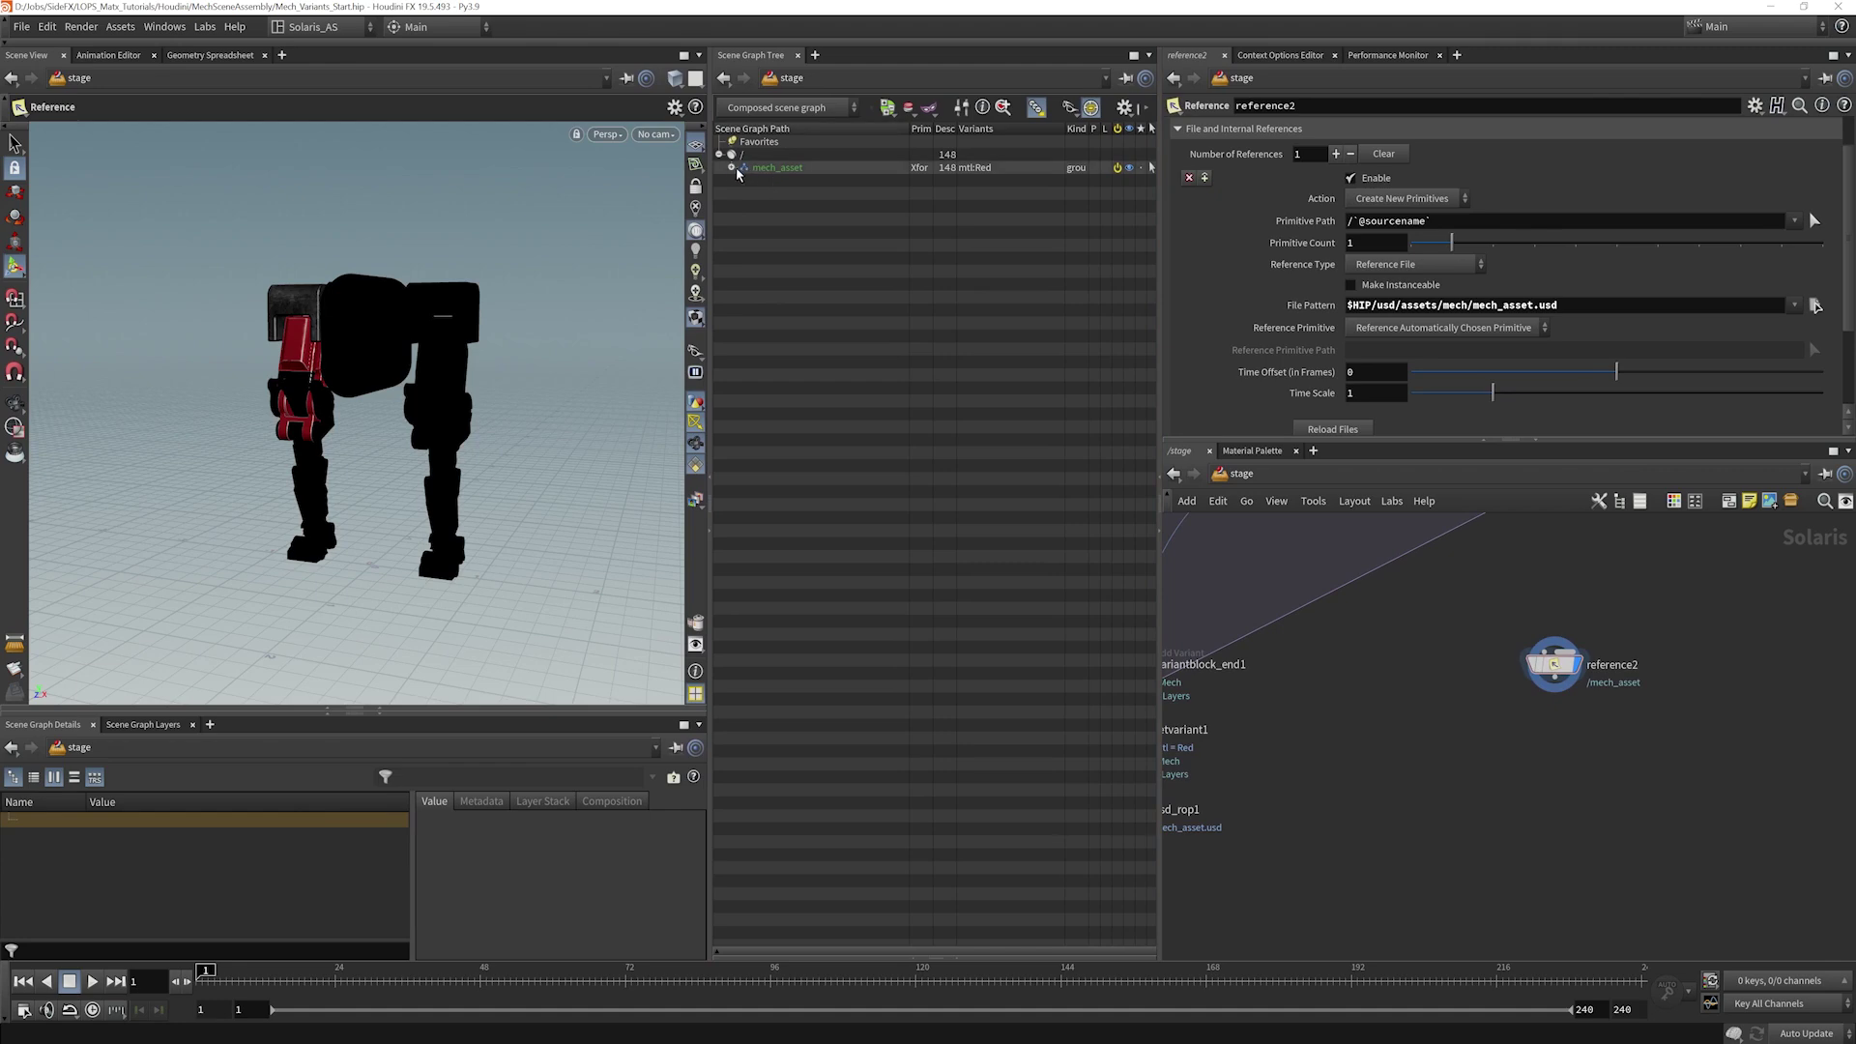
middle_click_drag(1411, 712, 1507, 663)
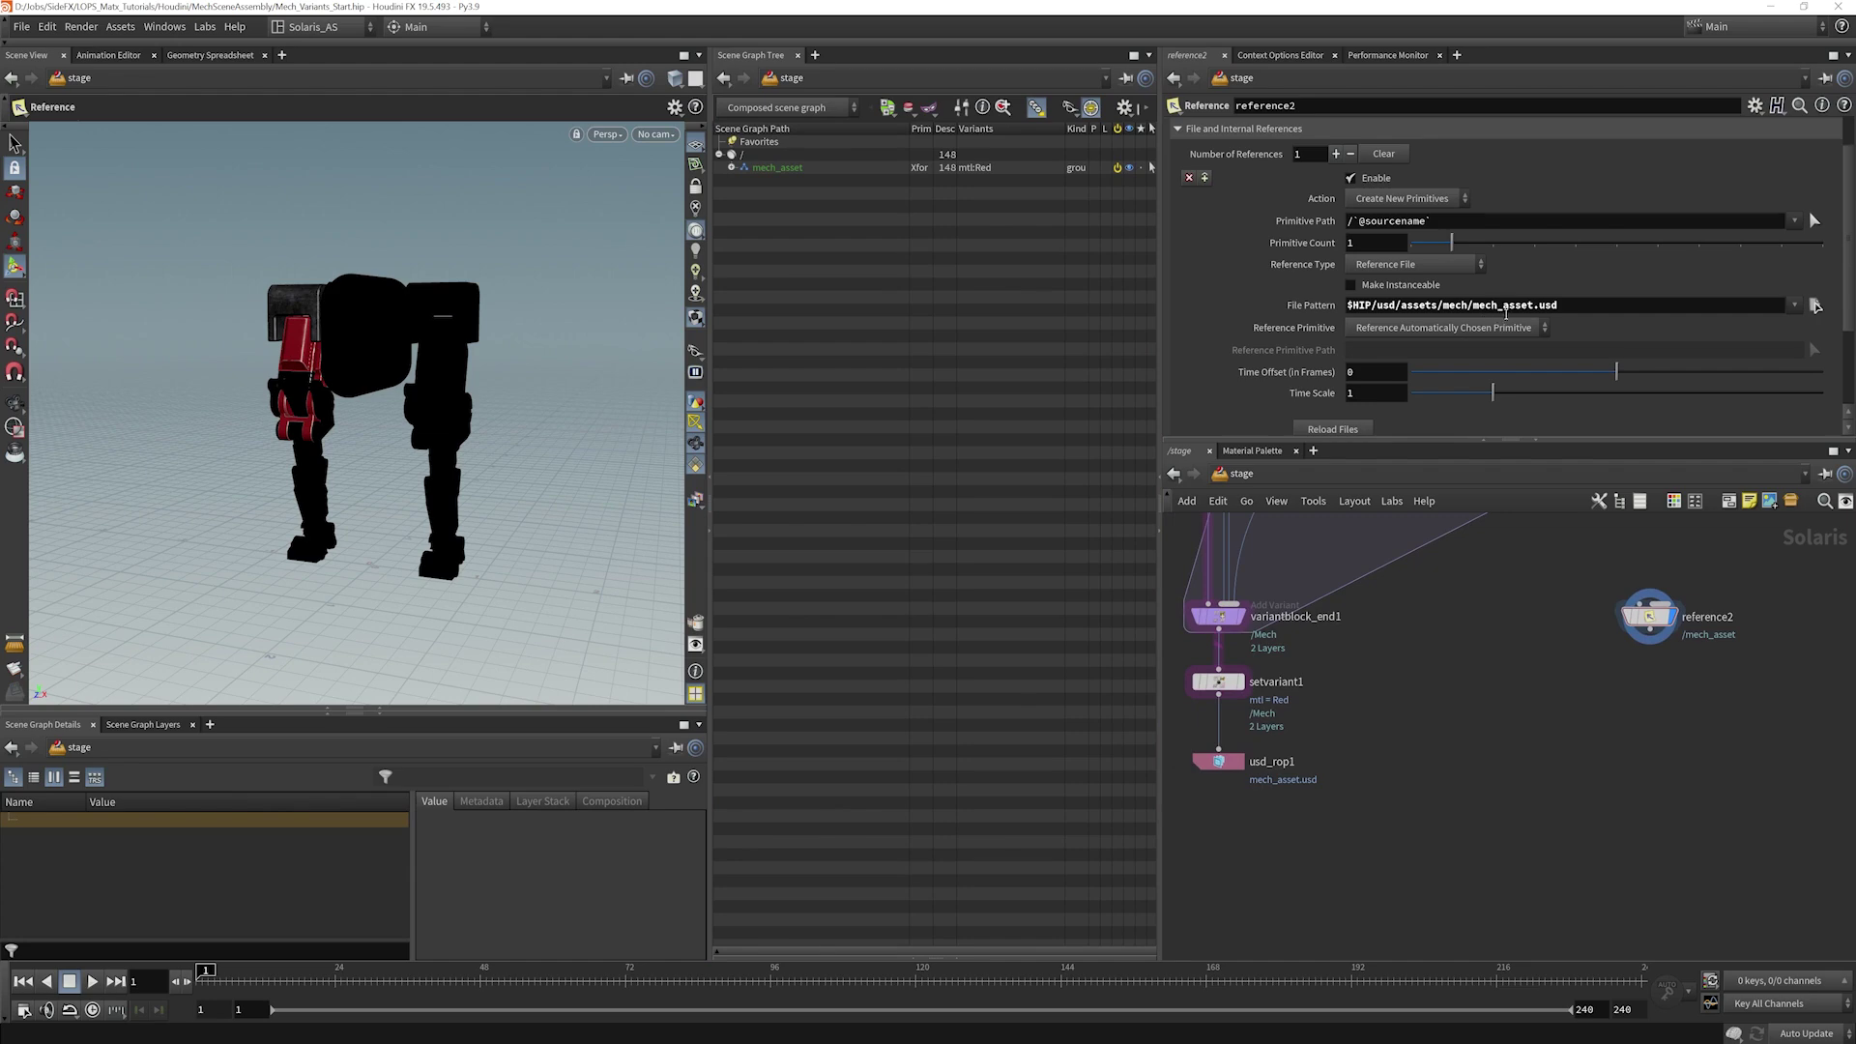
Step: Try /Mech as reference2's primitive path, and undo the change
mouse_move(1853, 258)
left_mouse_down()
mouse_move(1850, 242)
mouse_move(1848, 319)
mouse_move(1841, 235)
left_mouse_up()
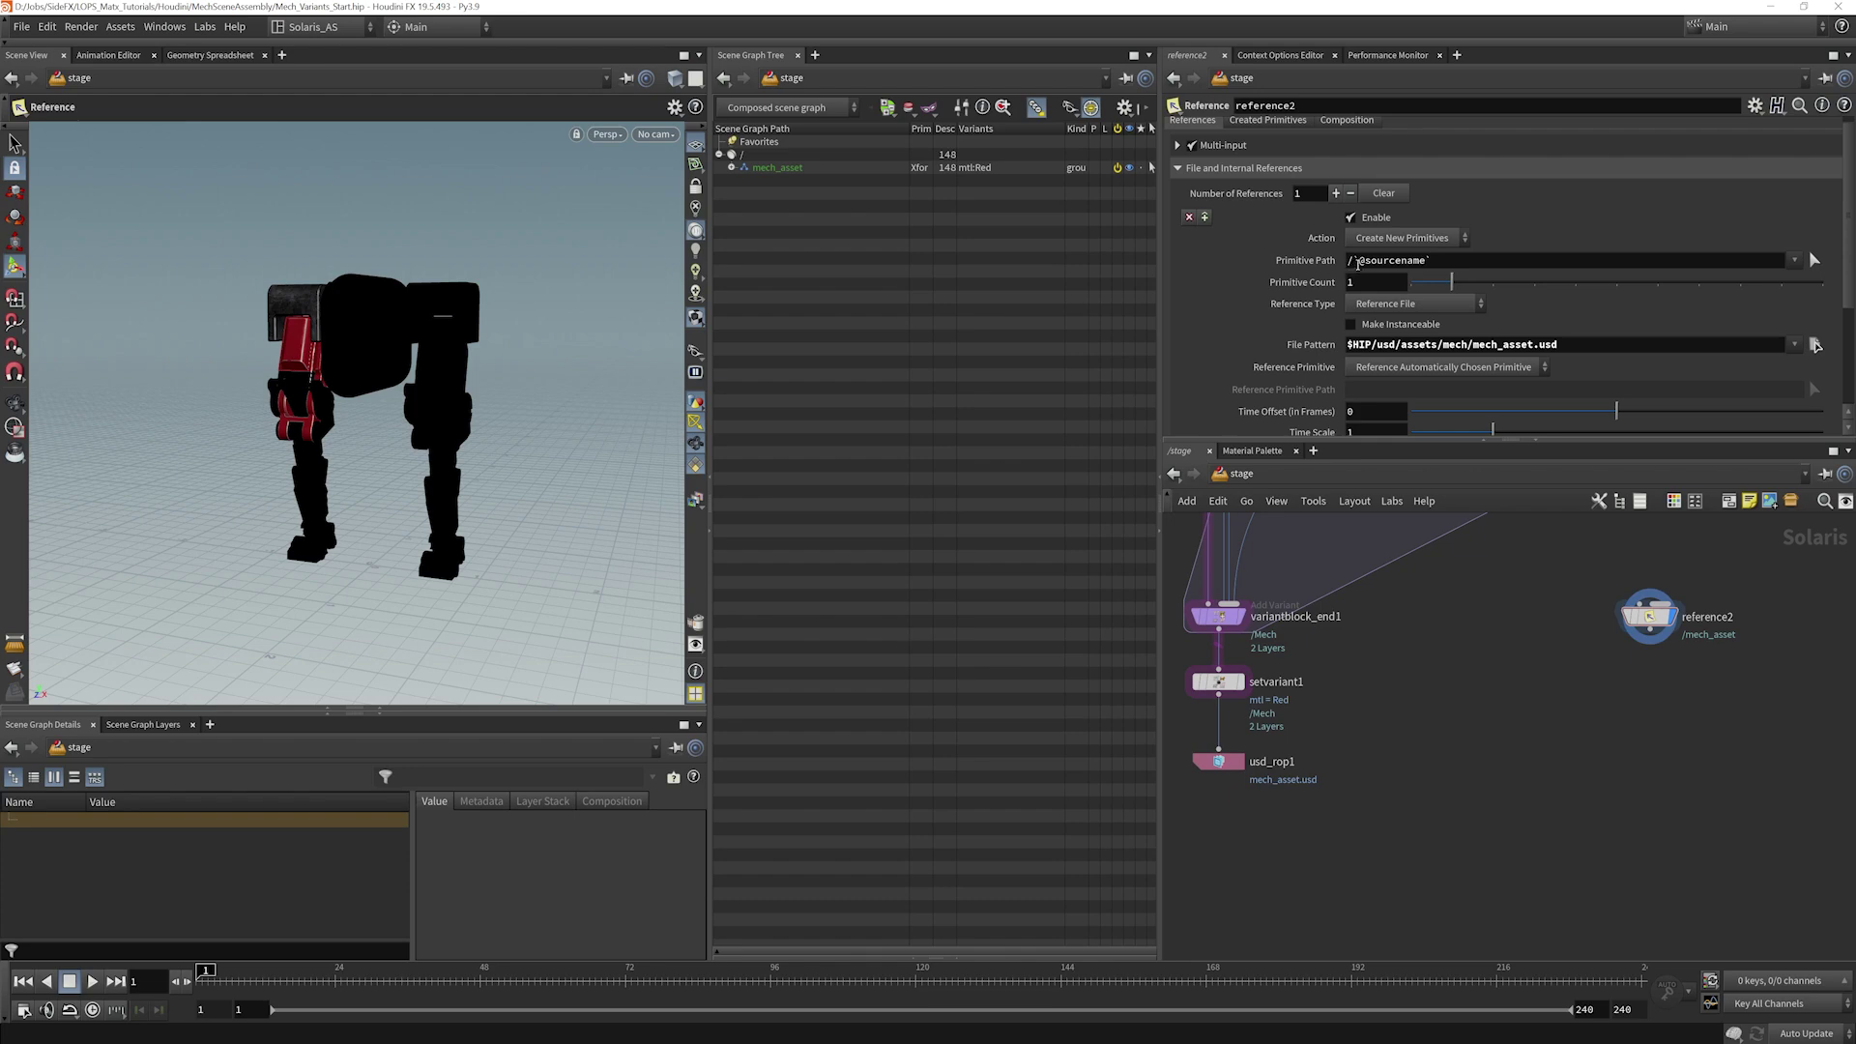
left_click_drag(1358, 264, 1489, 268)
type("Mech")
key("Return")
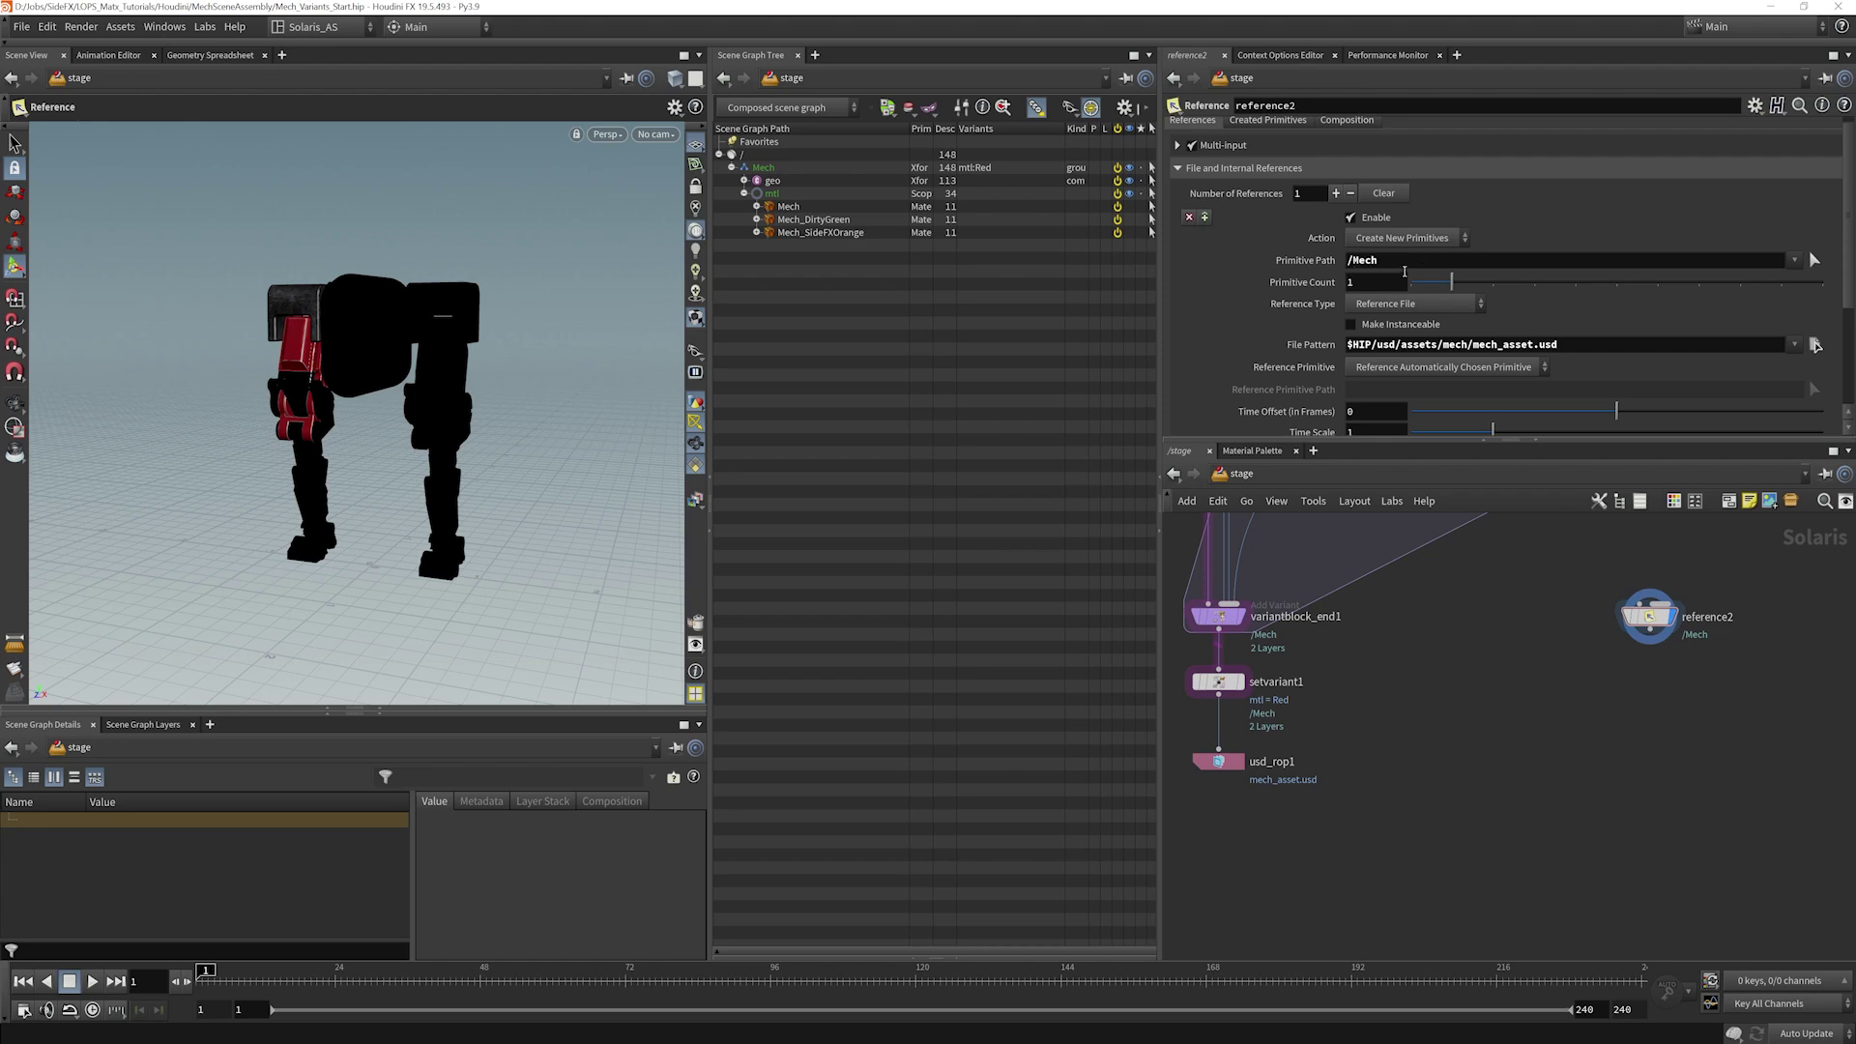
key("ctrl+z")
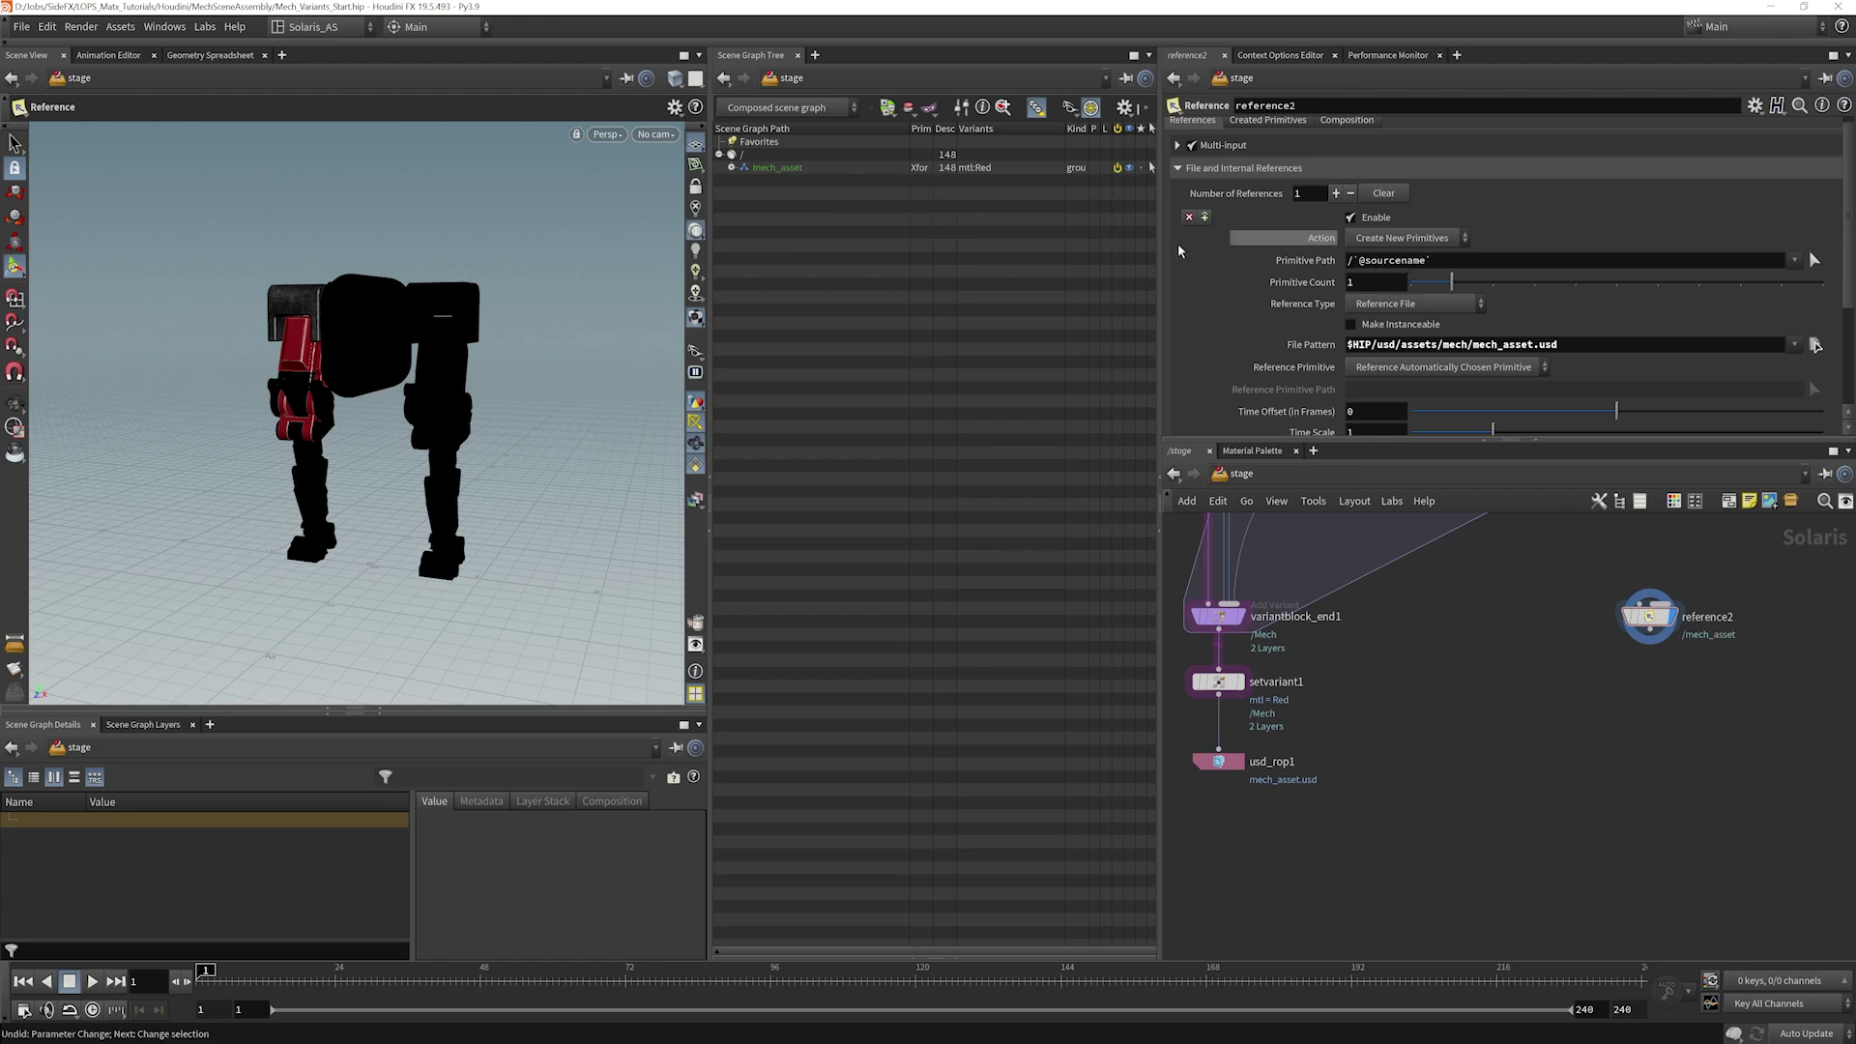
Step: Expand mech_asset in the scene graph and inspect its geo meshes and mtl materials
left_click(731, 167)
left_click(744, 193)
left_click(745, 181)
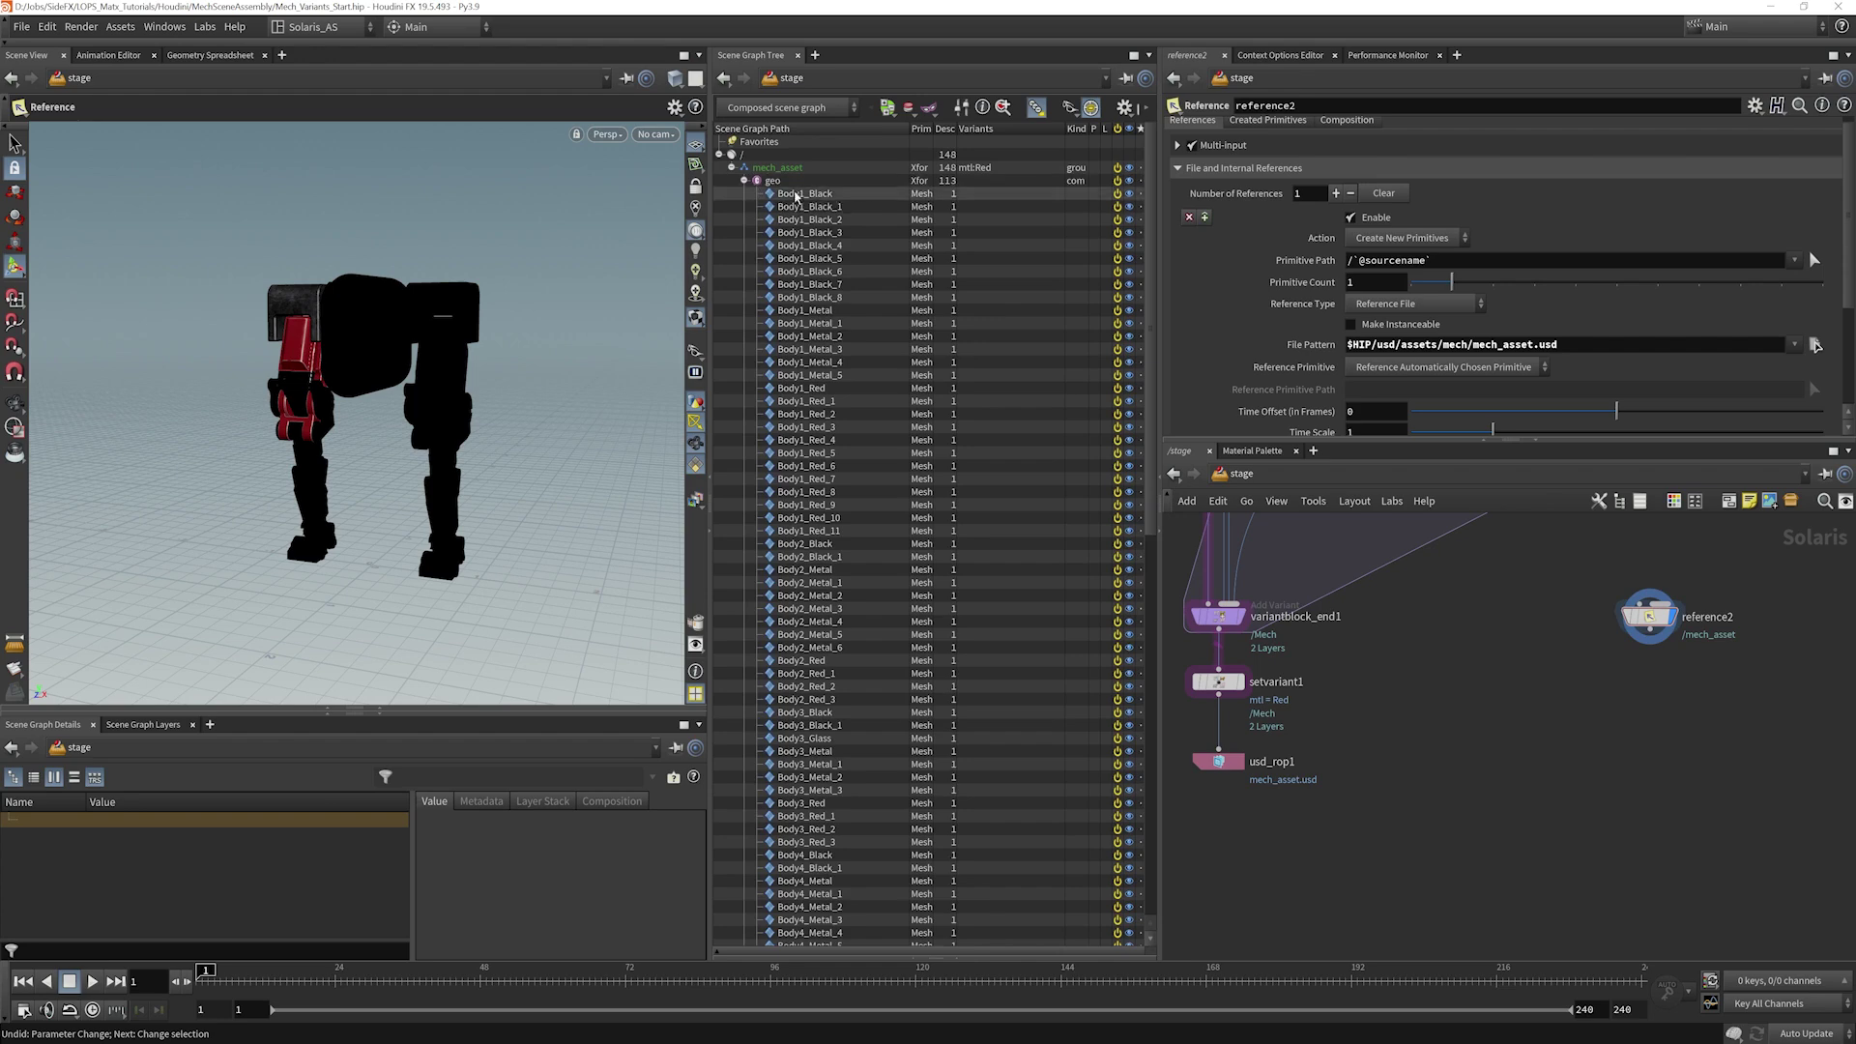
left_click(743, 180)
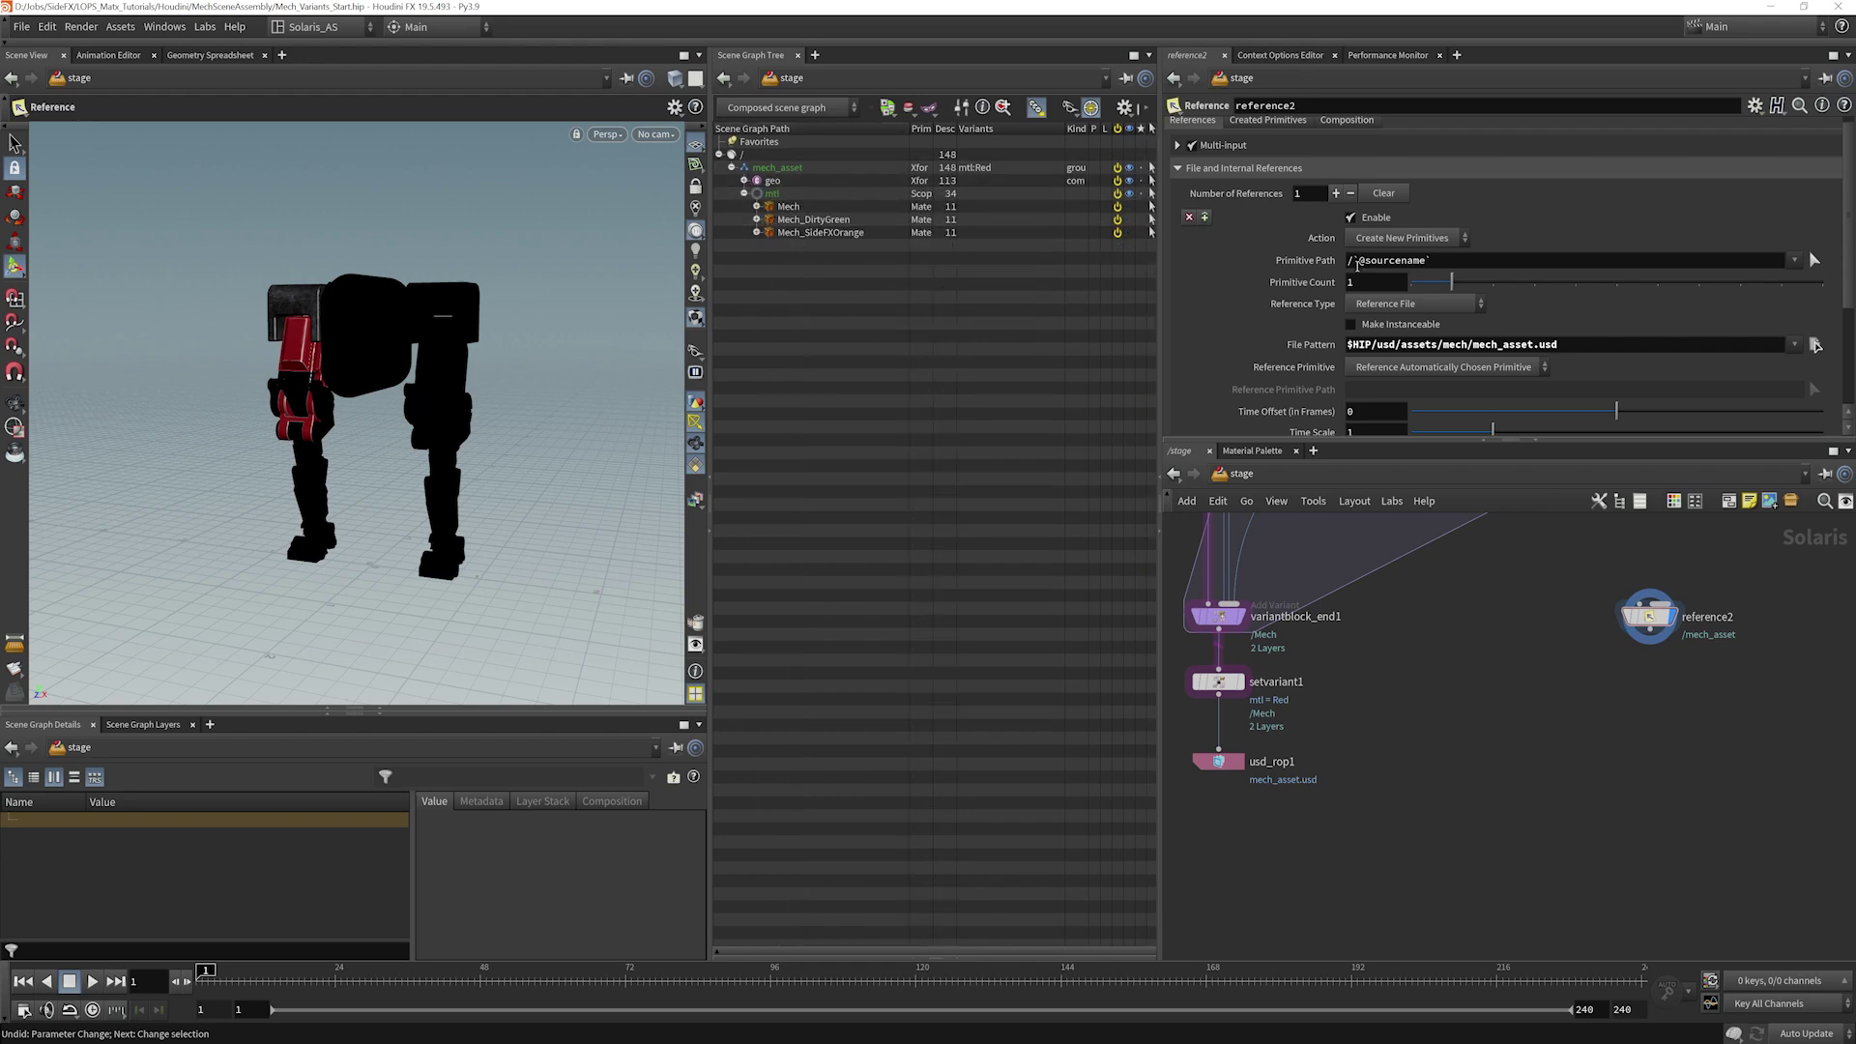
Step: Set reference2's primitive path to /Mech
left_click_drag(1357, 265, 1482, 257)
type("Mech")
key("Return")
middle_click_drag(1640, 695, 1594, 697)
left_click_drag(1577, 688, 1603, 626)
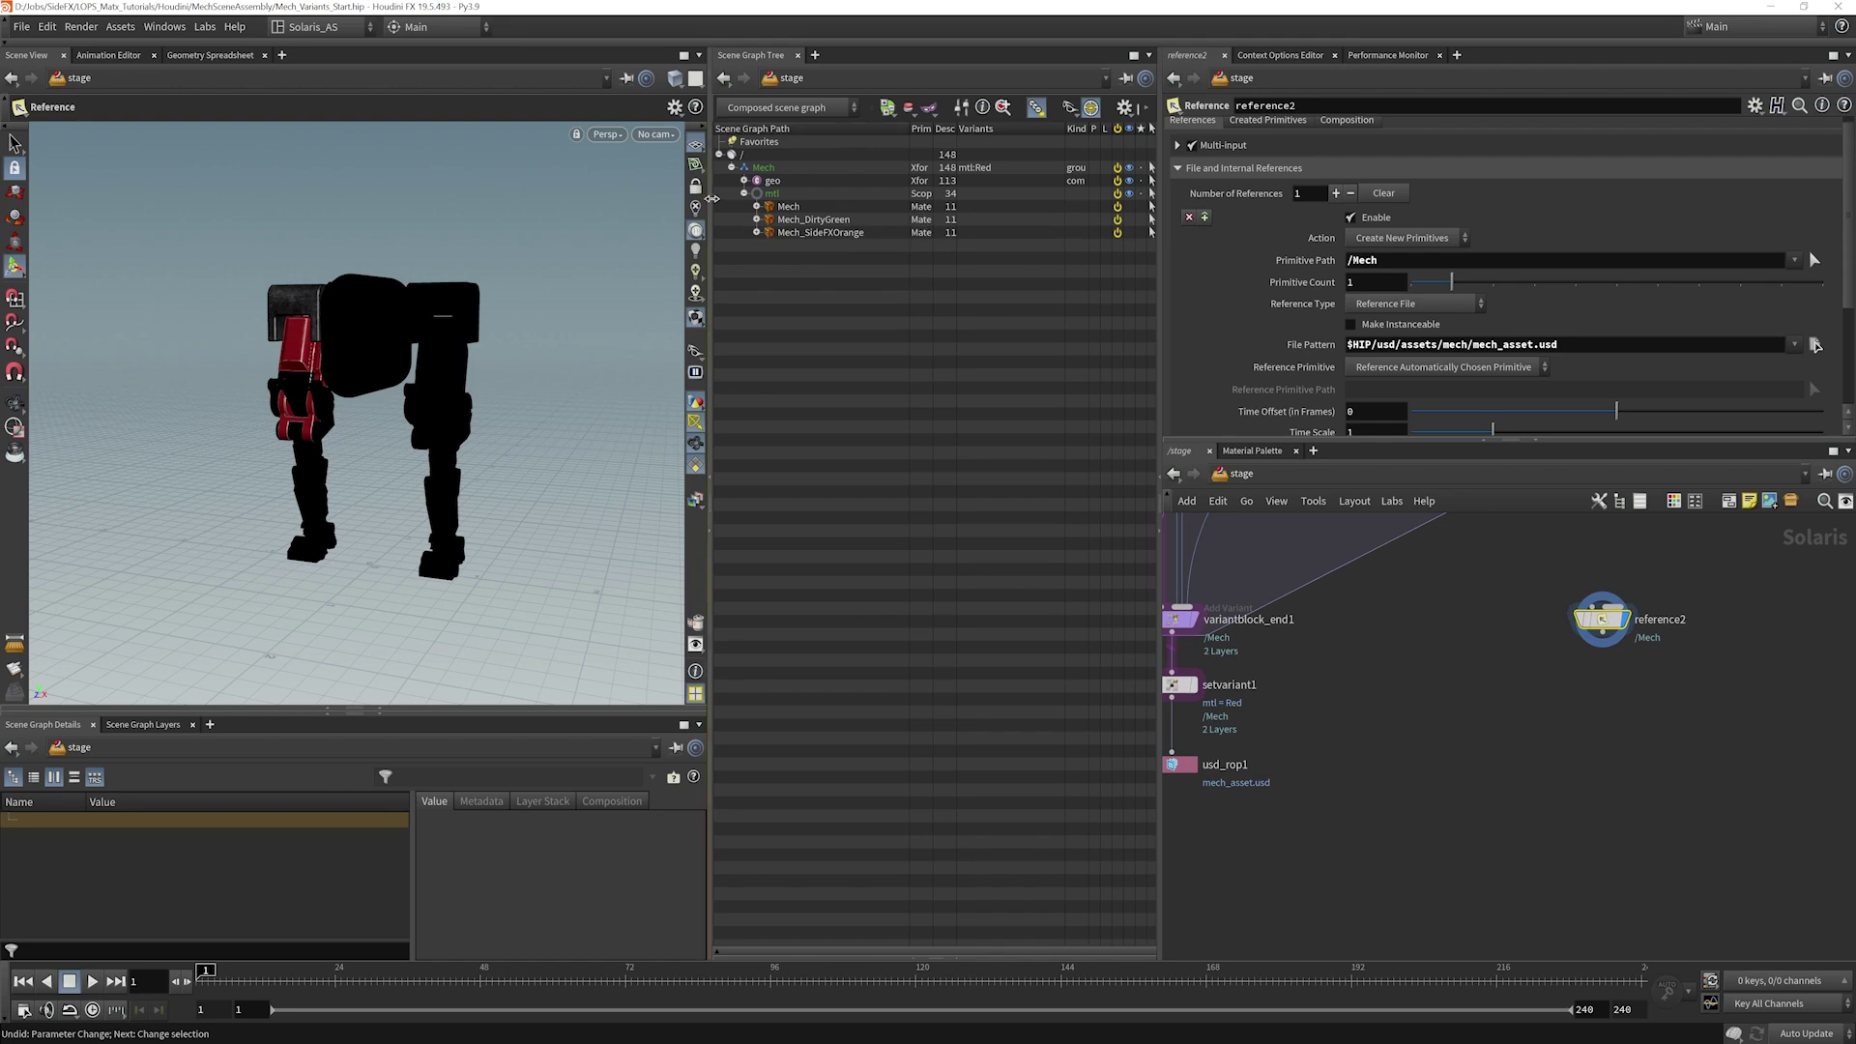
left_click(743, 193)
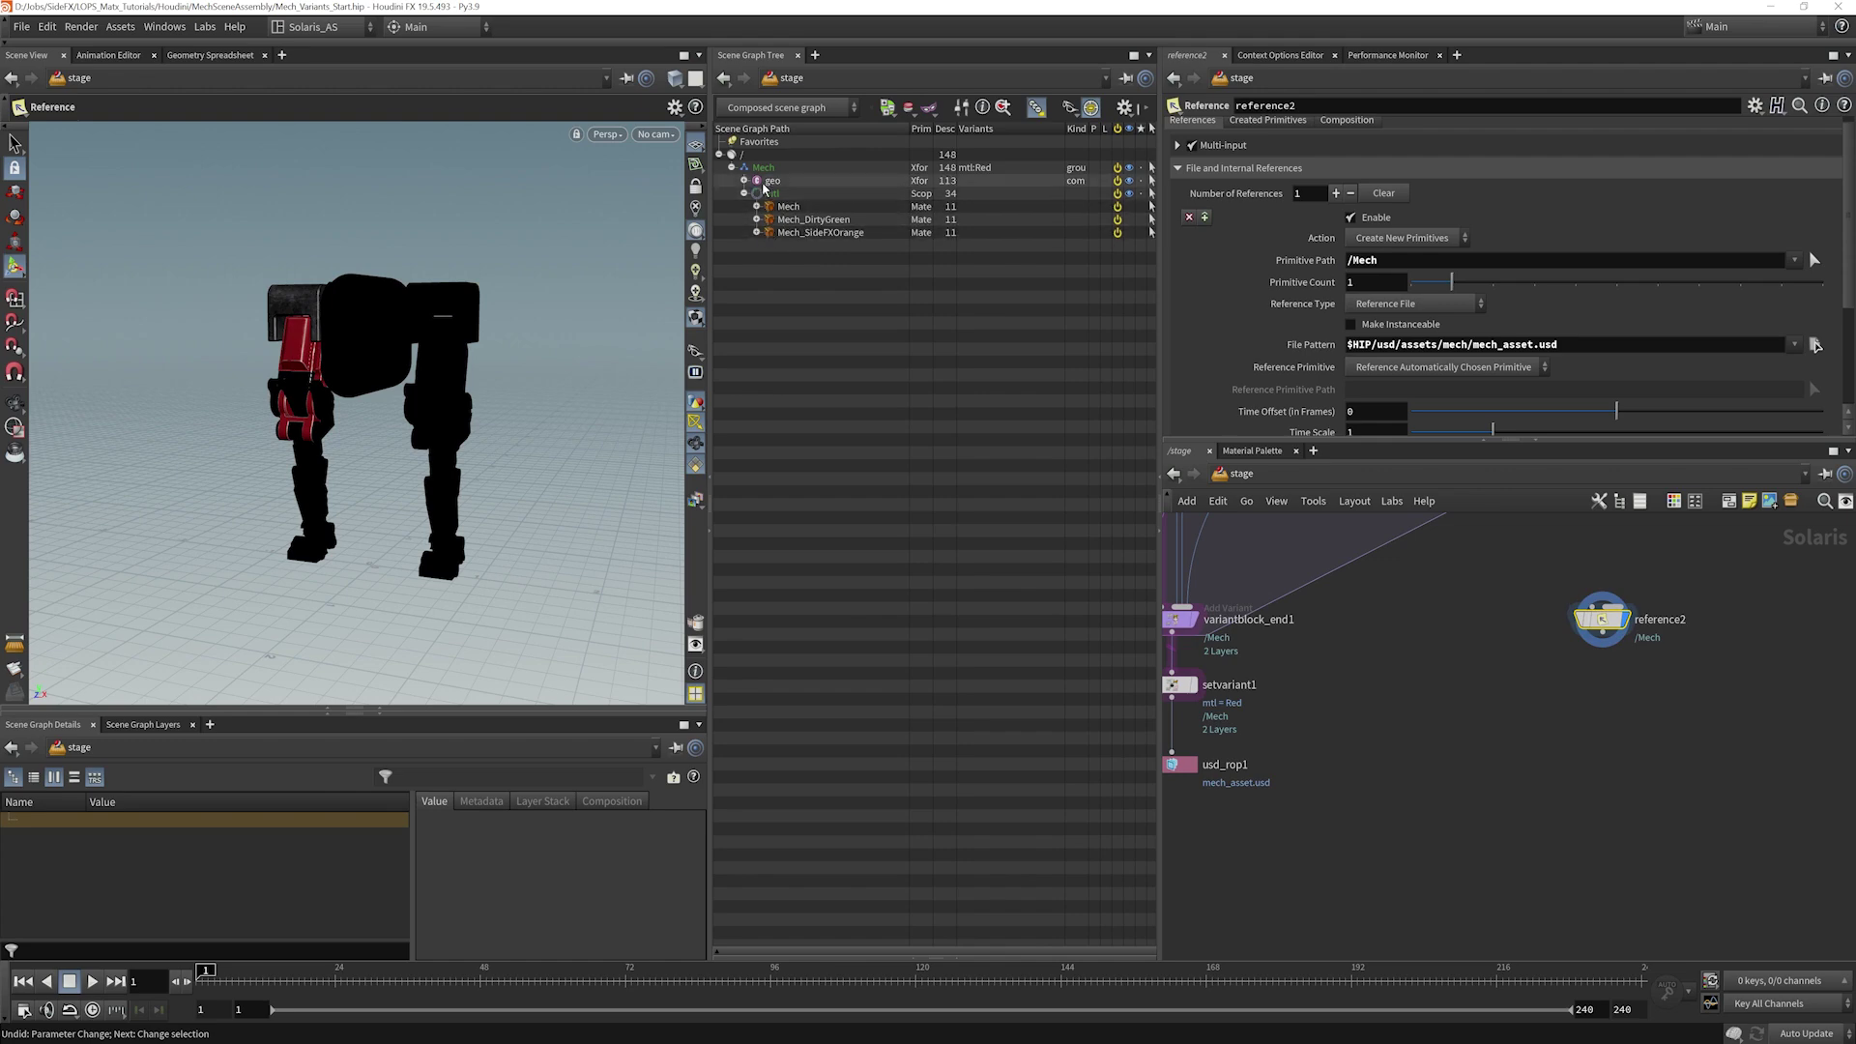
Step: Select the Mech primitive in the scene graph and add a Set Variant node connected below reference2
left_click(771, 180)
left_click(744, 181)
left_click(743, 181)
left_click(743, 193)
left_click(981, 170)
middle_click_drag(1581, 695, 1539, 687)
key("Tab")
mouse_move(1552, 665)
type("set")
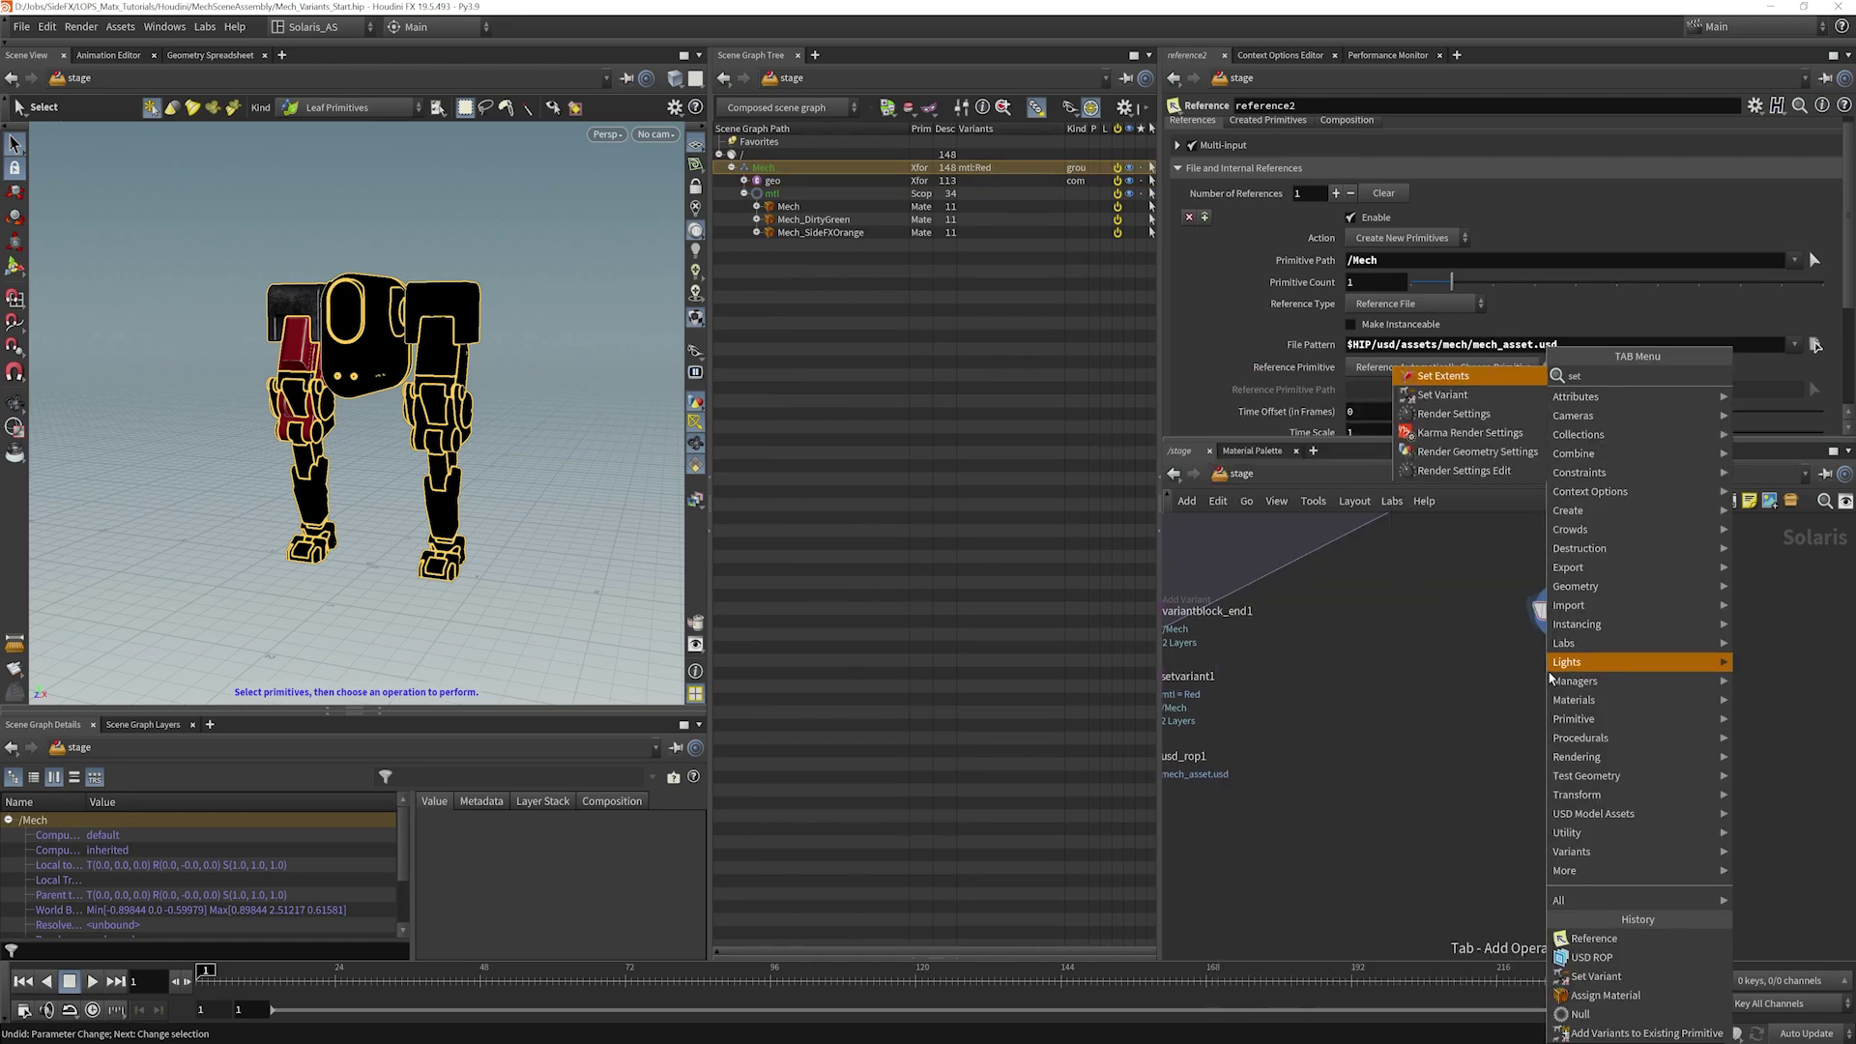
left_click(1467, 396)
left_click(1561, 680)
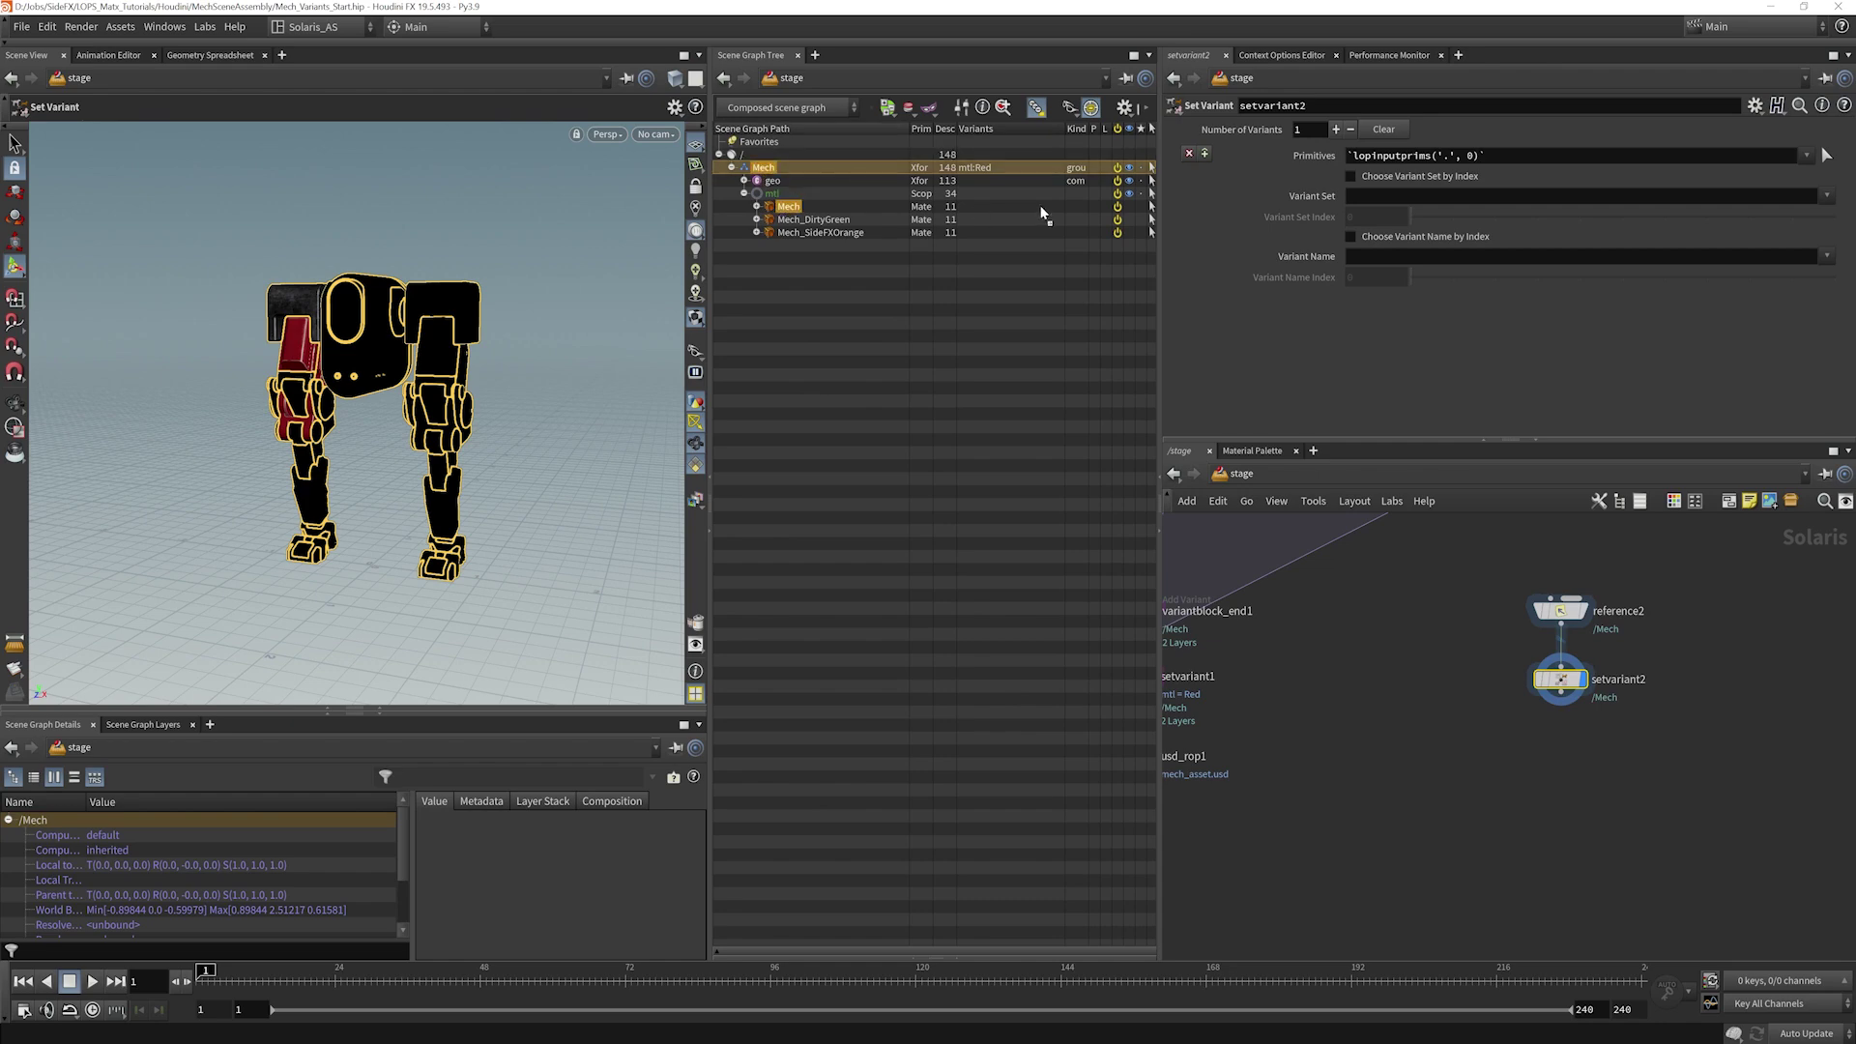
Step: Set setvariant2's variant set to mtl and its variant name to DirtyGreen, and clear the mech selection in the viewer
left_click(1827, 196)
left_click(1832, 215)
left_click(1826, 257)
left_click(1743, 276)
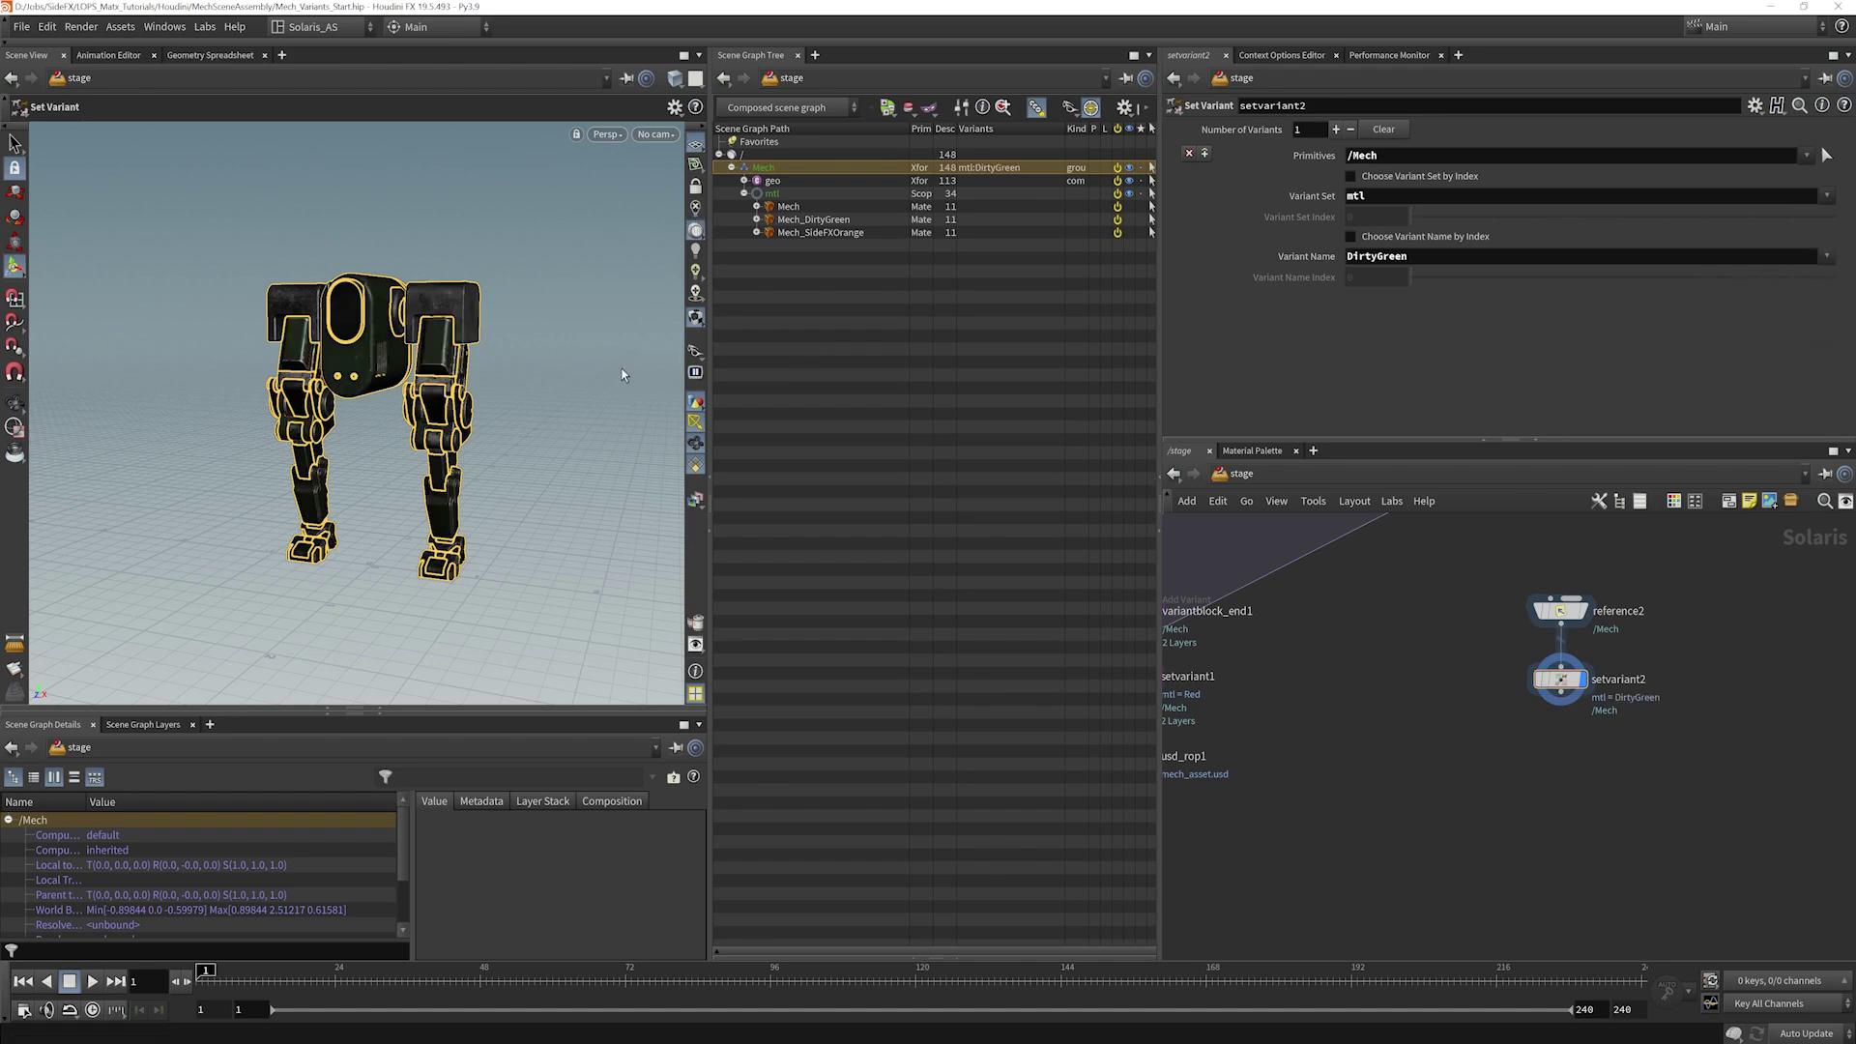
left_click(15, 142)
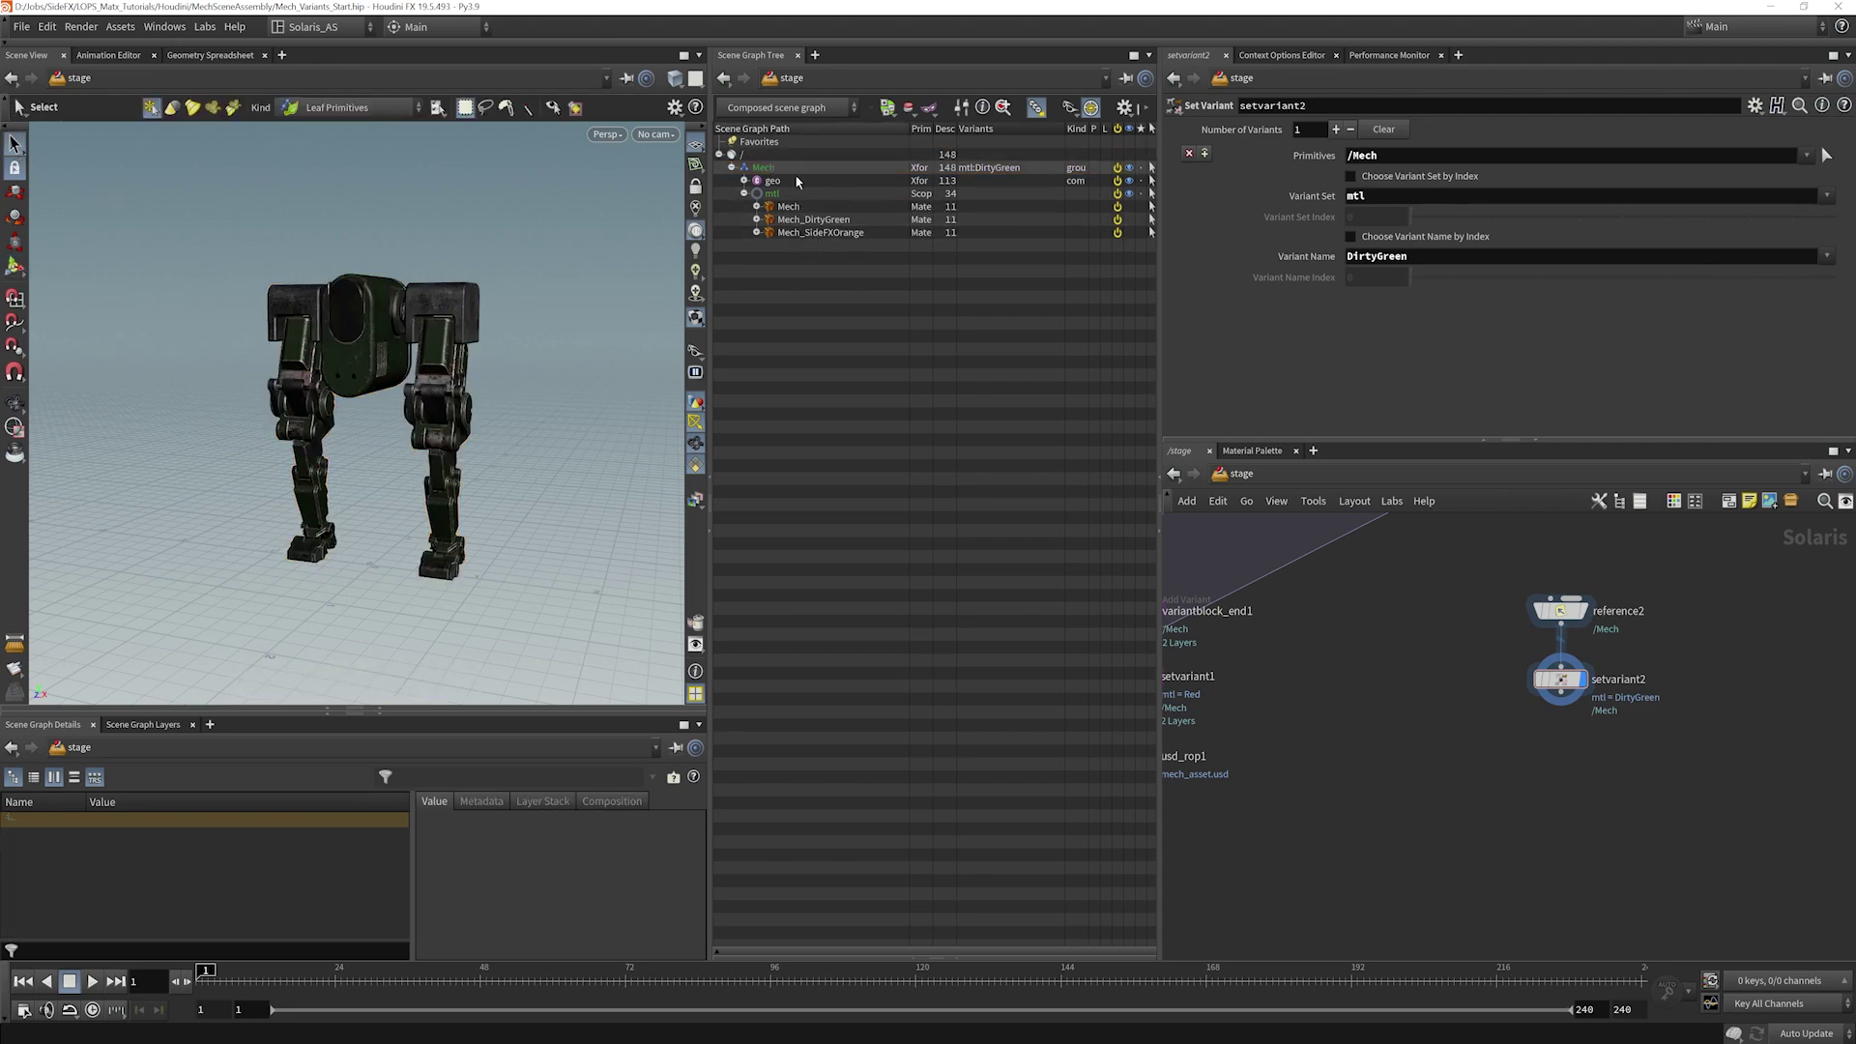
Step: Add a separate Reference node in the empty network area beside reference2
middle_click_drag(1705, 603, 1607, 686)
scroll(1722, 676, "down", 5)
key("h")
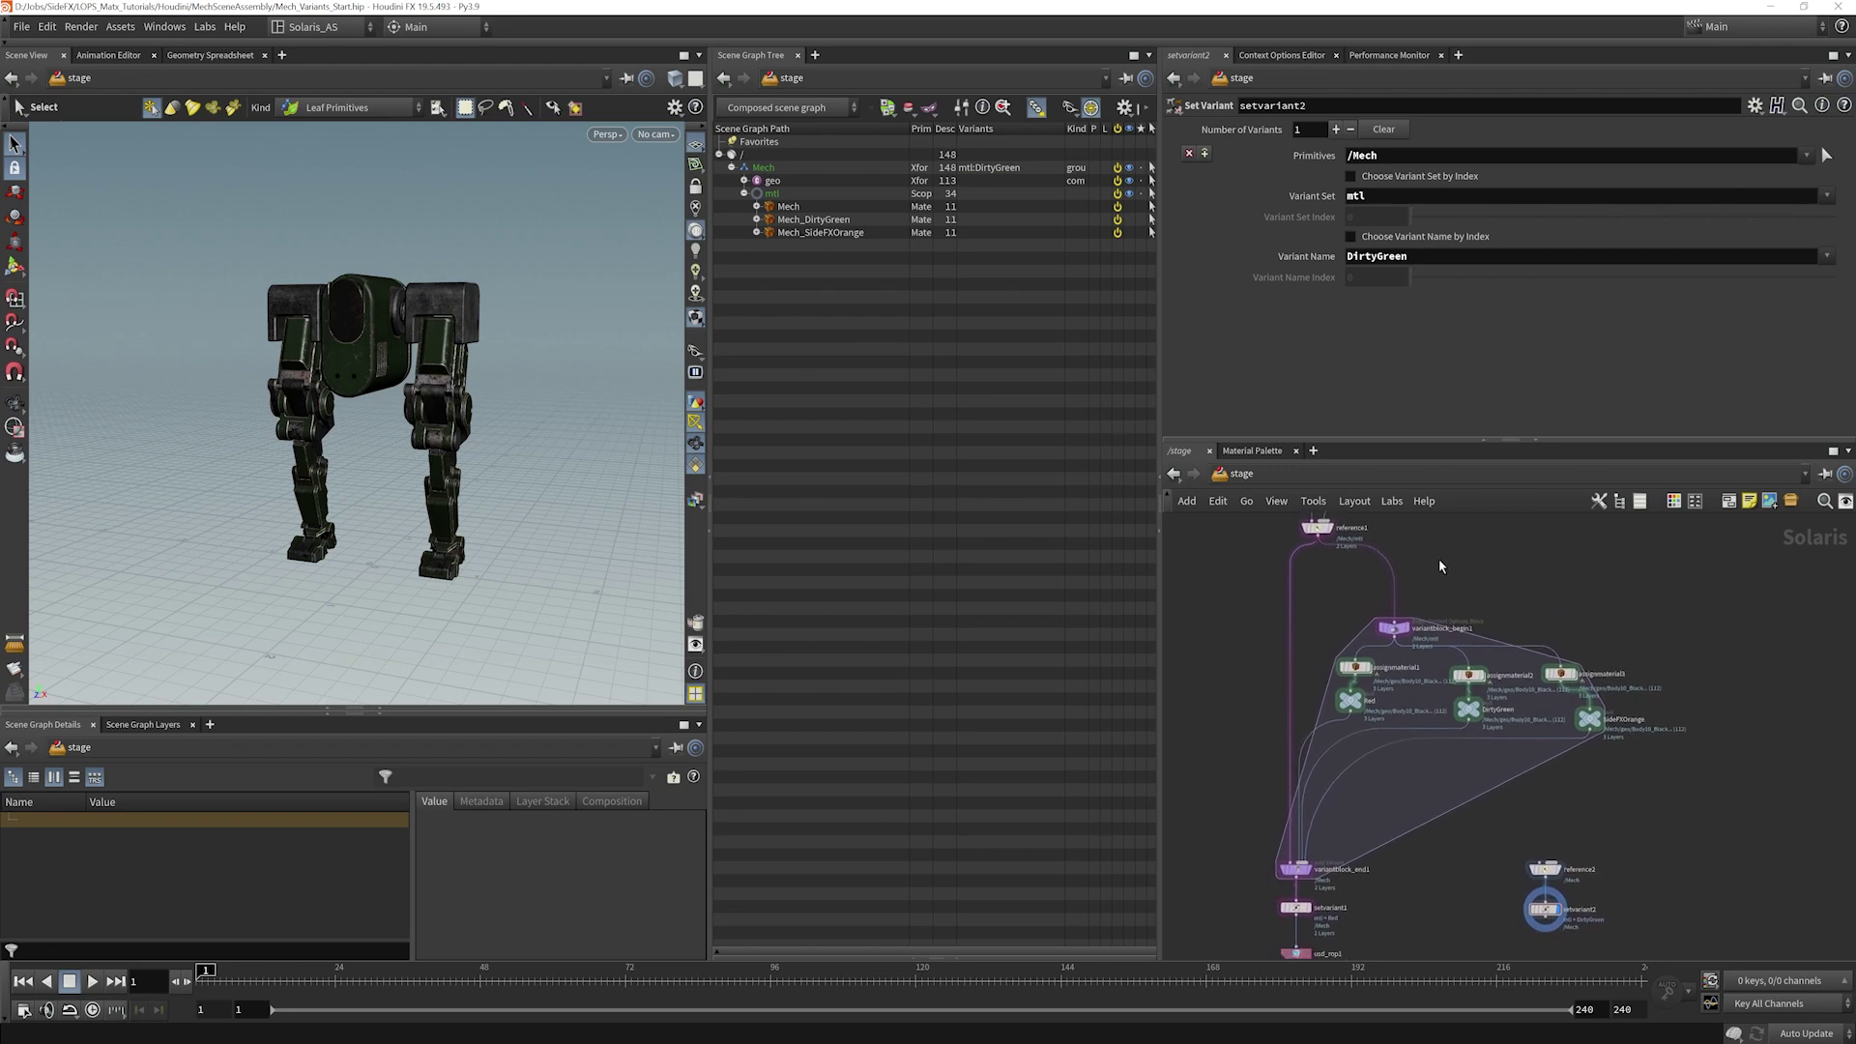
middle_click_drag(1552, 693, 1607, 566)
key("f")
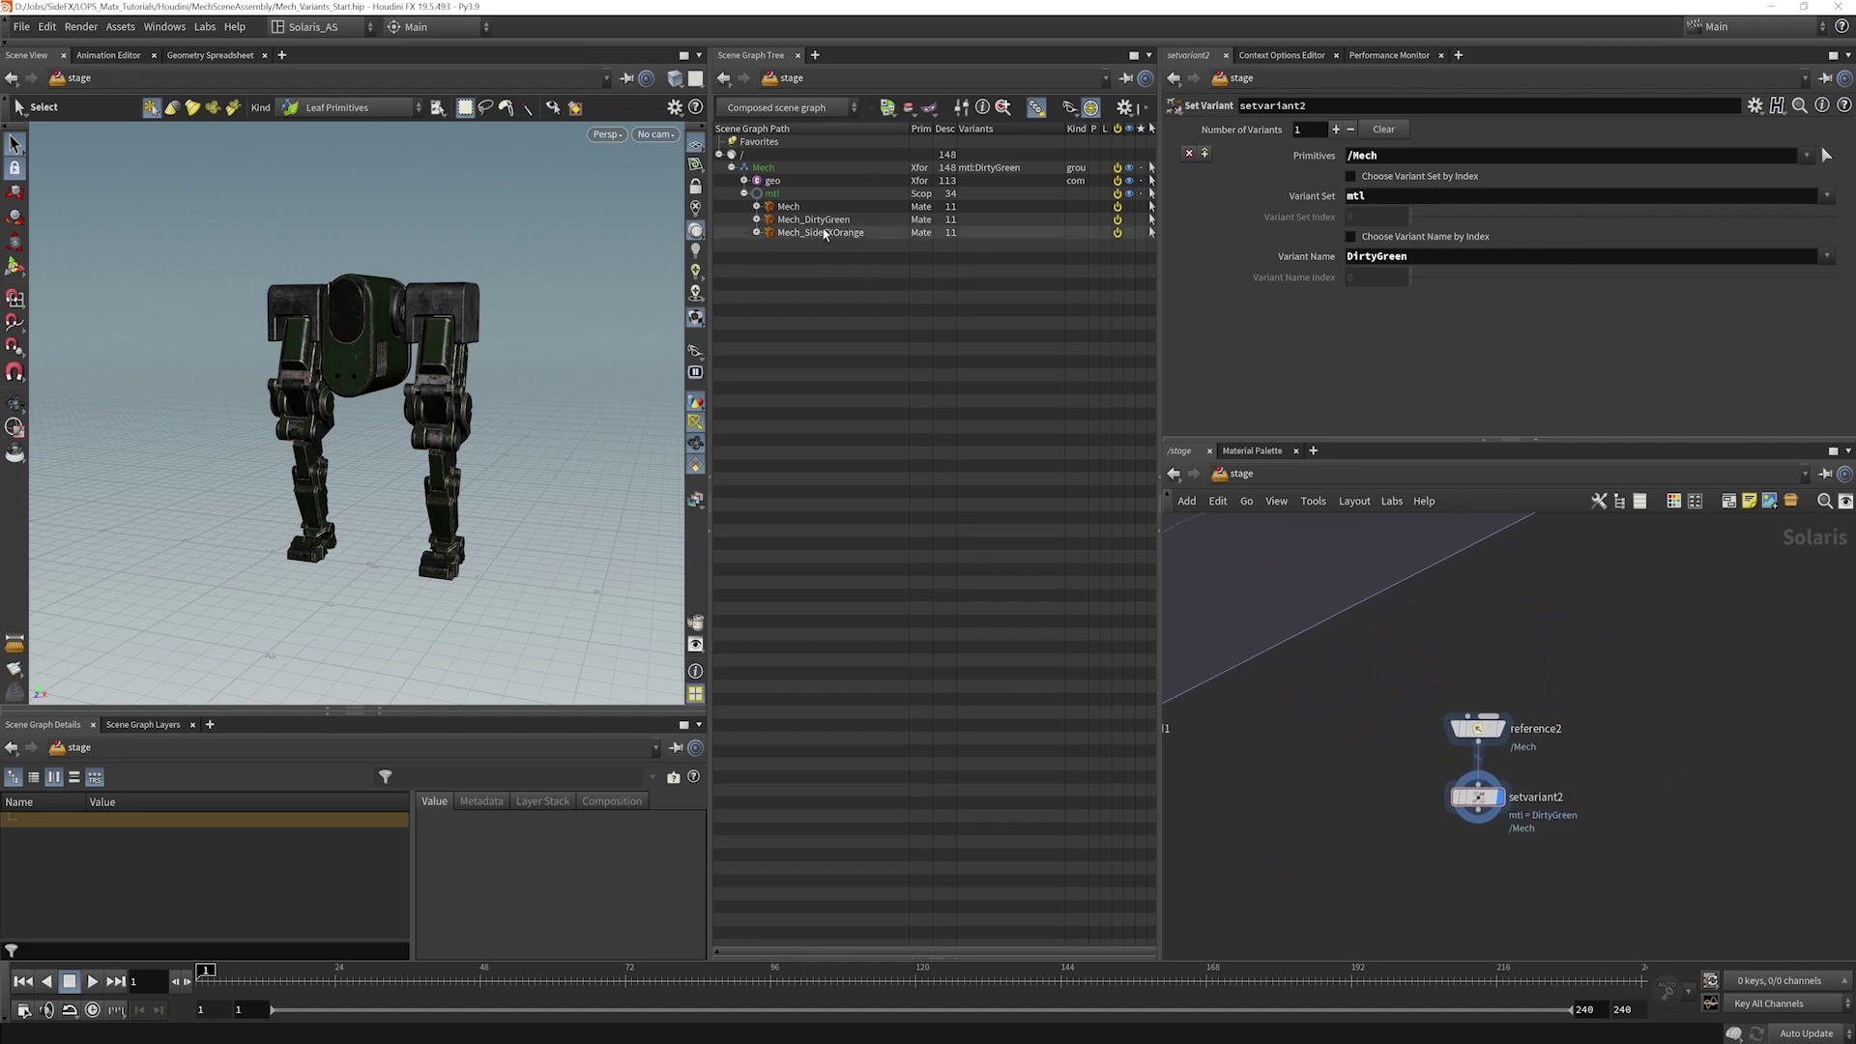
middle_click_drag(1701, 758, 1539, 732)
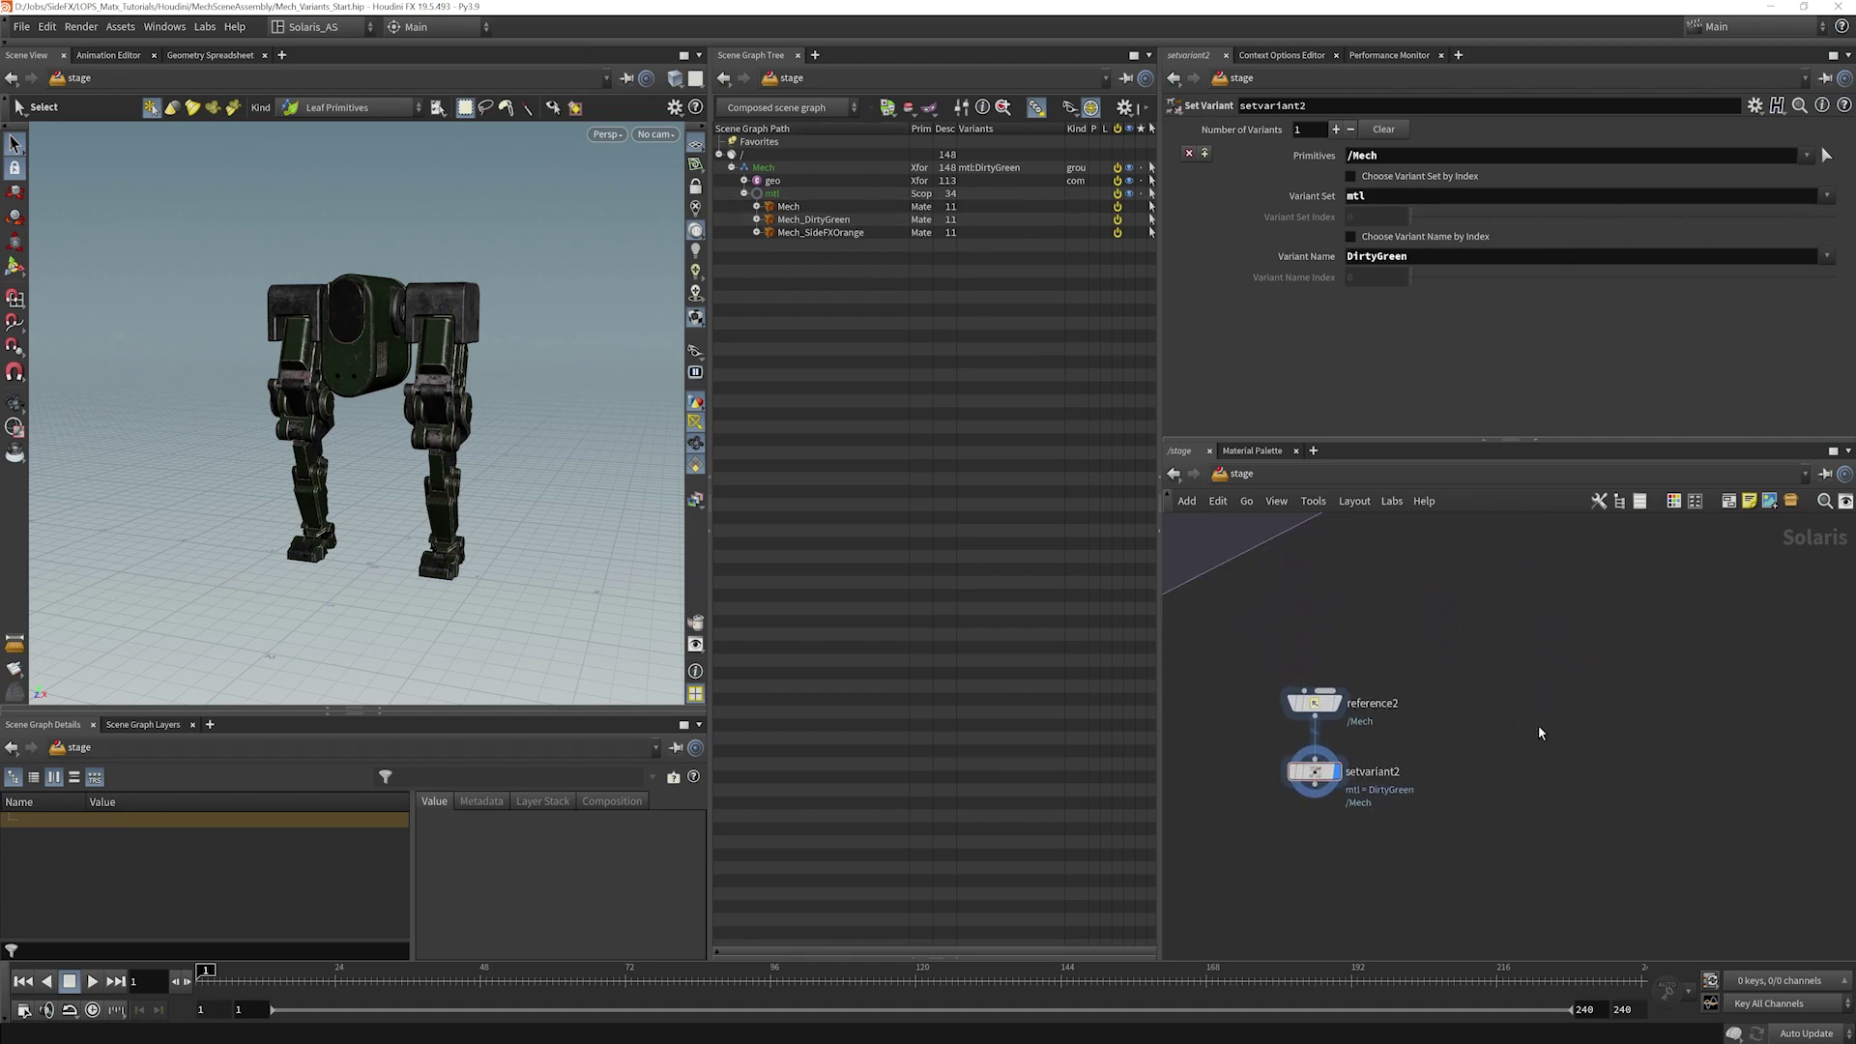
key("Tab")
type("refer")
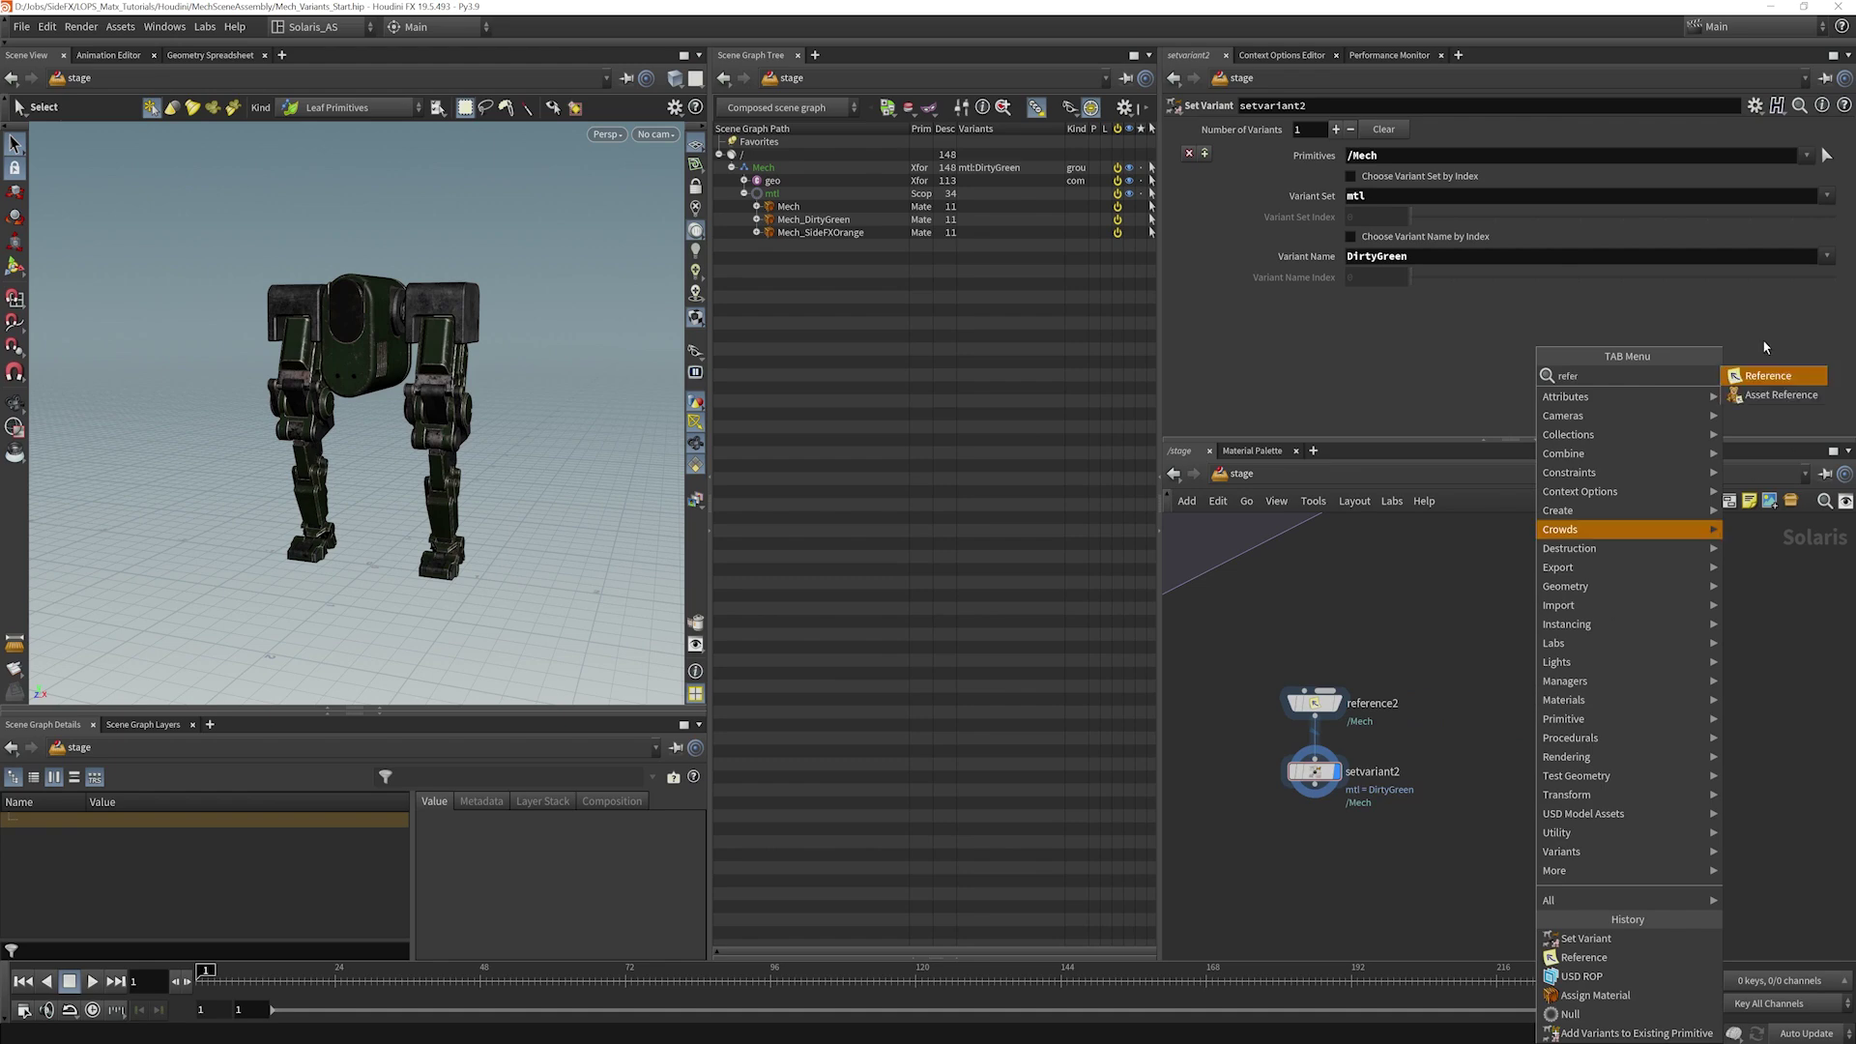
left_click(1764, 376)
left_click(1526, 712)
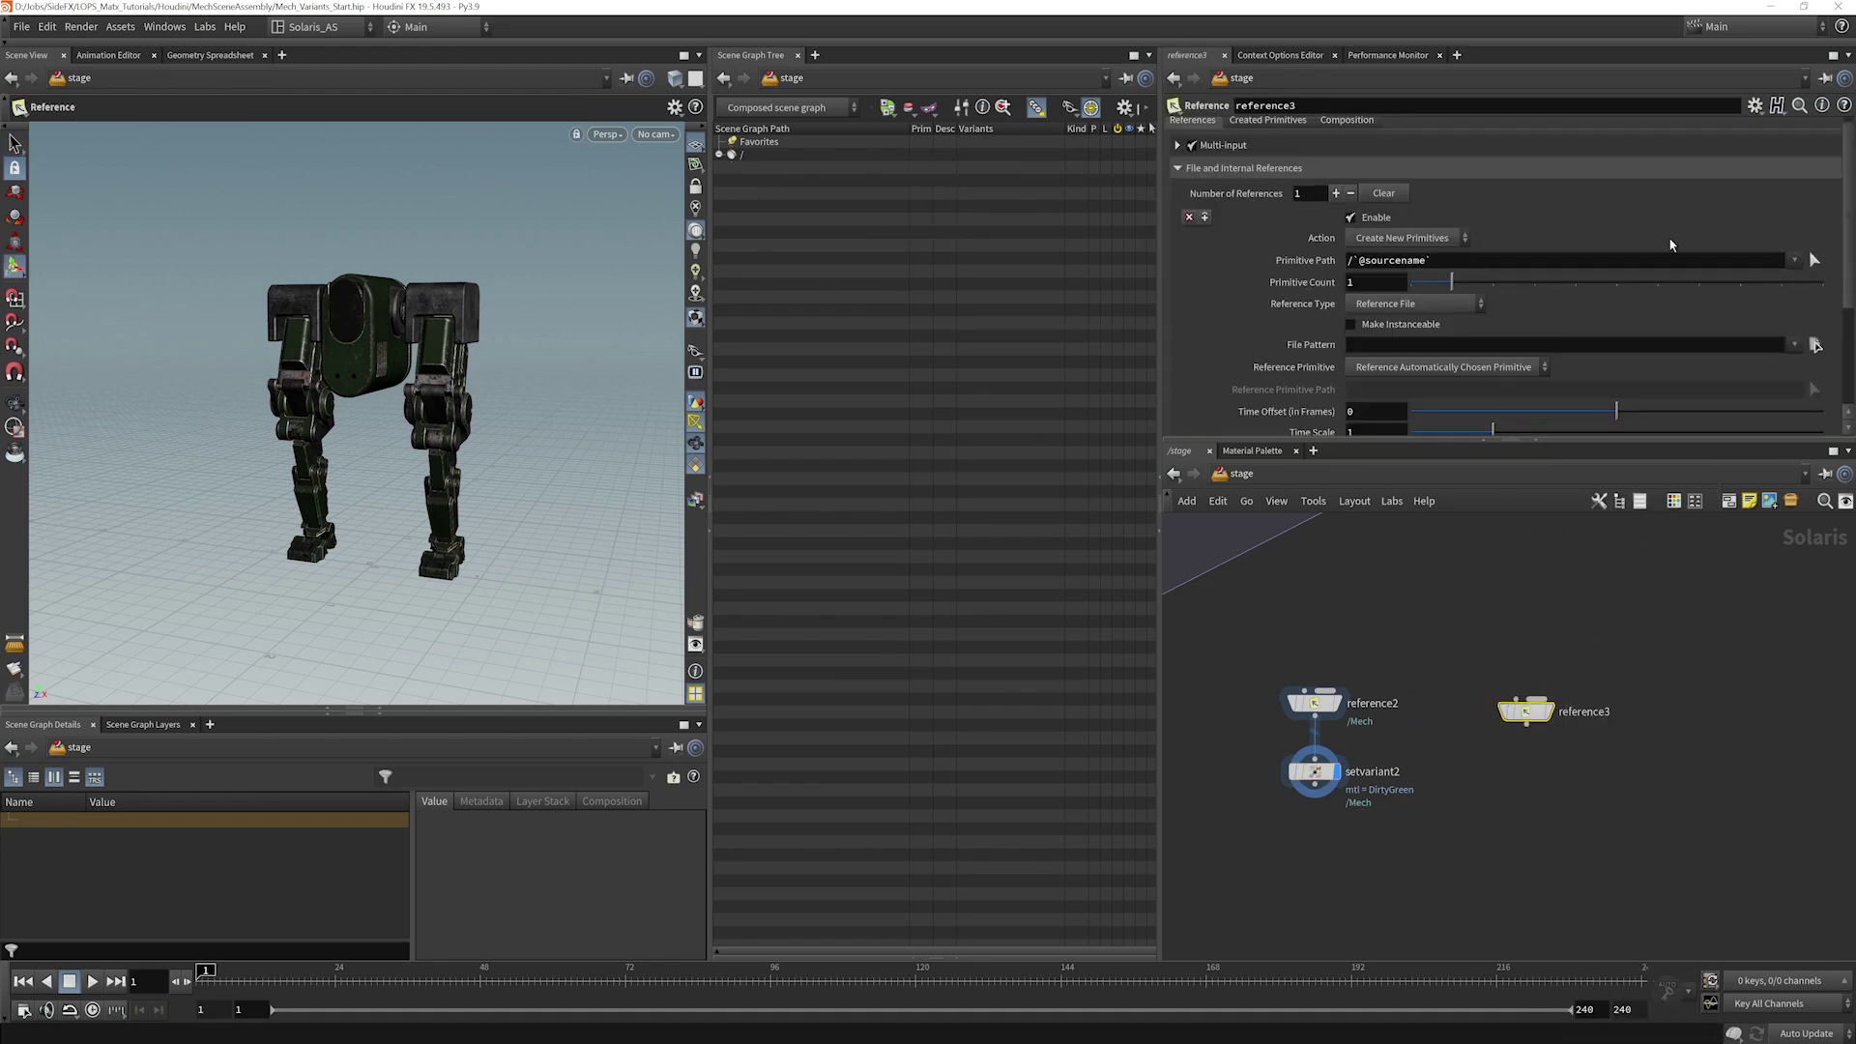
Step: Reference the file mech_geo.usdc in reference3, display that node and expand mech_geo in the scene graph
scroll(1841, 266, "down", 2)
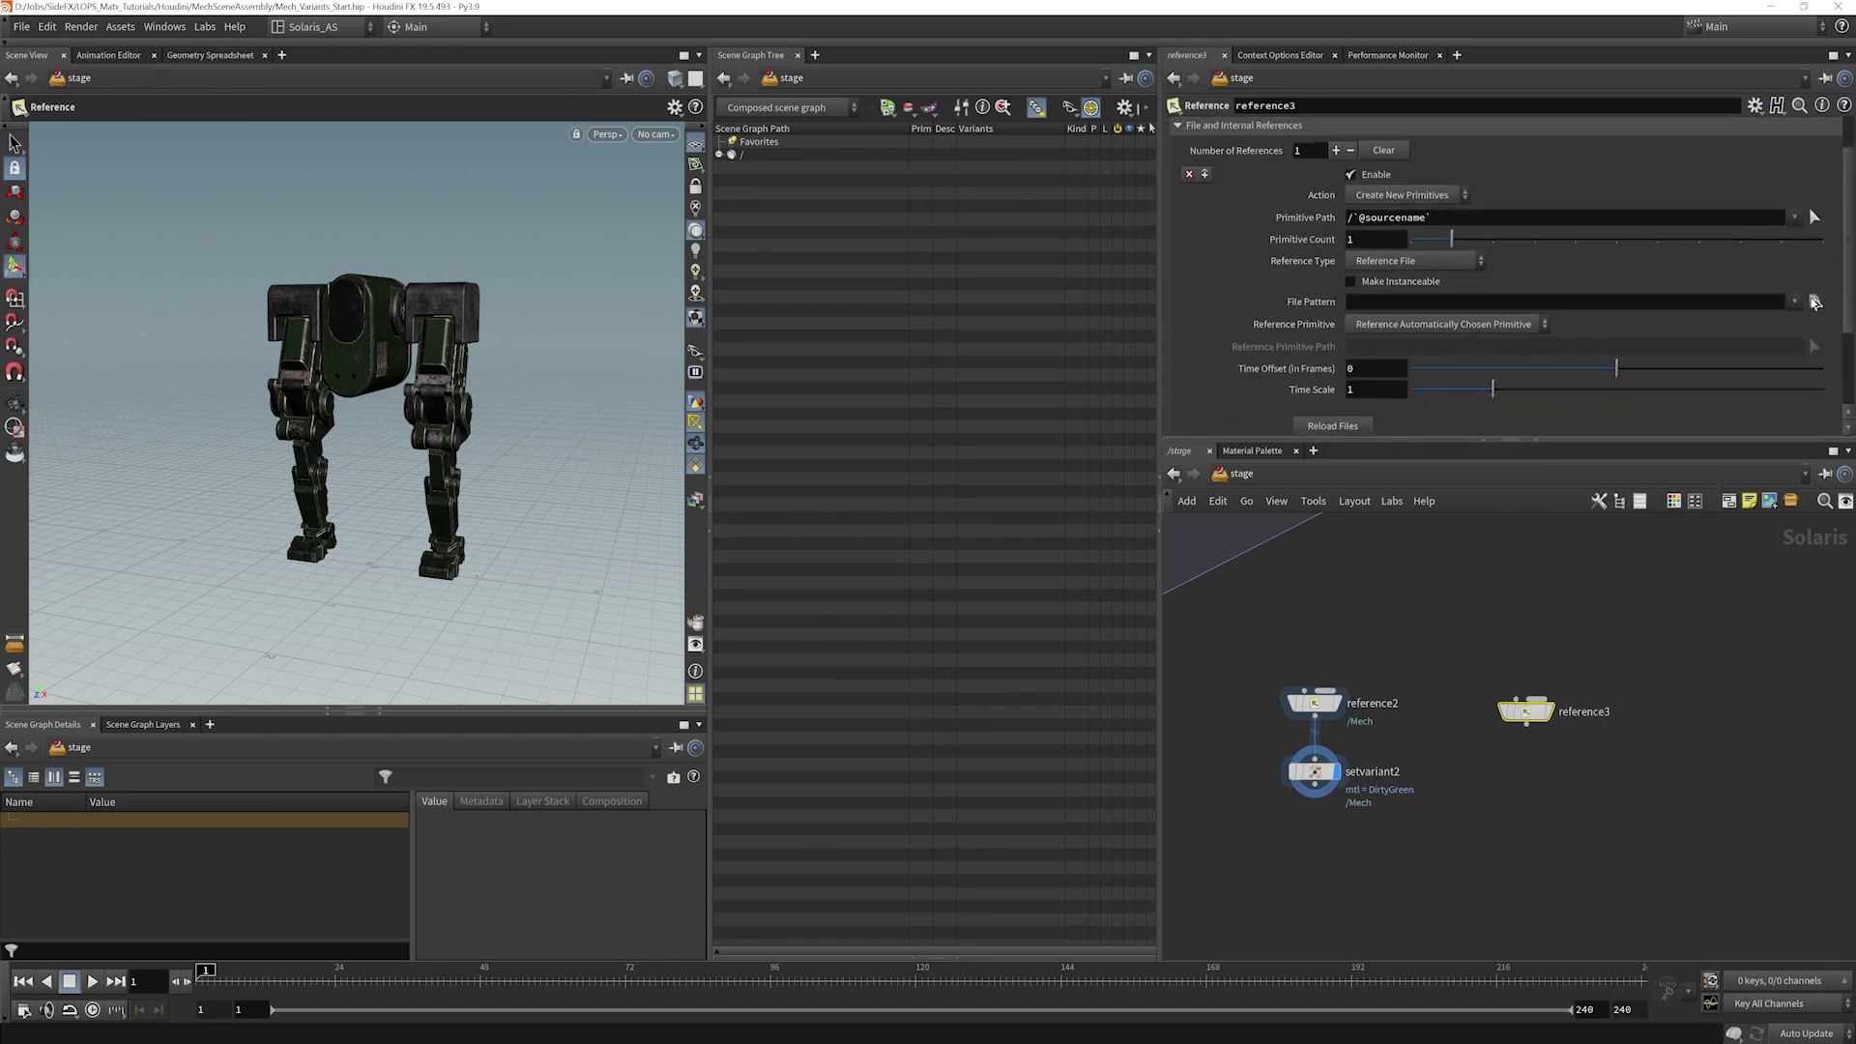
left_click(1816, 299)
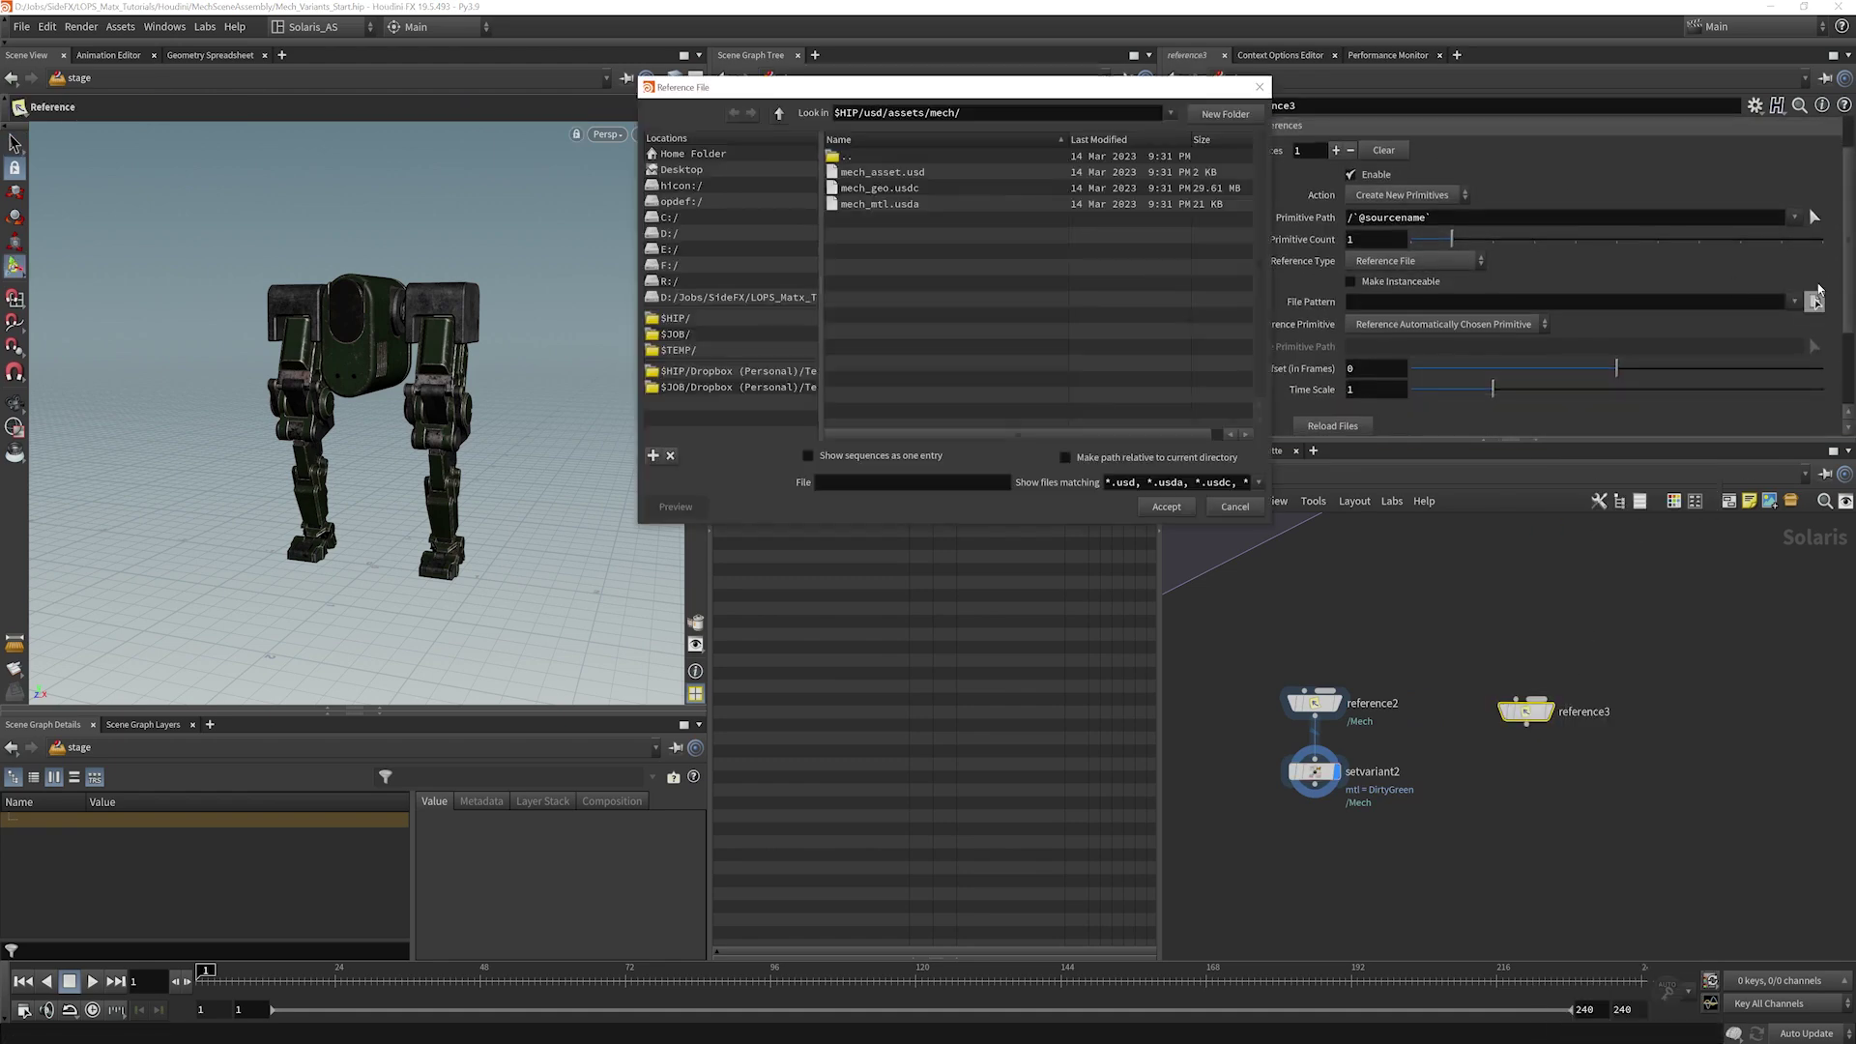
left_click(879, 188)
double_click(875, 190)
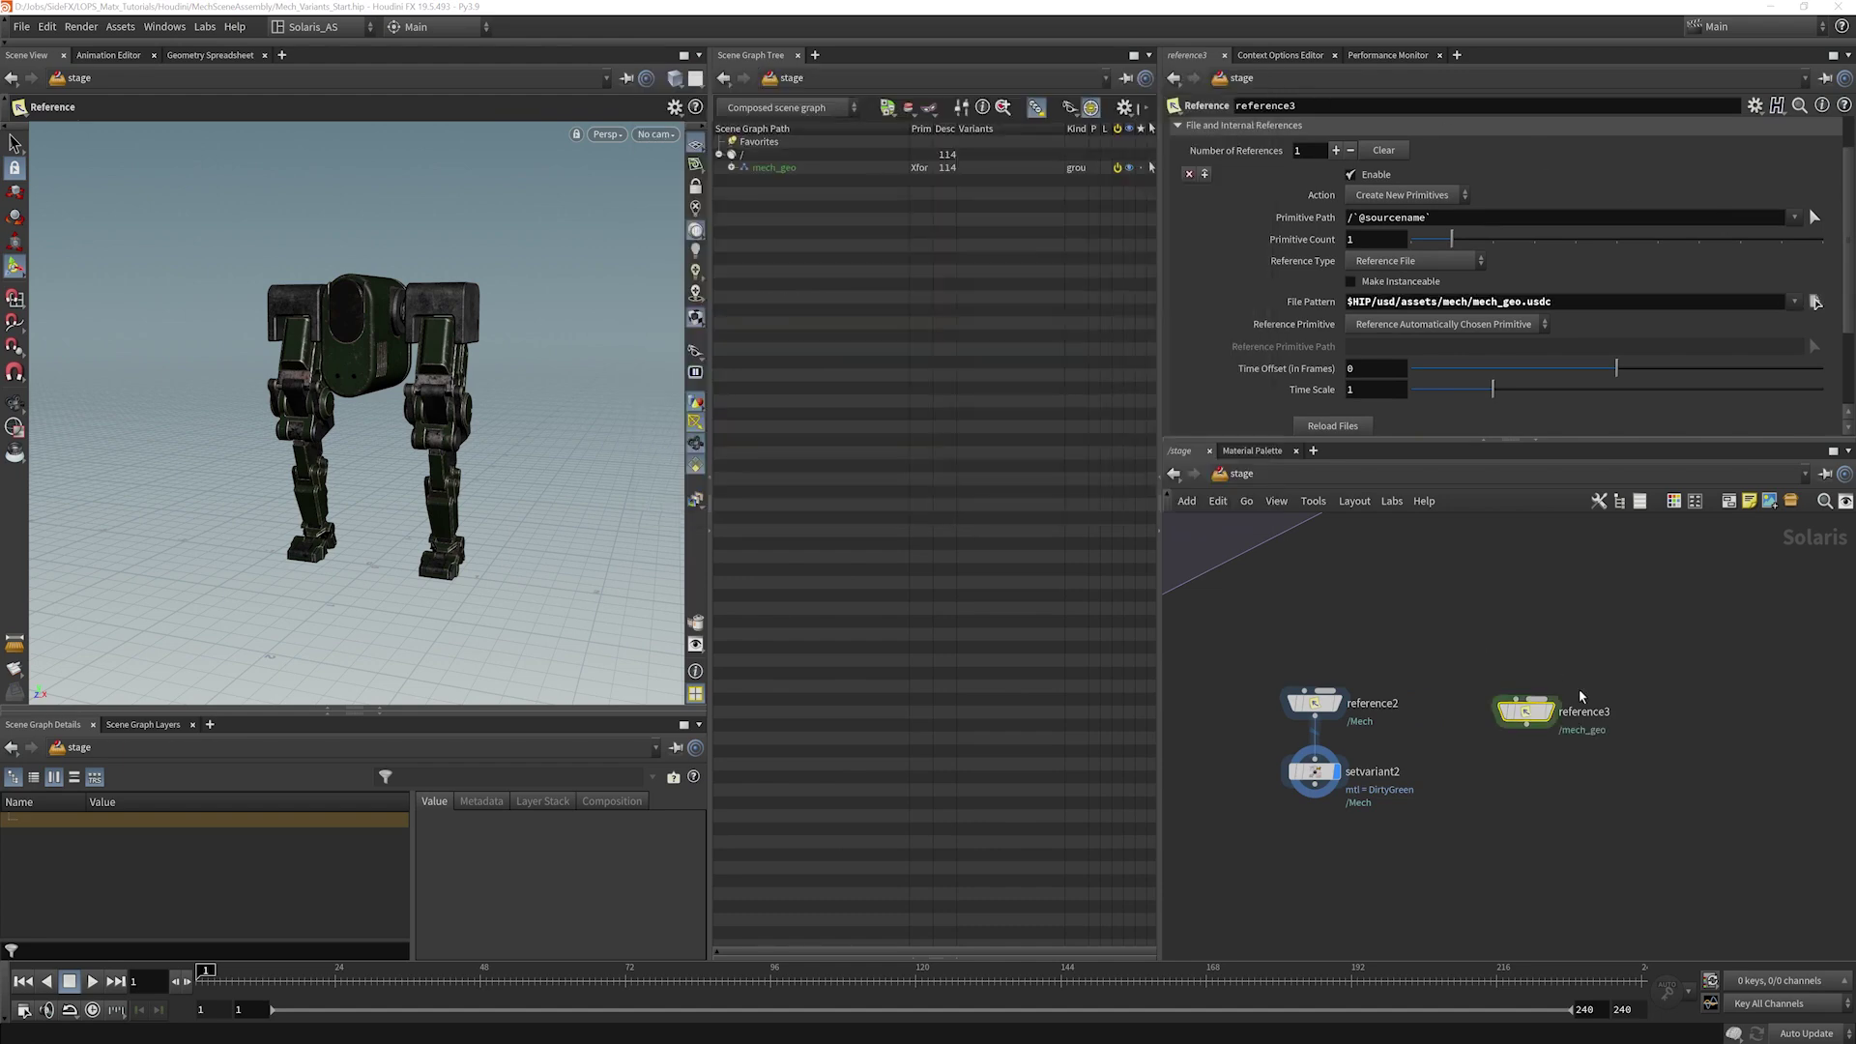
left_click(1551, 713)
left_click_drag(1535, 715, 1552, 689)
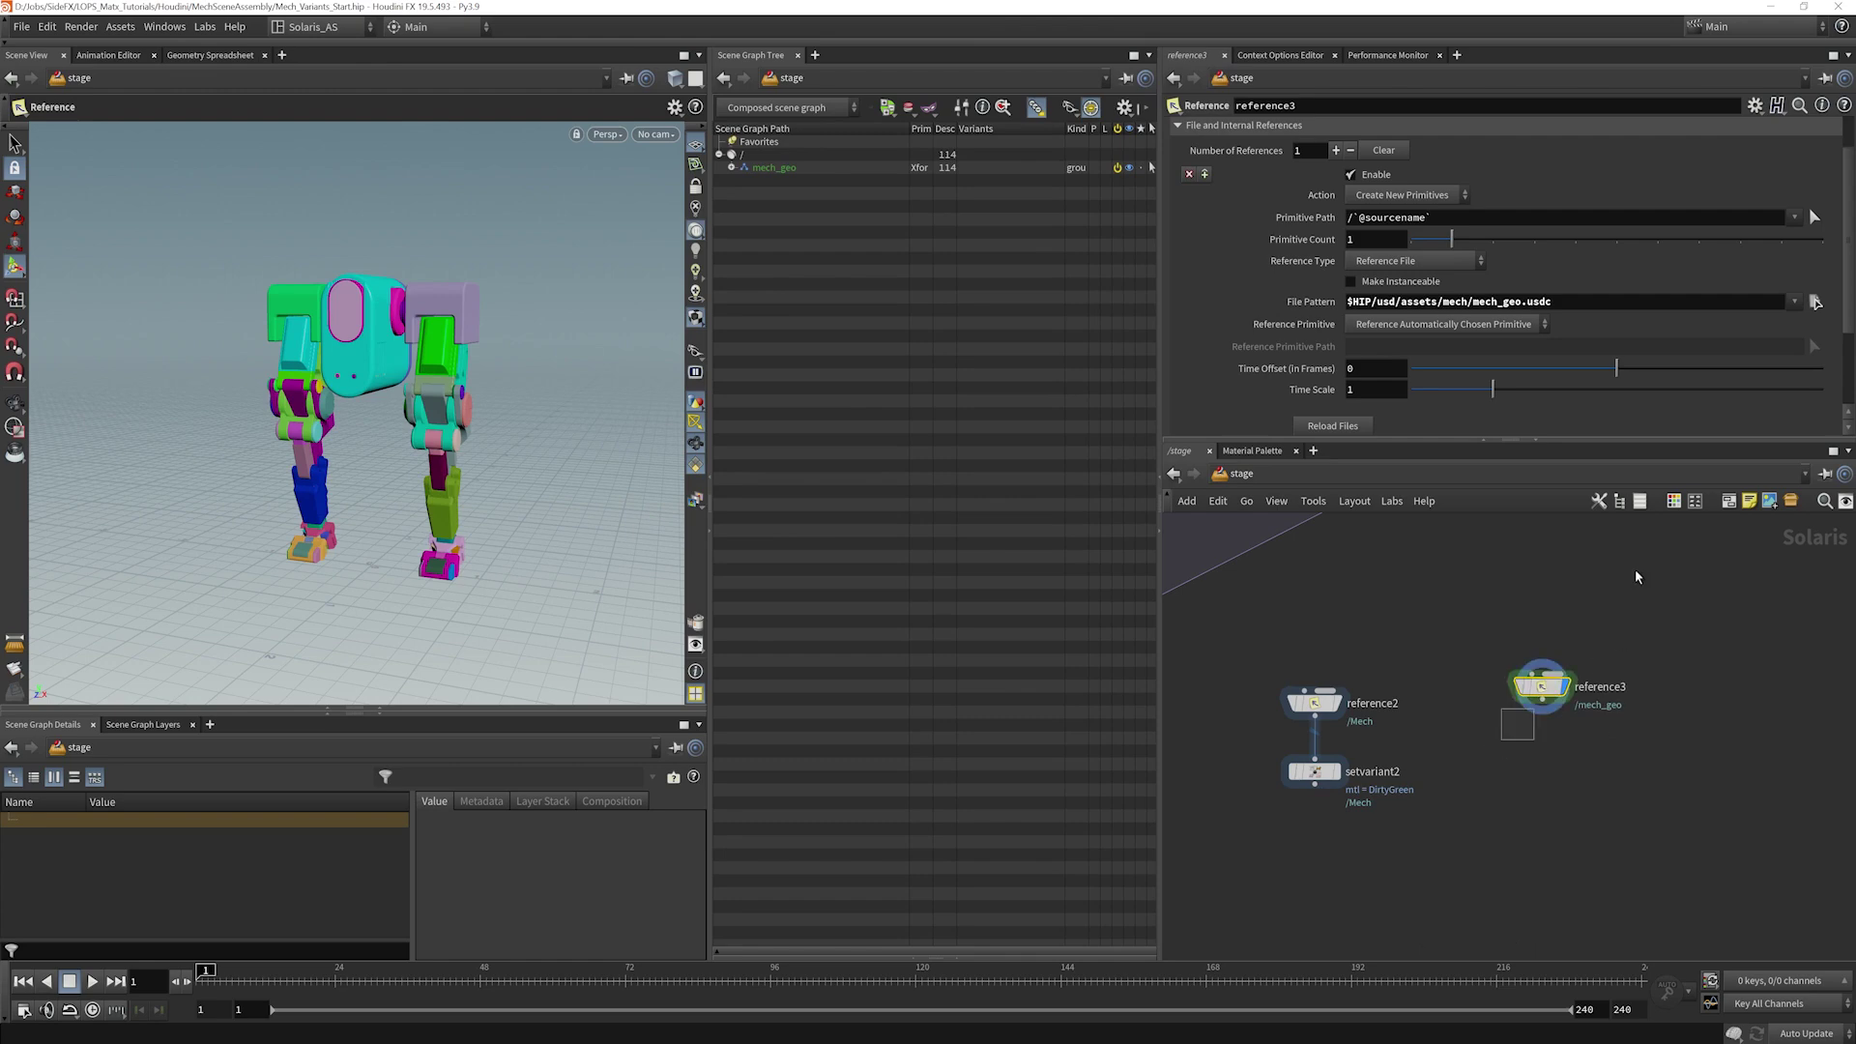
left_click(732, 167)
left_click(744, 181)
left_click(743, 182)
Step: Examine the asset-building network from the SOP import and material library through the variant block to usd_rop1
middle_click_drag(1350, 563, 1613, 789)
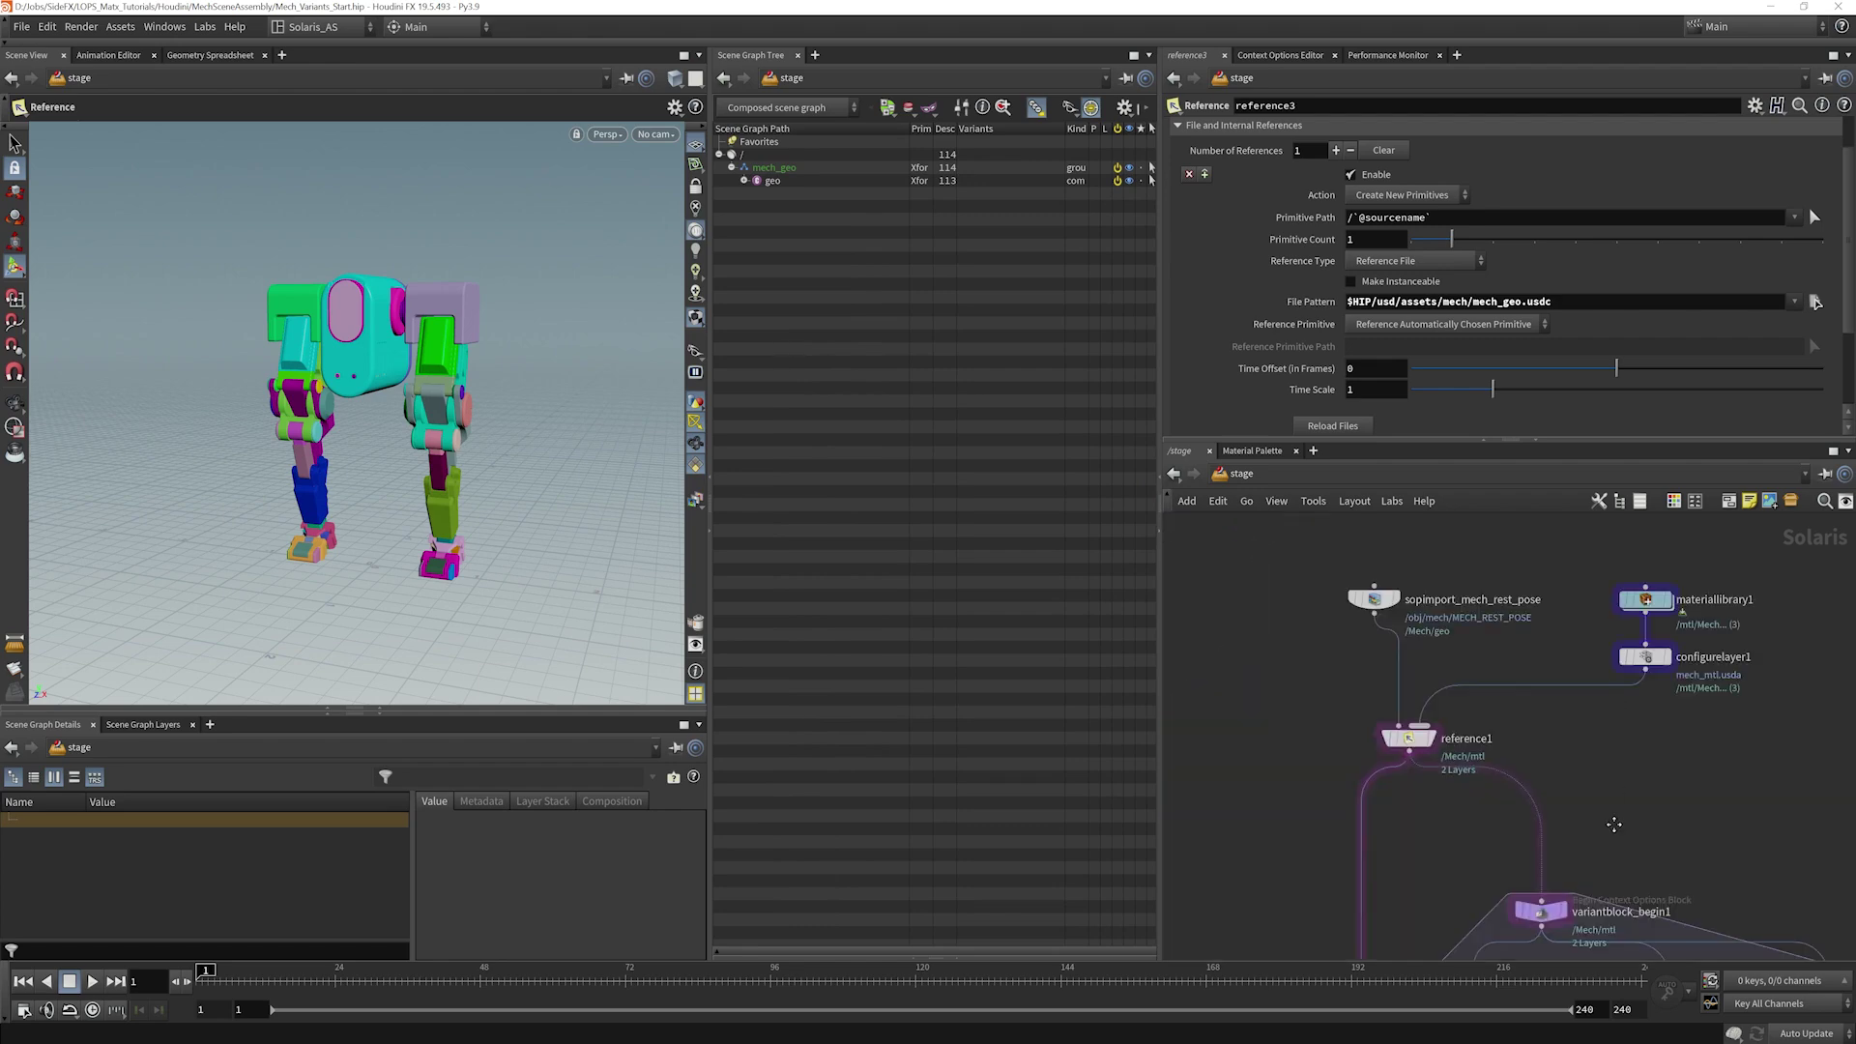
middle_click_drag(1342, 713, 1326, 770)
middle_click_drag(1300, 947, 1325, 824)
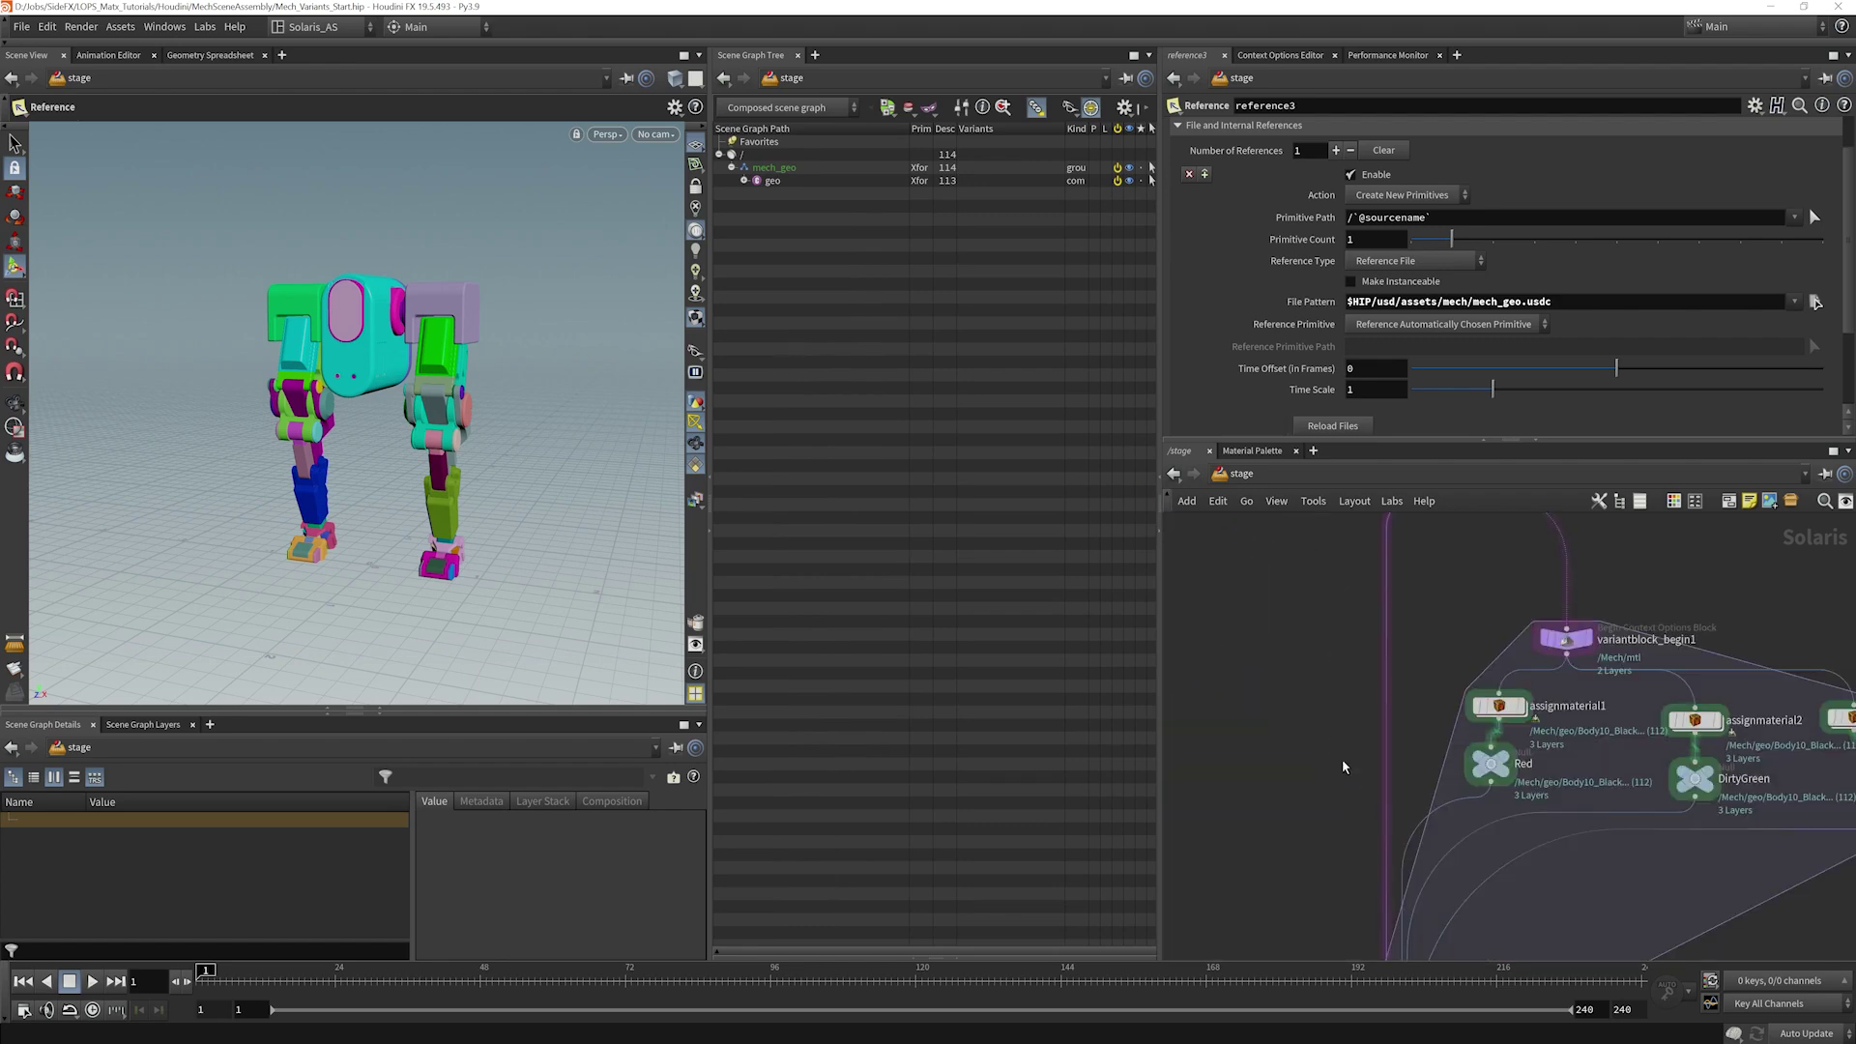
middle_click_drag(1285, 428, 1349, 769)
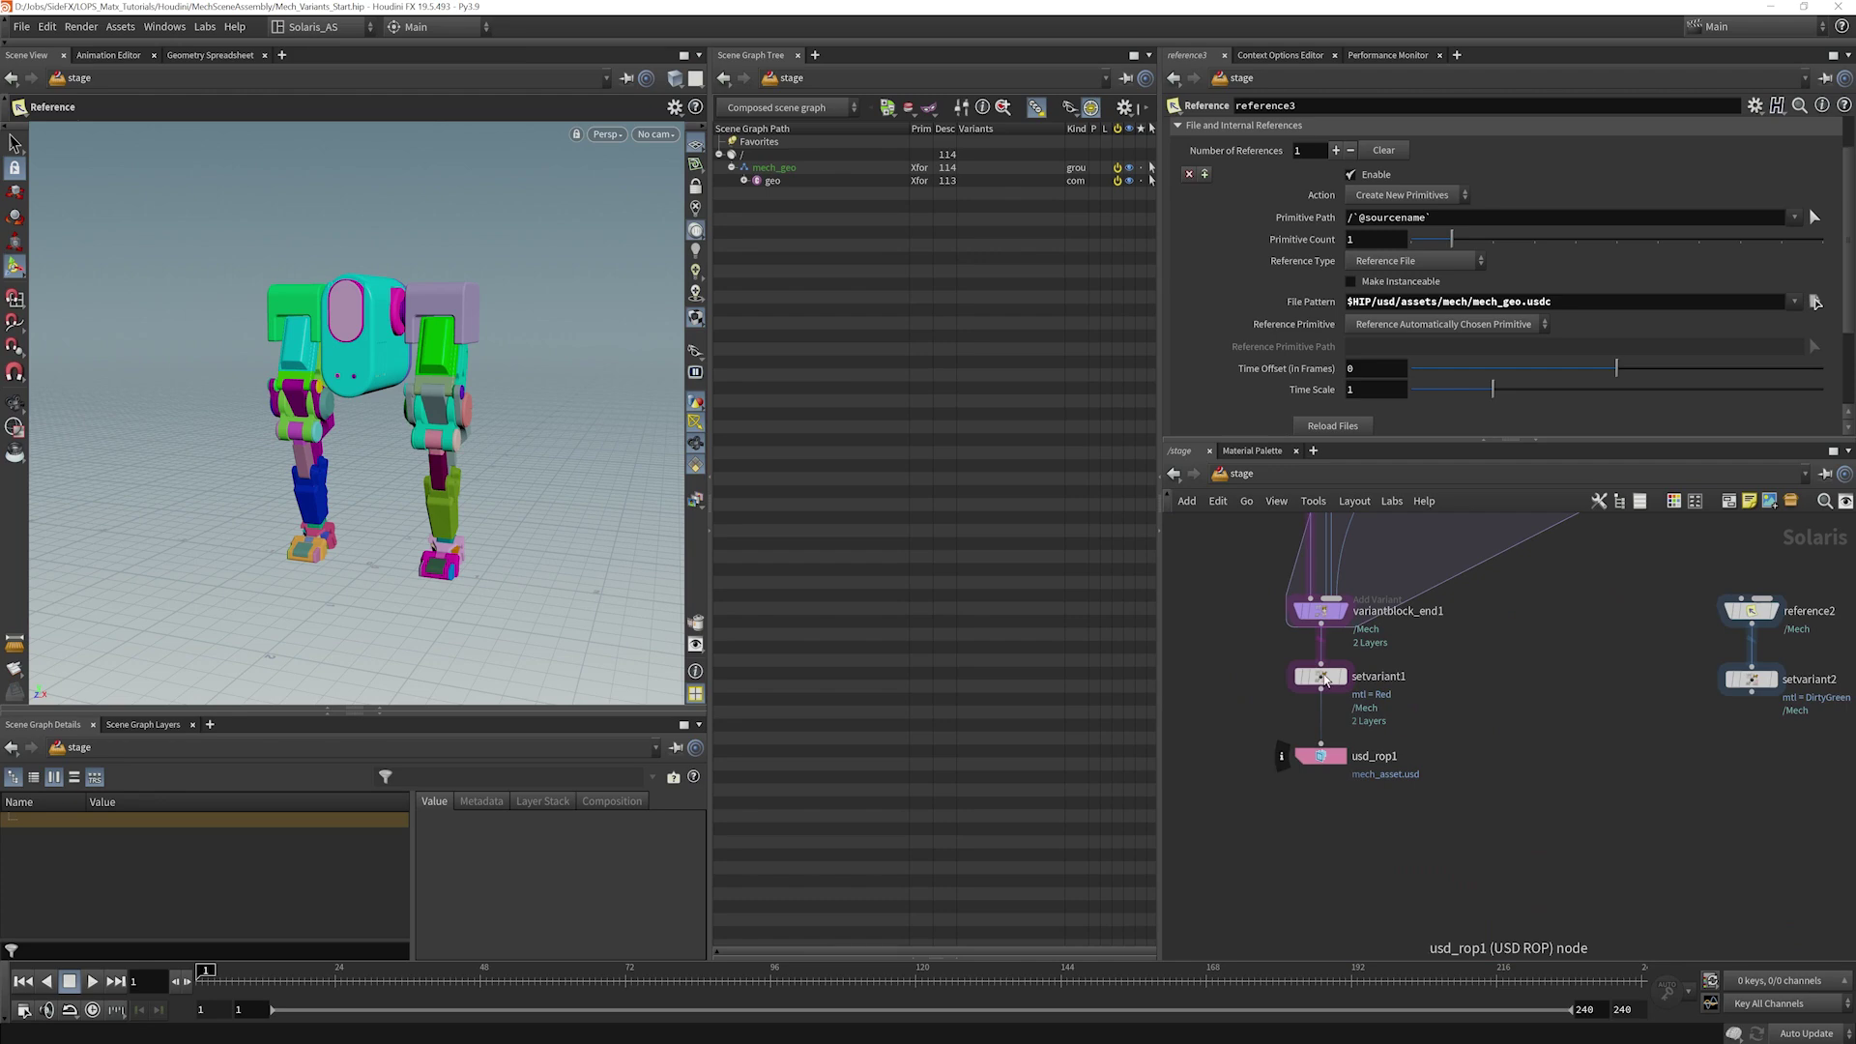
middle_click_drag(1326, 680, 1392, 1011)
middle_click_drag(1325, 721, 1277, 950)
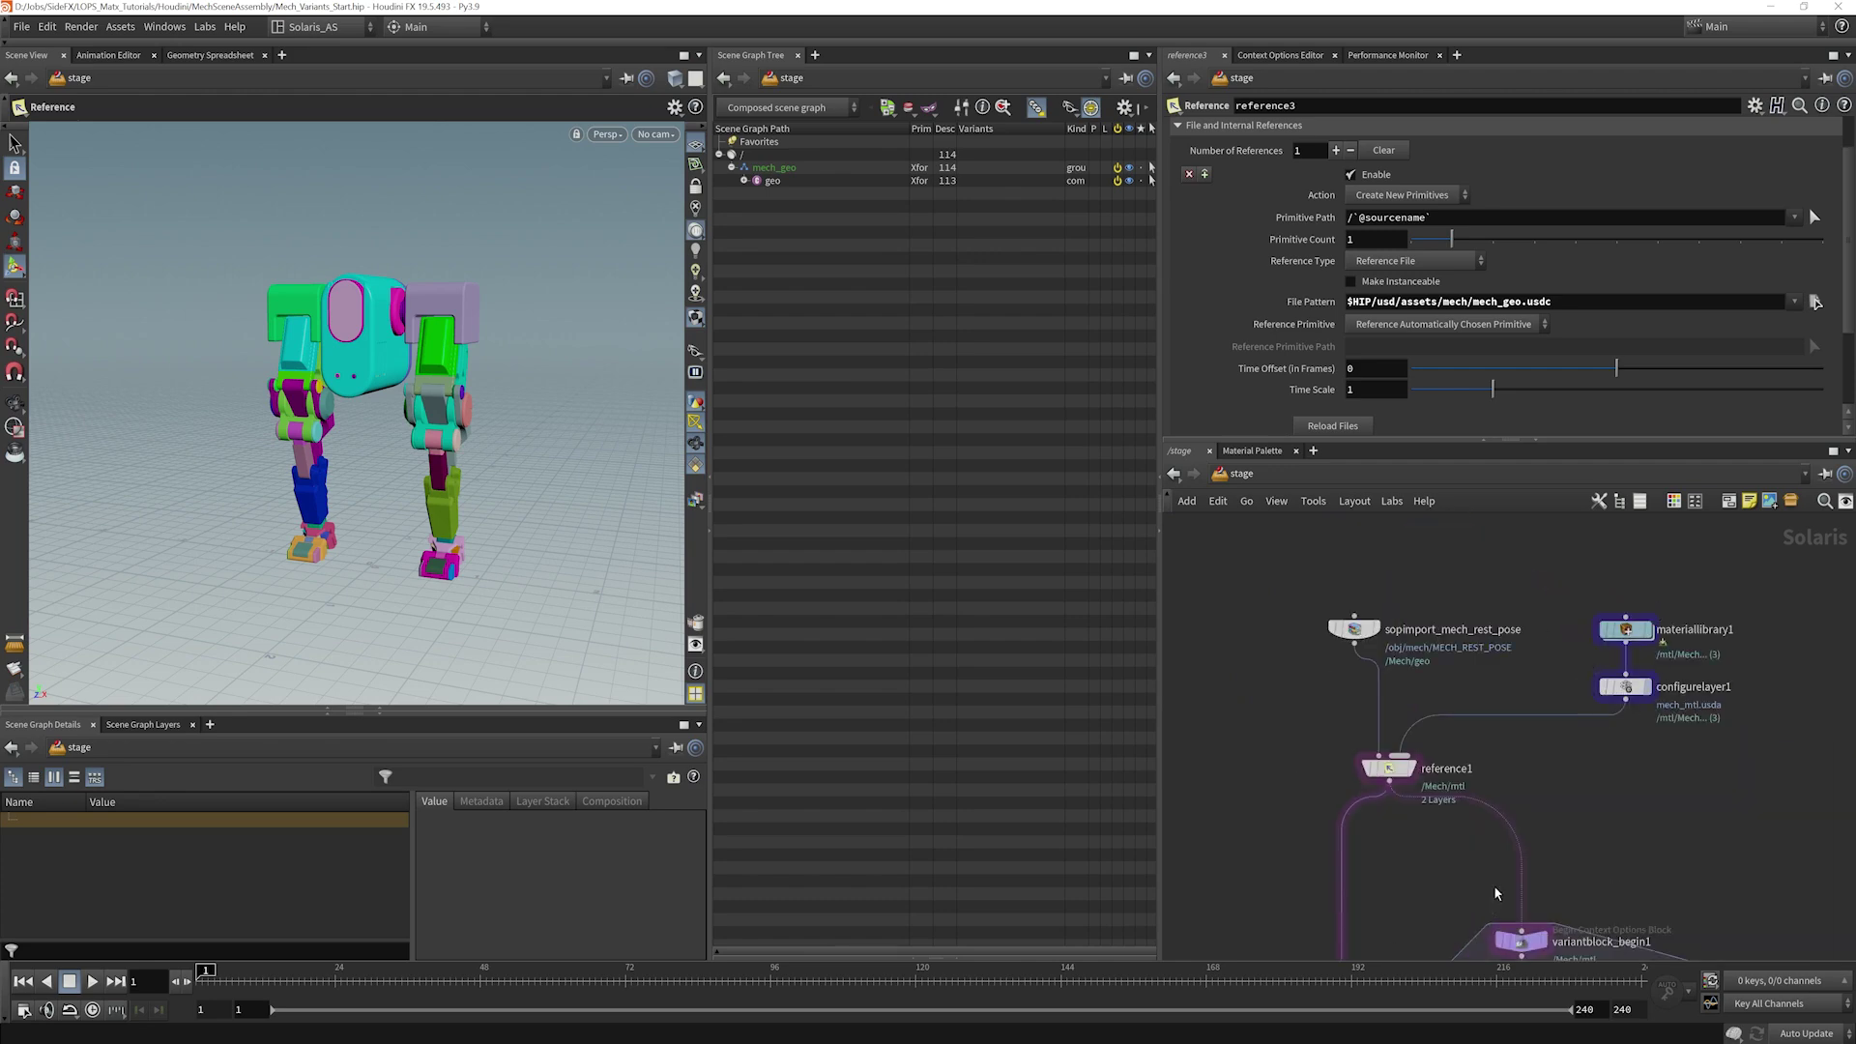
middle_click_drag(1570, 689, 1513, 651)
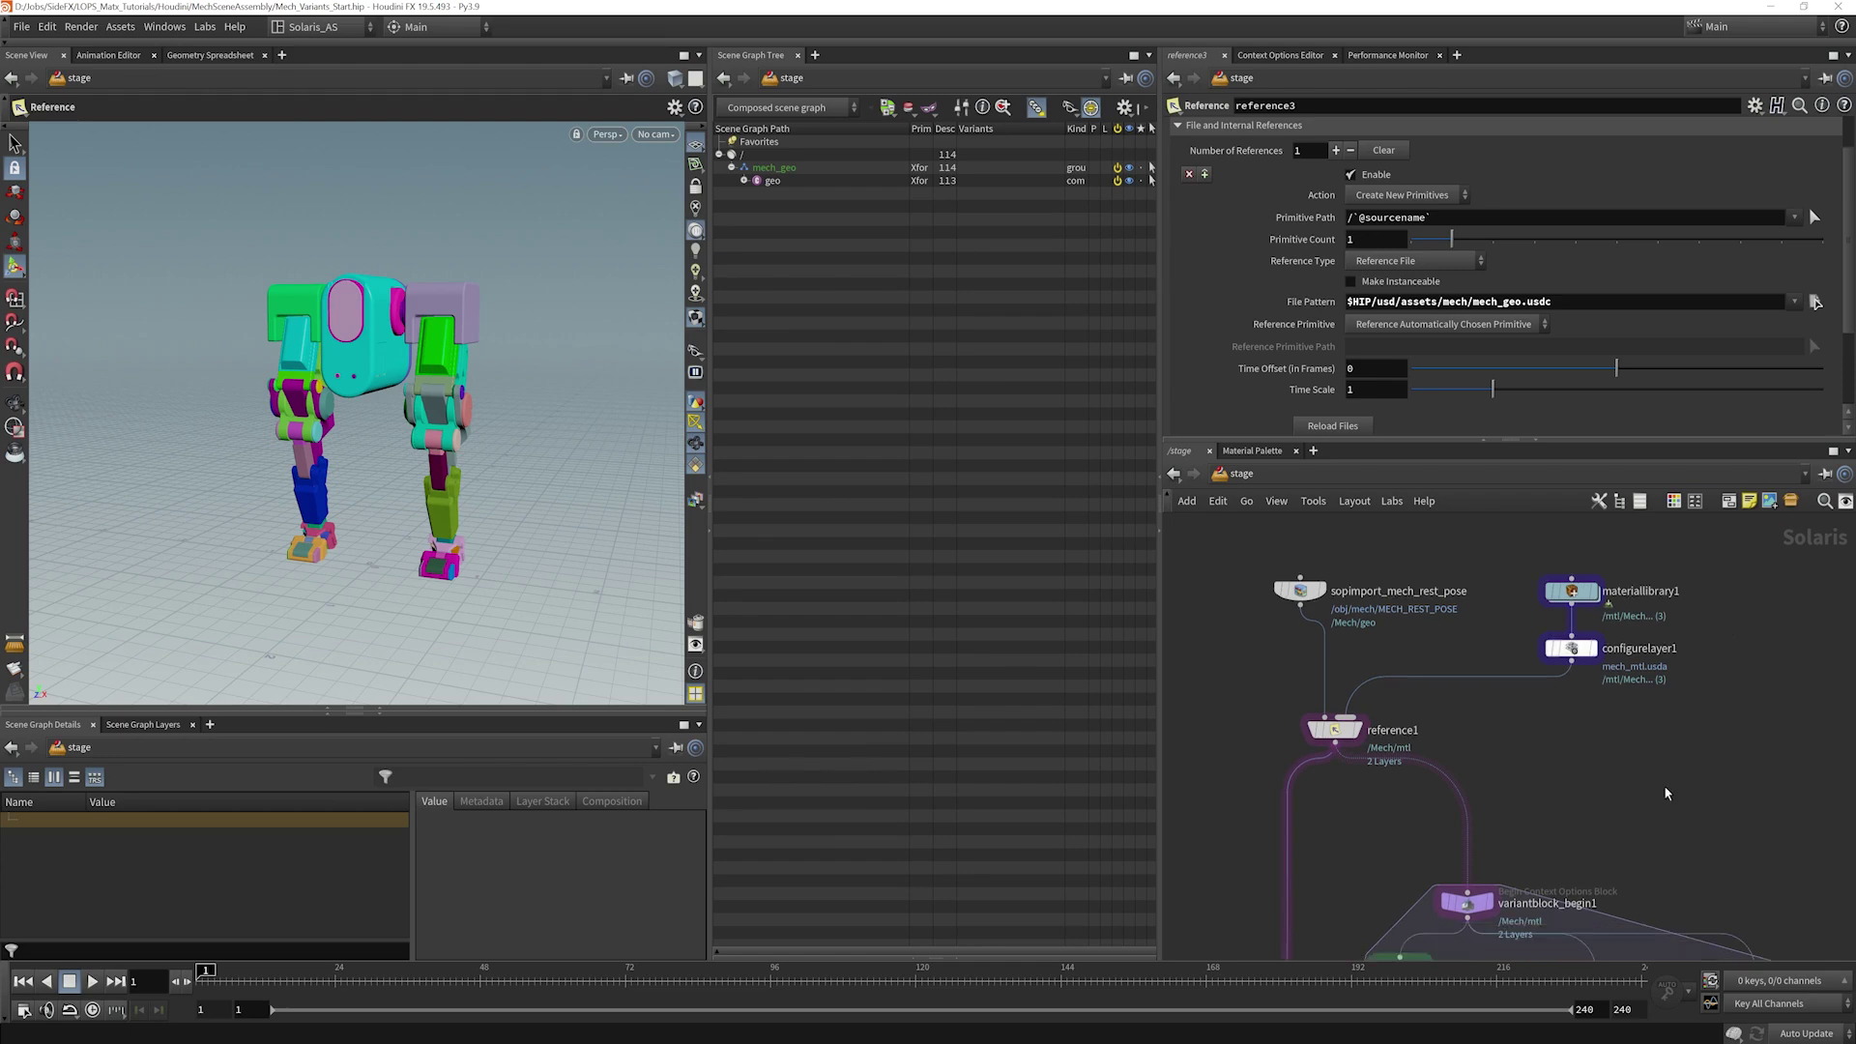
scroll(1624, 744, "down", 3)
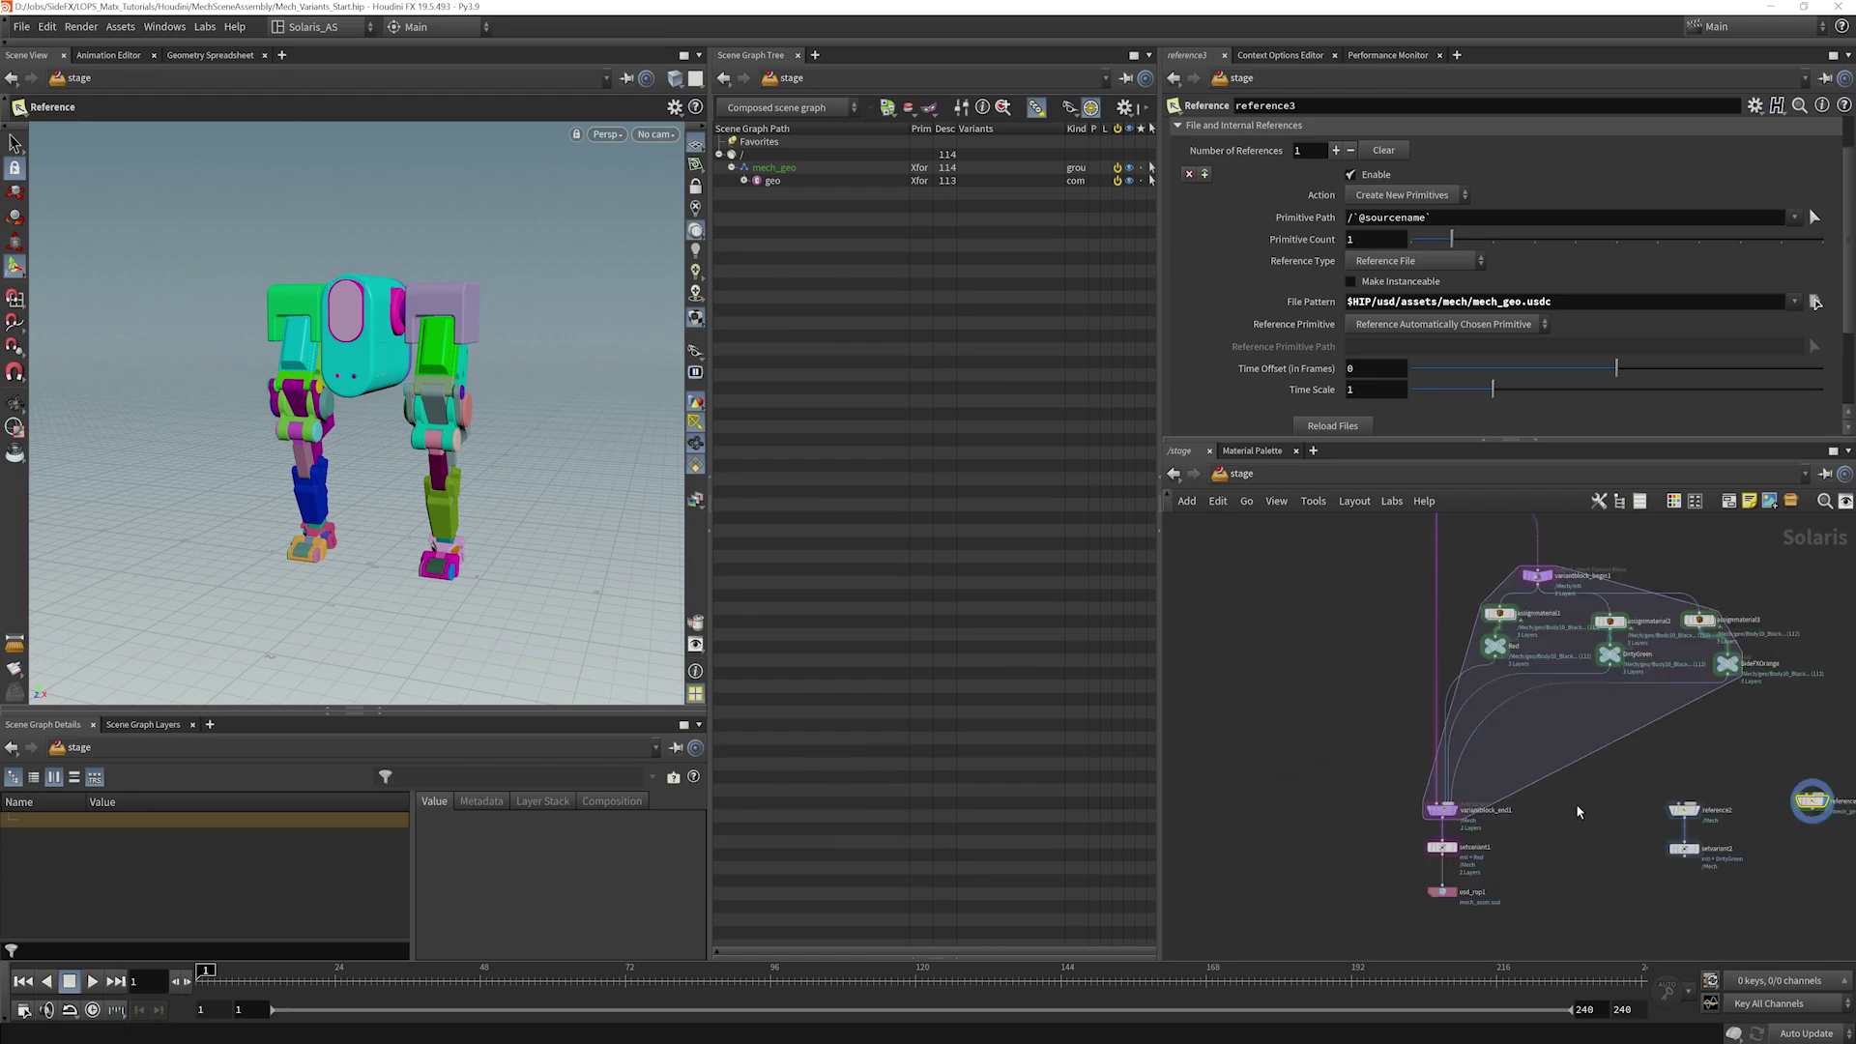
middle_click_drag(1577, 807, 1553, 742)
middle_click_drag(1343, 761, 1326, 1034)
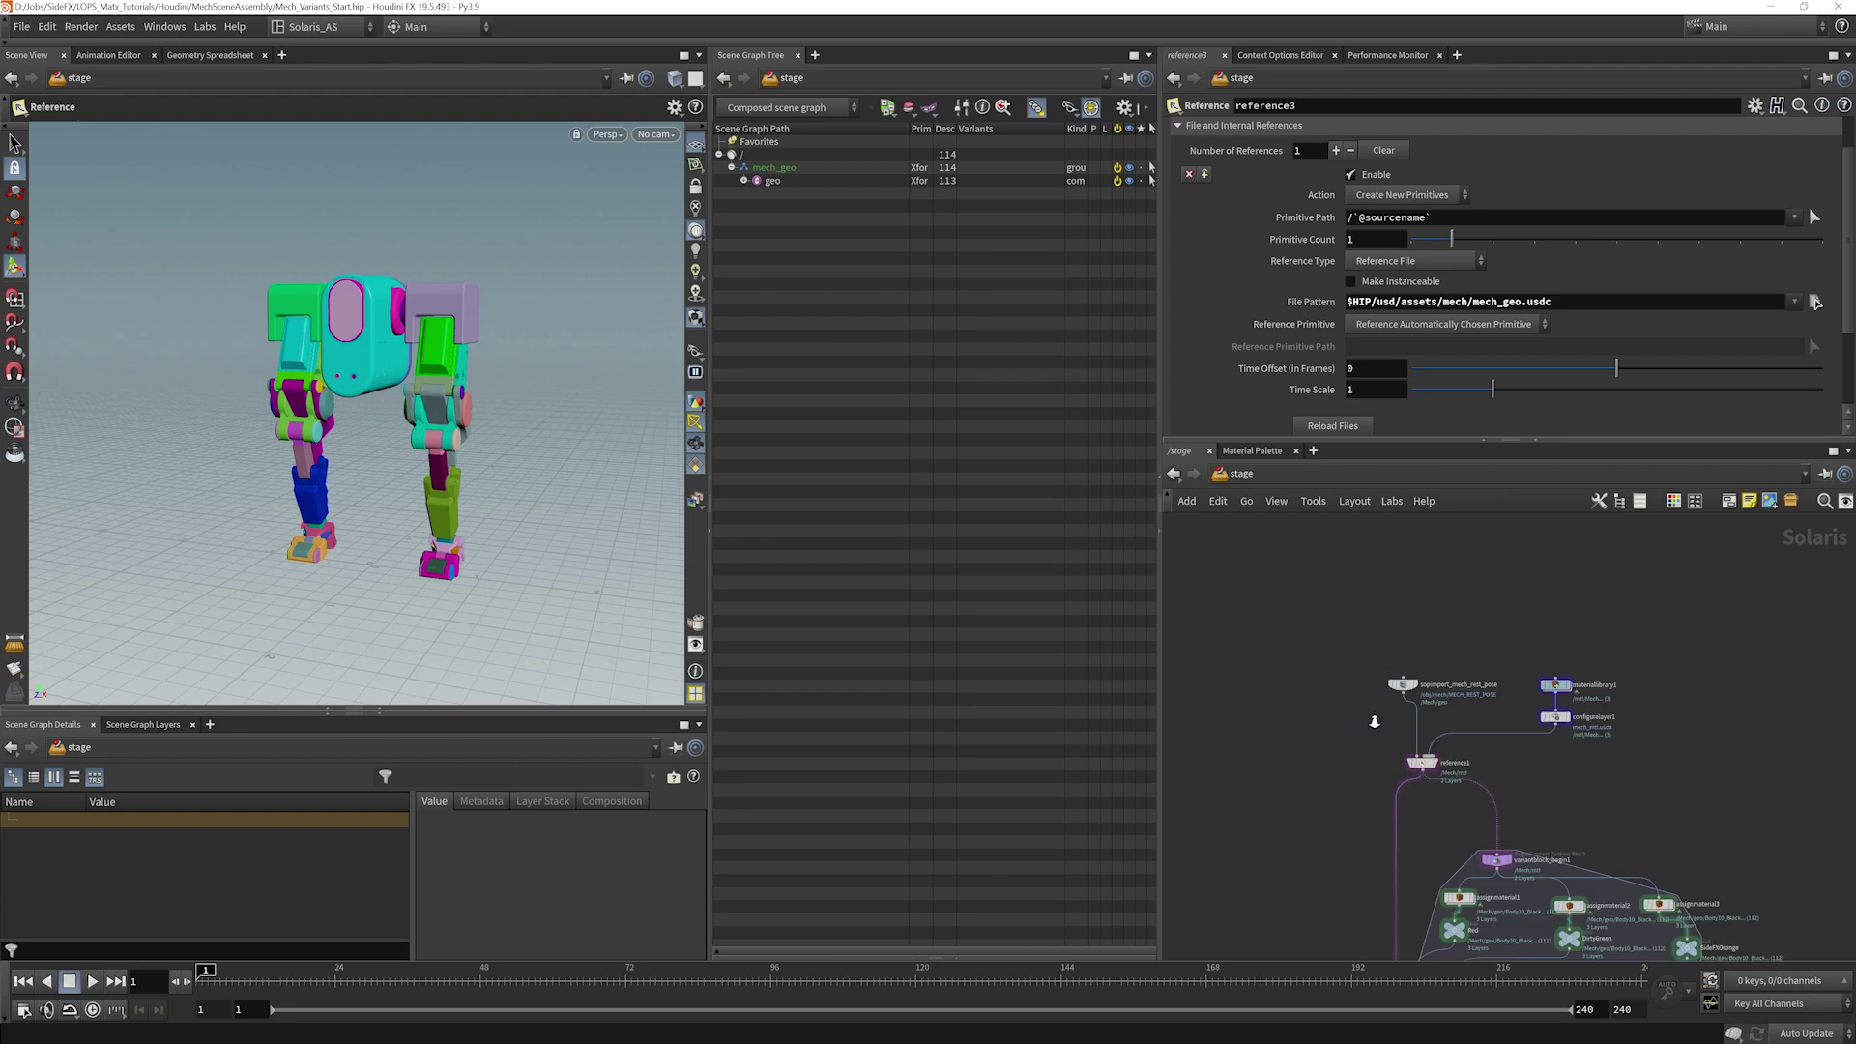
scroll(1349, 769, "up", 2)
middle_click_drag(1344, 747, 1206, 684)
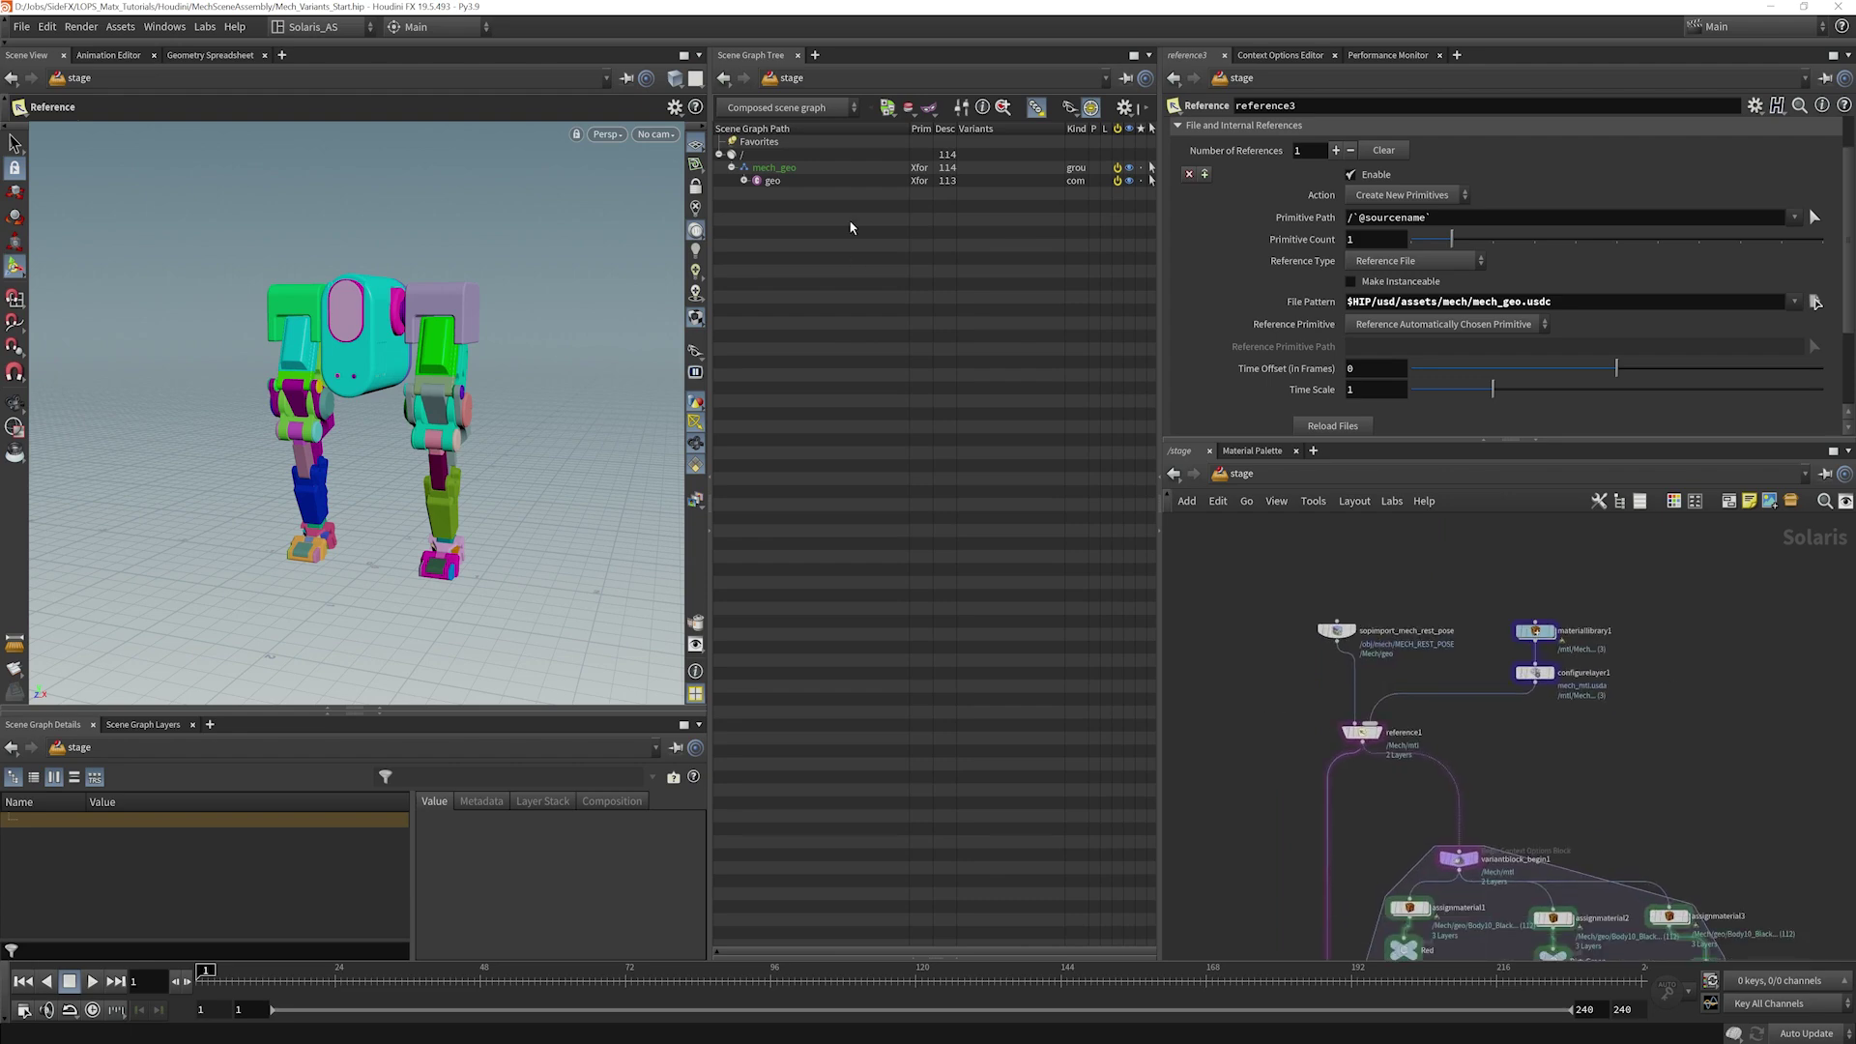
Step: Select sopimport_mech_rest_pose and inspect the meshes under its Mech/geo hierarchy
left_click(1337, 630)
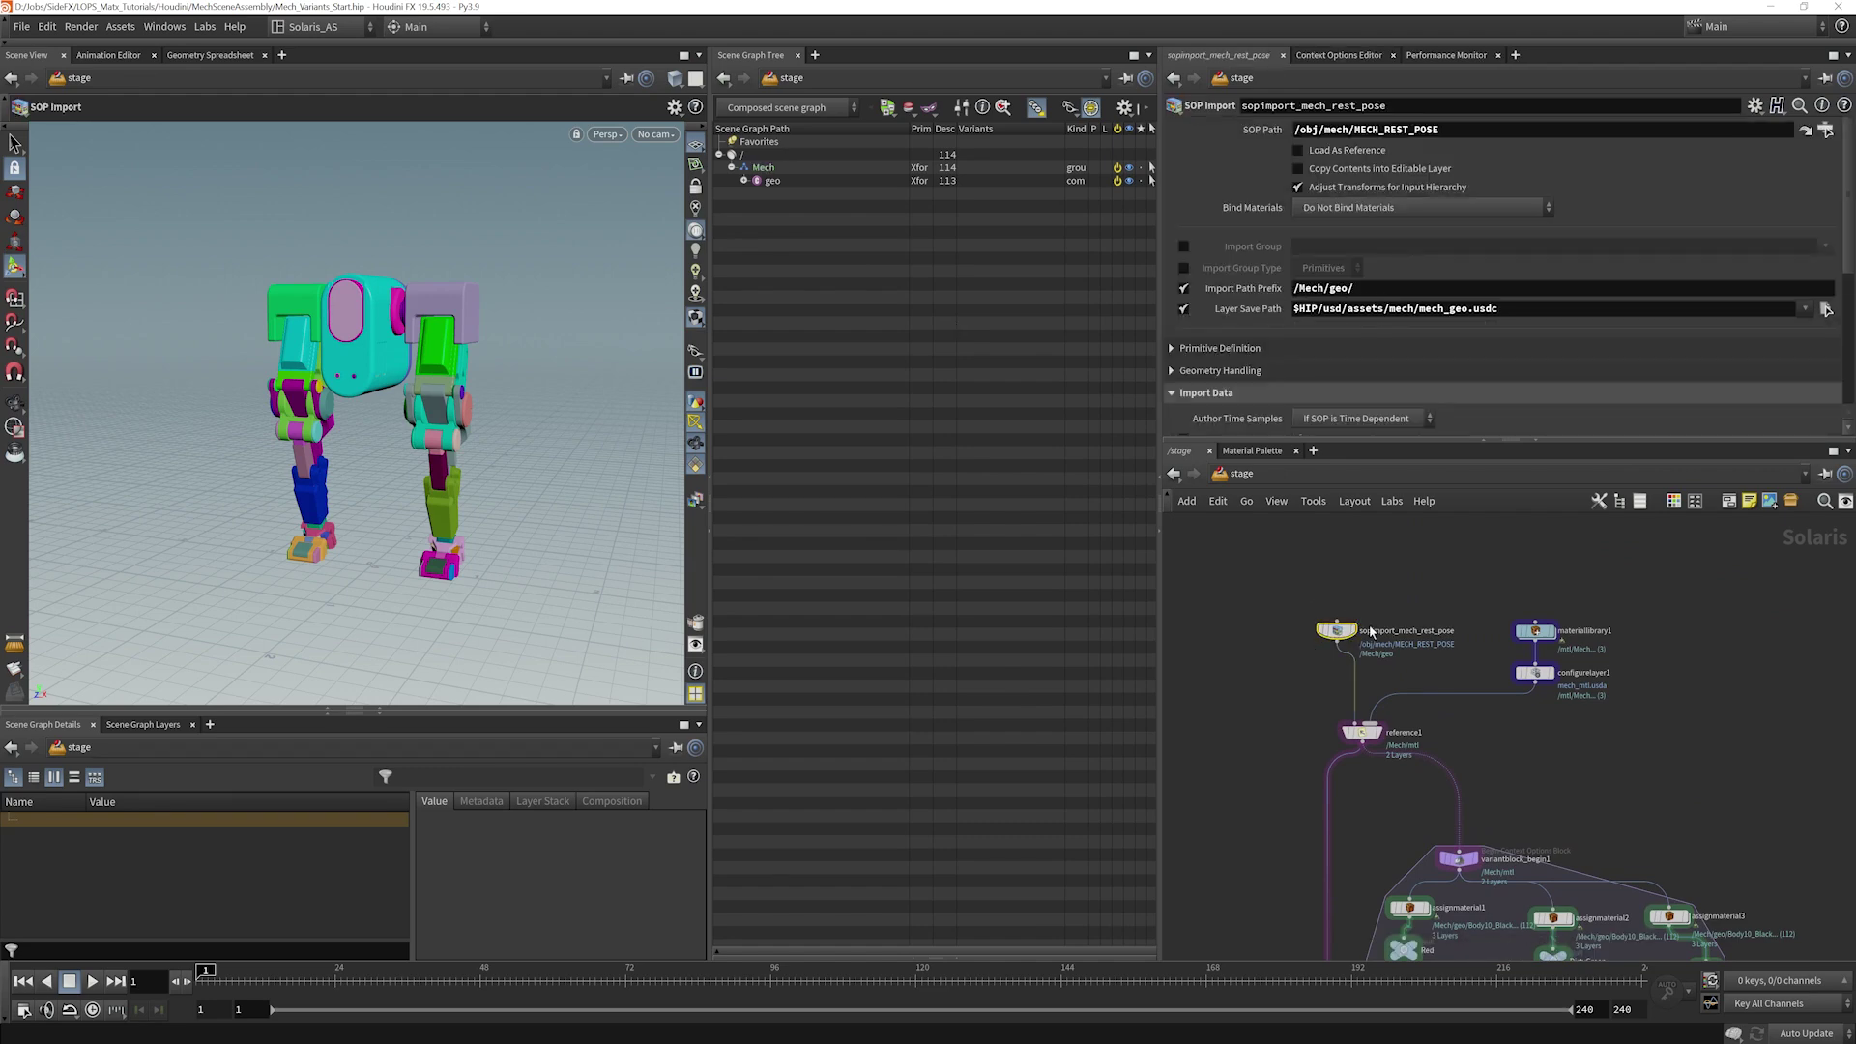
left_click(744, 181)
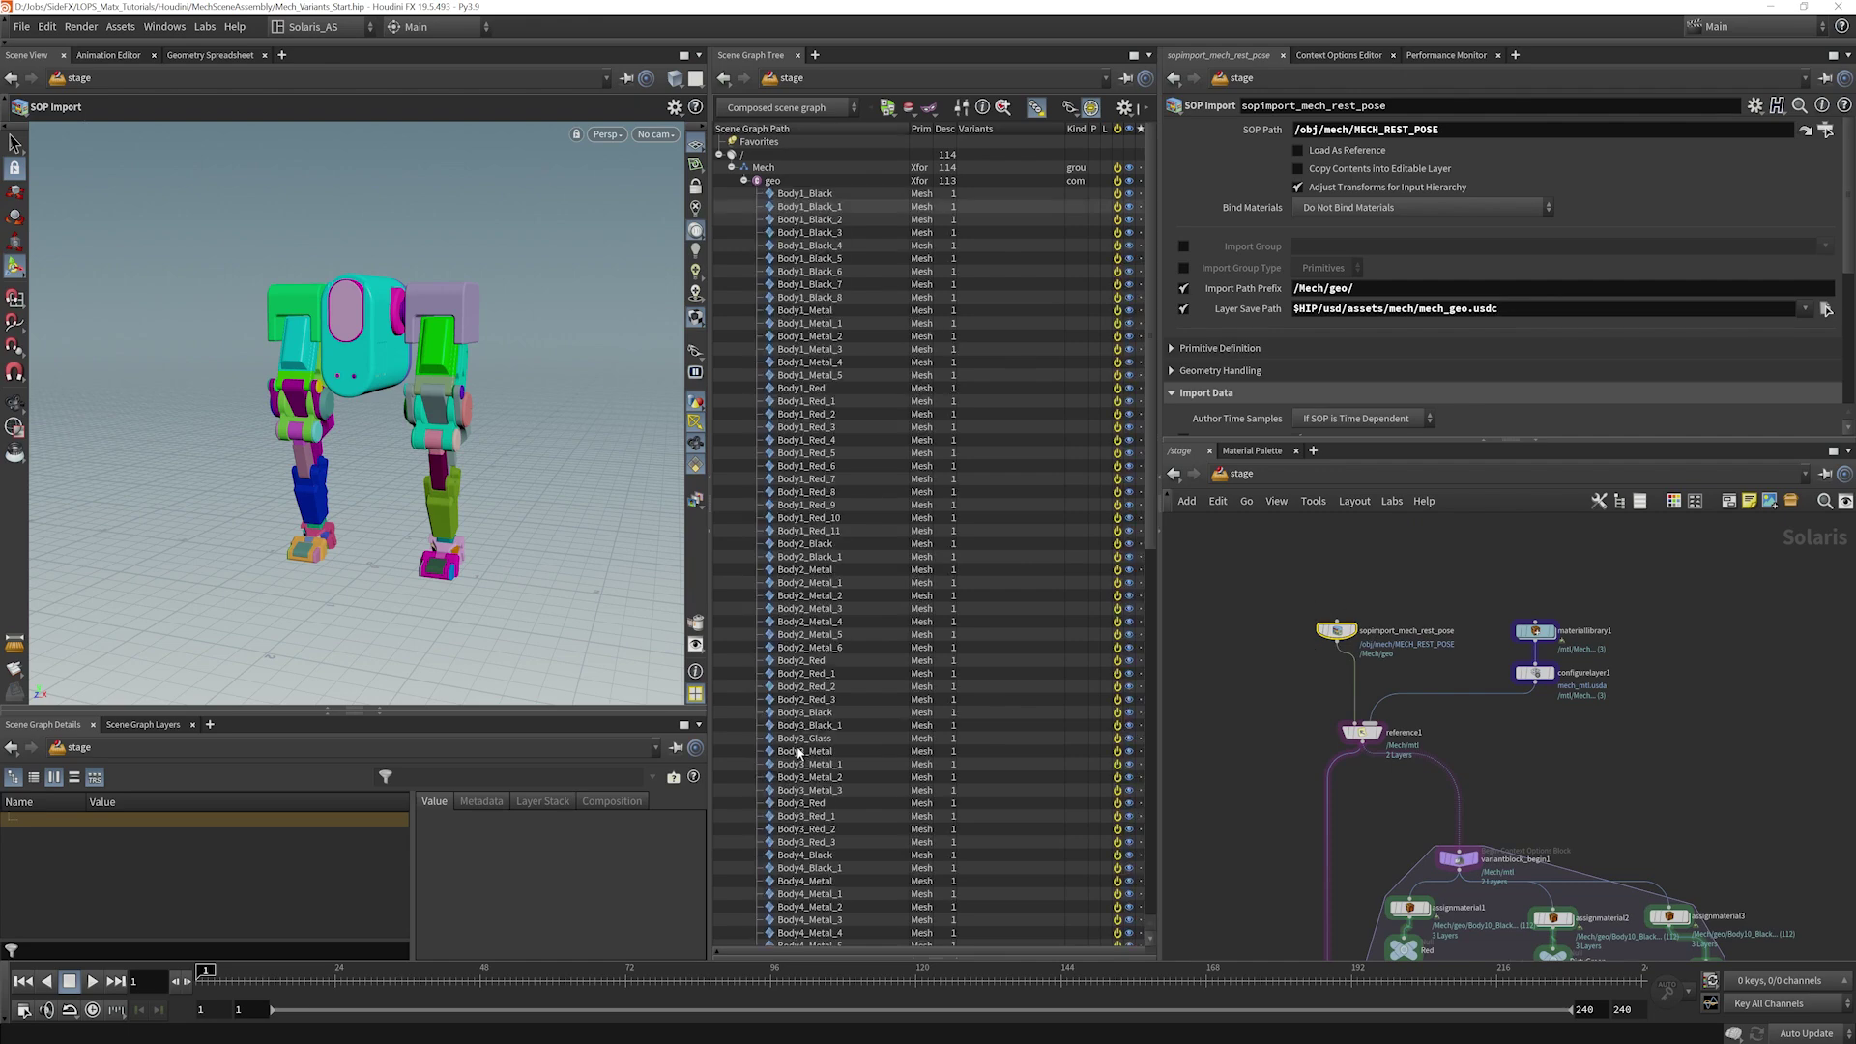
left_click(733, 168)
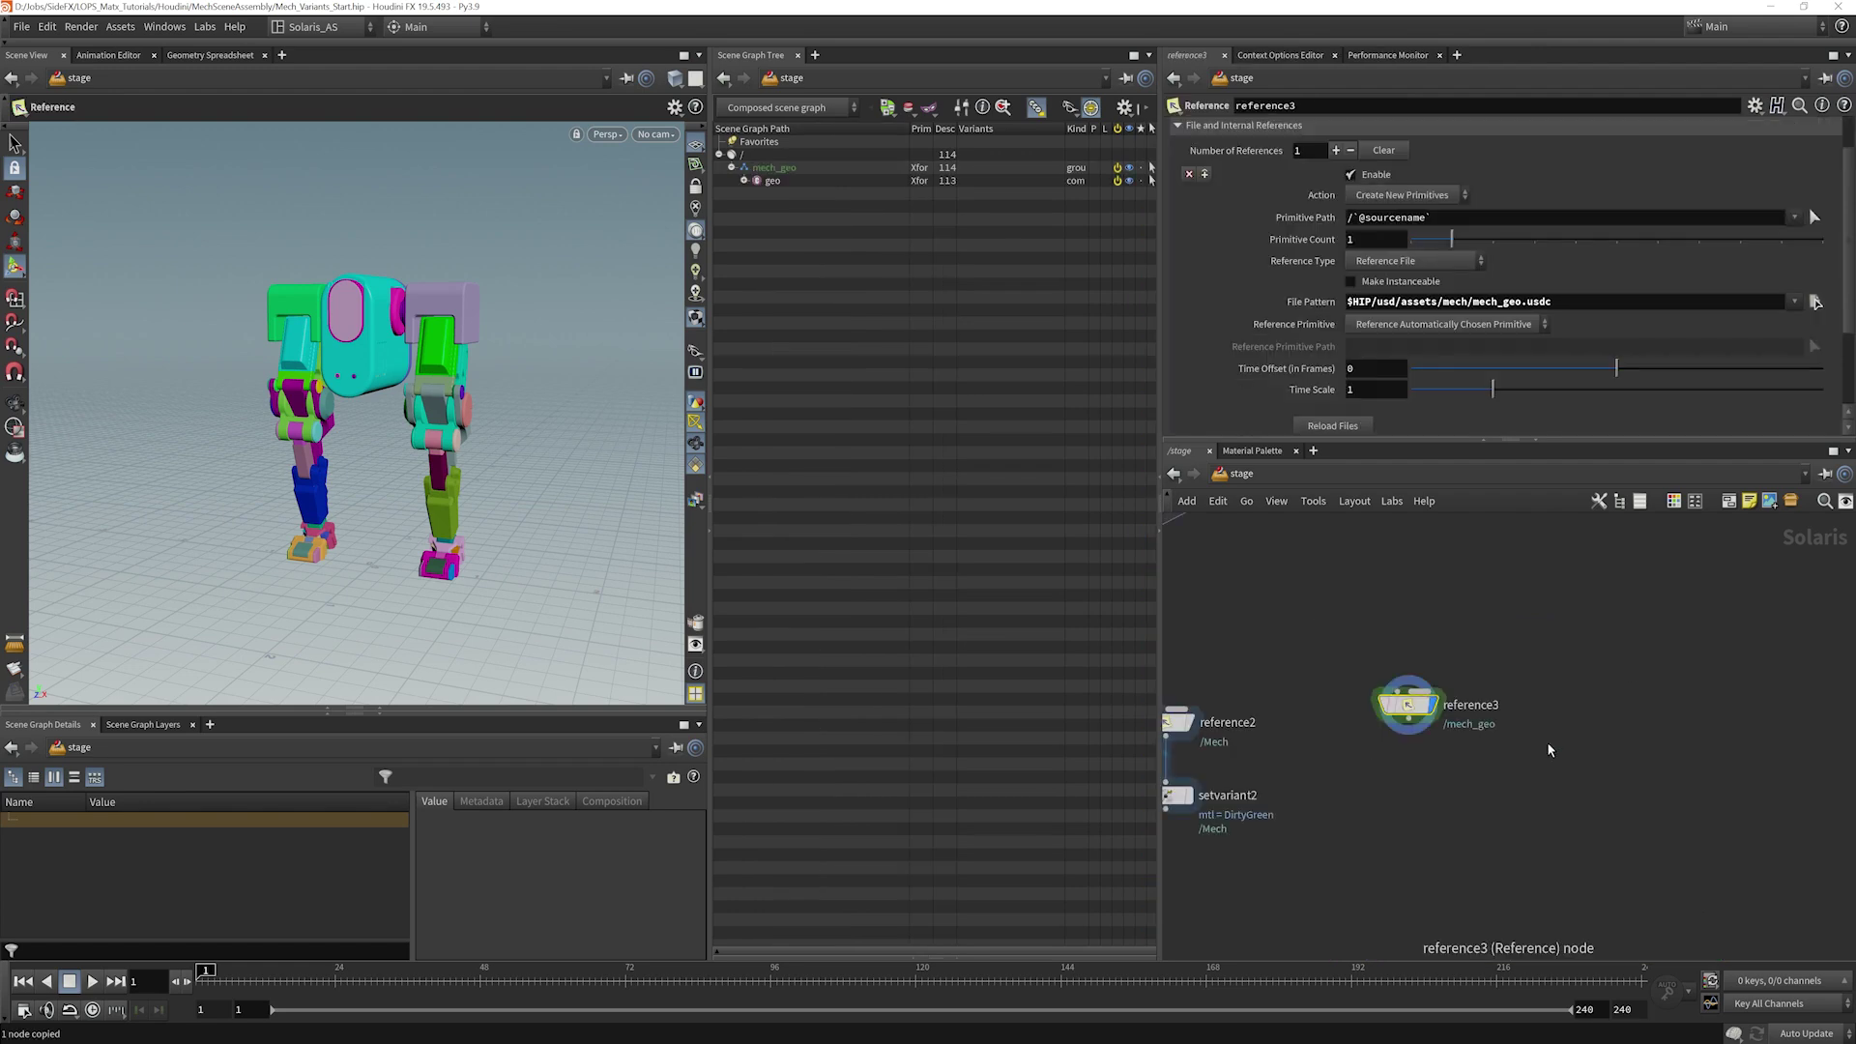
Step: Duplicate reference3 beside it and make the copy reference the file mech_mtl.usda
key("ctrl+v")
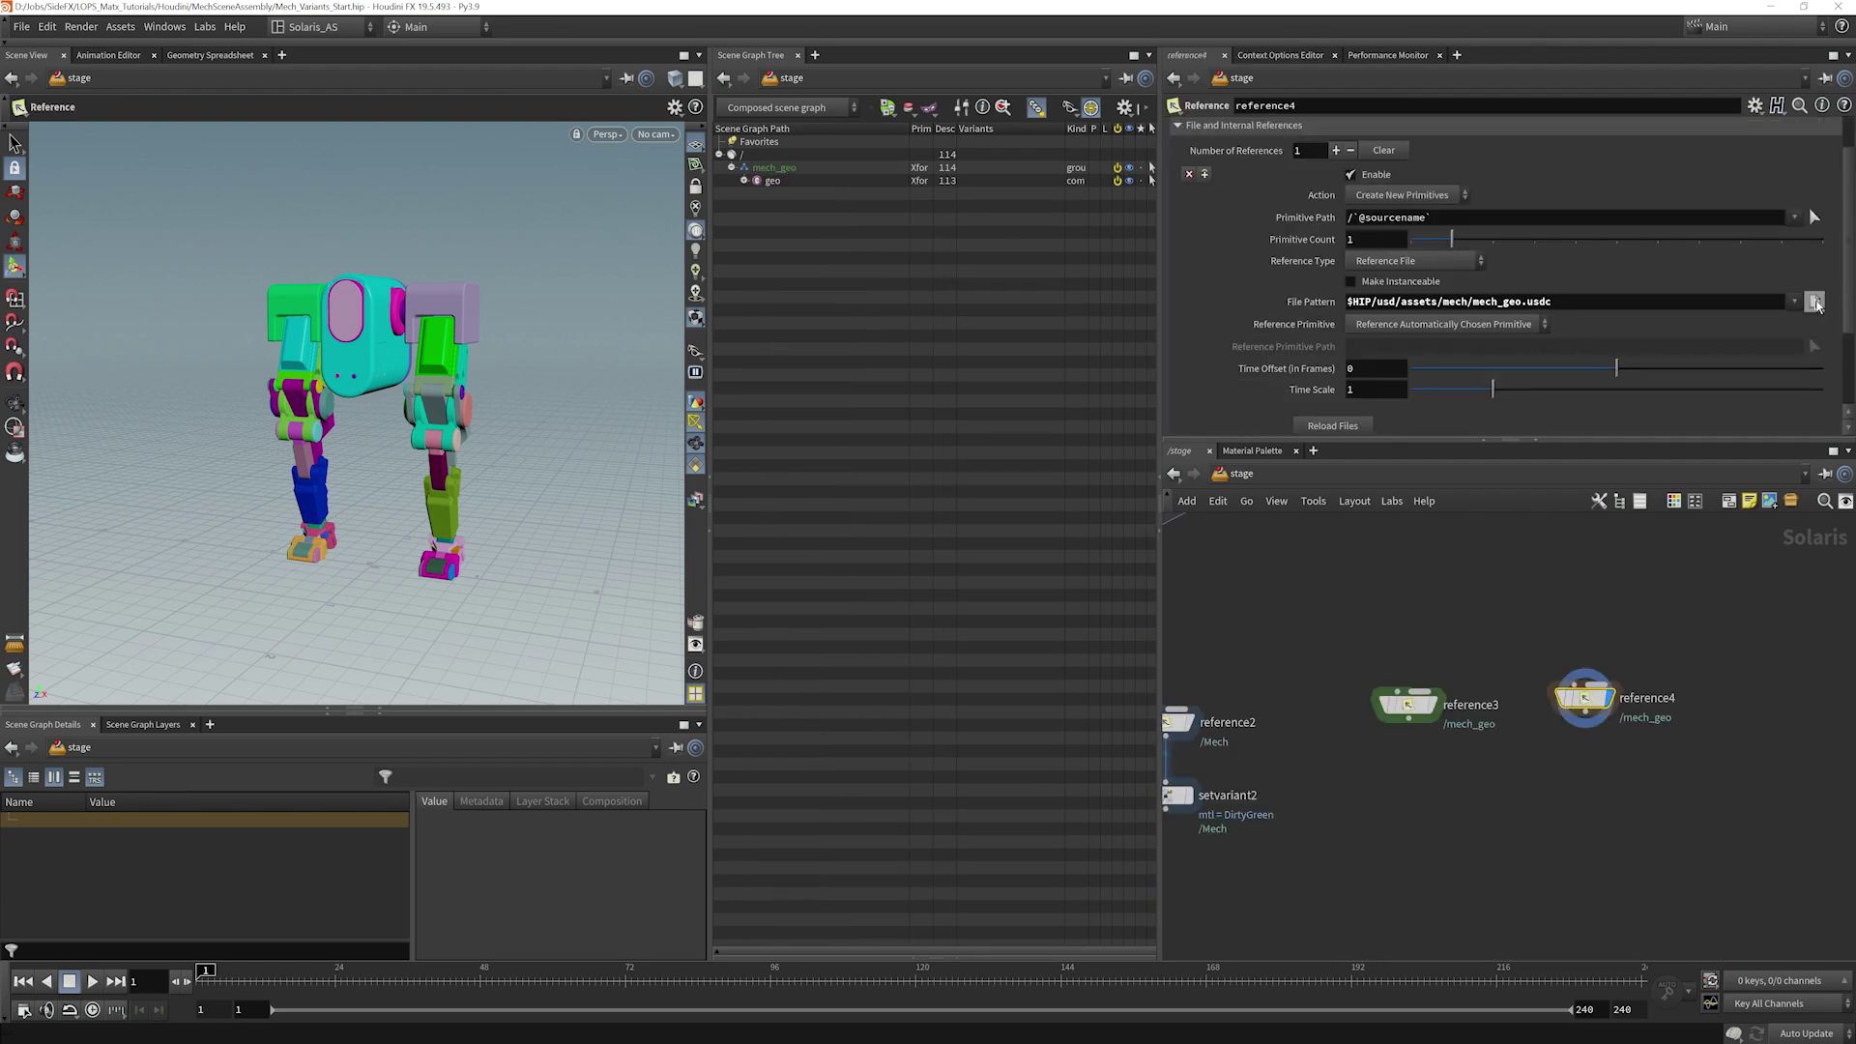
left_click(1815, 302)
left_click(952, 185)
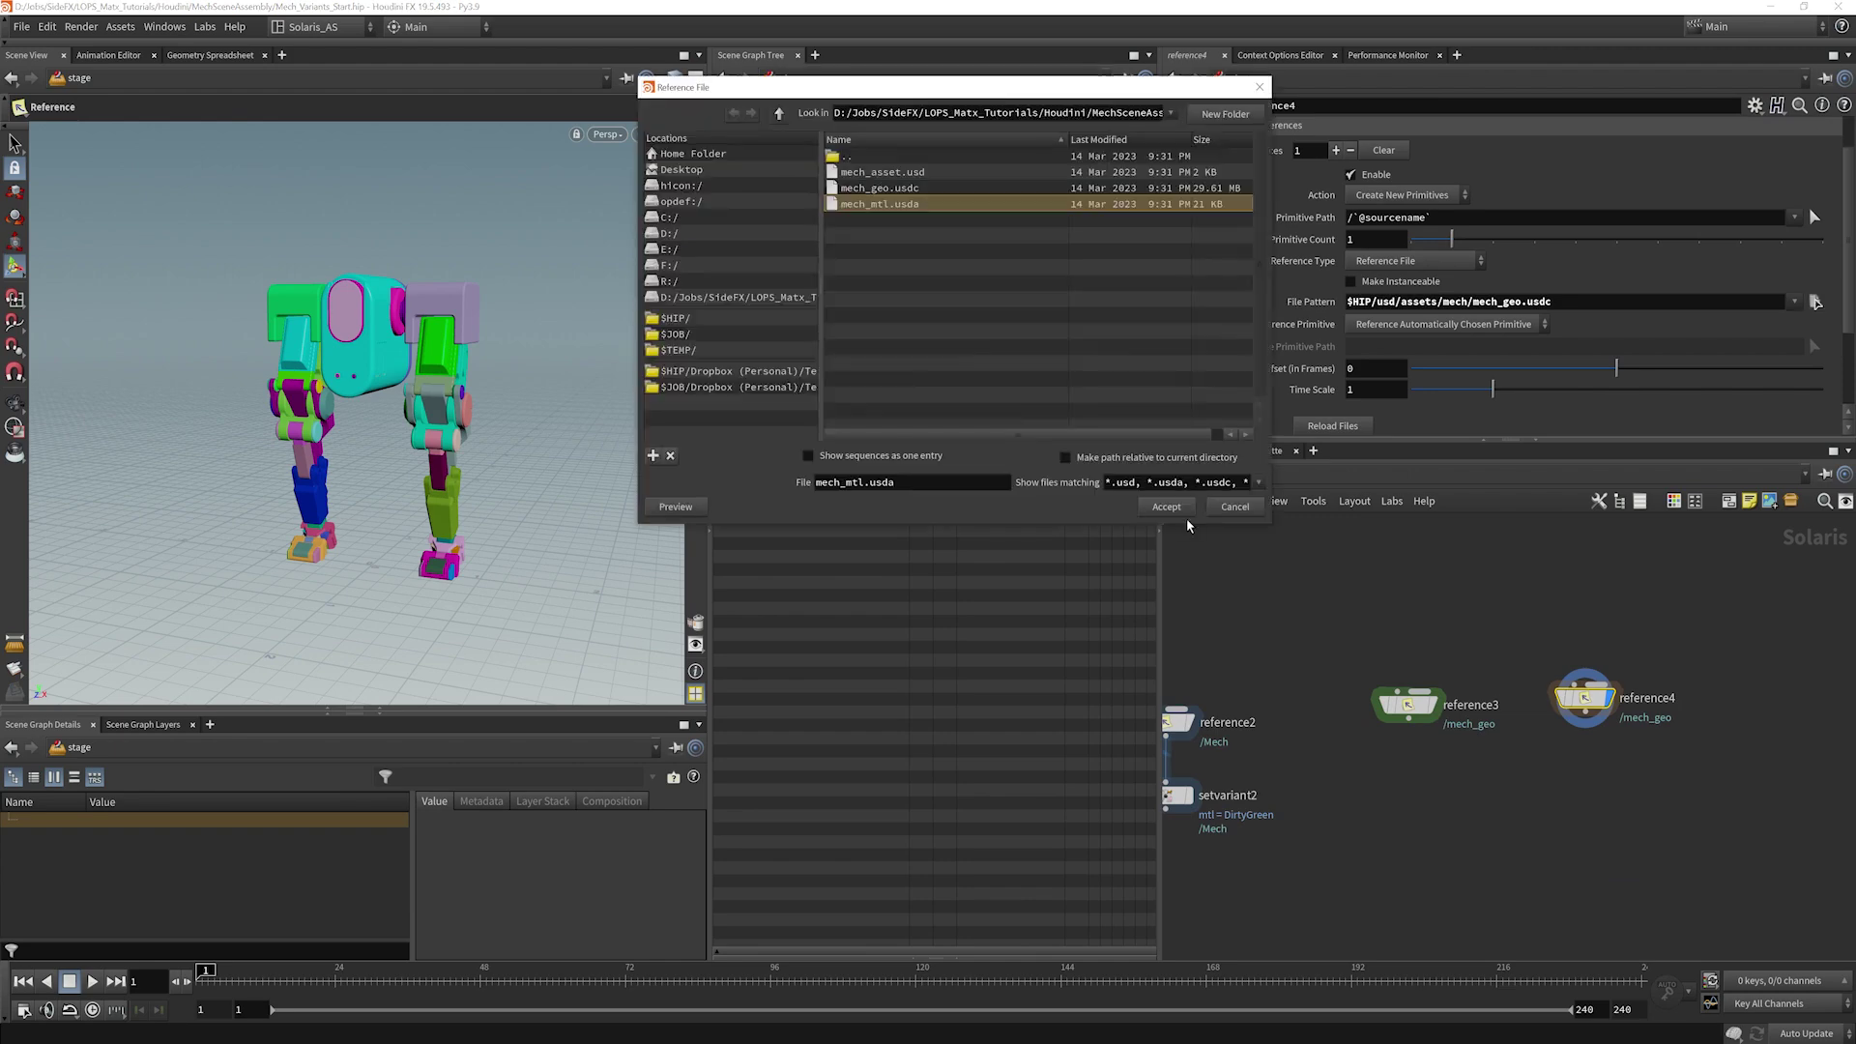
left_click(1186, 518)
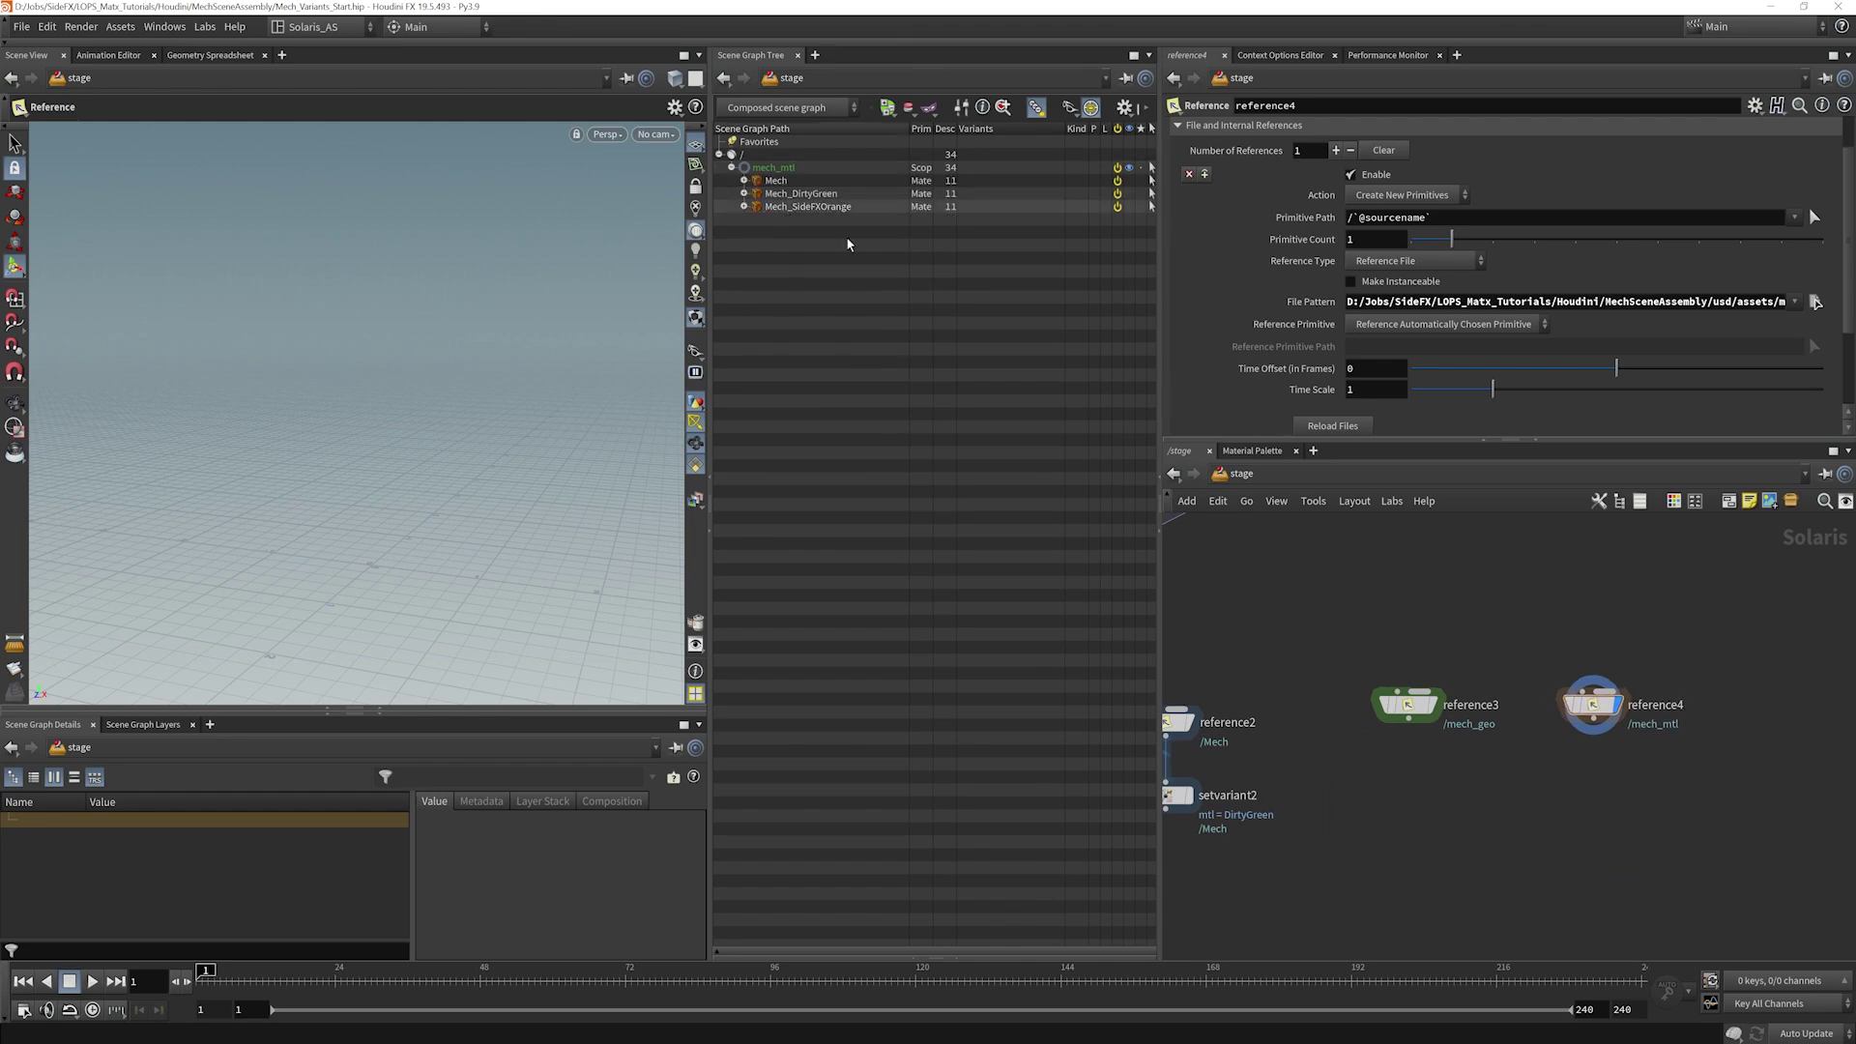
Step: Select the reference2 node to inspect its reference to mech_asset.usd
left_click(1268, 687)
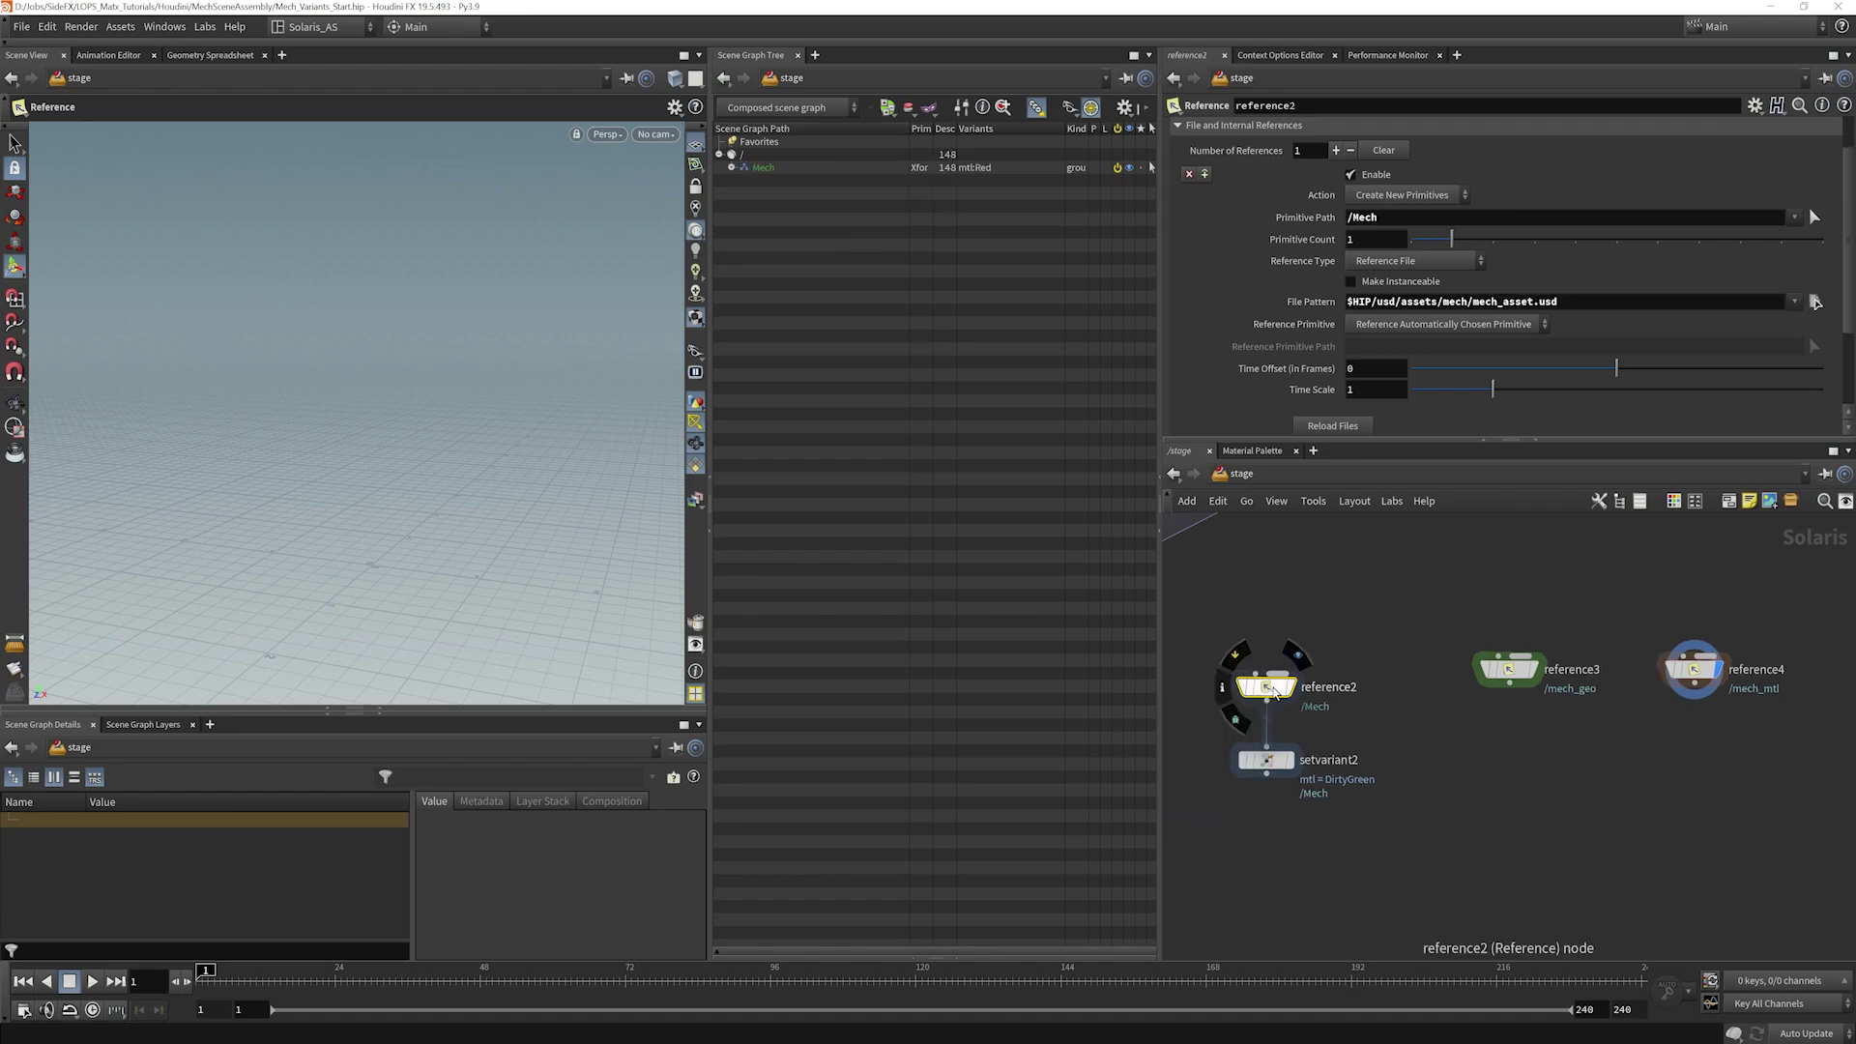